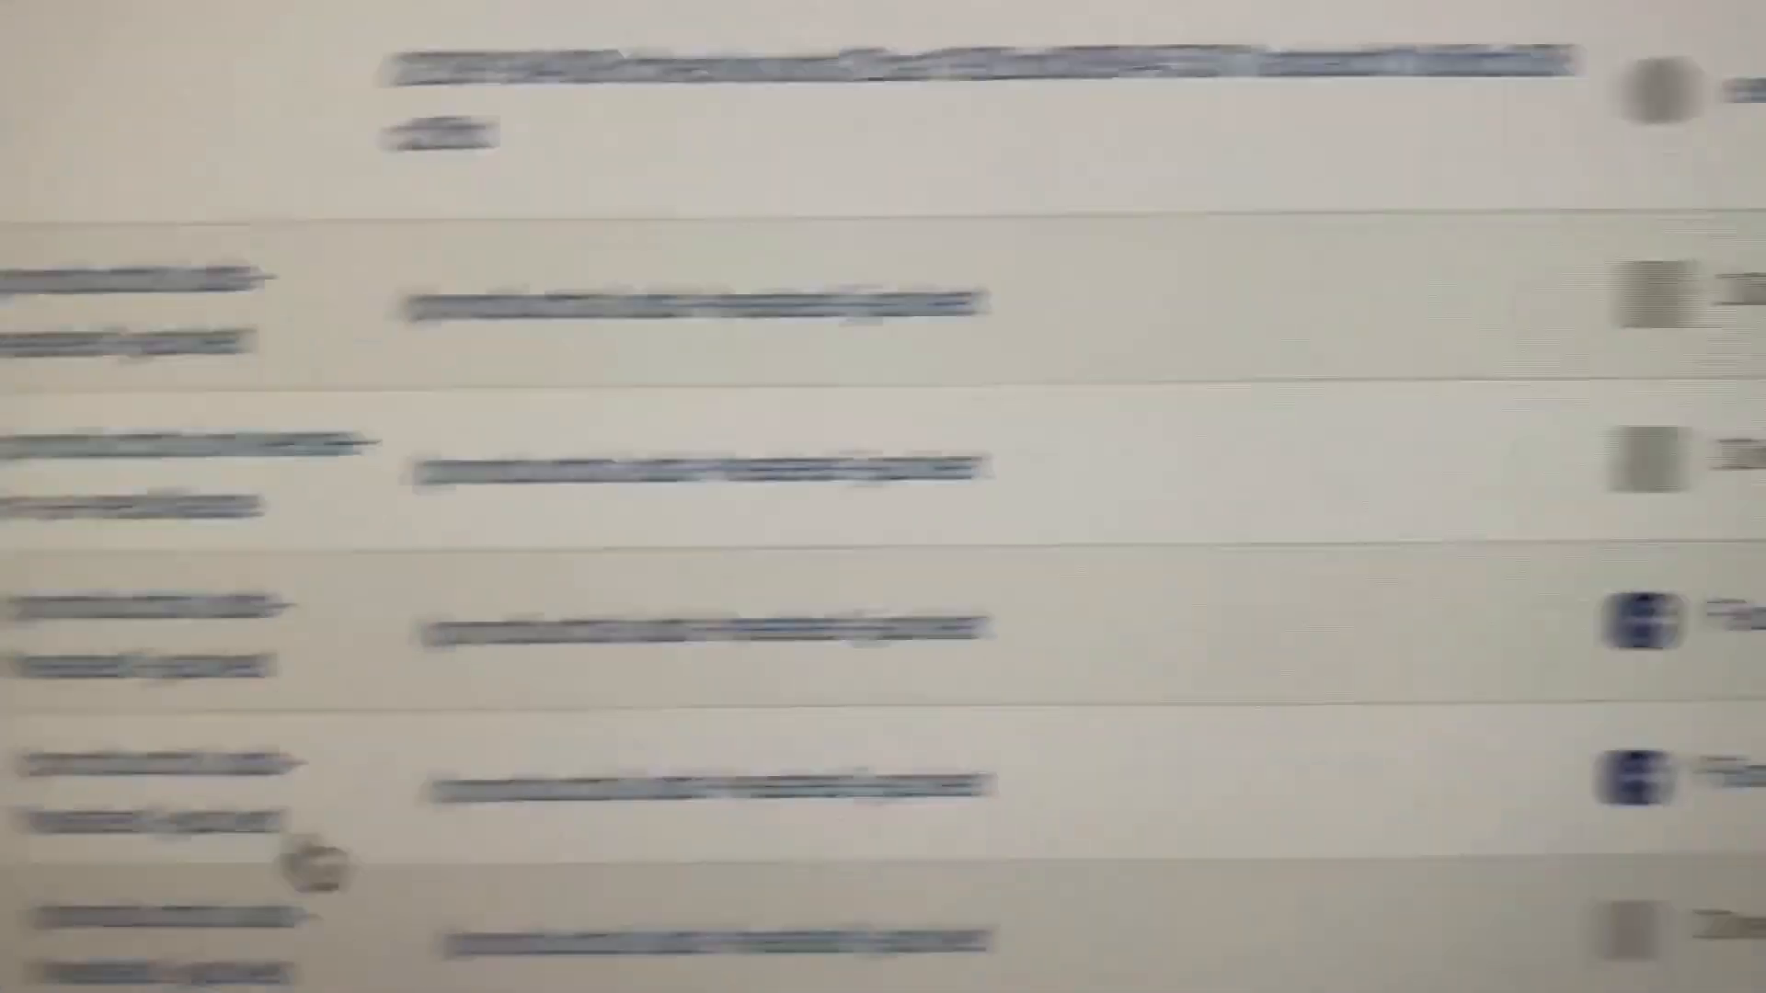
scroll(721, 788, up, 20)
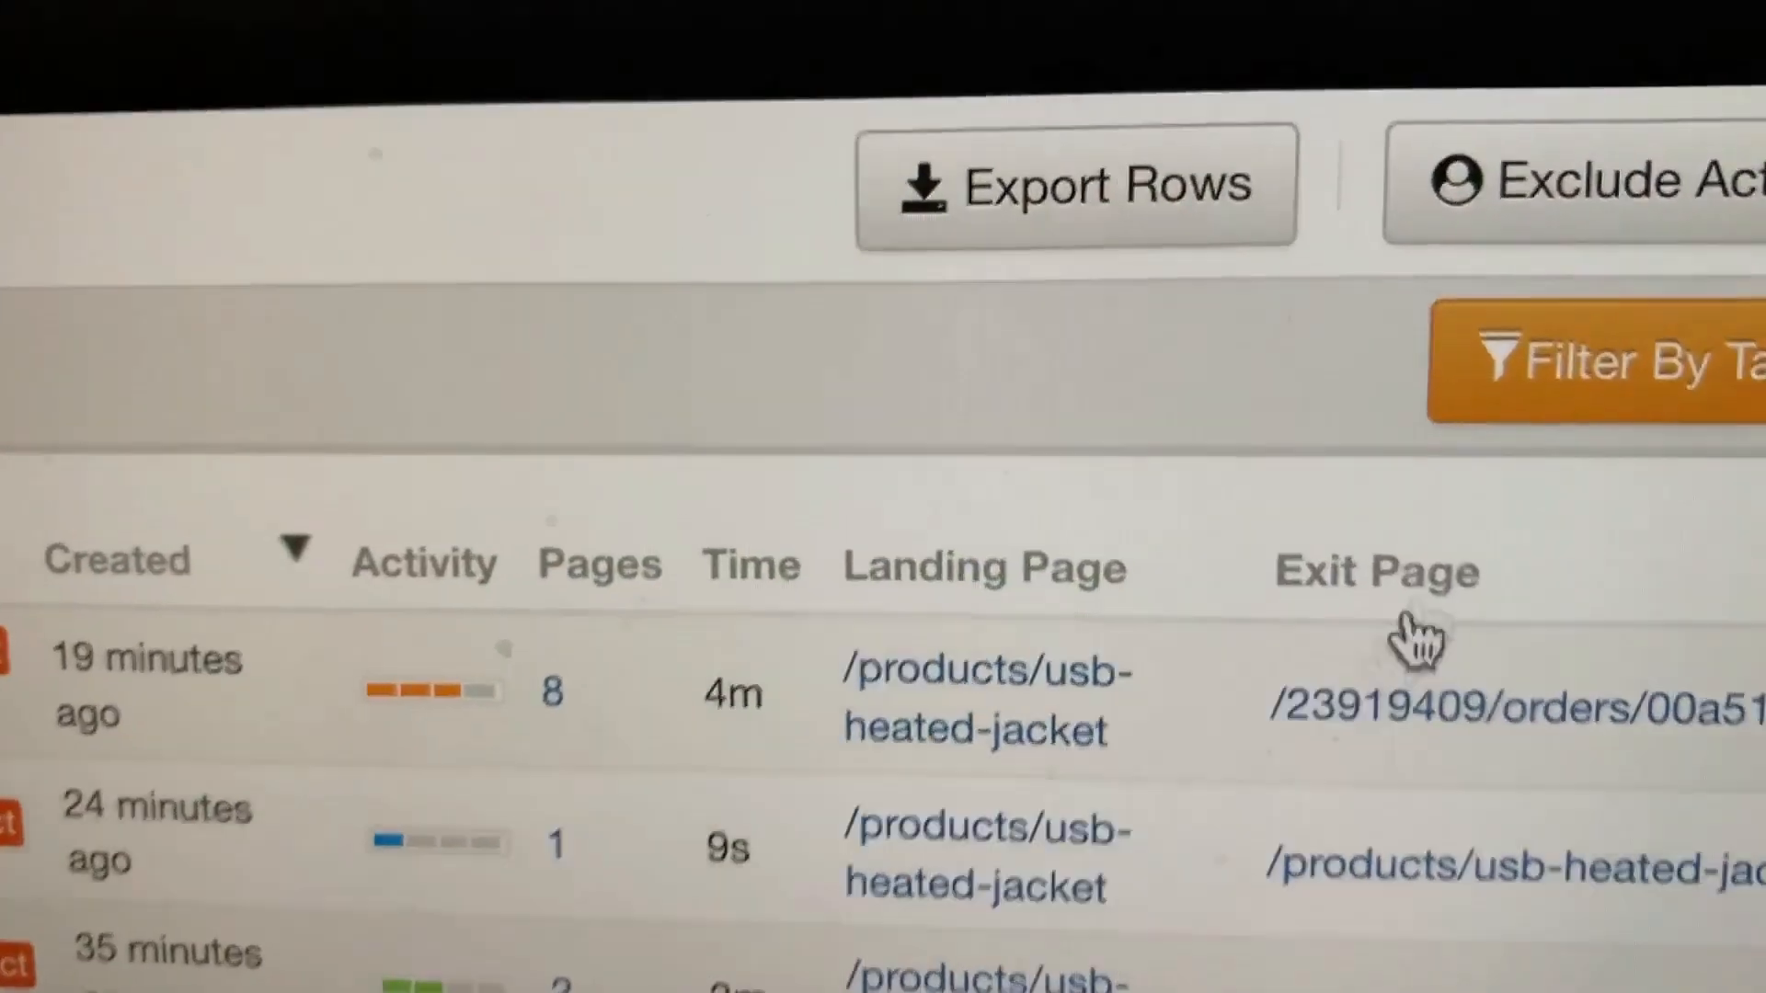
mouse_move(1453, 483)
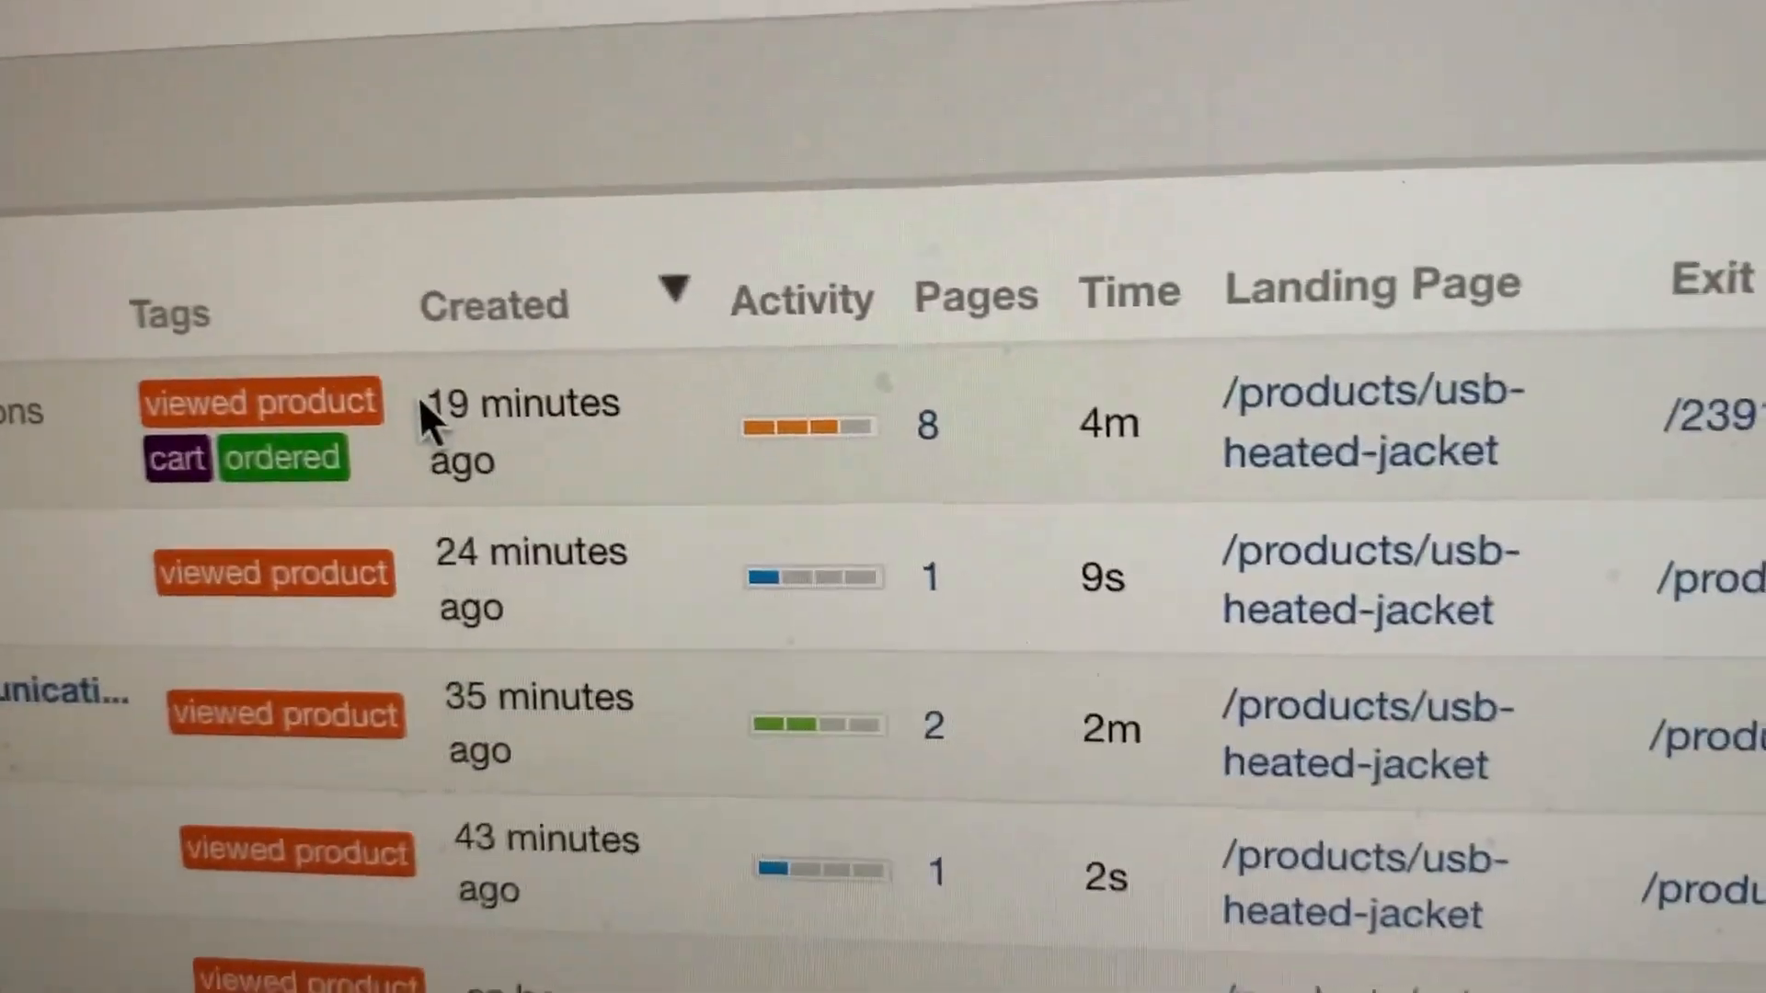
scroll(425, 419, down, 20)
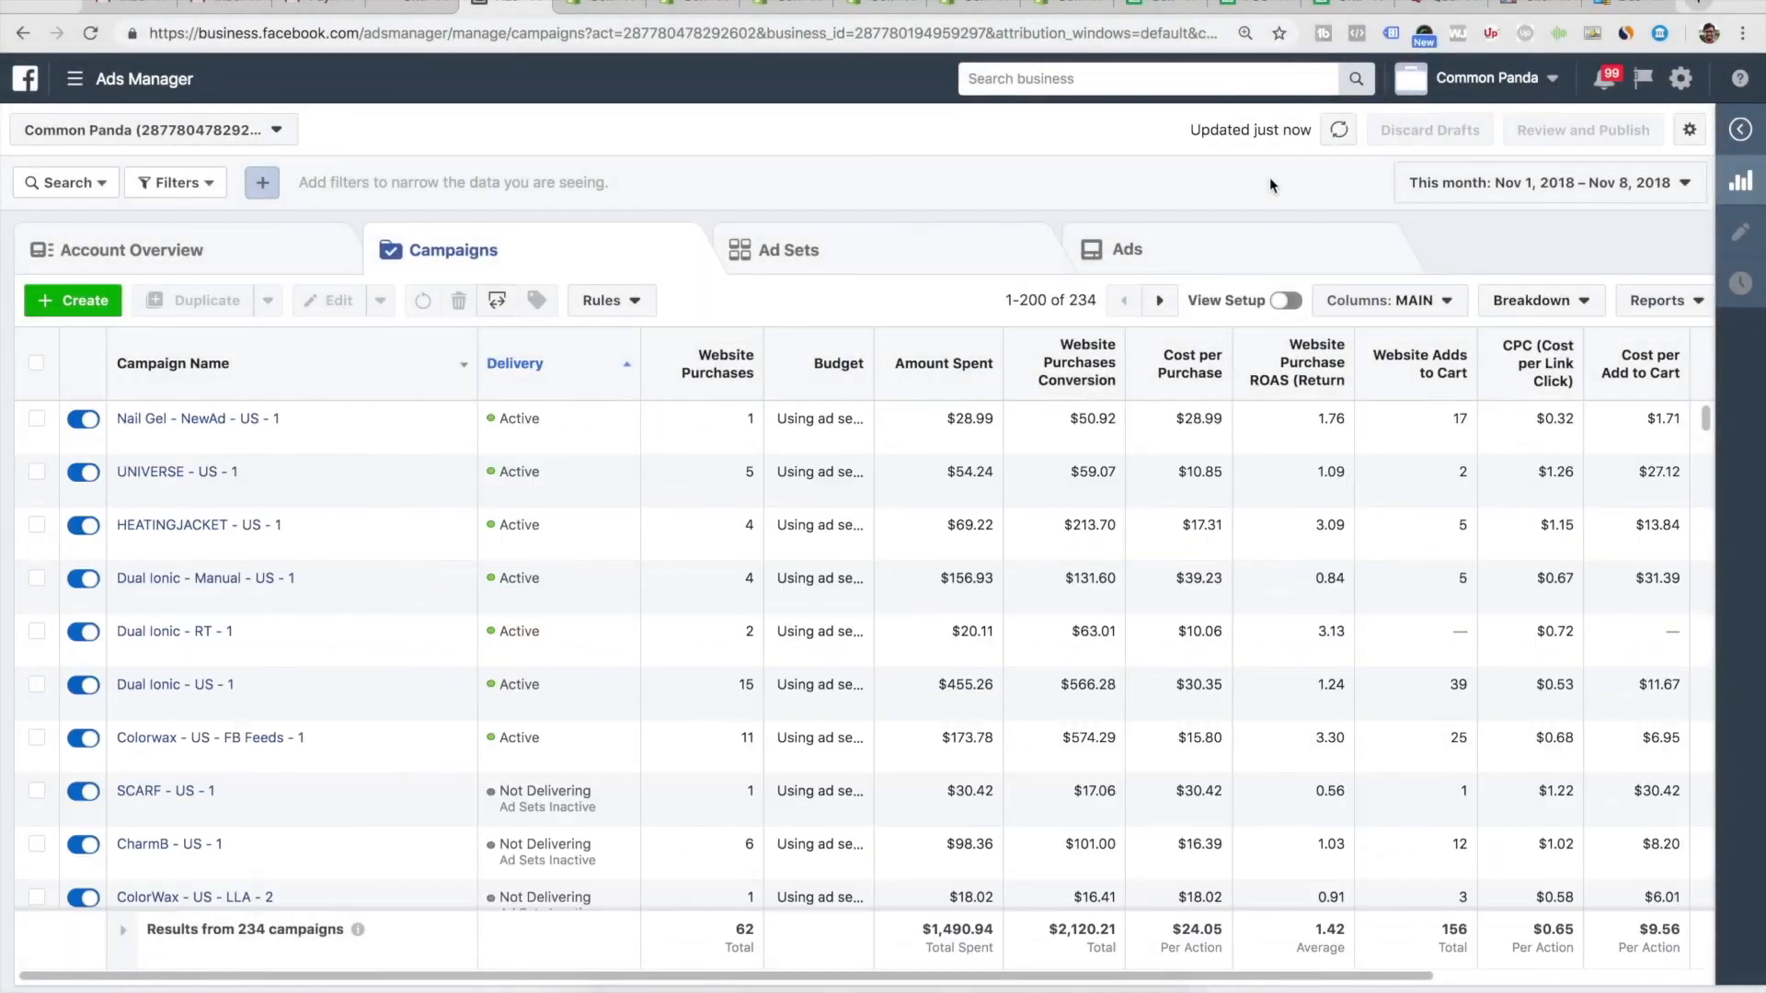
- Open the ad sets of the campaign "Nail Gel - NewAd - US - 1" and examine their spend, purchase and click metrics
click(36, 419)
click(212, 418)
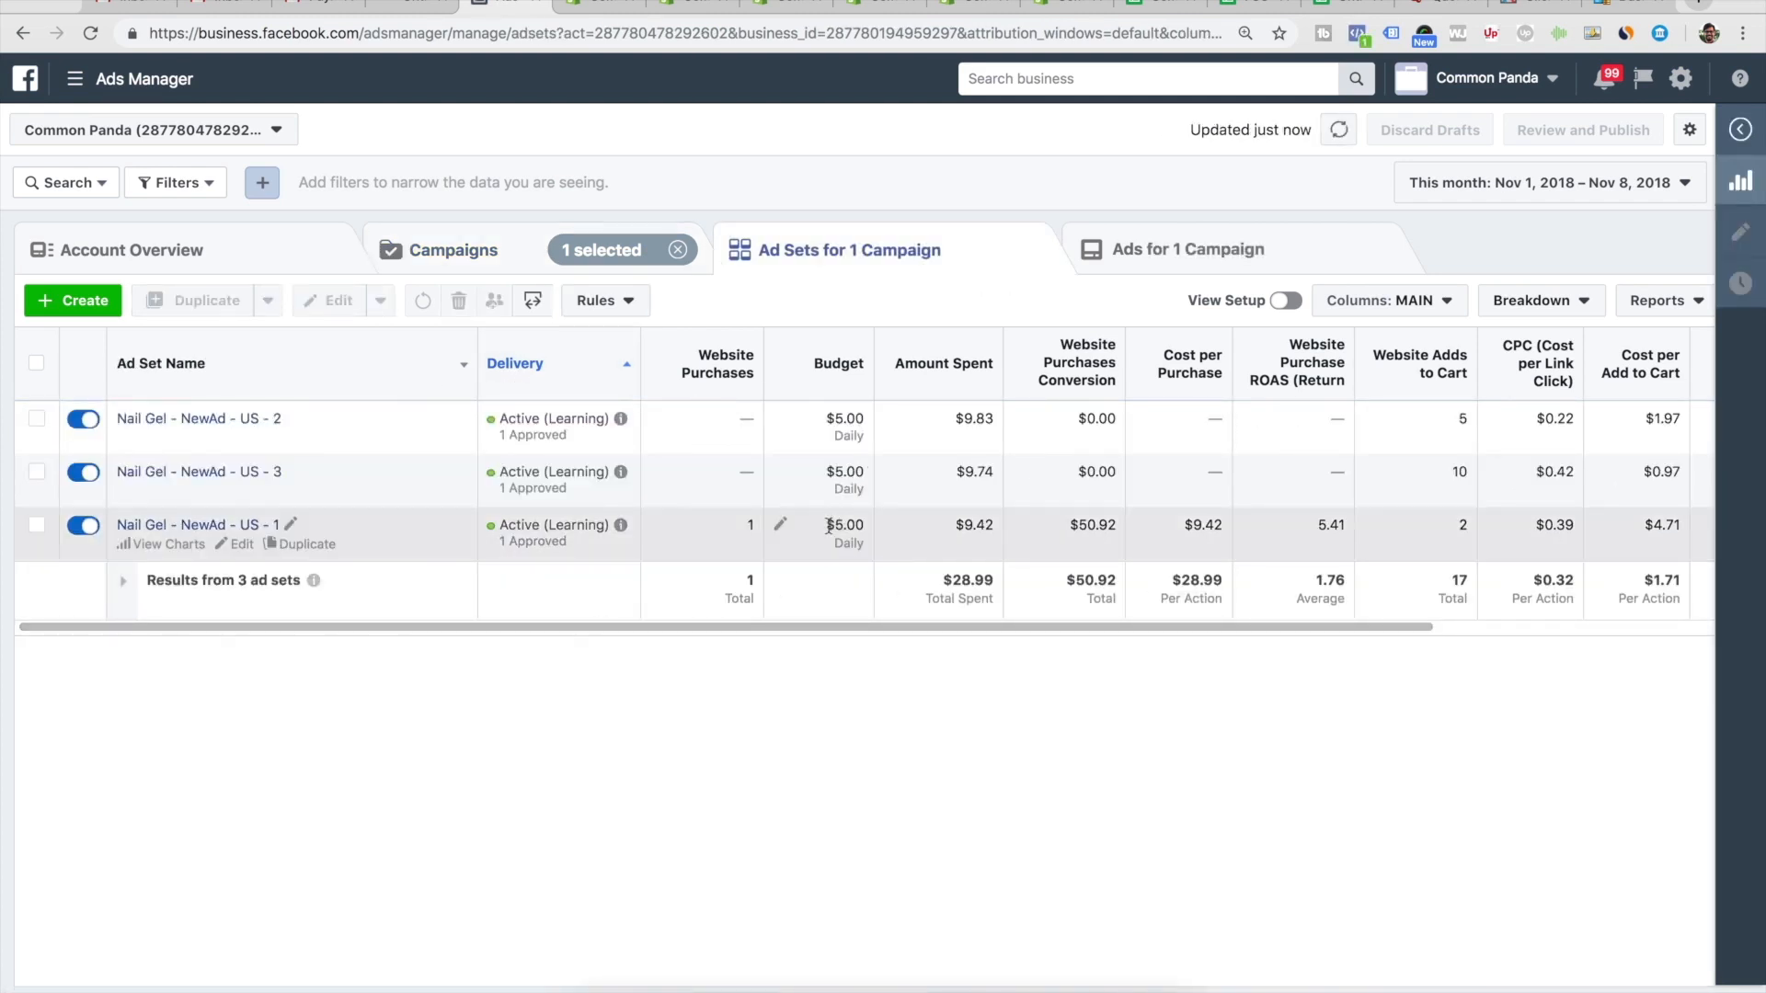
drag(828, 526, 986, 523)
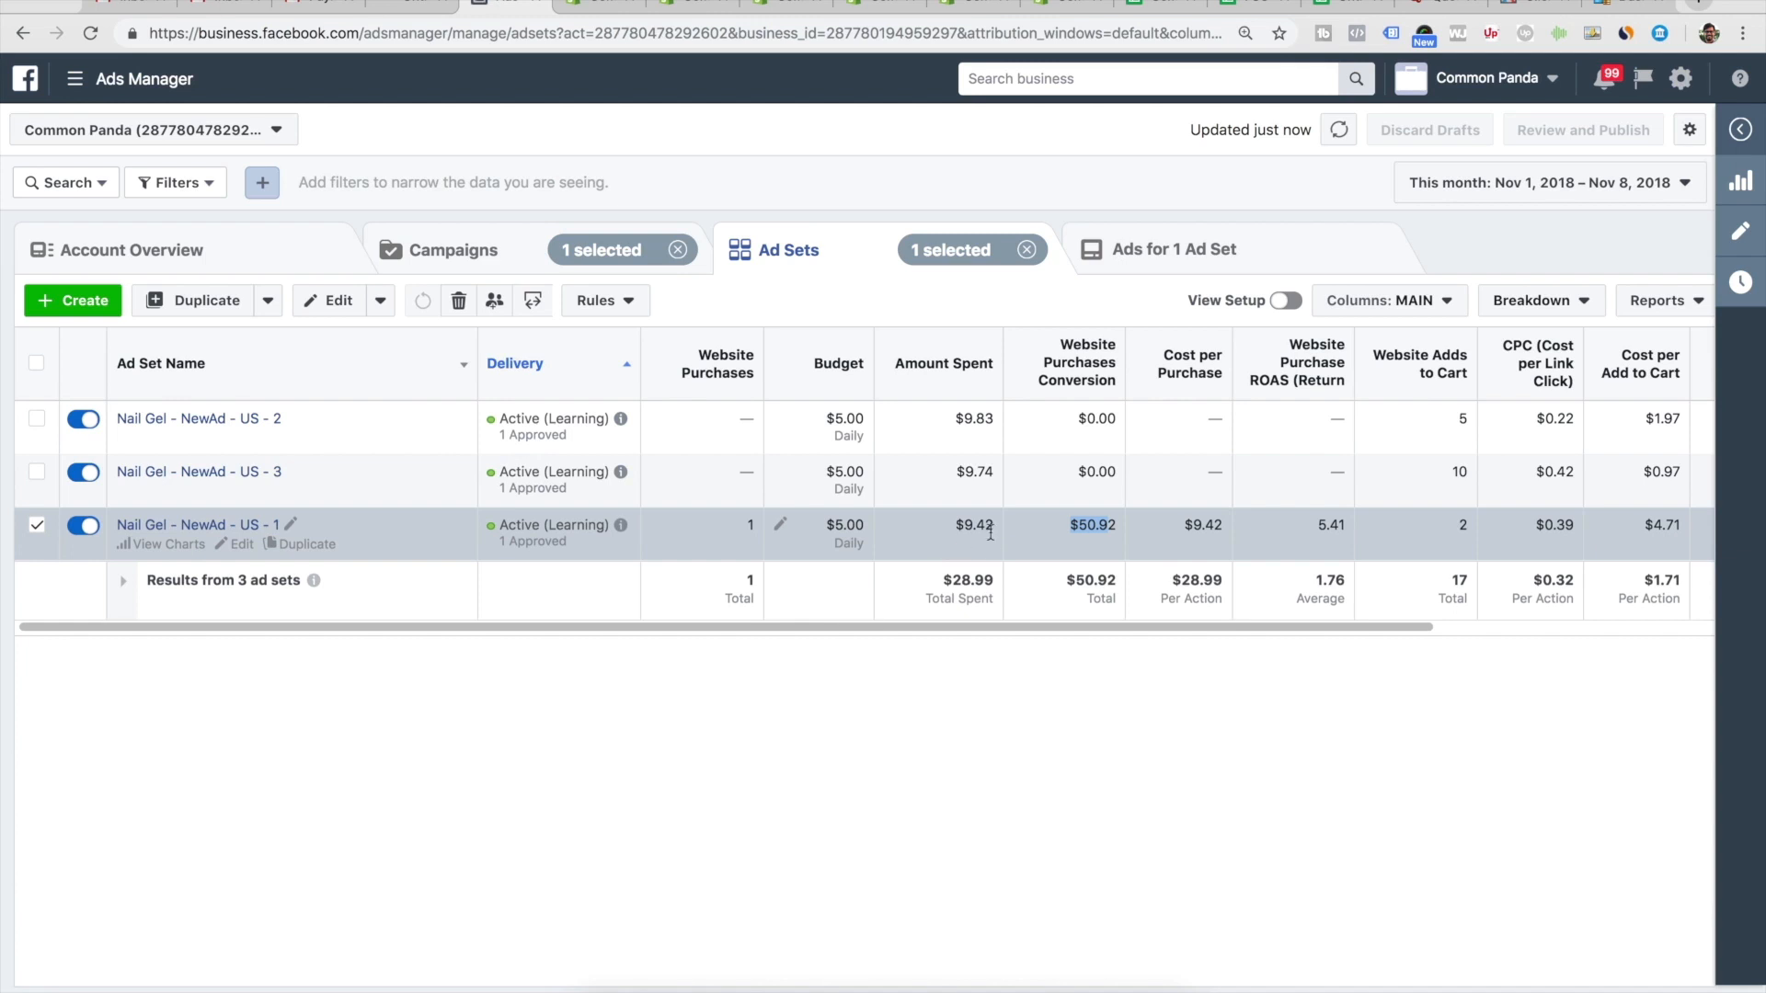
click(36, 527)
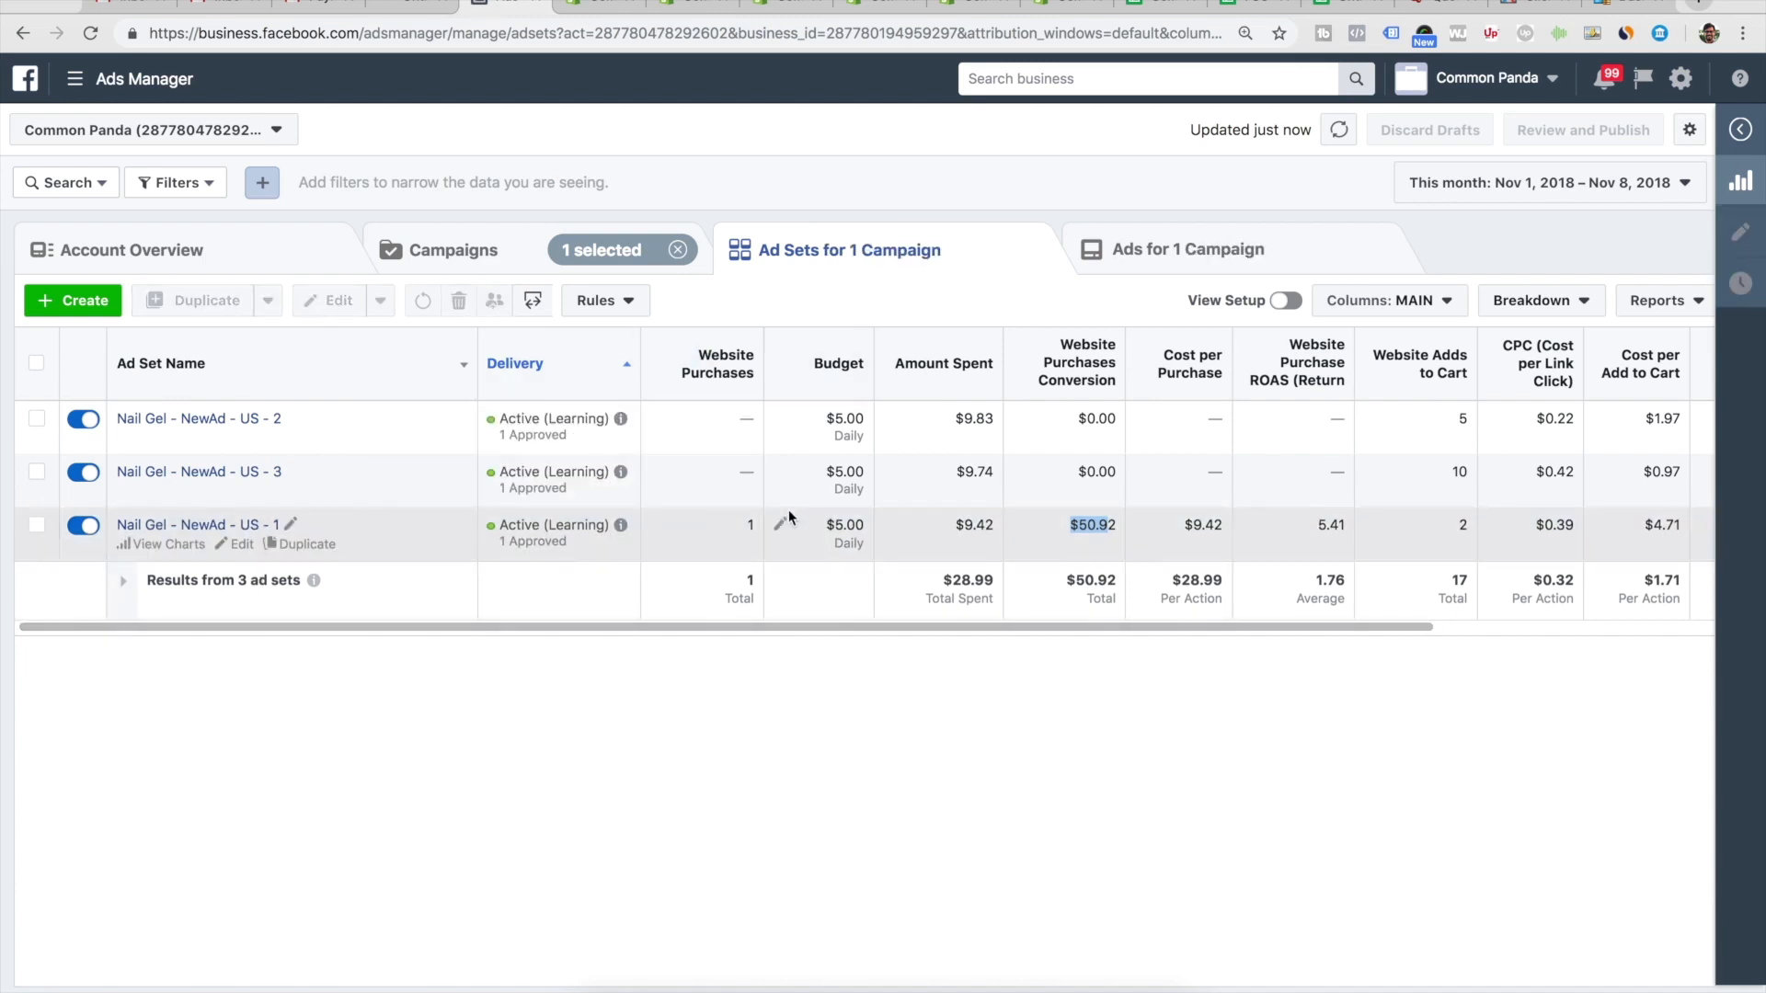
drag(923, 633, 1066, 642)
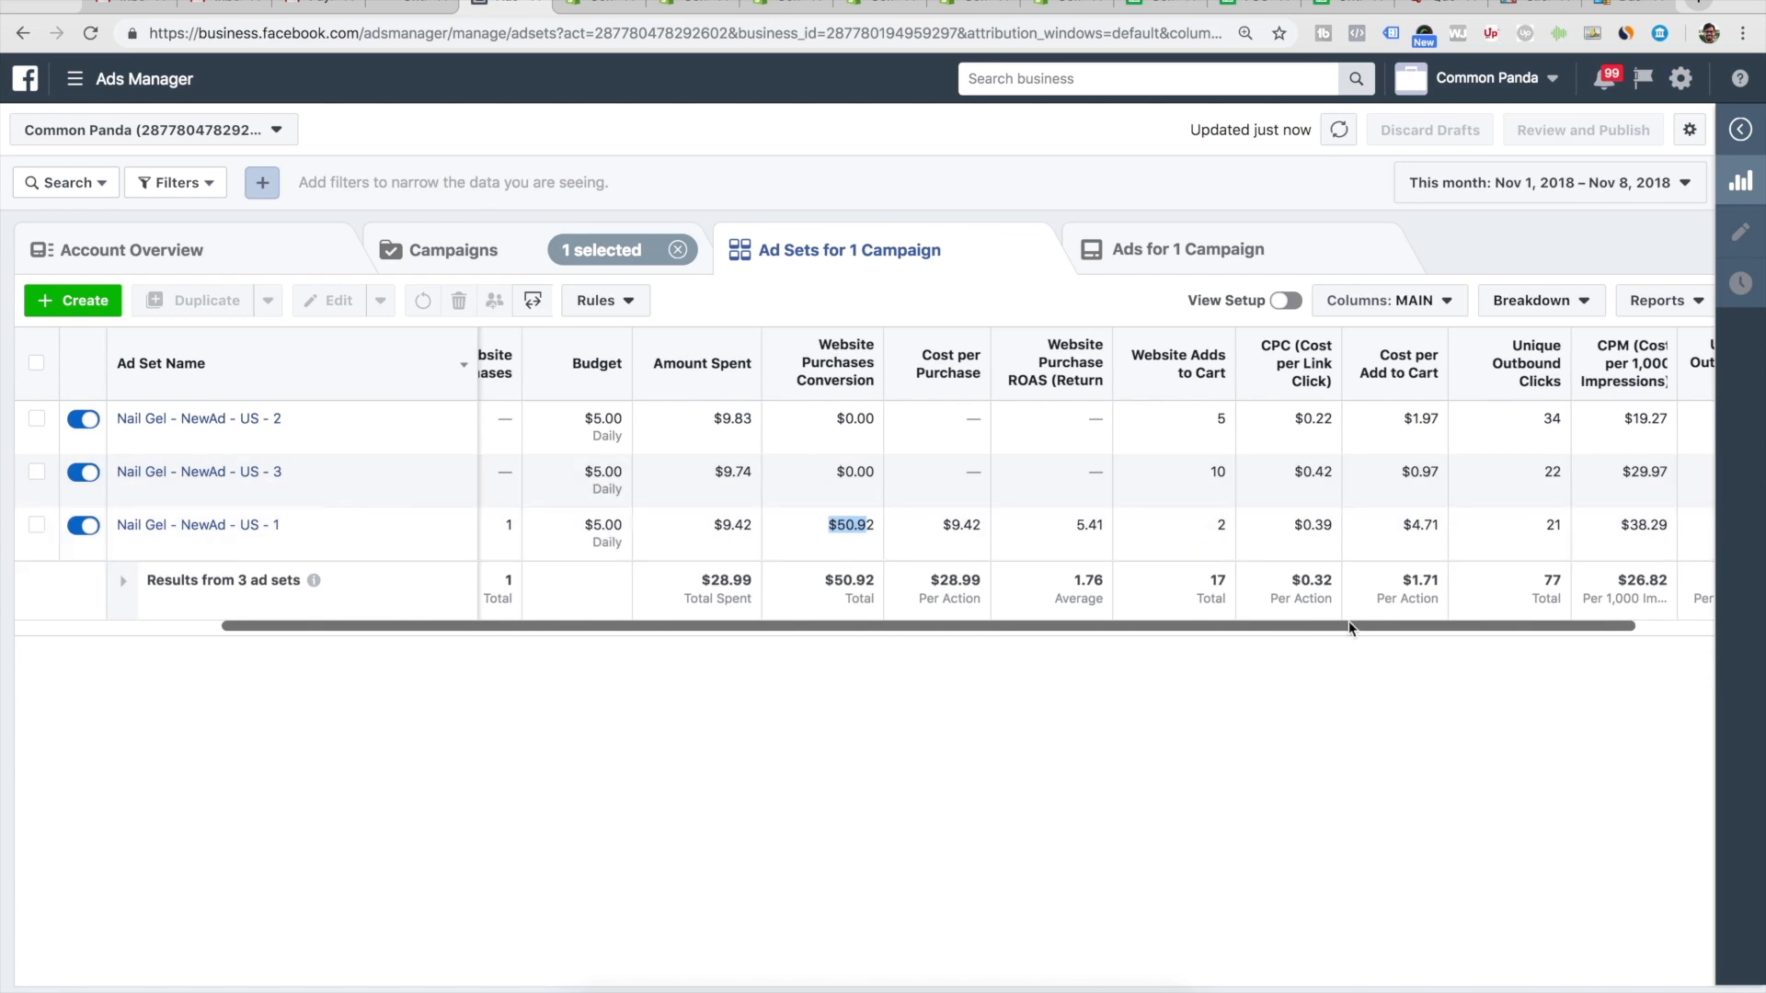
triple_click(1348, 620)
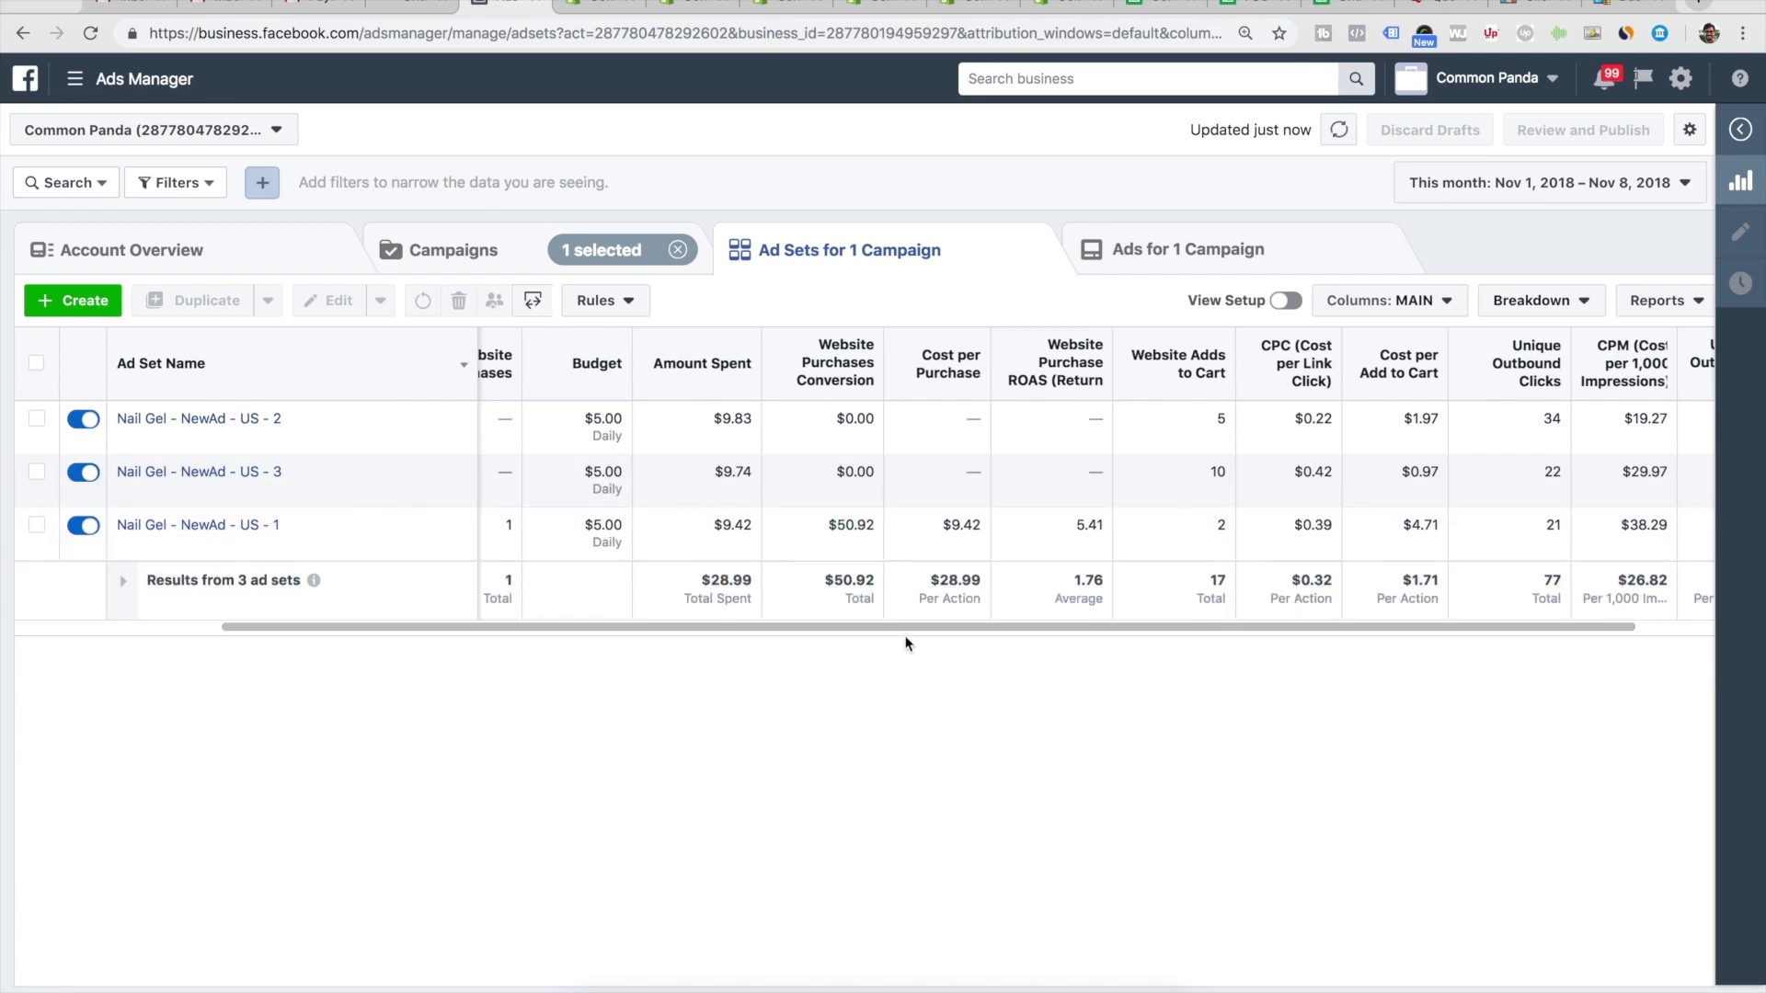
drag(891, 634, 574, 634)
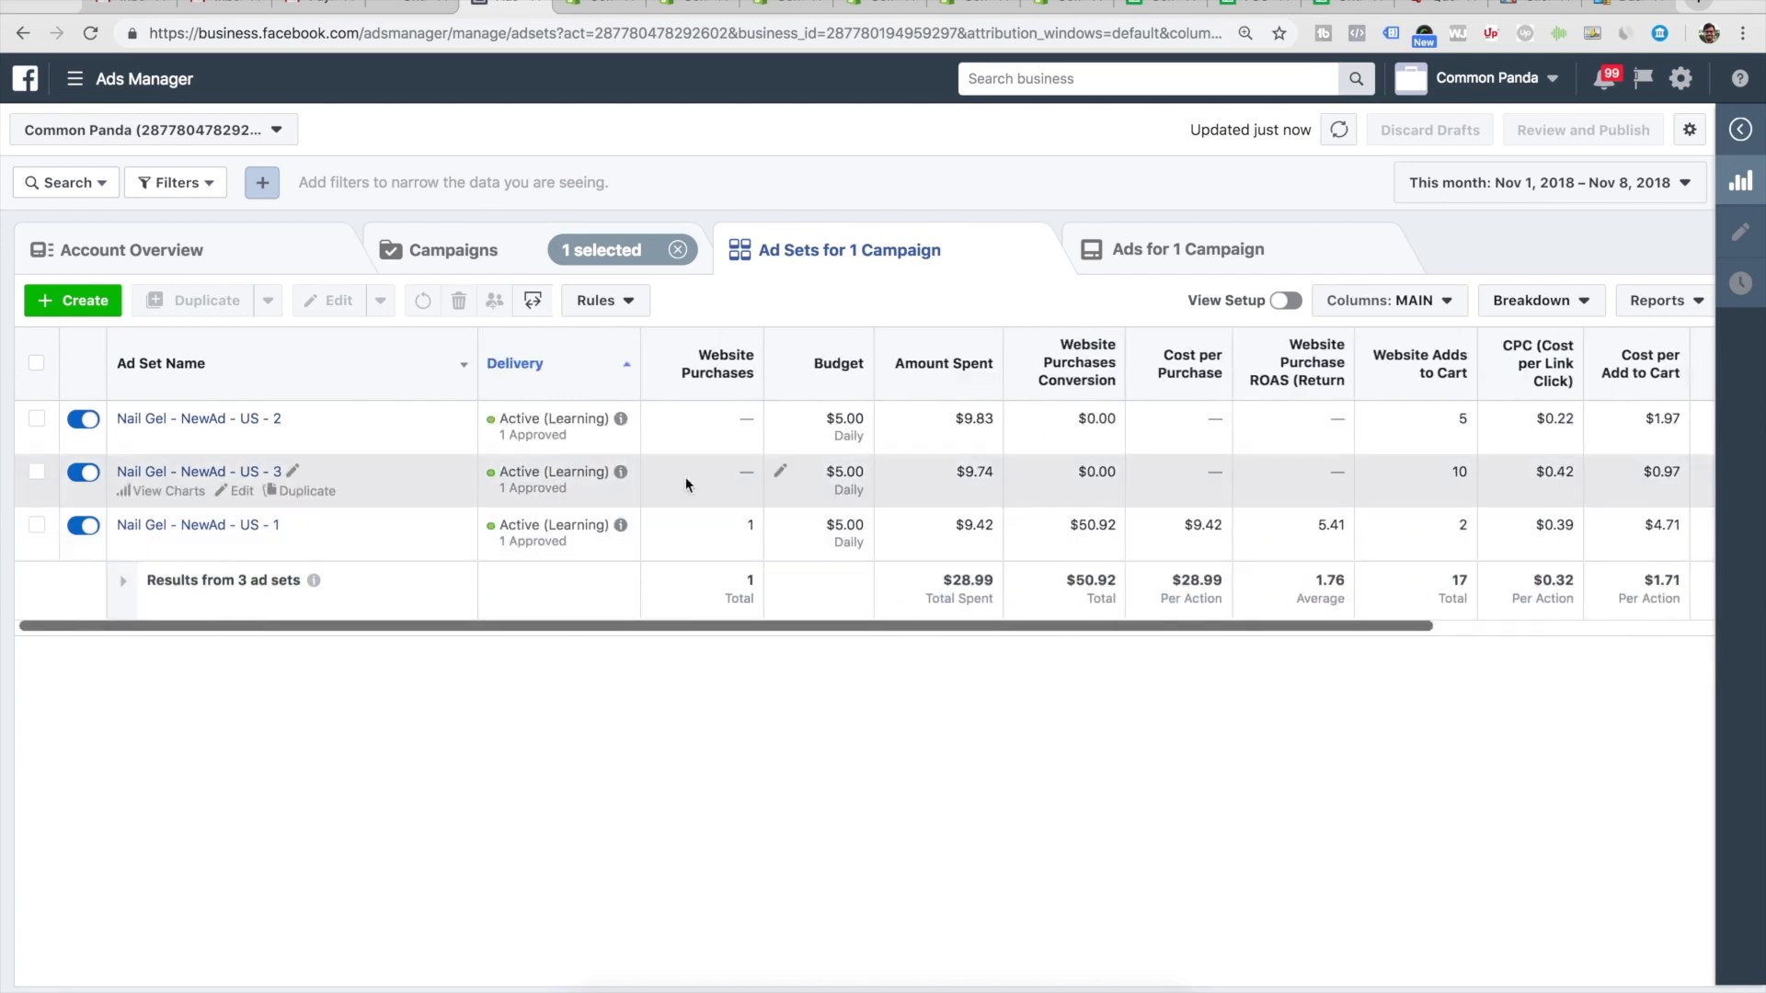
- Replace the Nail Gel campaign selection with "UNIVERSE - US - 1", open its ad sets and select the "UNIVERSE - US - 2" ad set
click(481, 272)
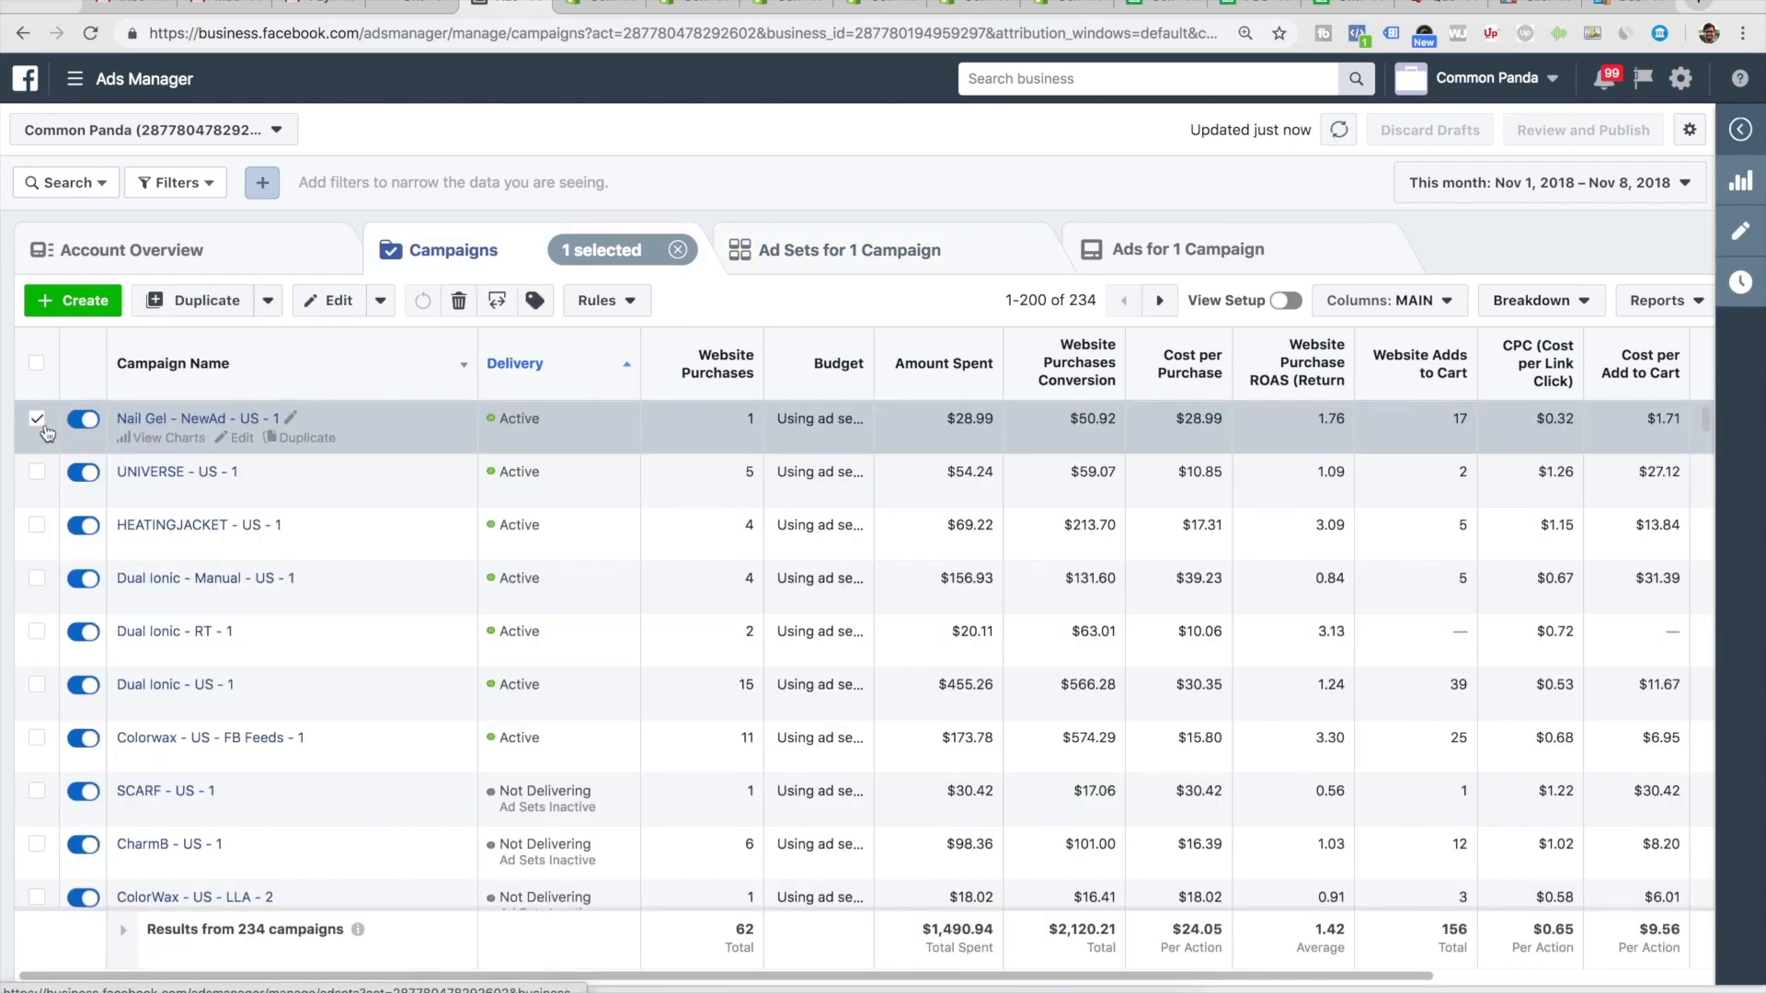
click(36, 419)
click(36, 472)
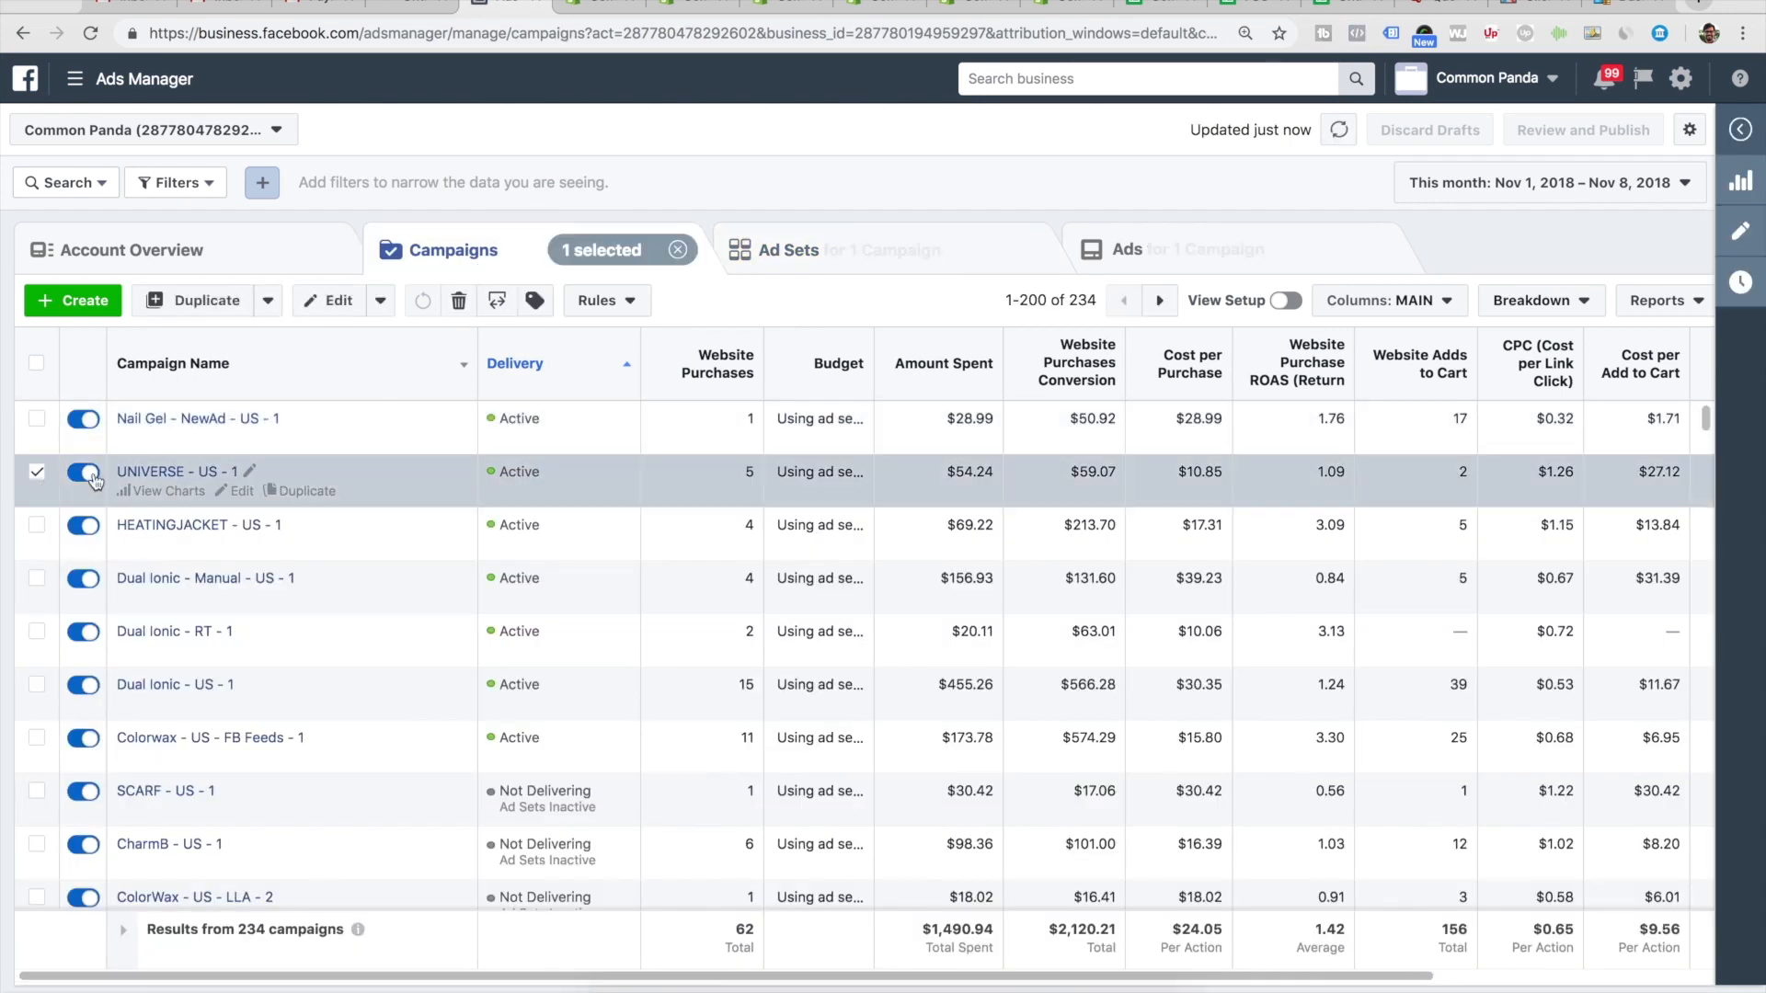
click(153, 473)
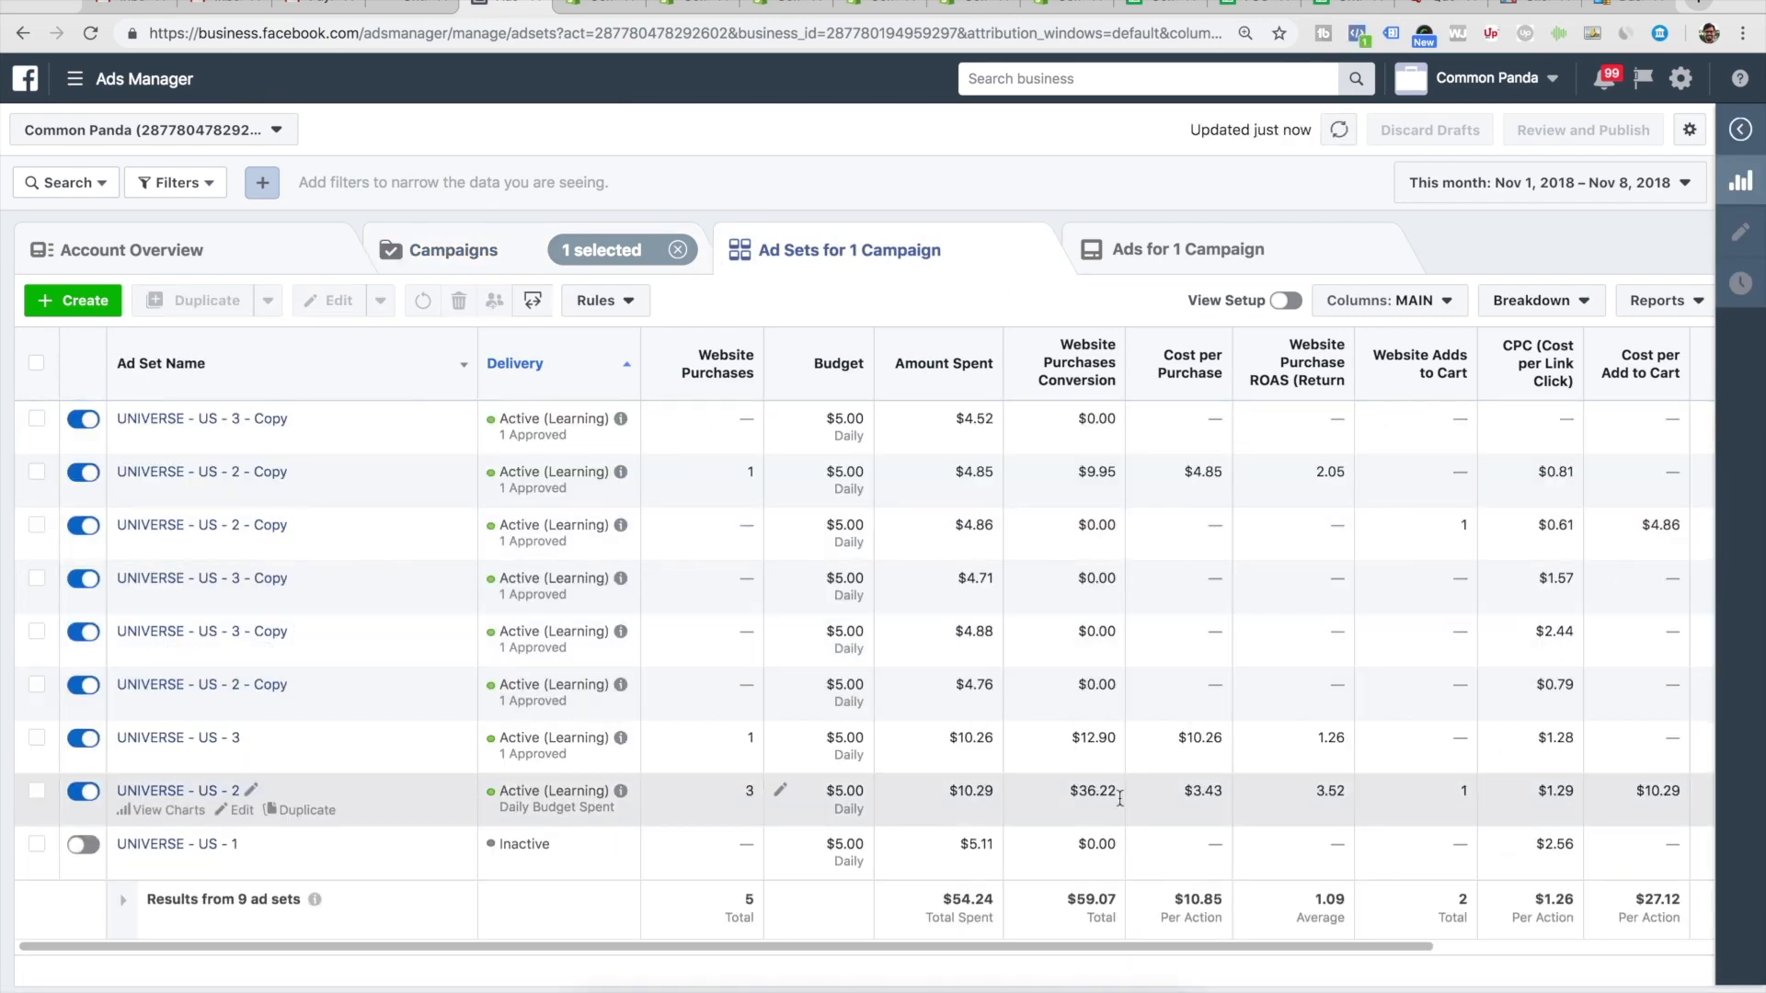
click(1311, 789)
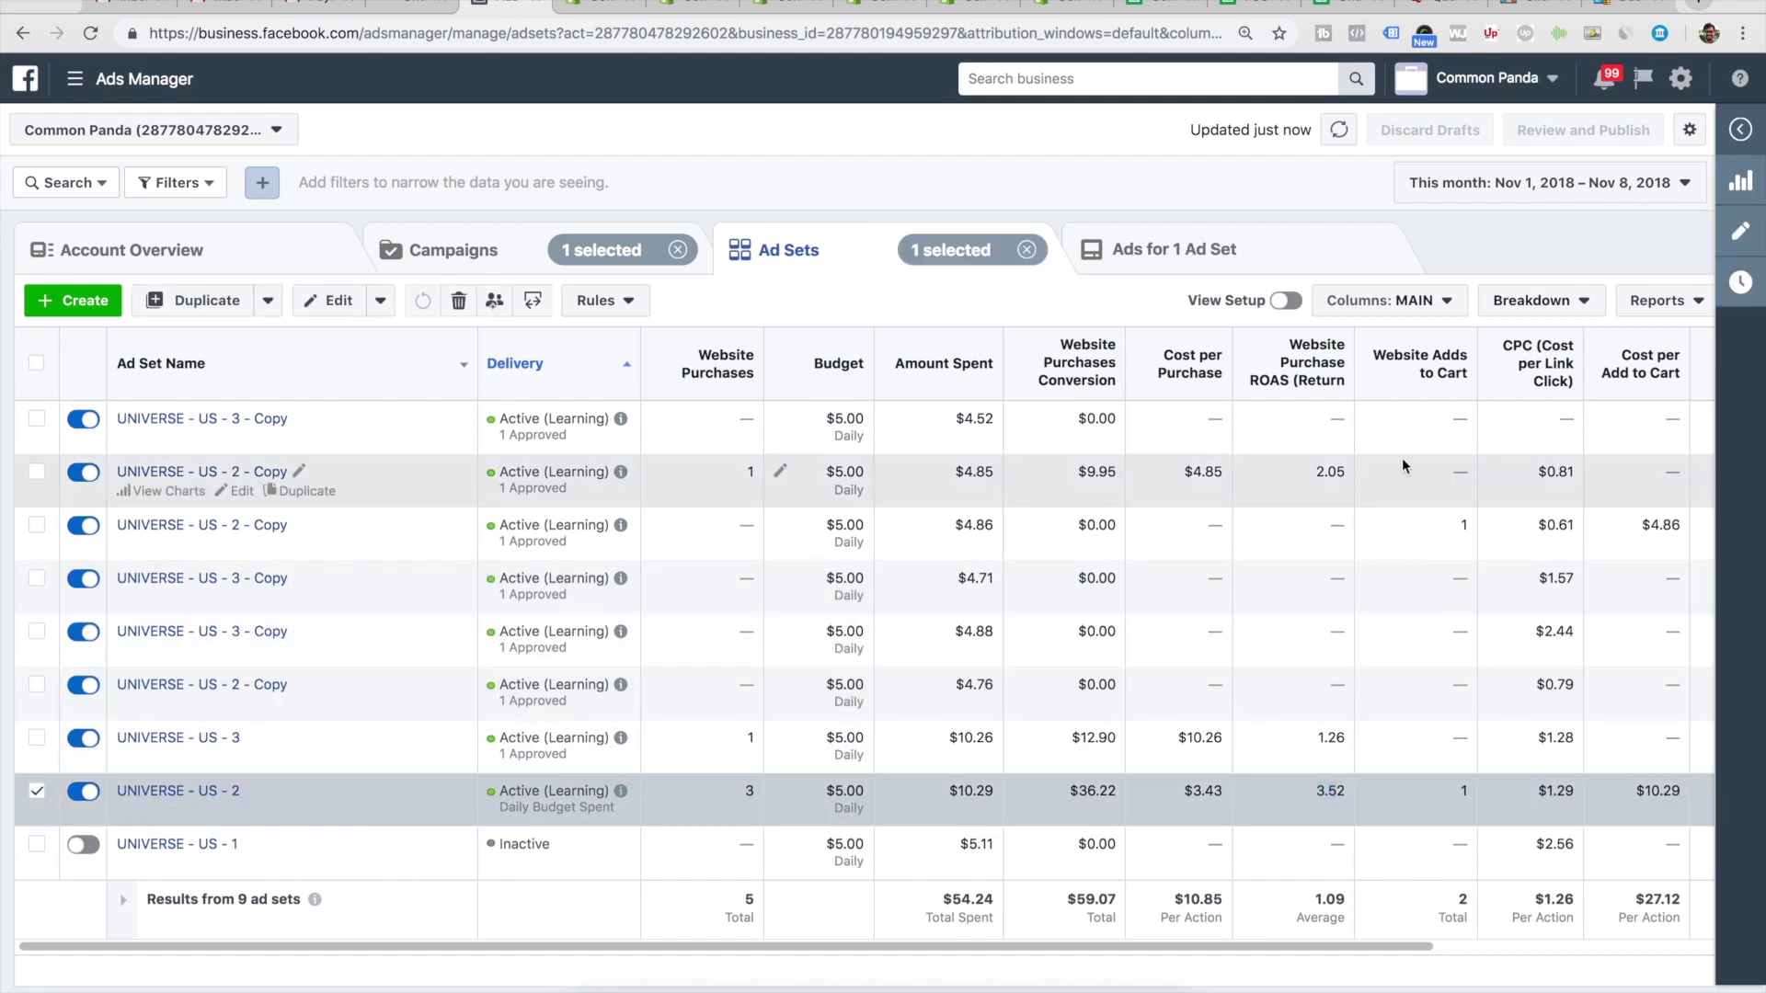
- Turn off the three "UNIVERSE - US - 3 - Copy" ad sets and the "UNIVERSE - US - 2 - Copy" ad set without purchases or adds to cart
click(83, 420)
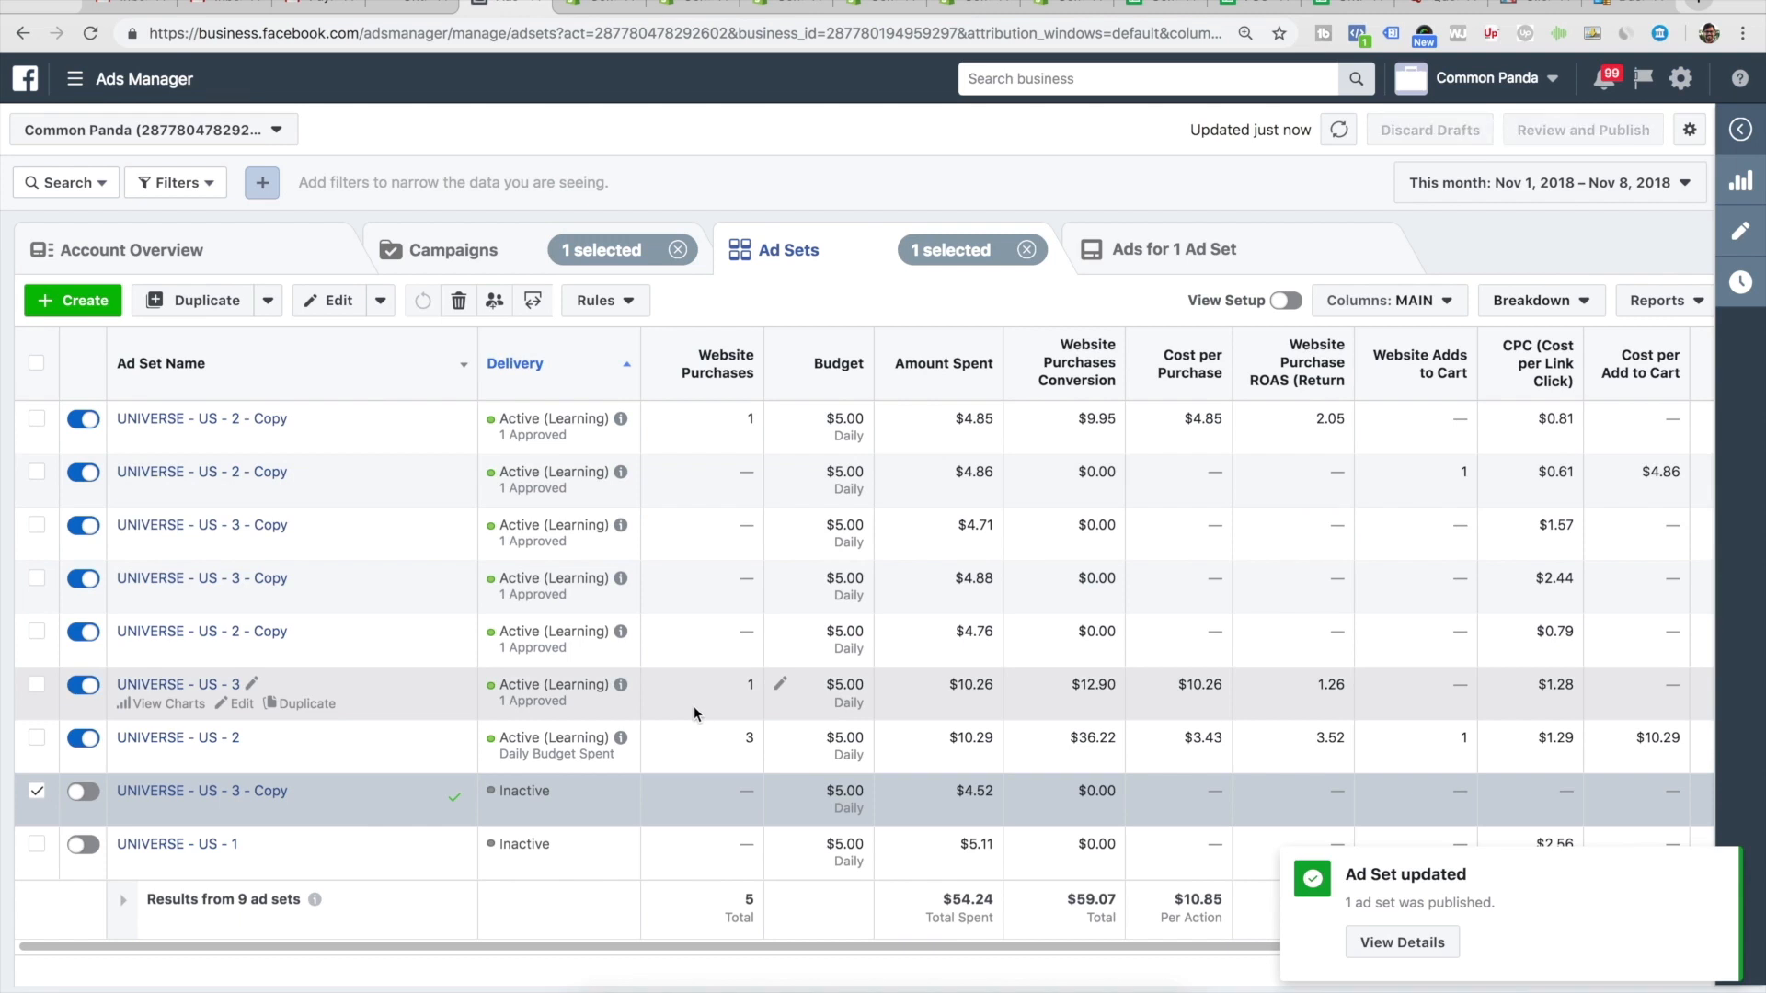
click(37, 793)
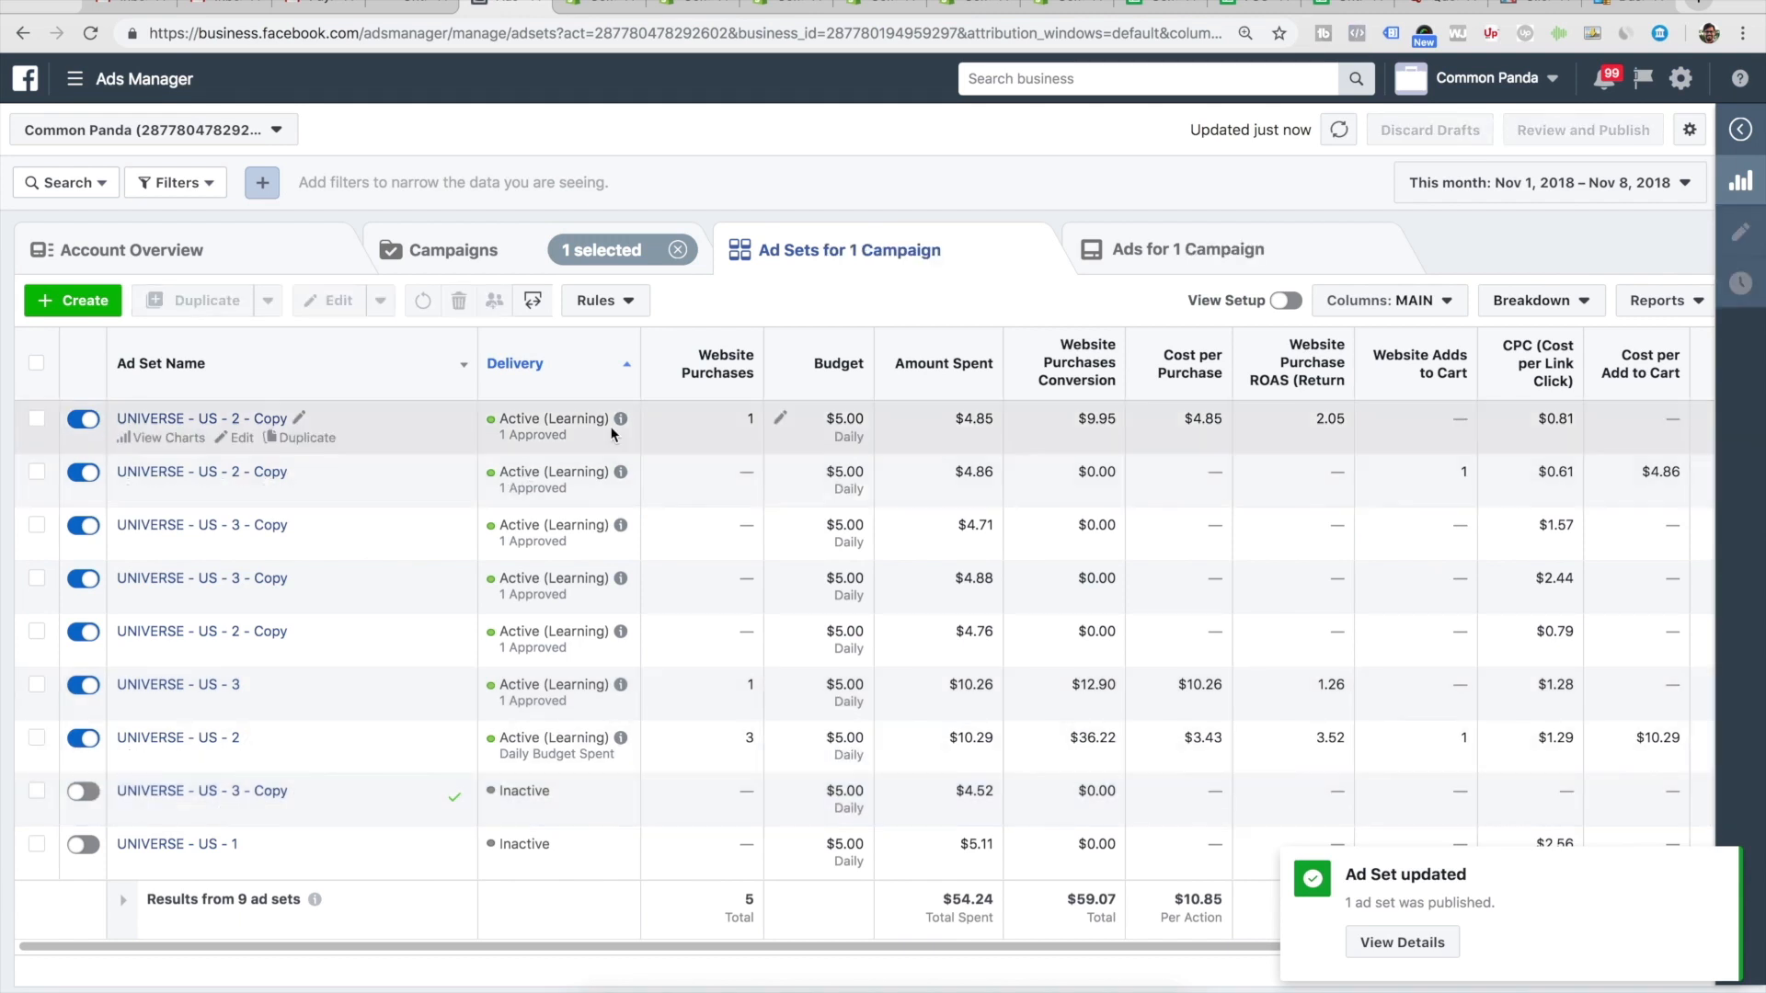
mouse_move(533, 430)
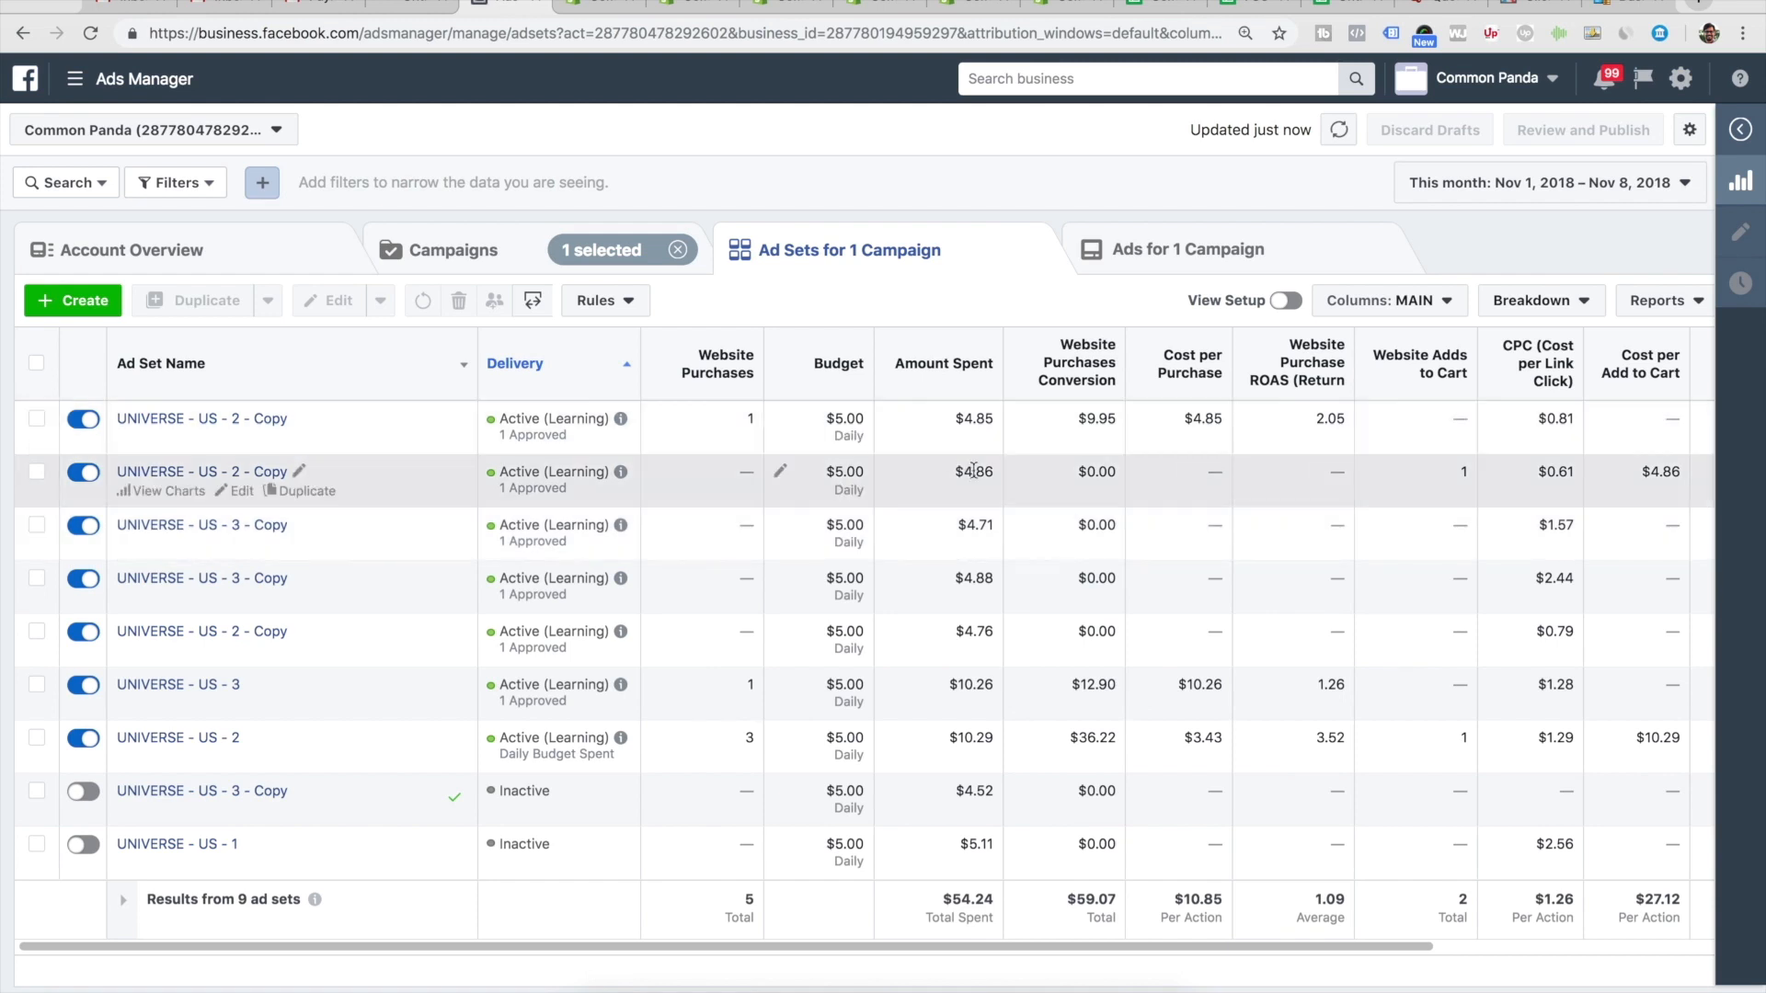
click(79, 529)
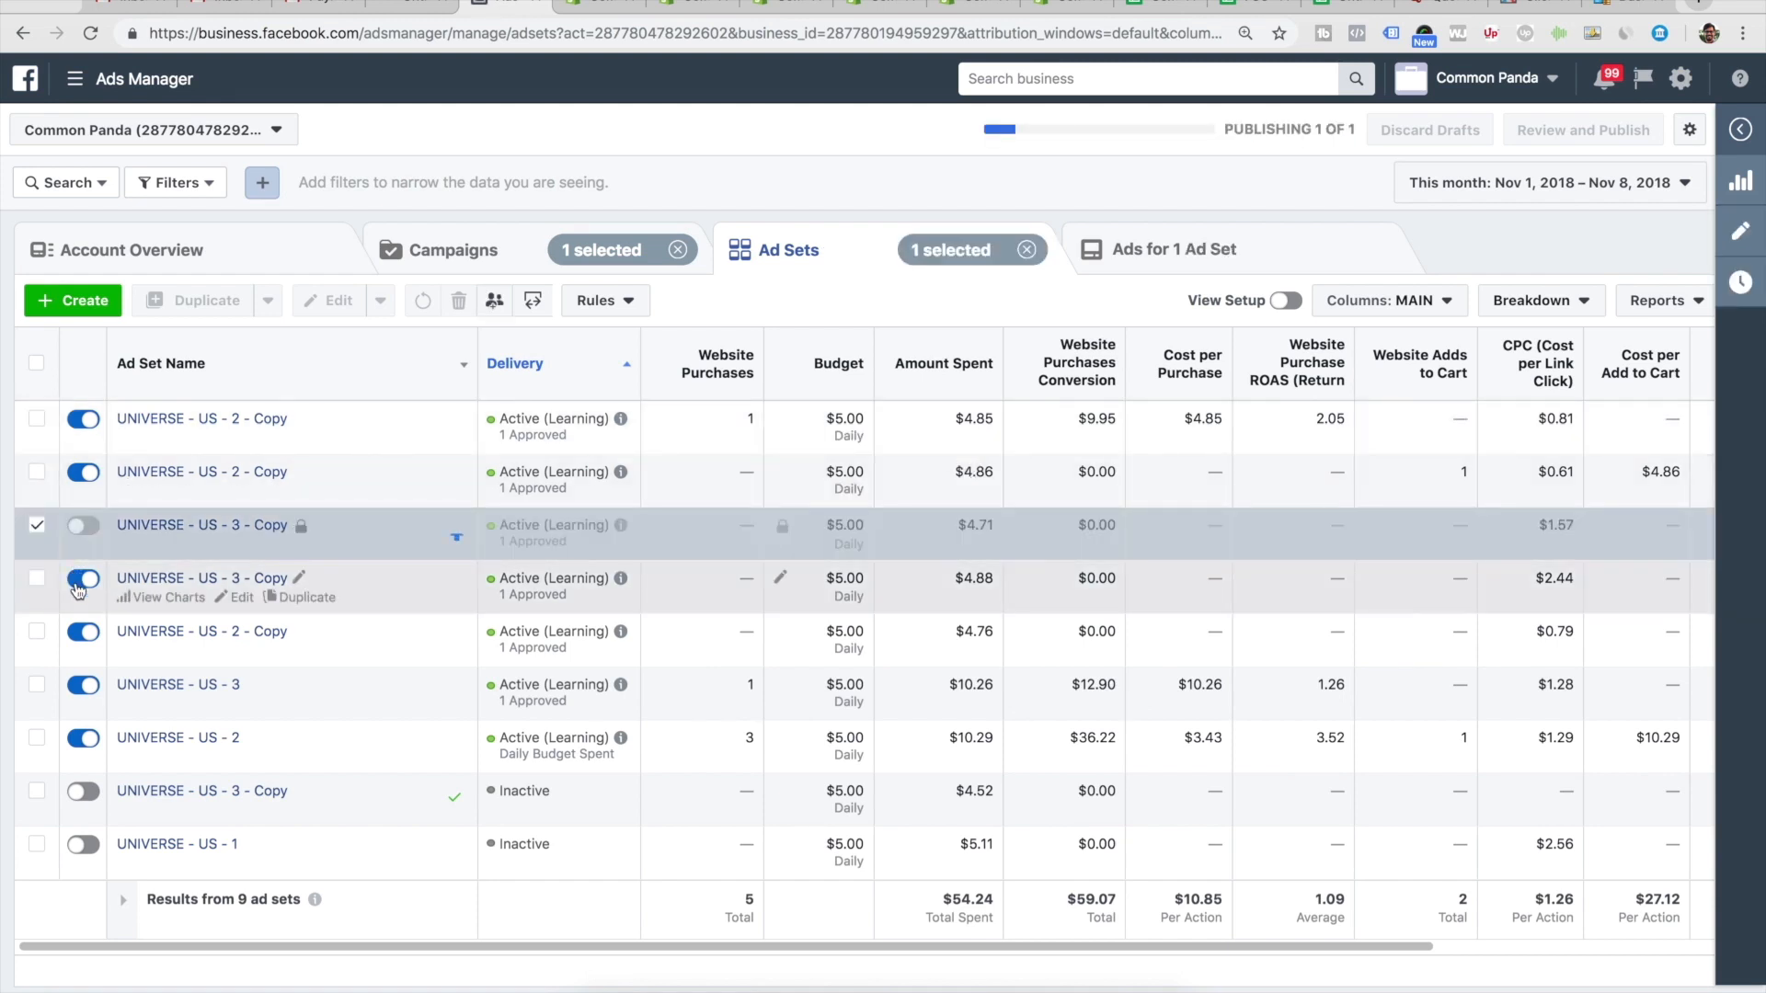
click(79, 582)
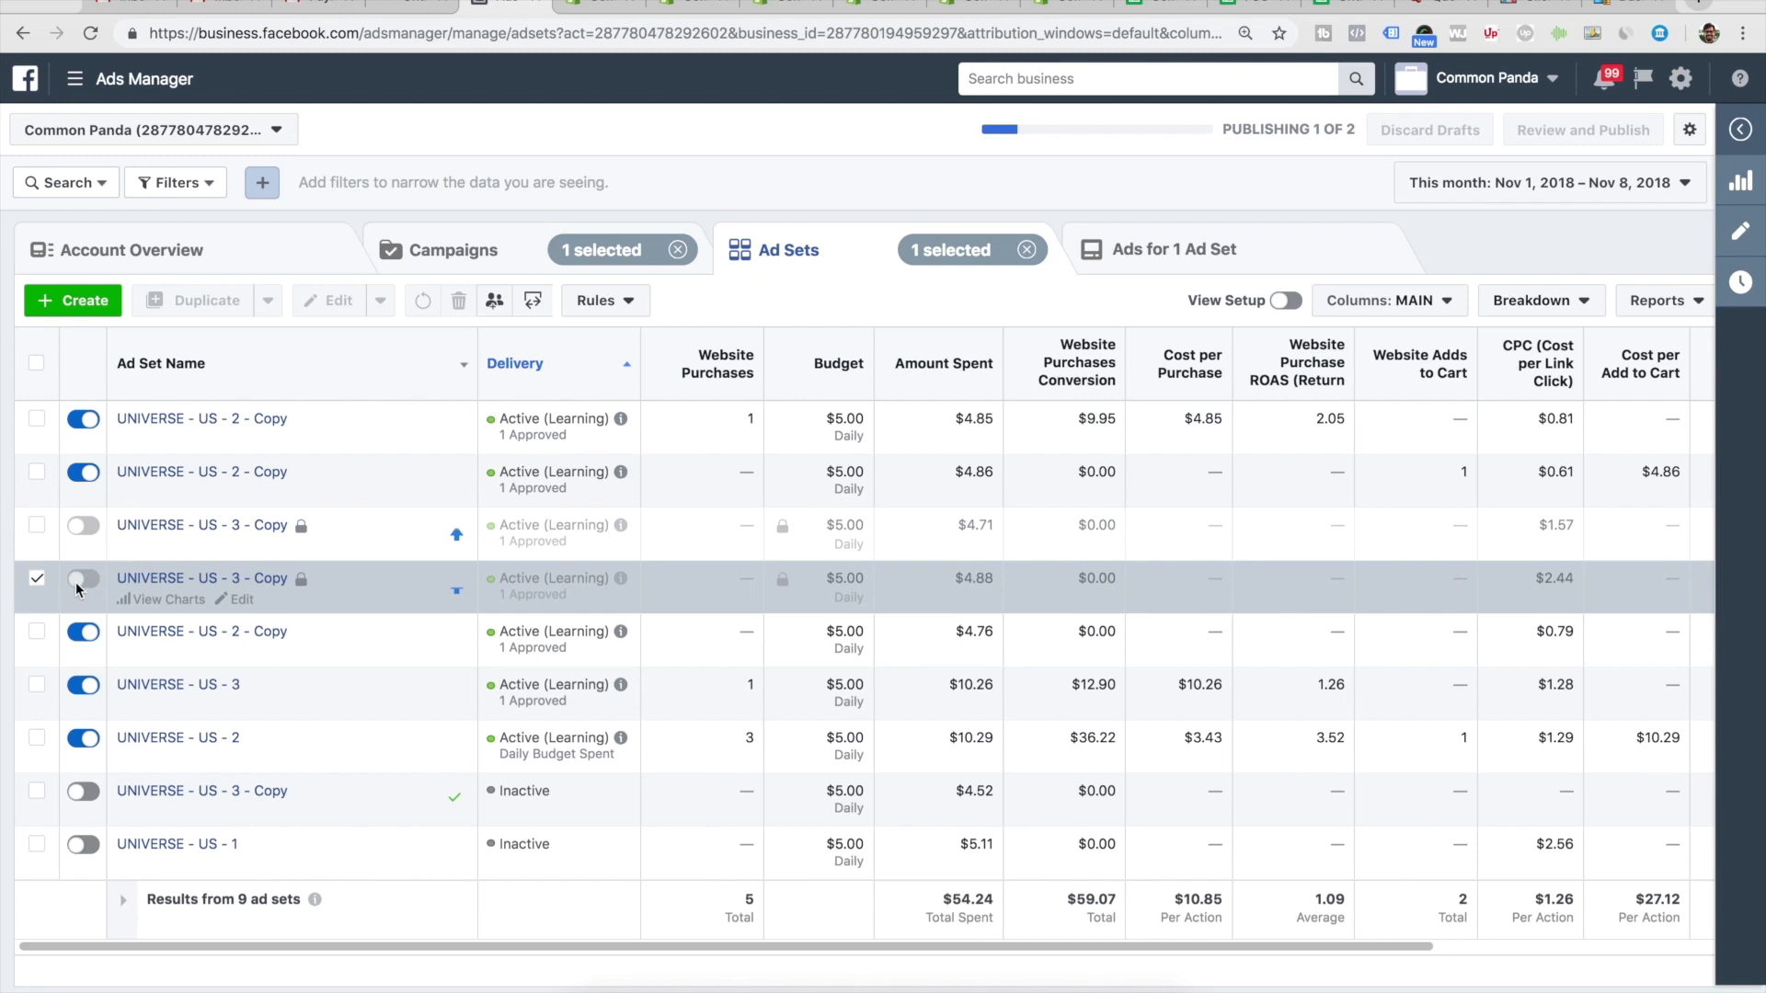
click(79, 633)
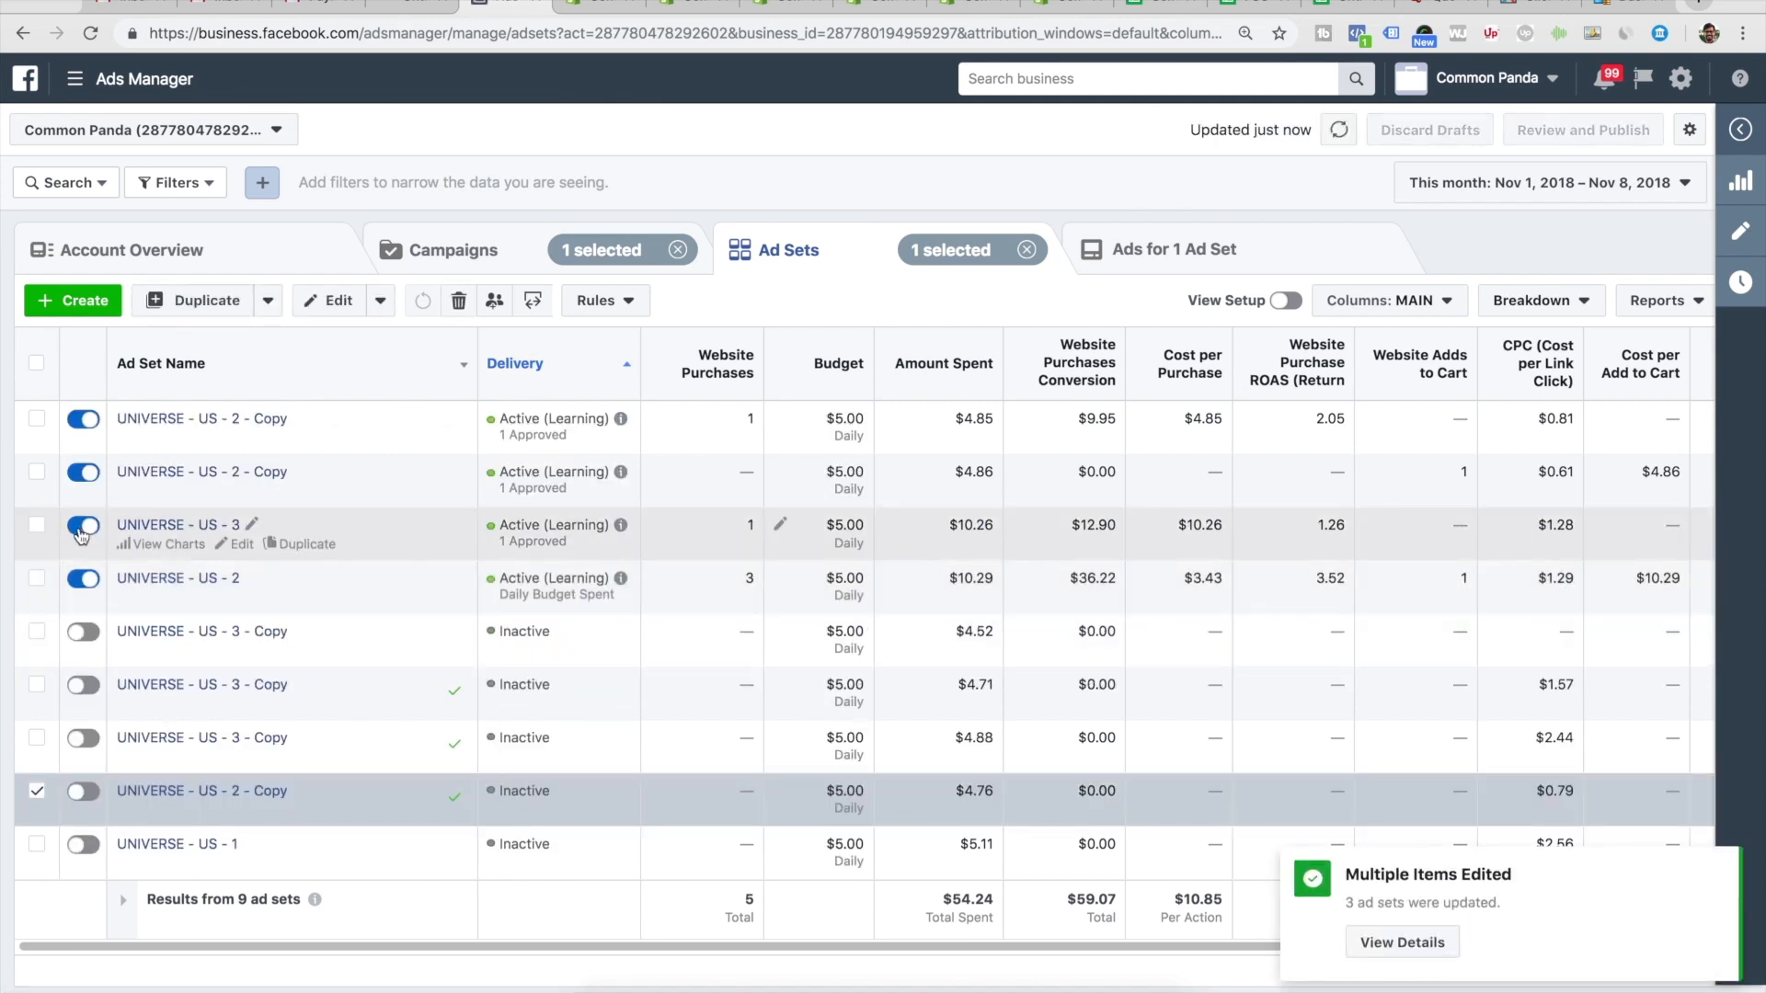
- Turn off the "UNIVERSE - US - 3" ad set and the remaining "UNIVERSE - US - 2 - Copy" ad set that has no purchases
click(83, 526)
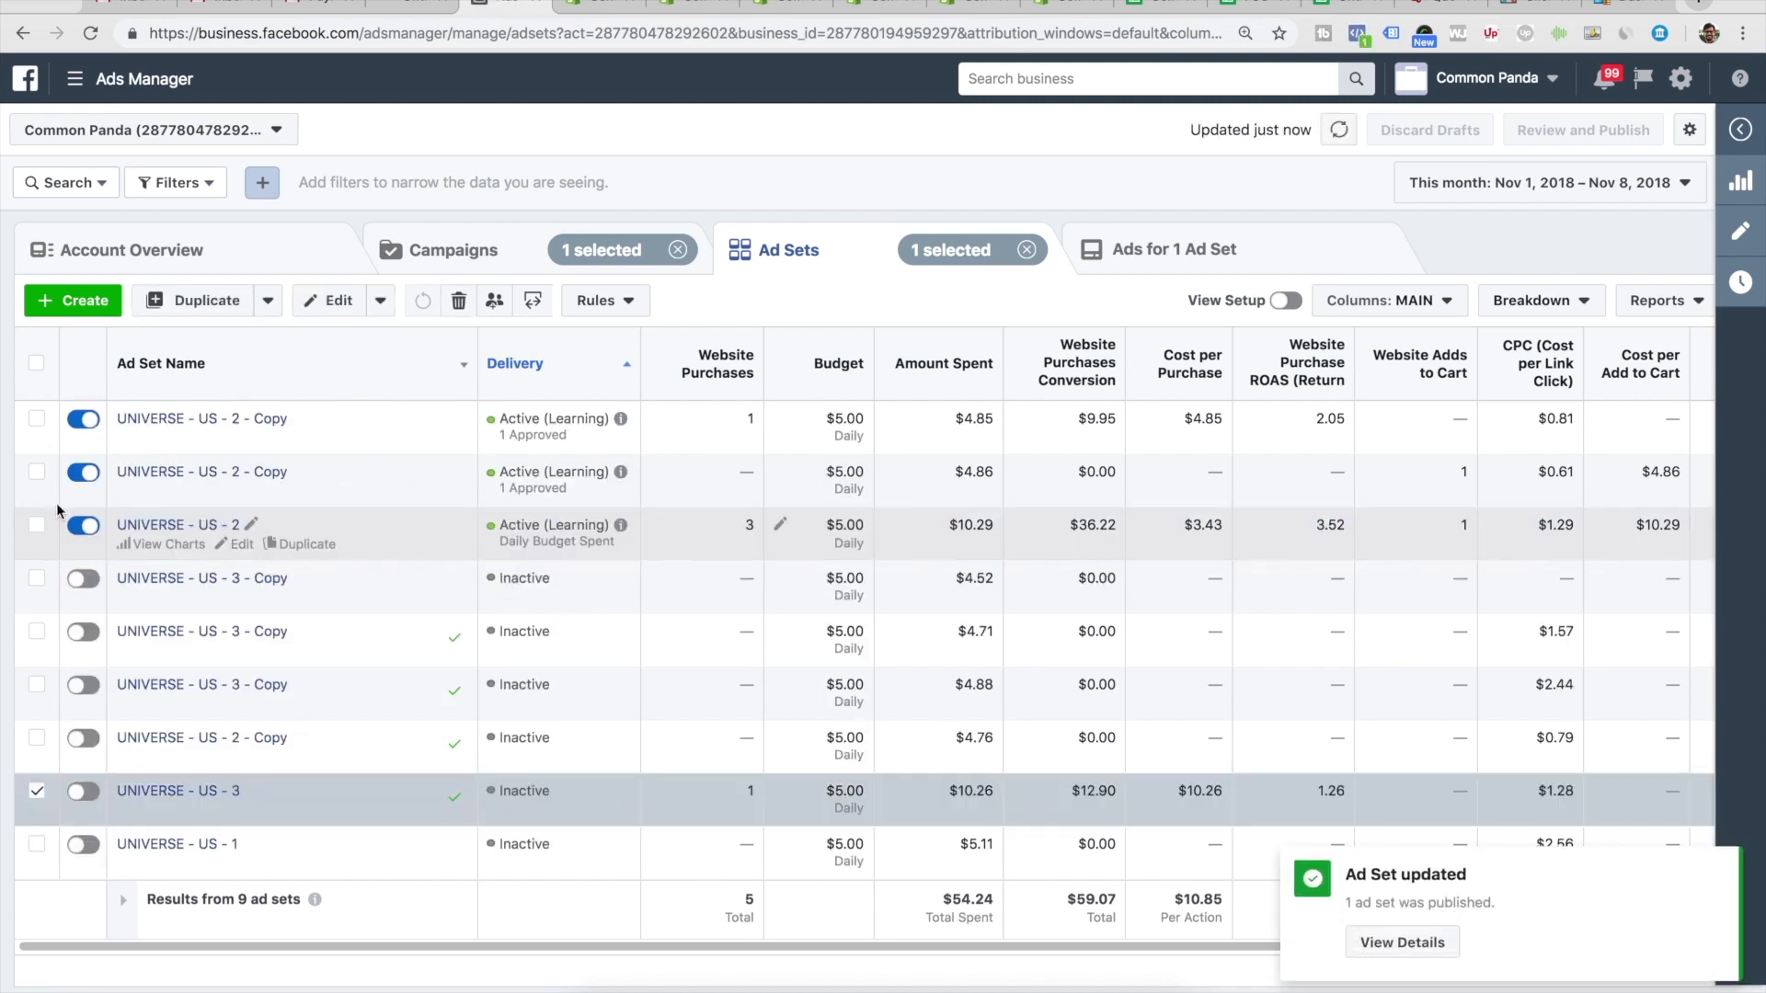
click(35, 793)
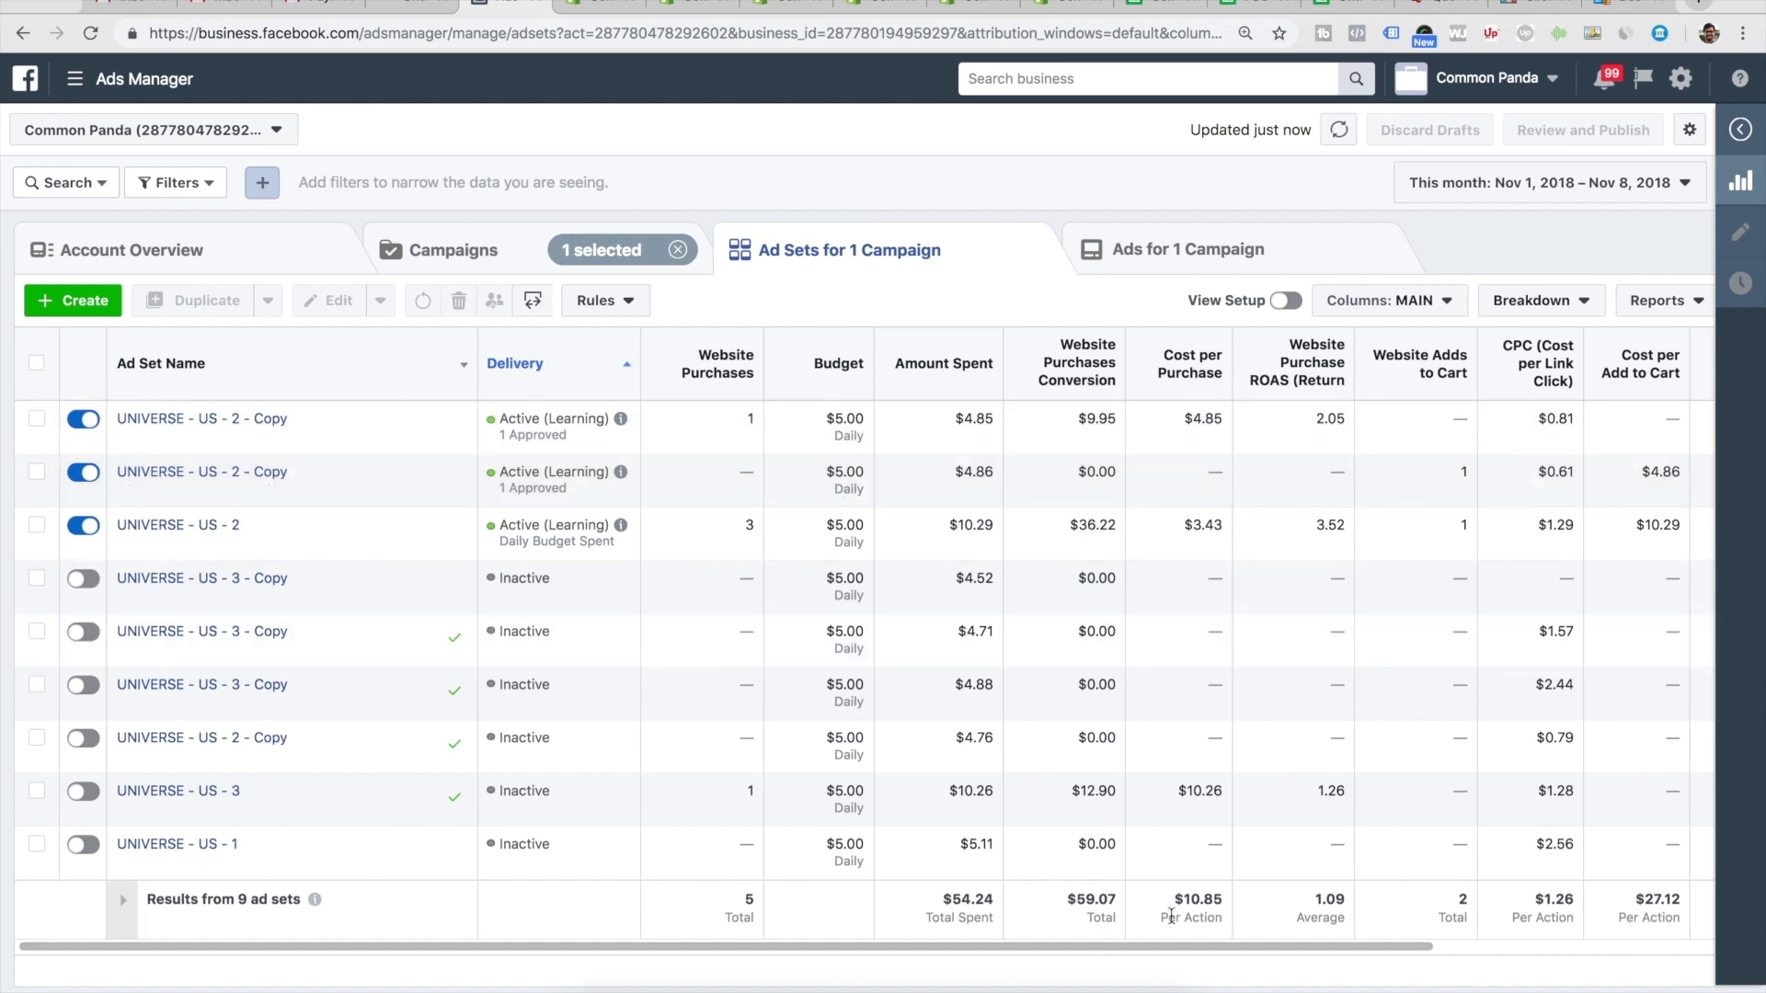
click(1223, 918)
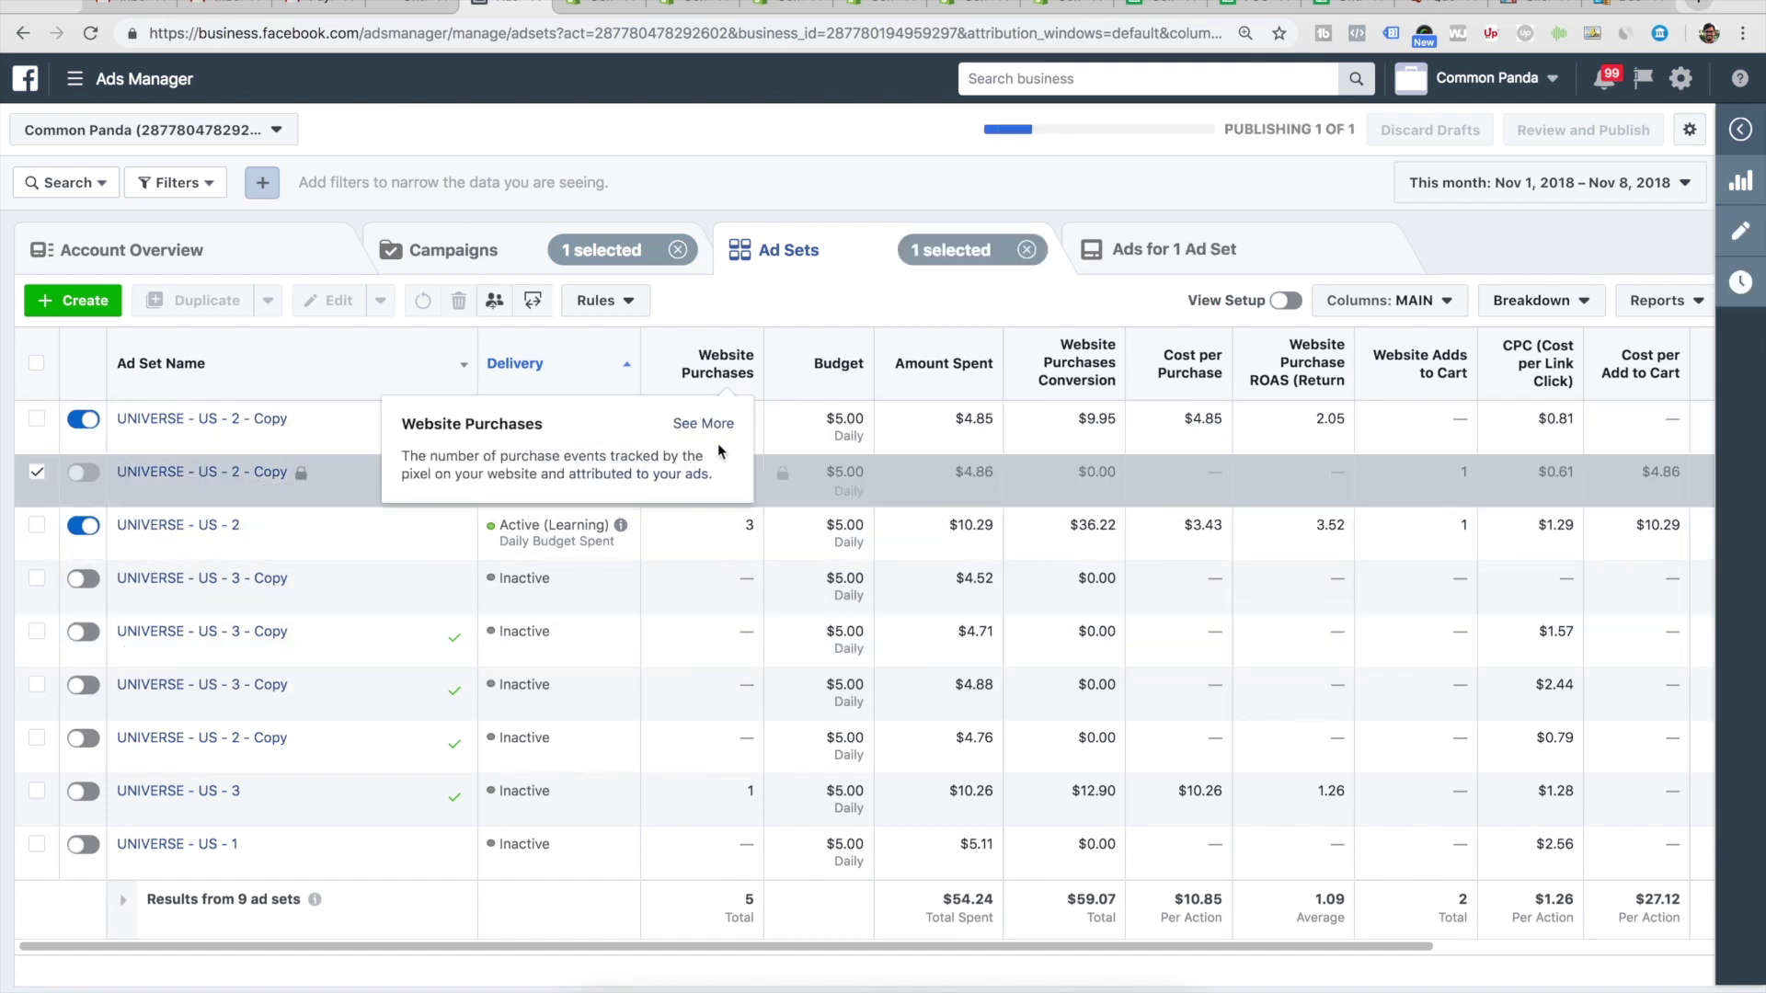
- Deselect the UNIVERSE campaign, show the ad sets of the three active Dual Ionic campaigns, and clear the leftover ad set selection
click(462, 258)
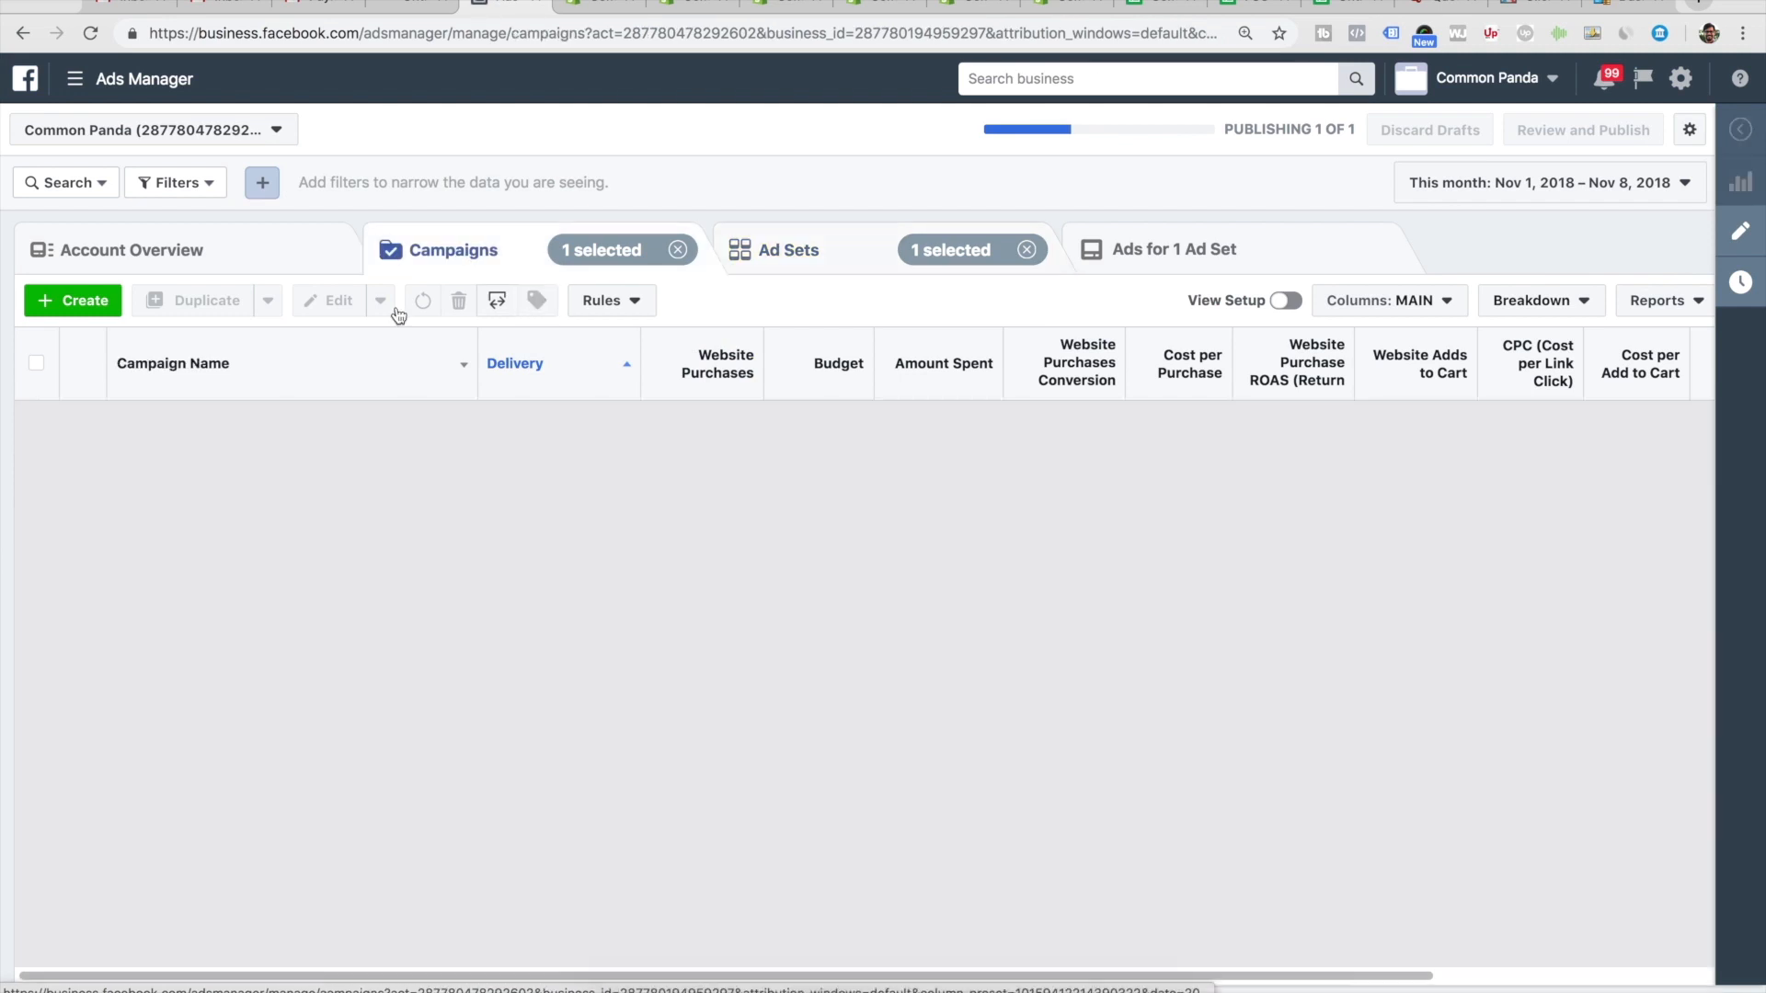
click(34, 476)
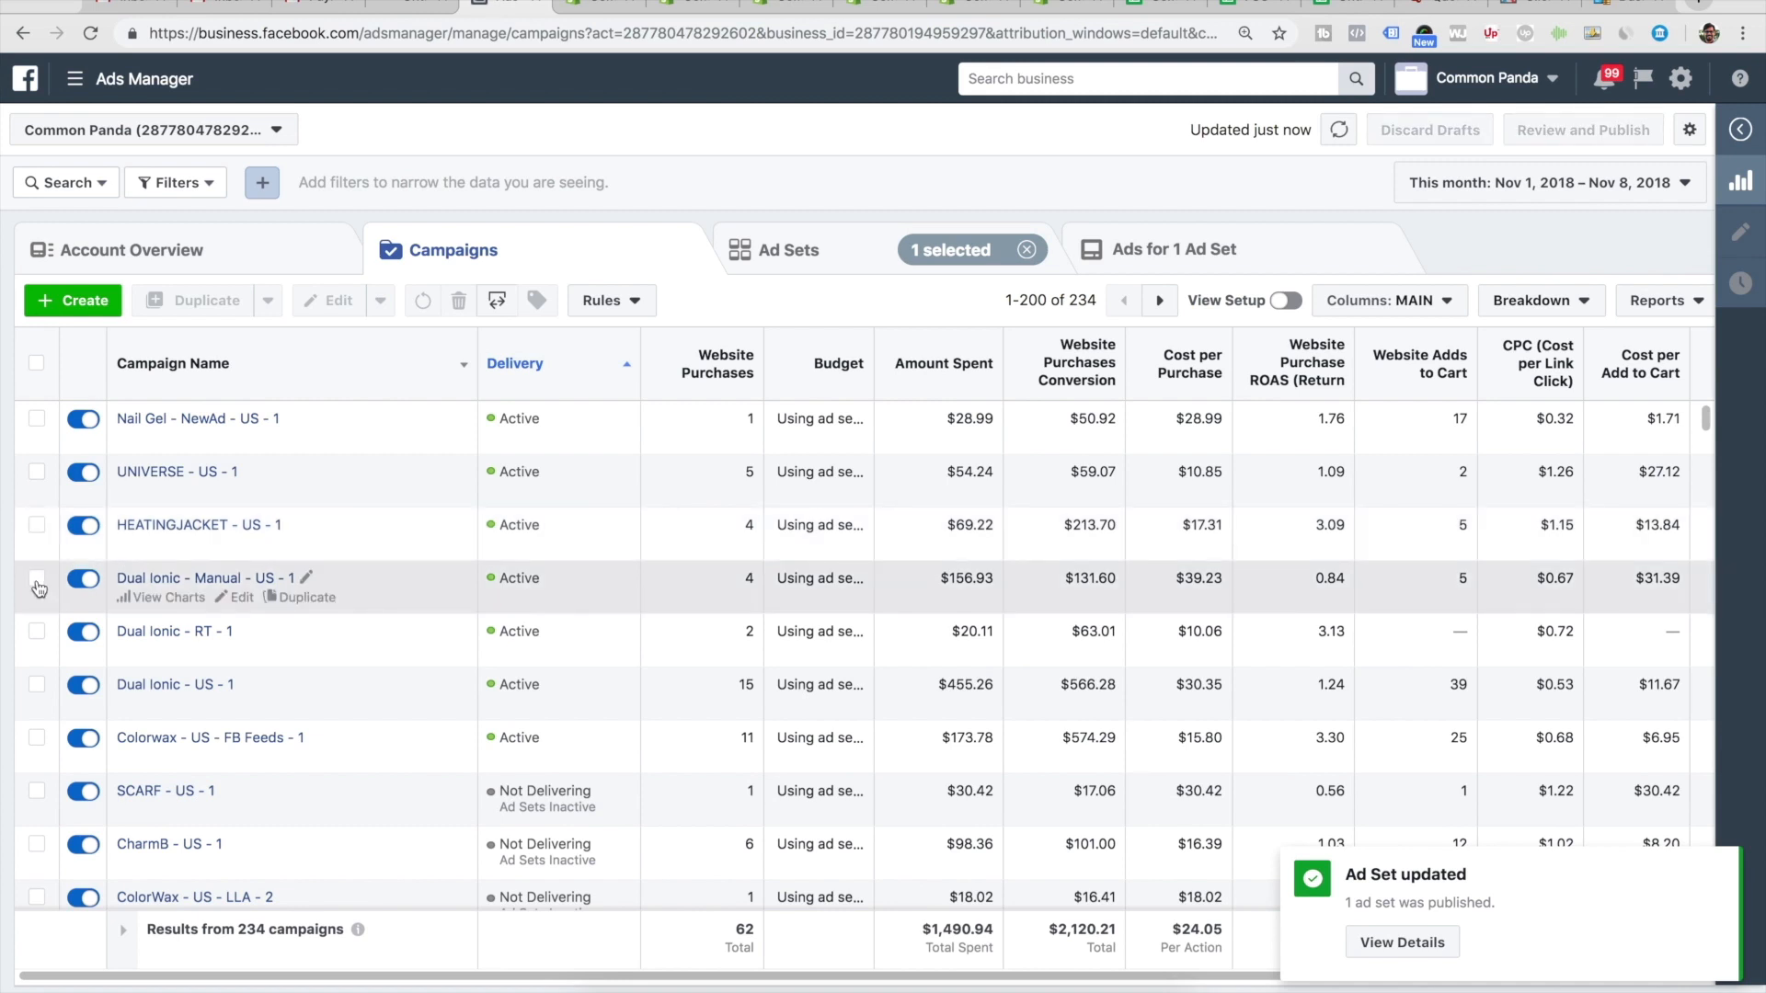
click(36, 580)
click(37, 580)
click(37, 579)
click(36, 632)
click(37, 685)
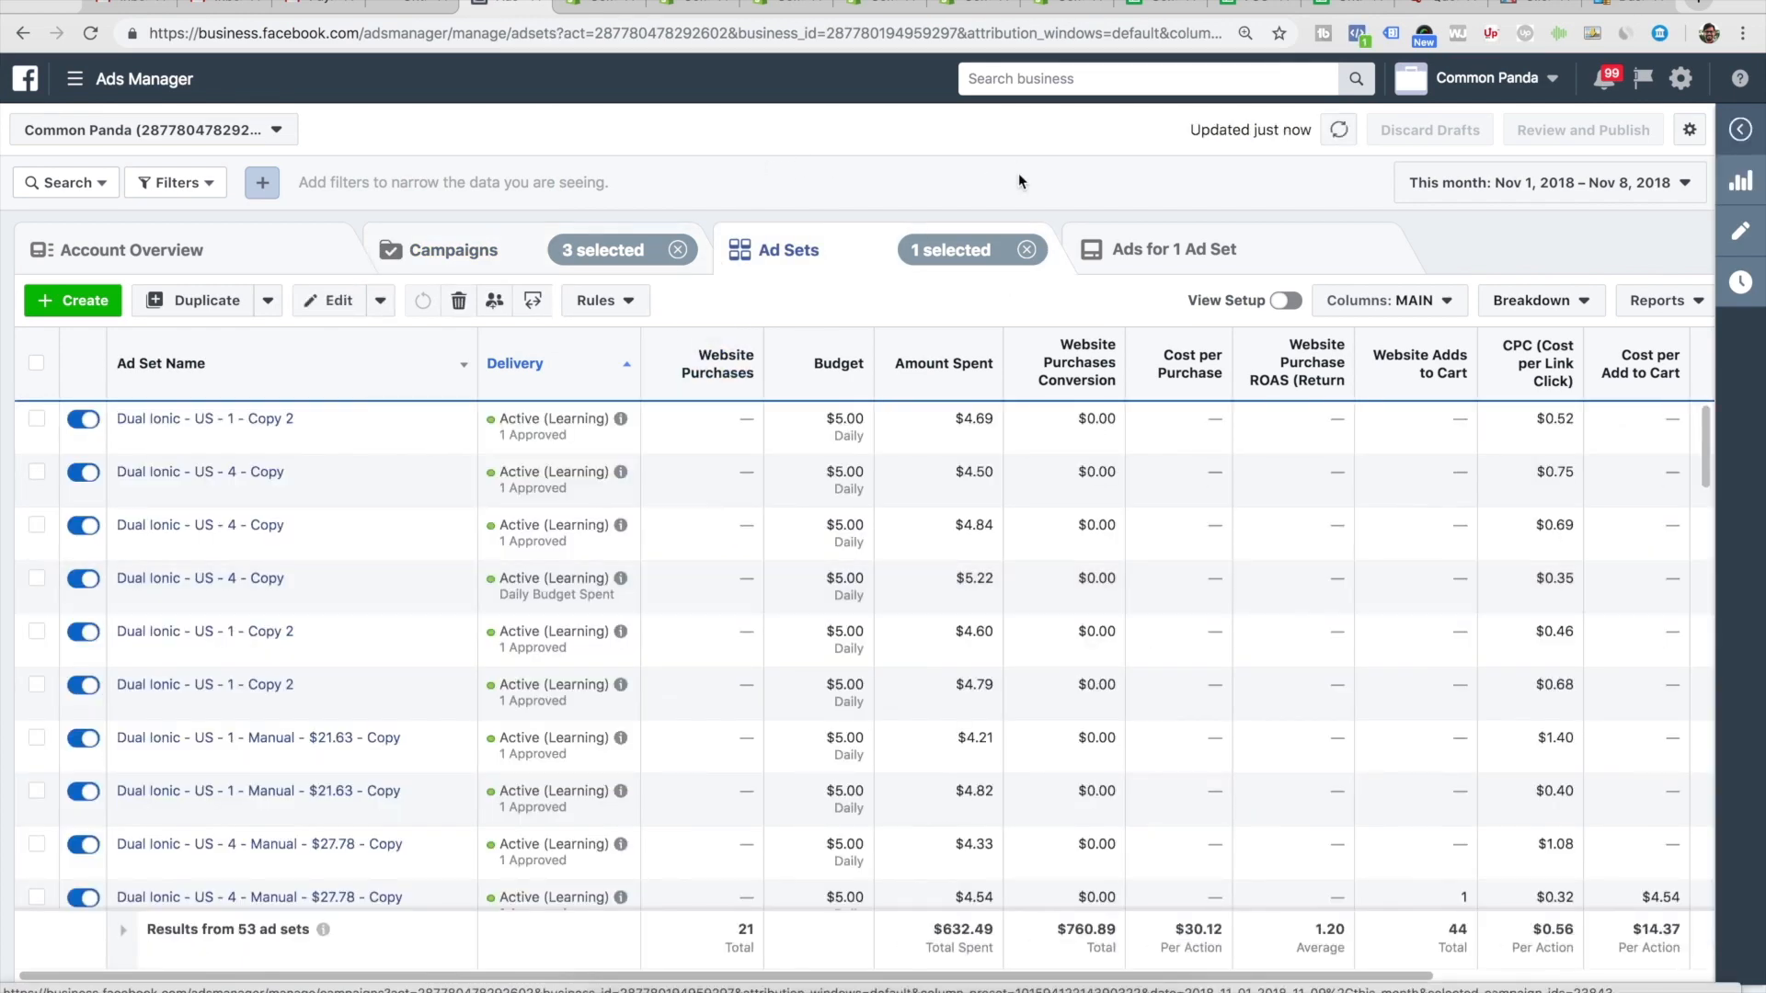
click(1023, 251)
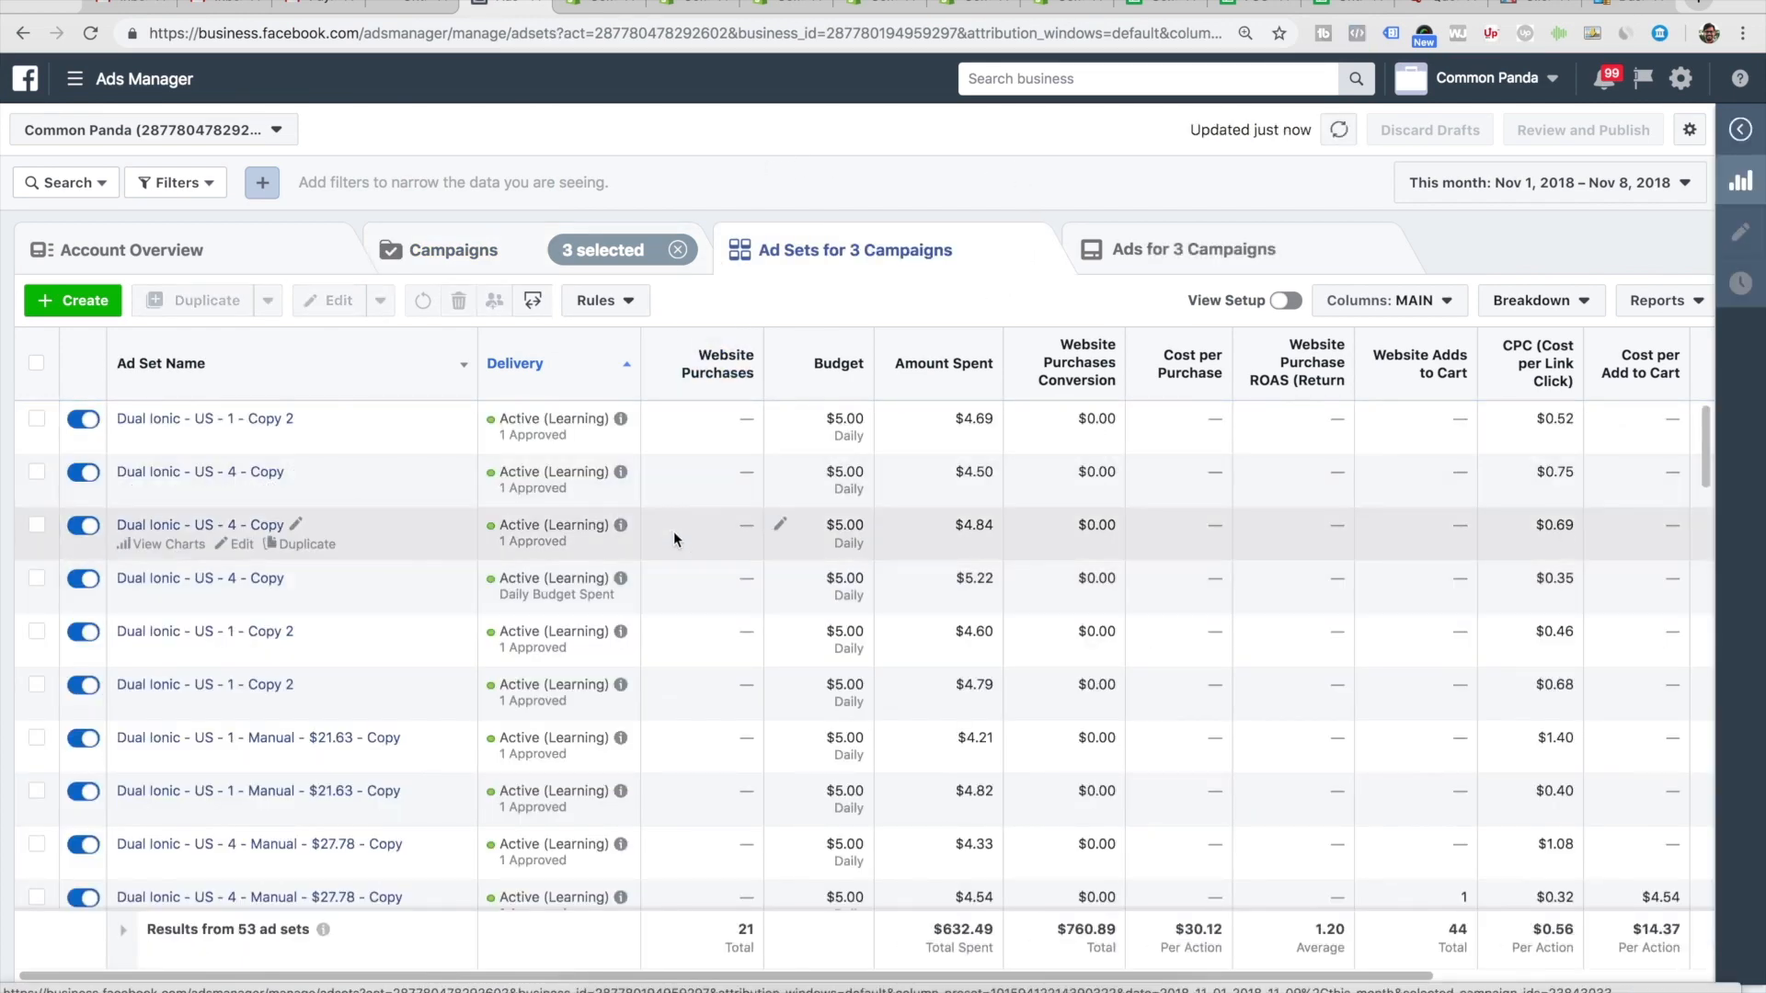
- Review the active Dual Ionic ad sets' purchases and return on ad spend, and turn off "Dual Ionic - US - 1 - Copy"
scroll(704, 602, down, 1)
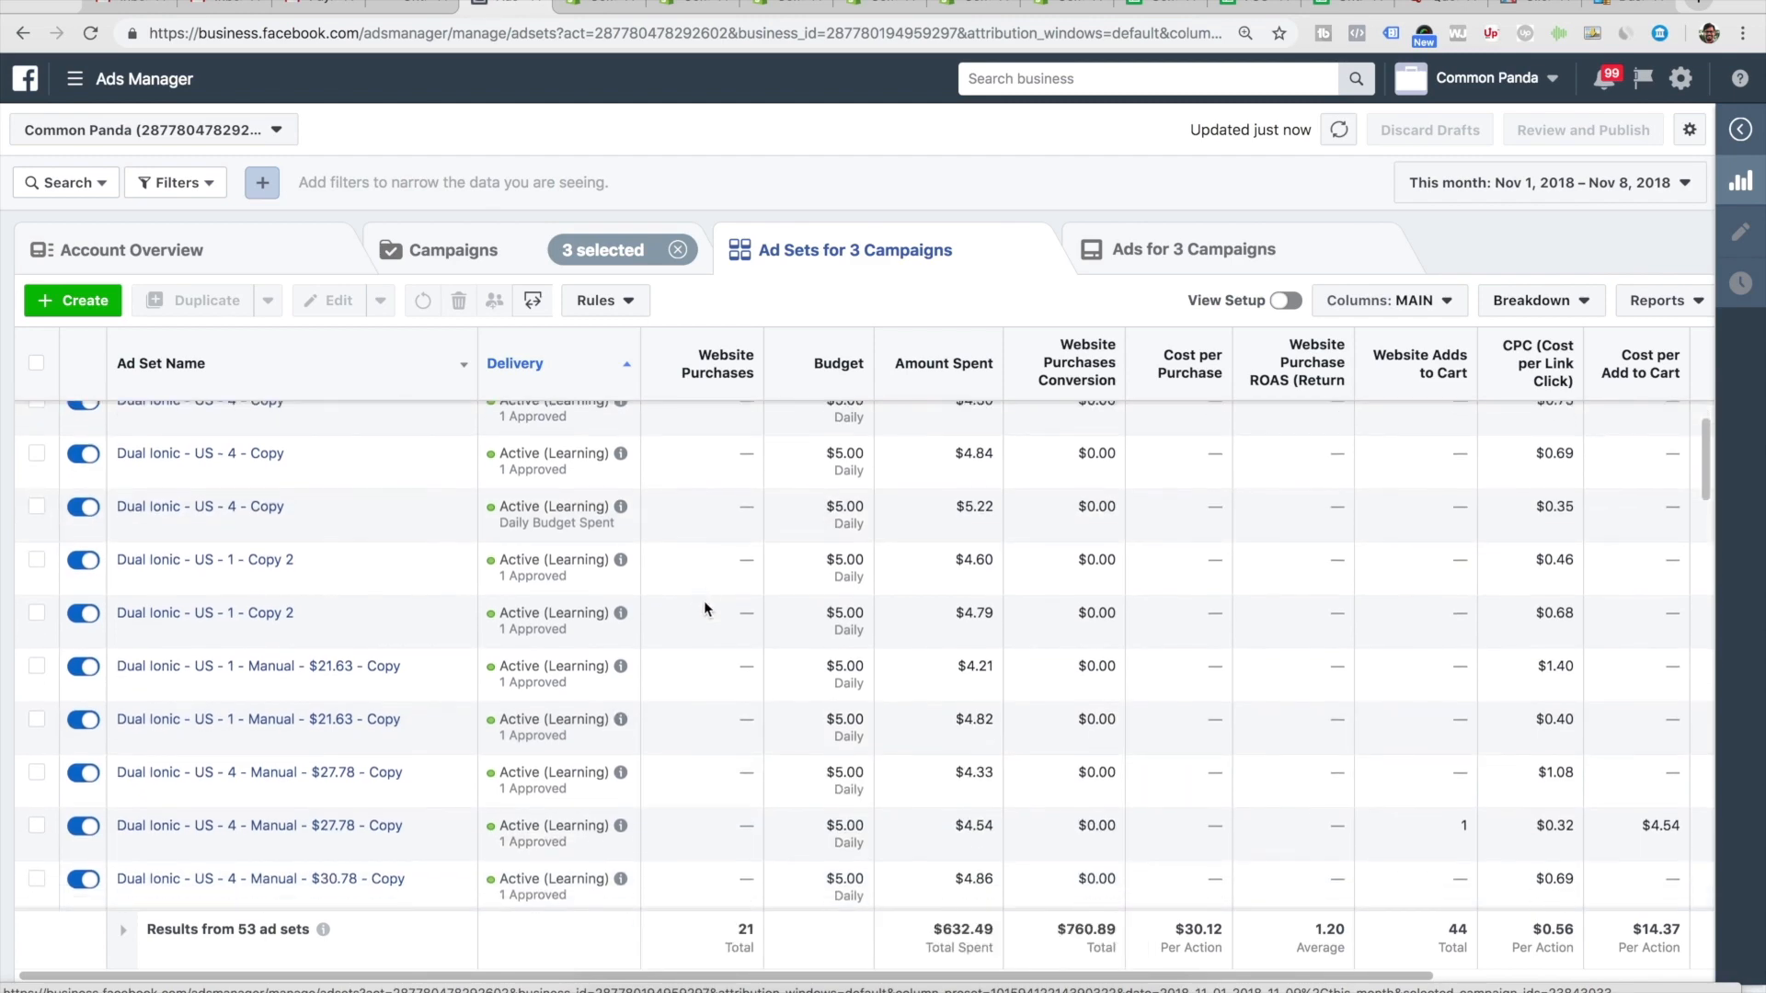
scroll(704, 599, down, 5)
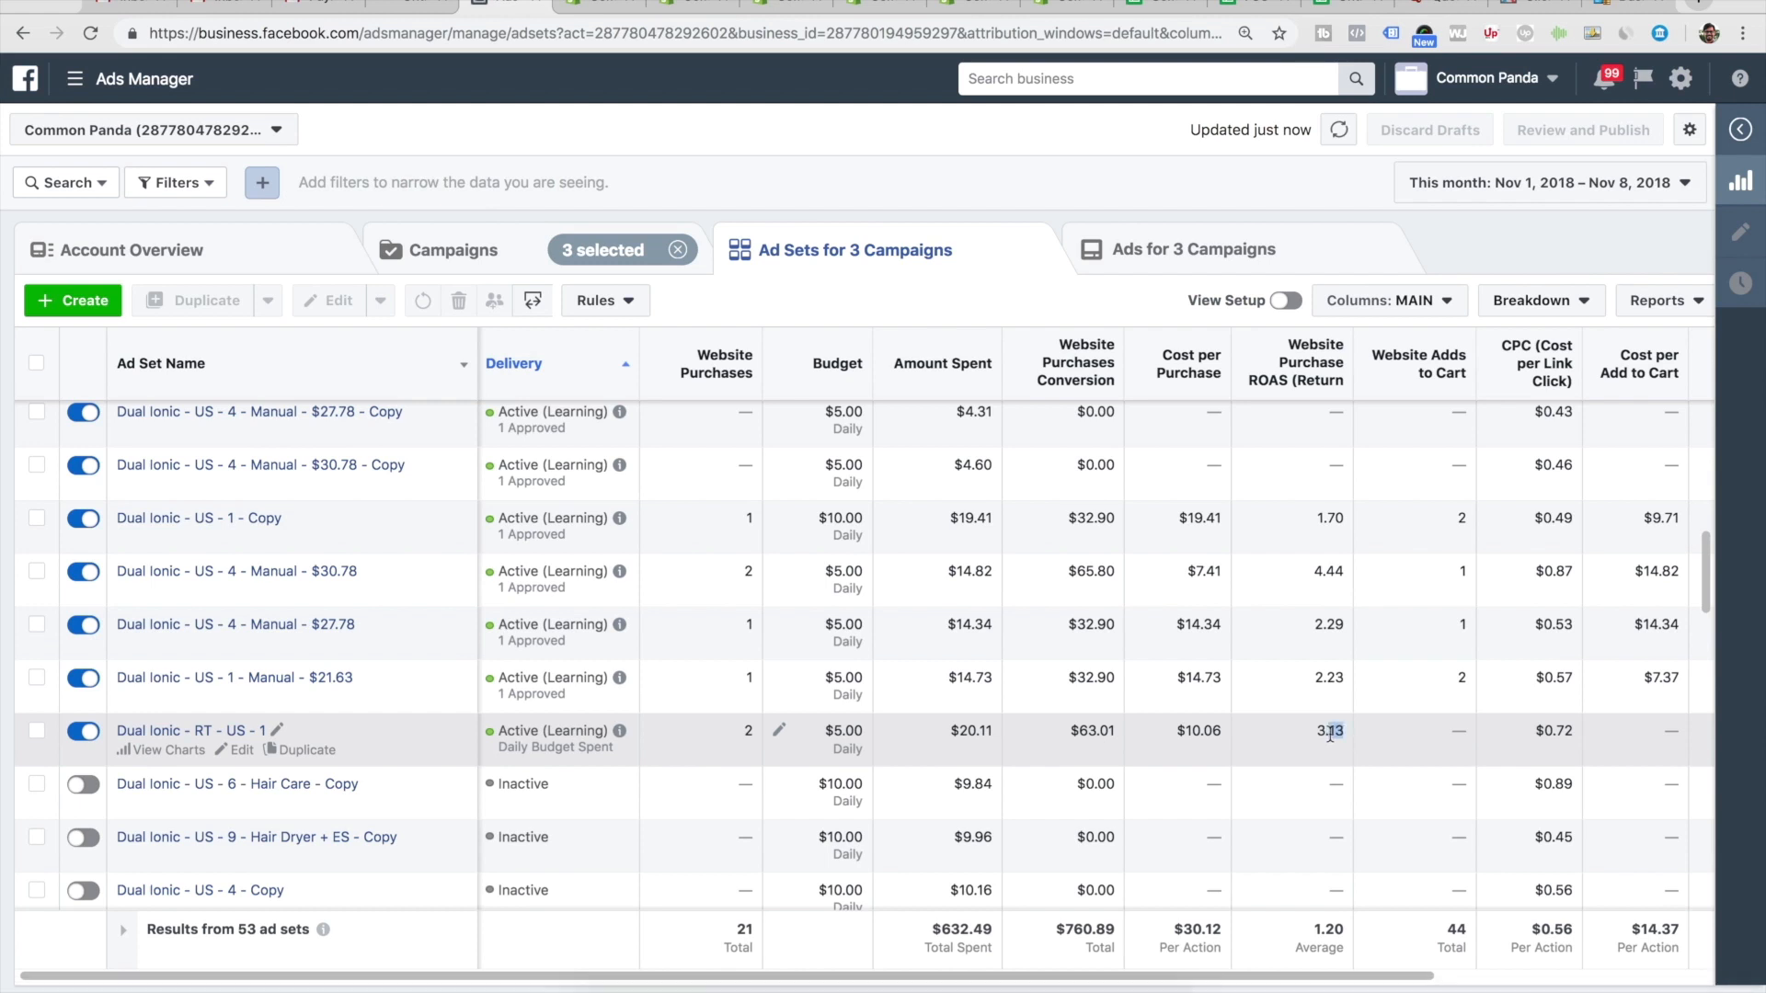
click(37, 730)
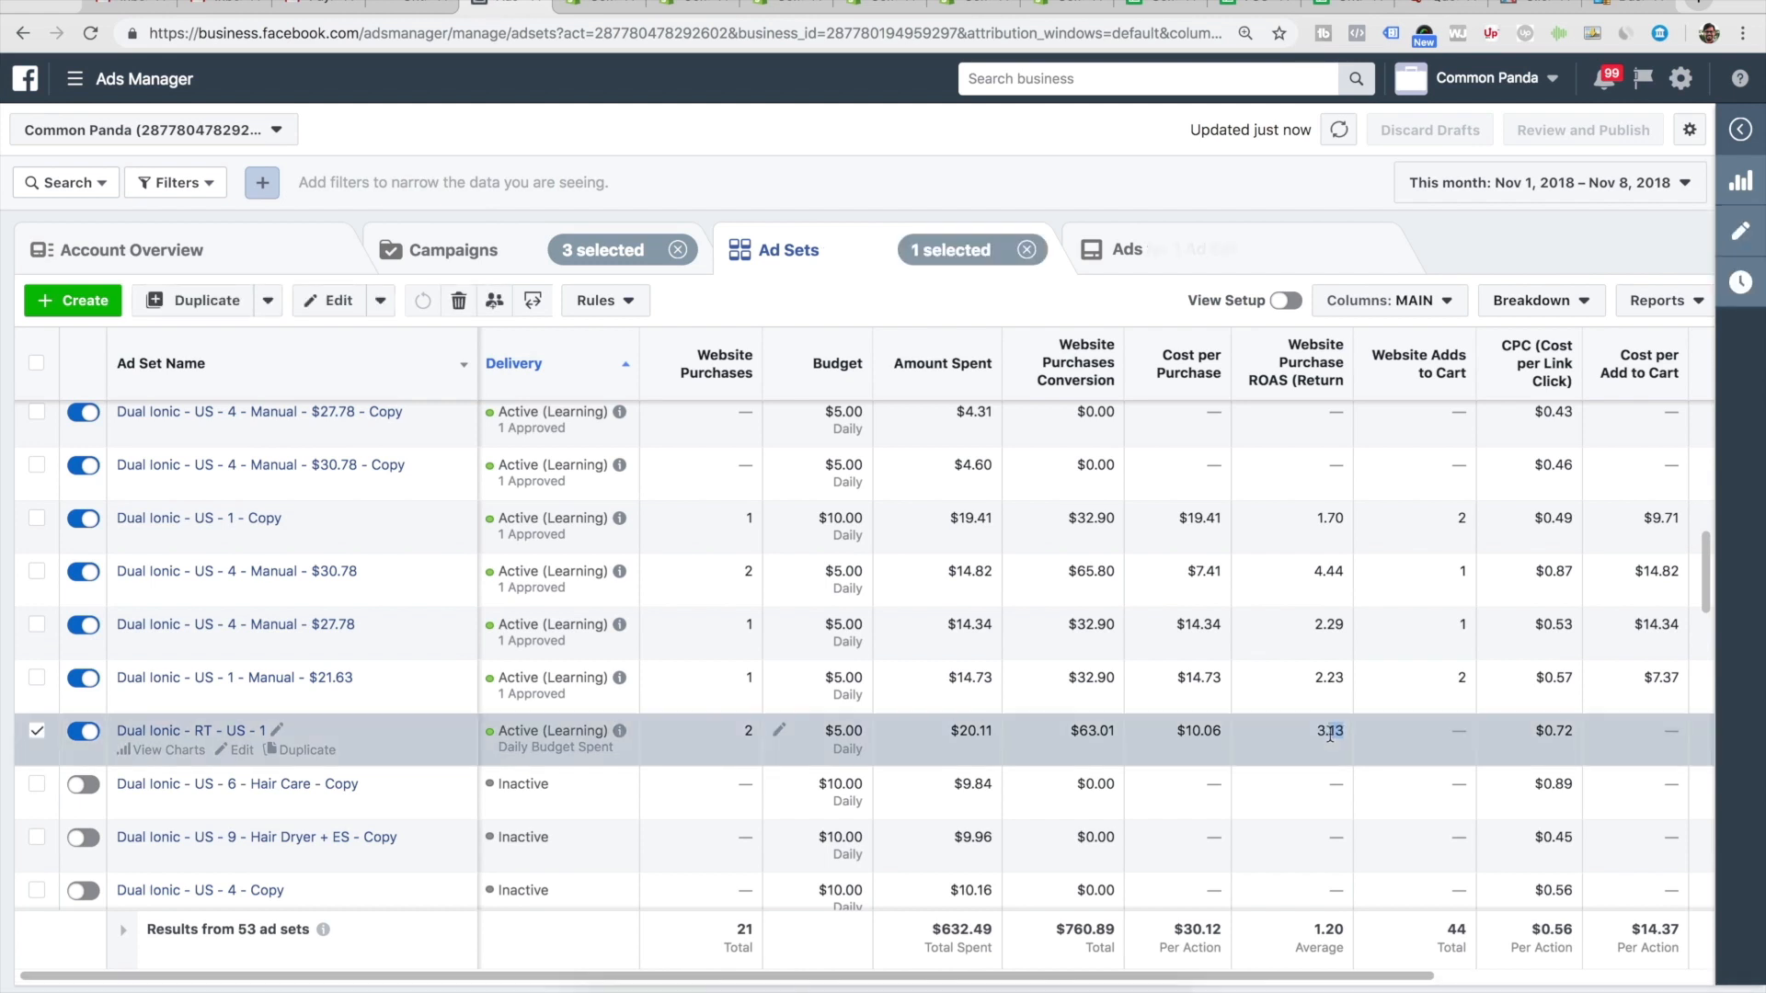
click(37, 730)
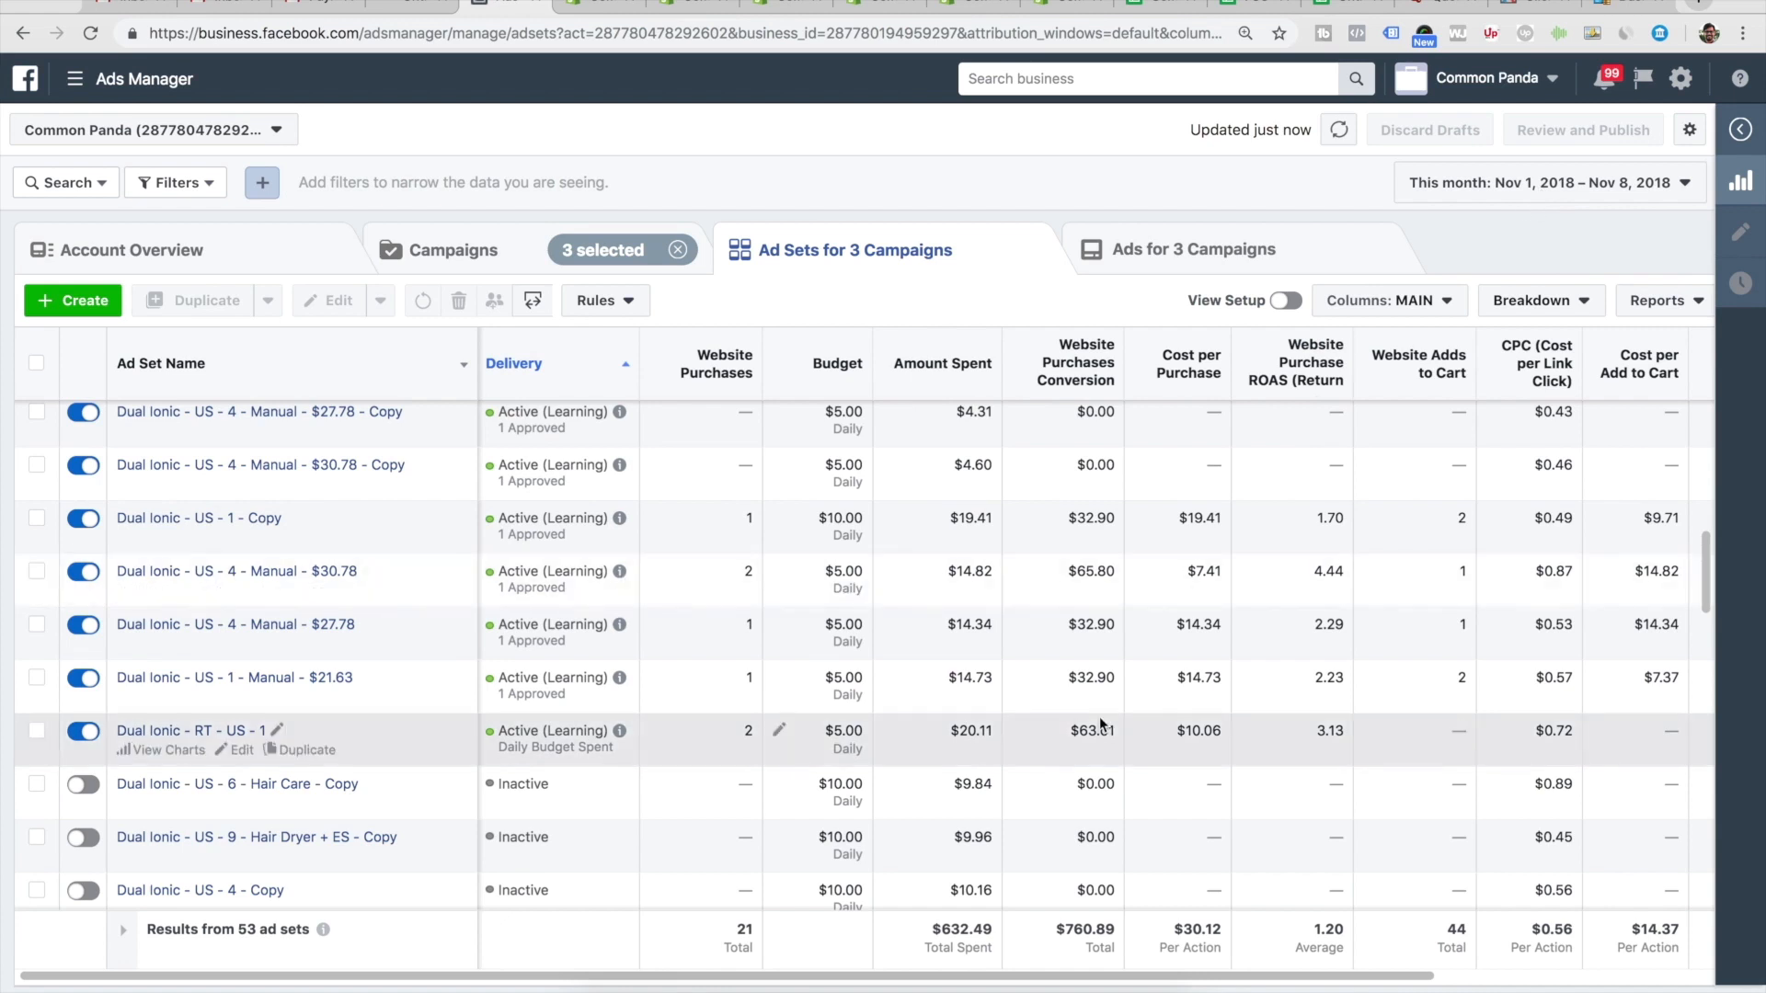
scroll(1100, 724, up, 1)
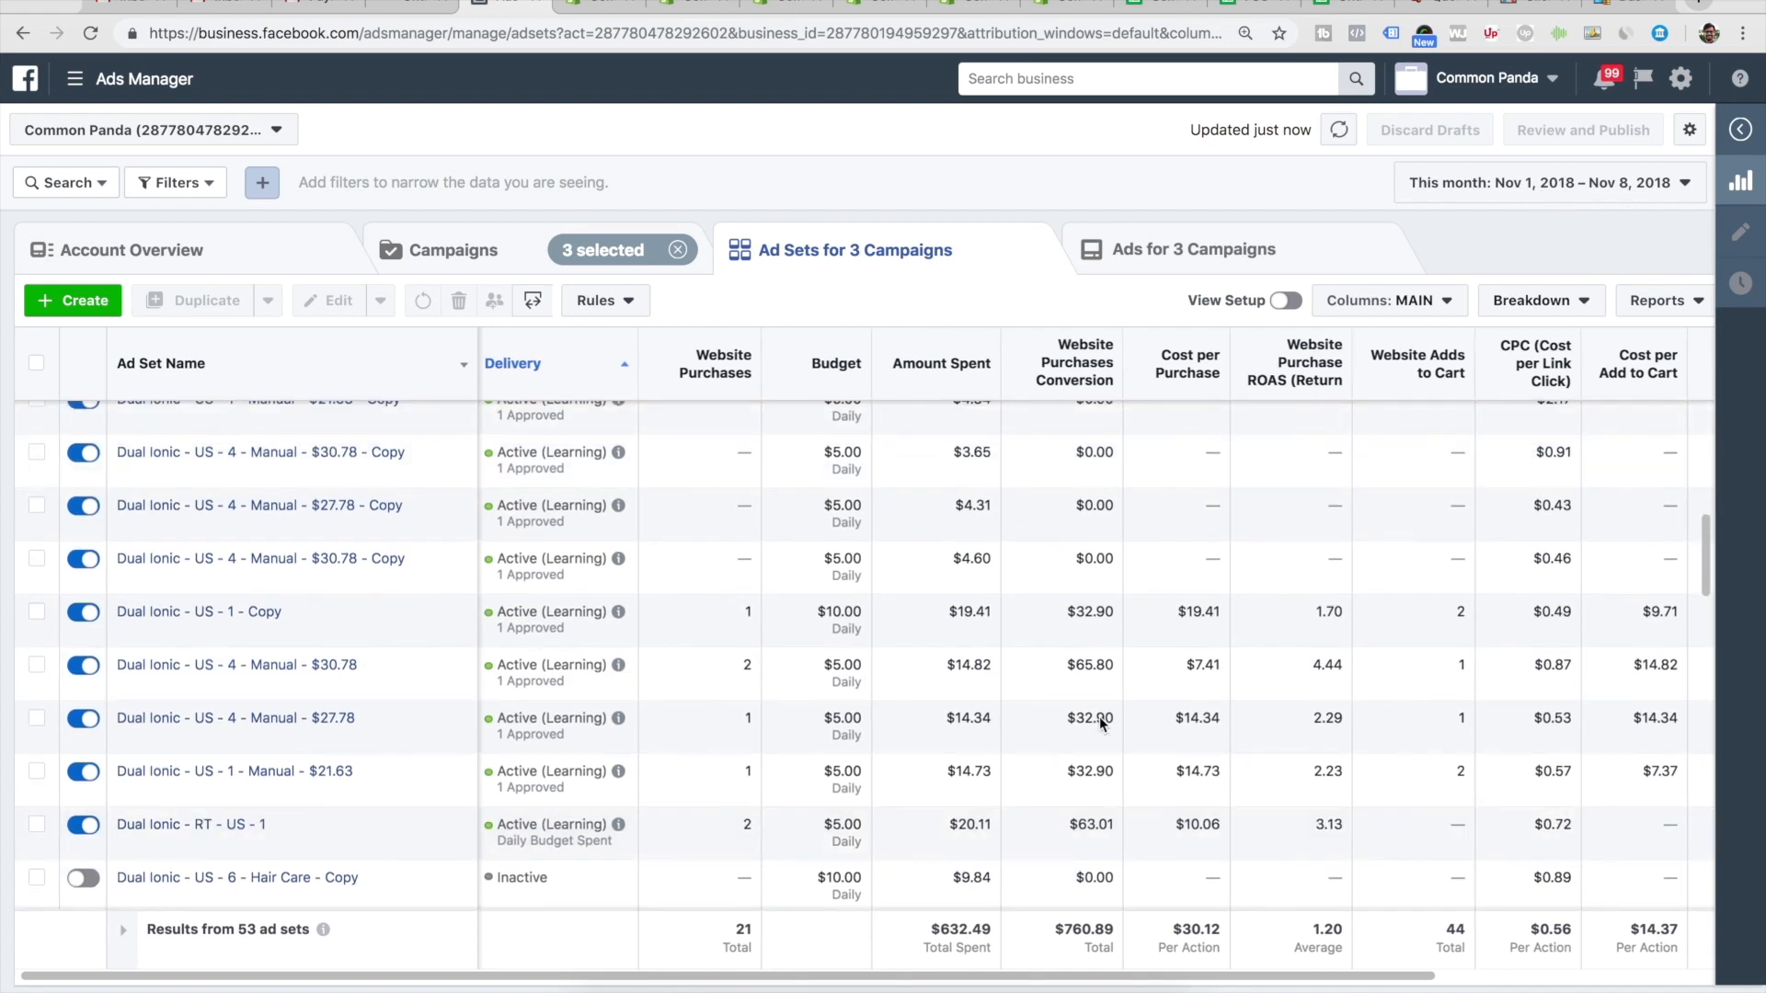
scroll(1099, 717, up, 1)
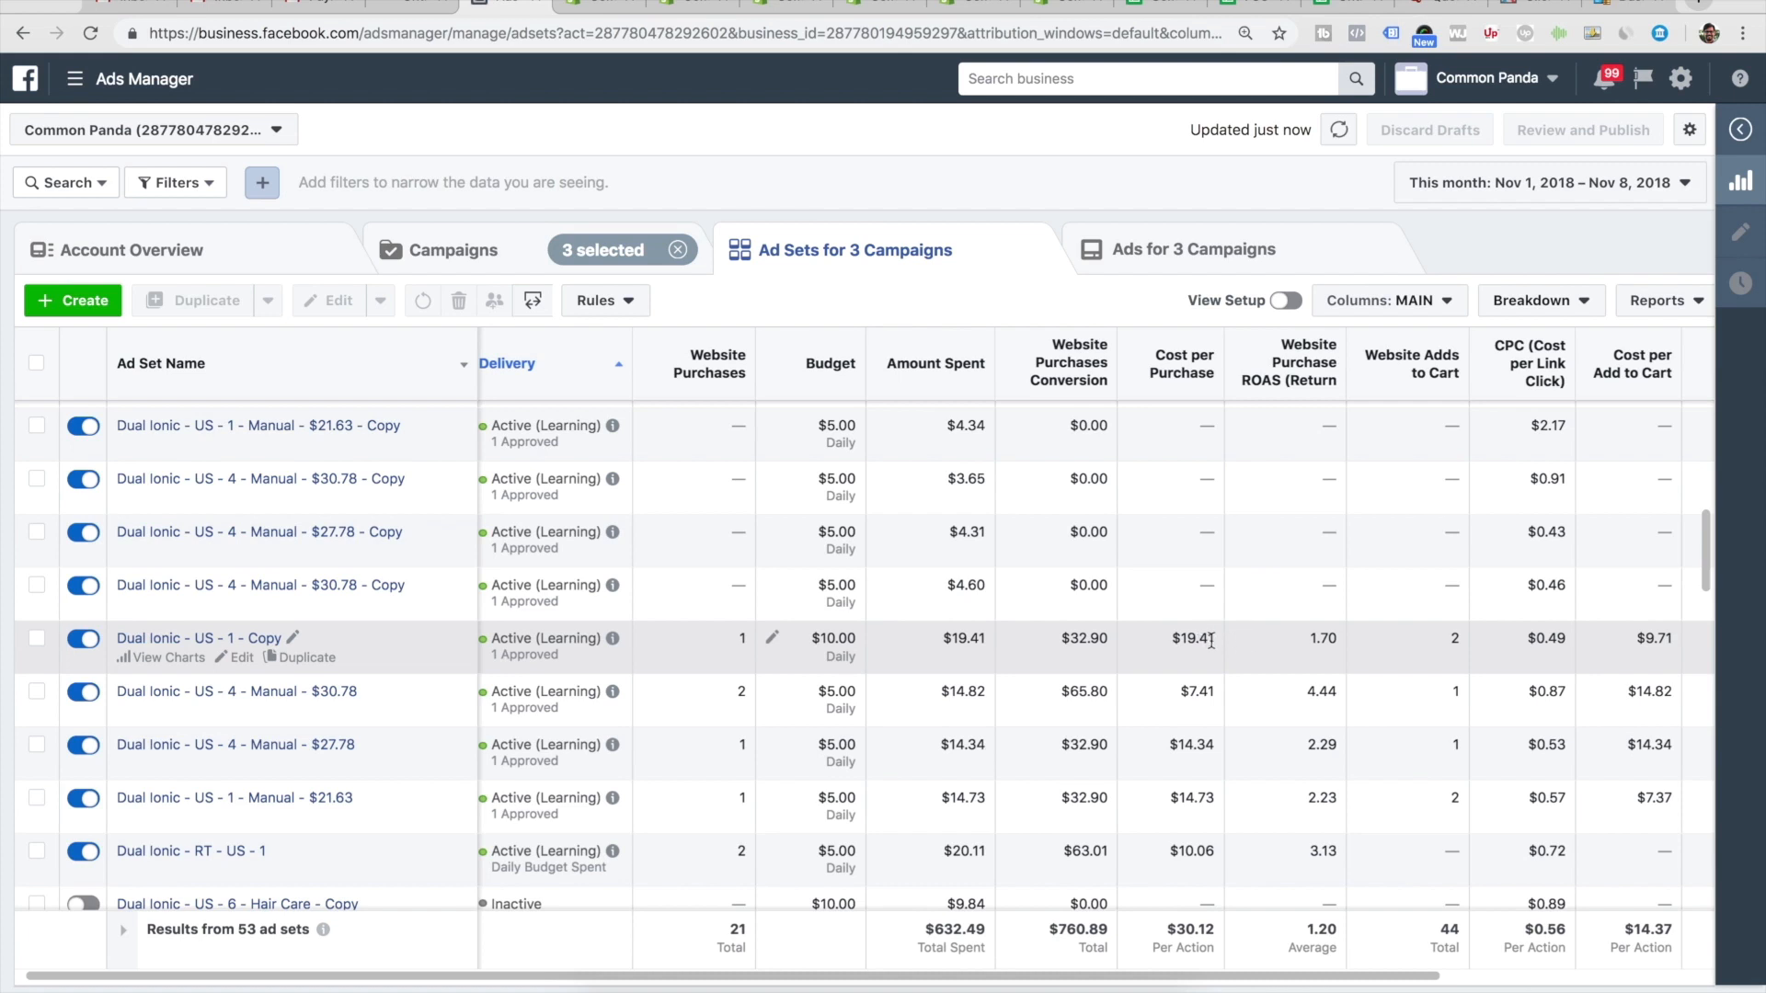
click(1178, 641)
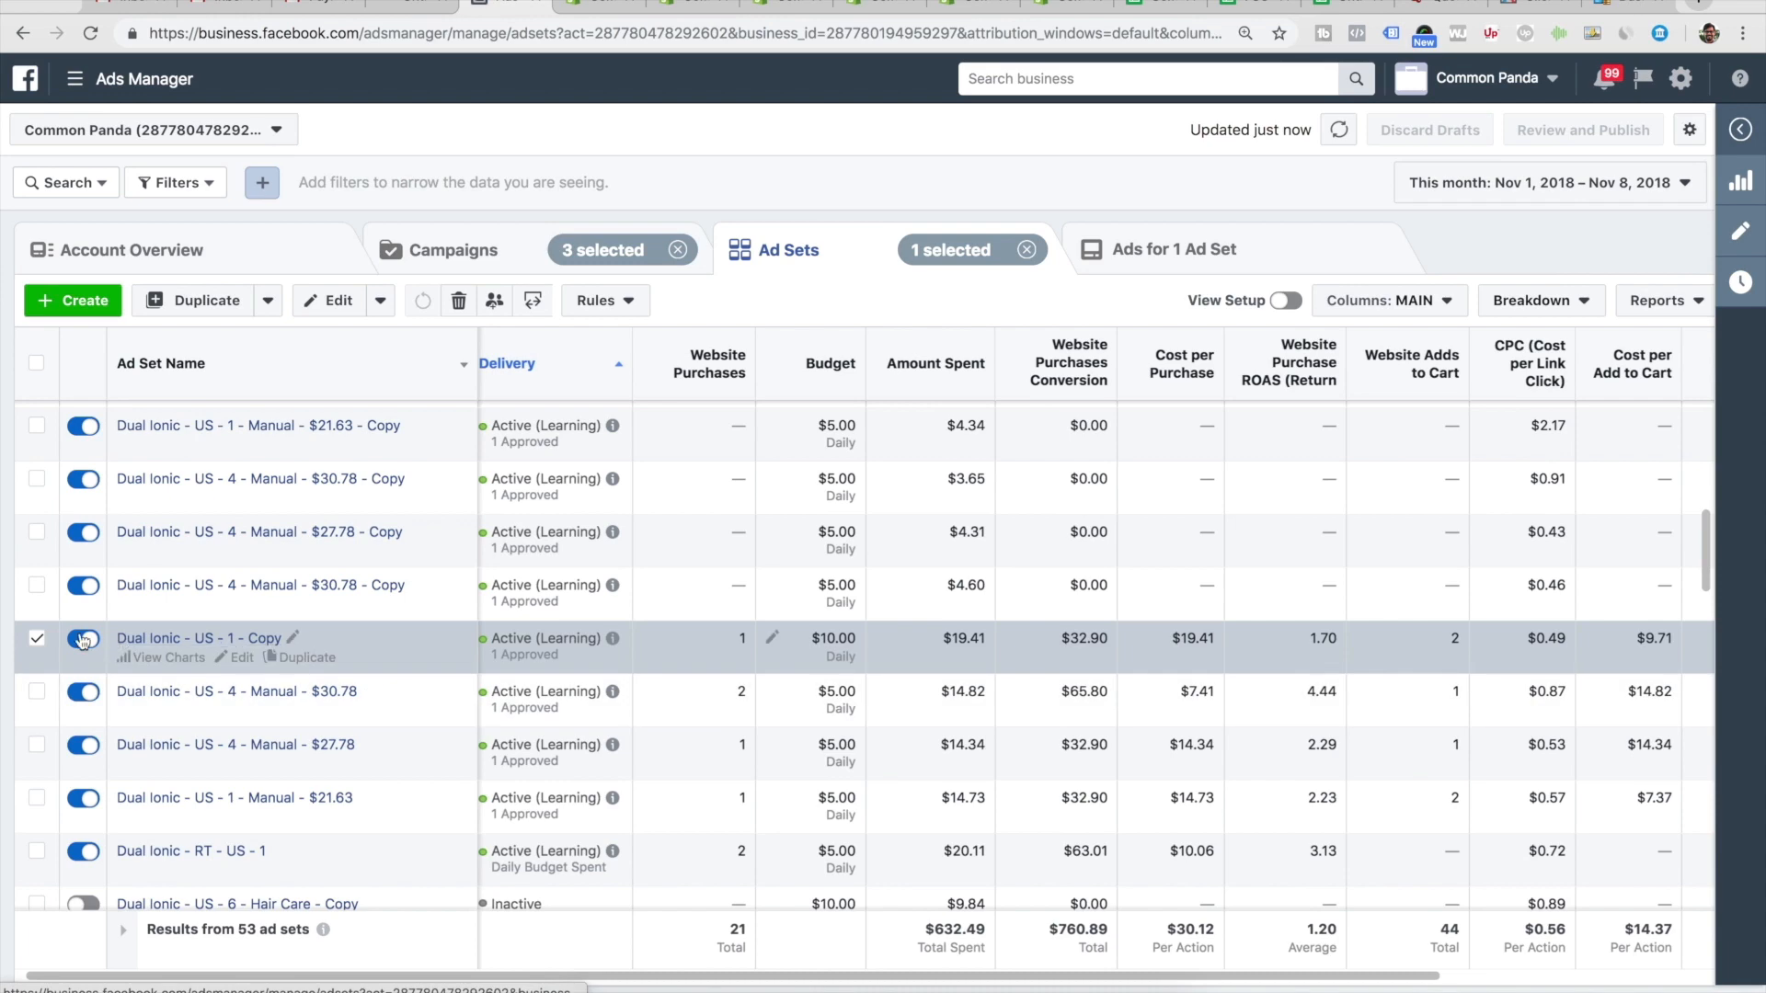
click(83, 639)
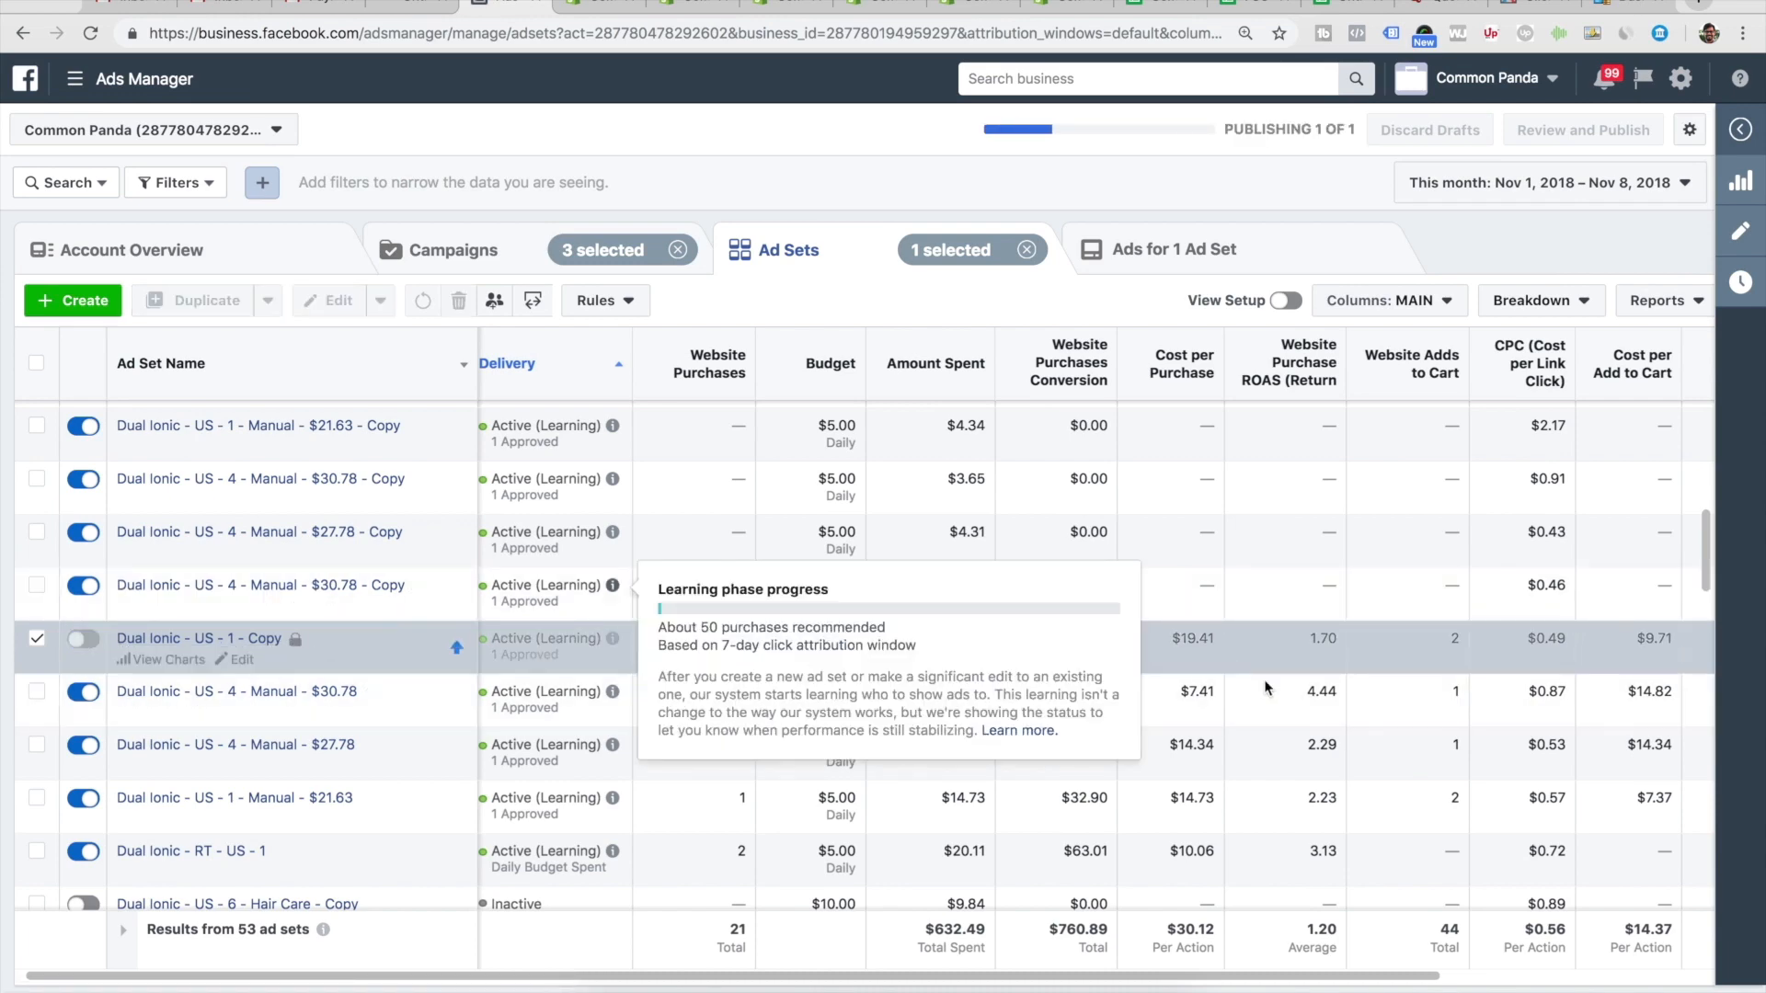
scroll(1265, 688, up, 3)
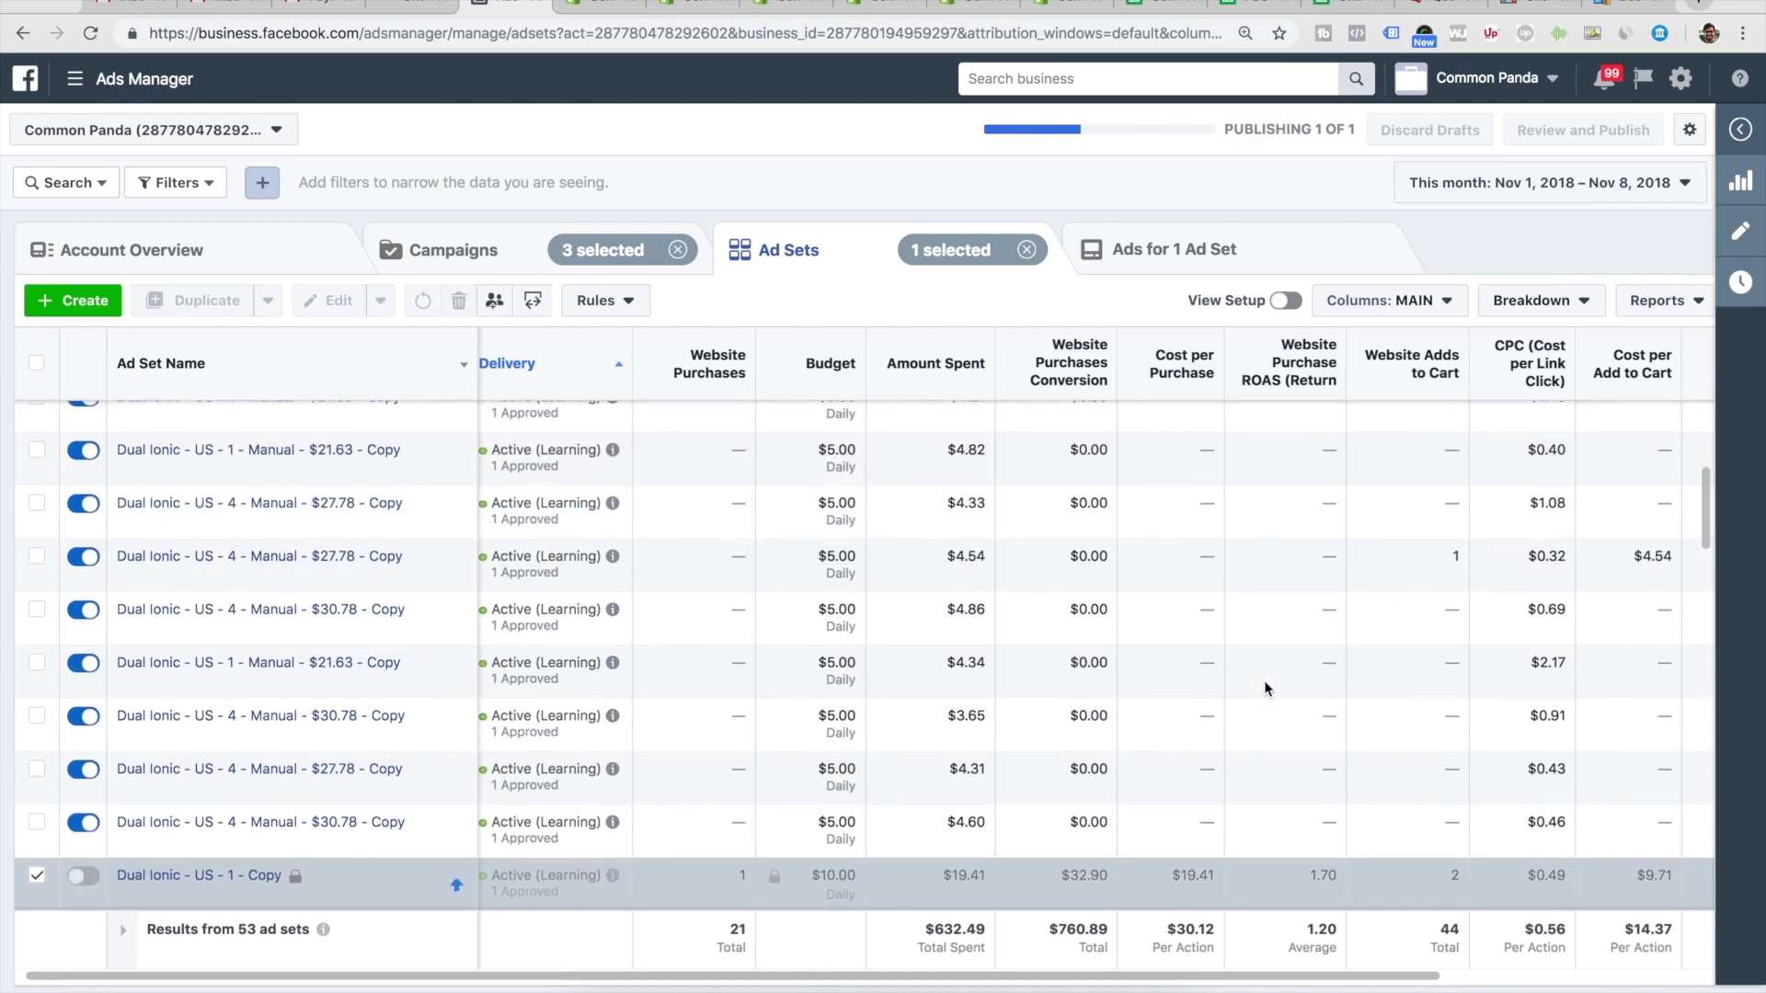
- Turn off the $5 Dual Ionic "US - 1 - Copy 2" and "US - 4 - Copy" ad sets and the first manual copies without adds to cart
scroll(1265, 688, up, 1)
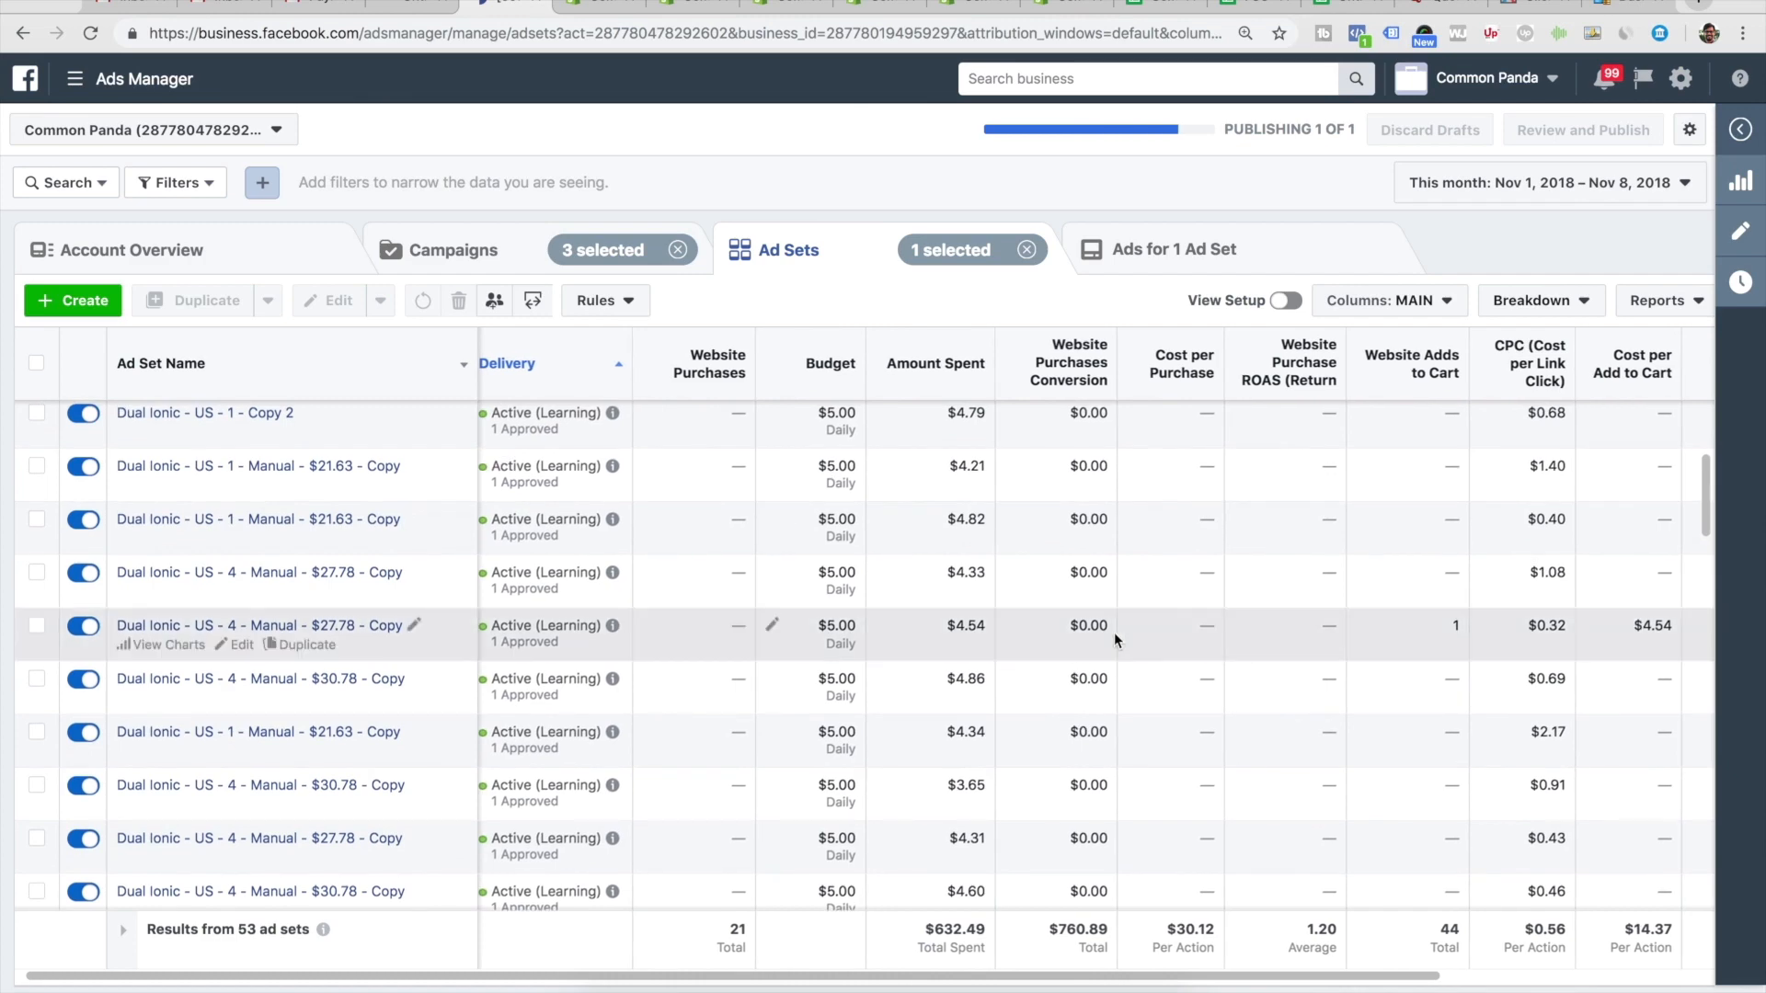
scroll(1112, 632, up, 3)
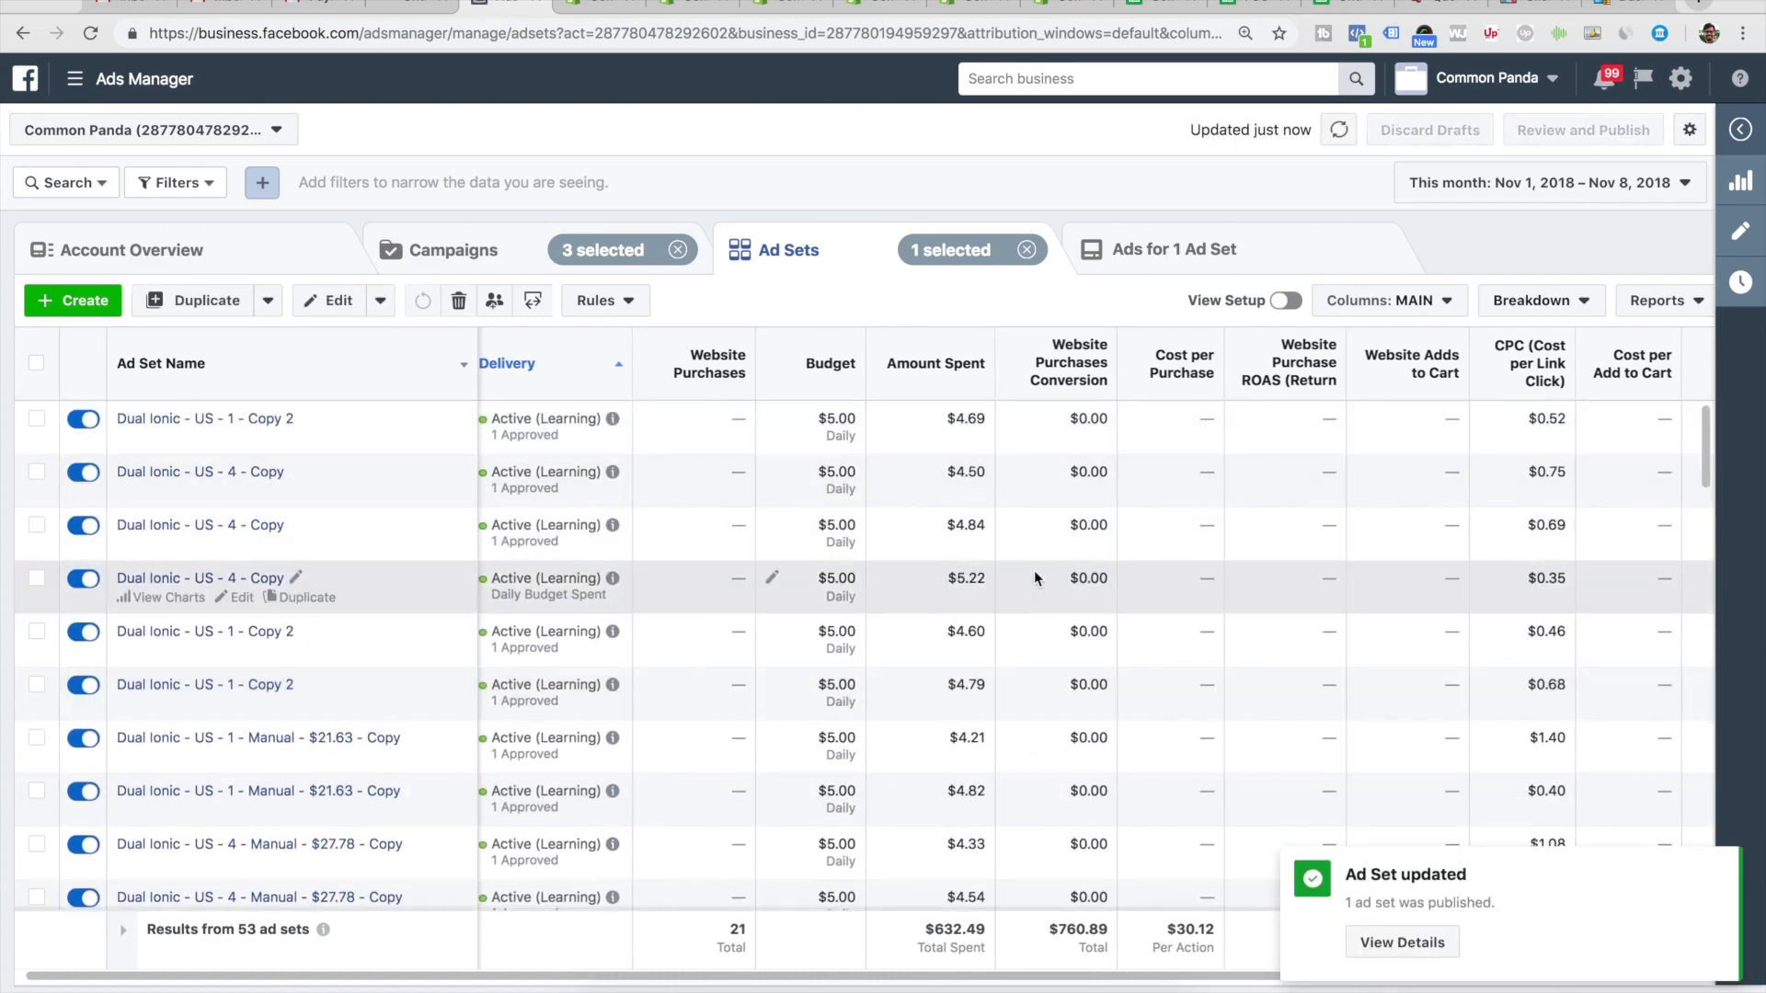
click(84, 421)
click(83, 525)
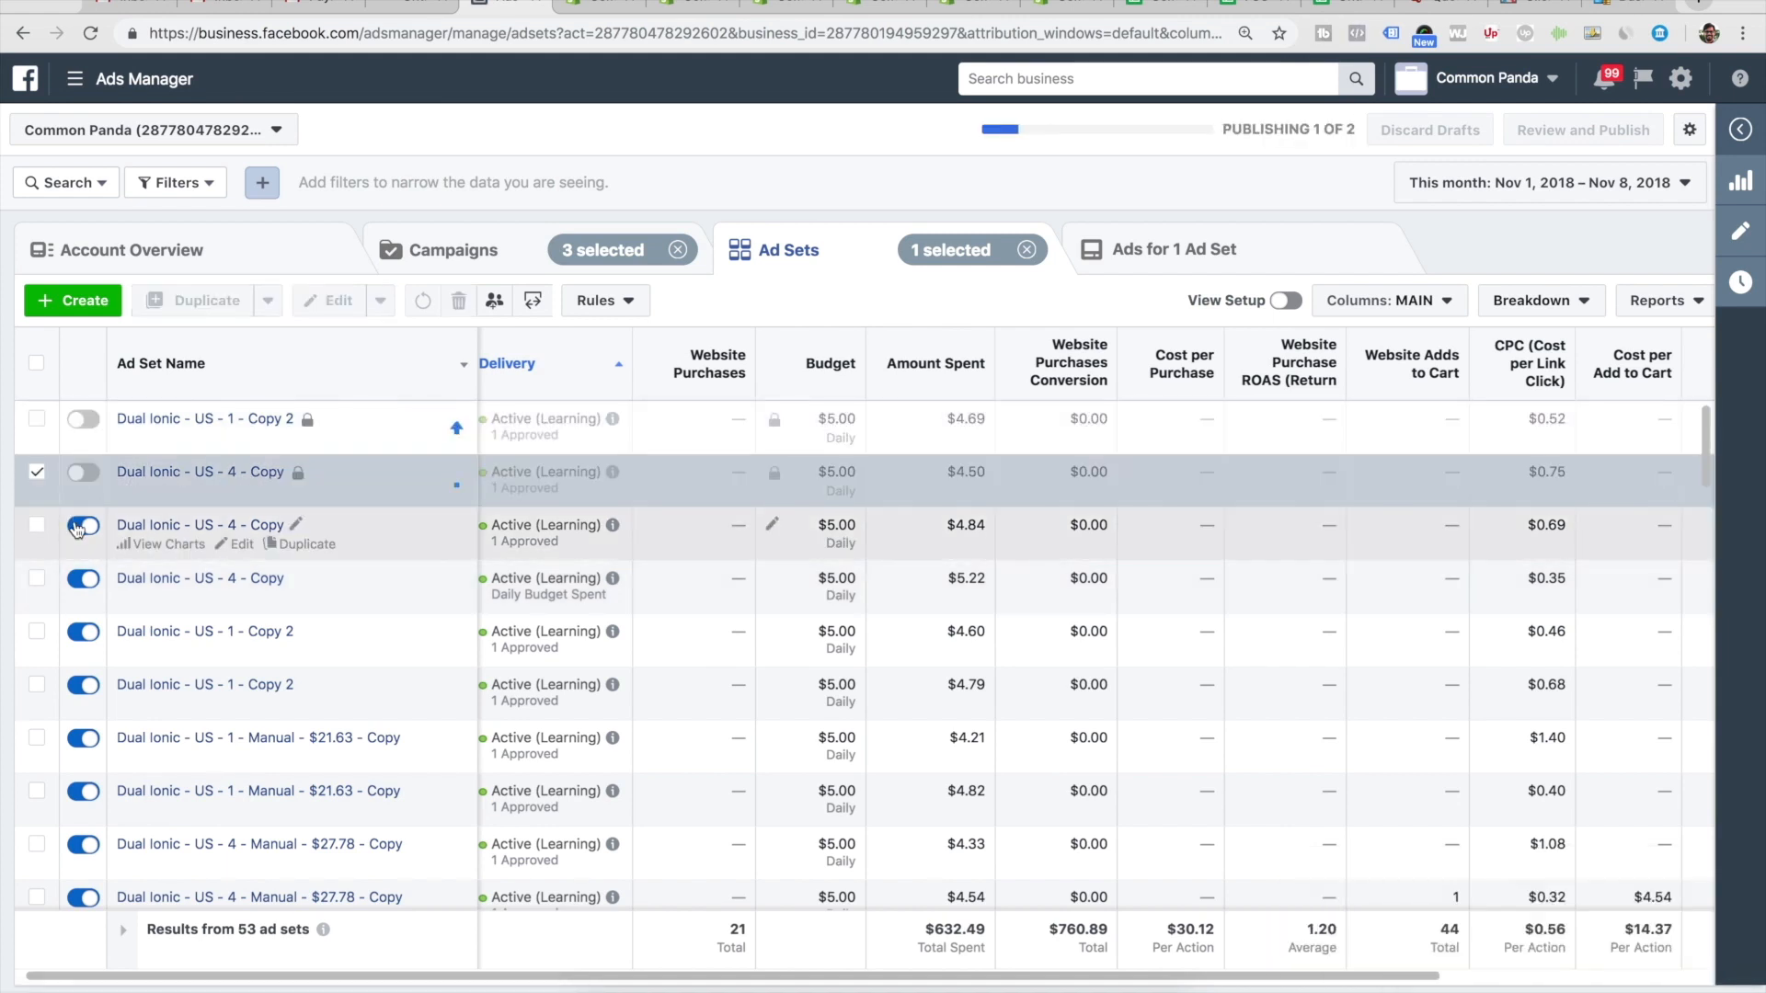
click(81, 578)
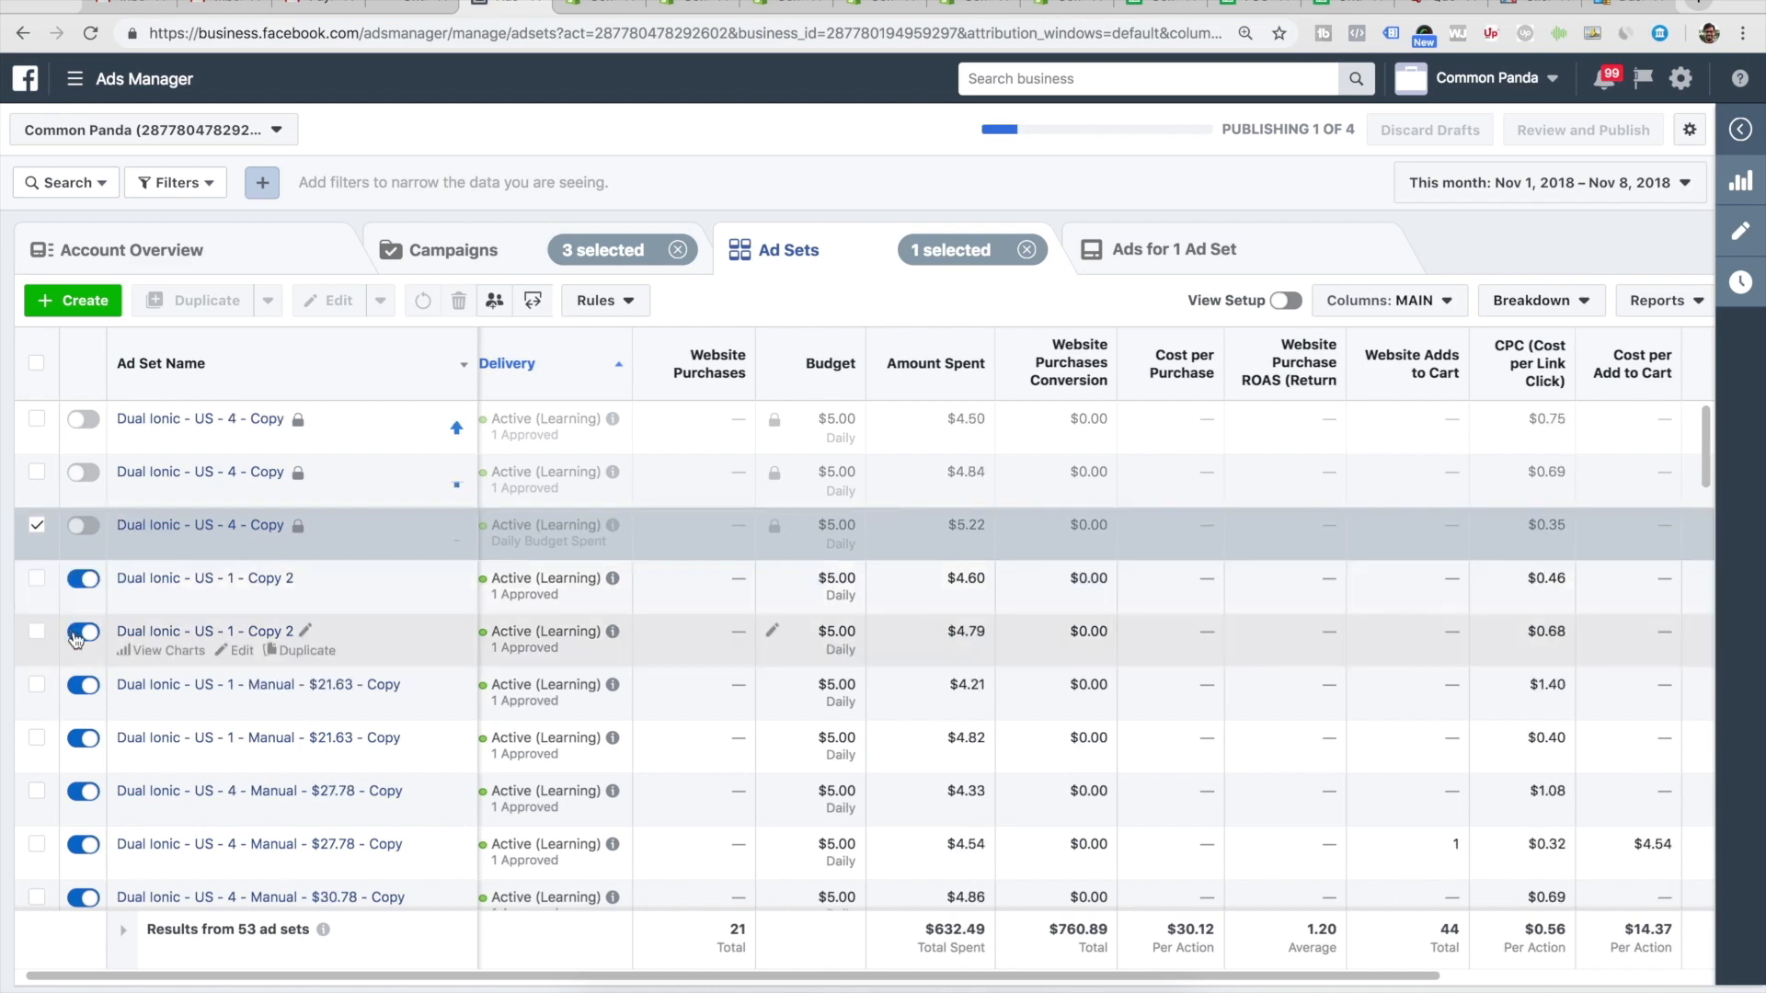
click(83, 632)
click(81, 685)
scroll(74, 726, down, 2)
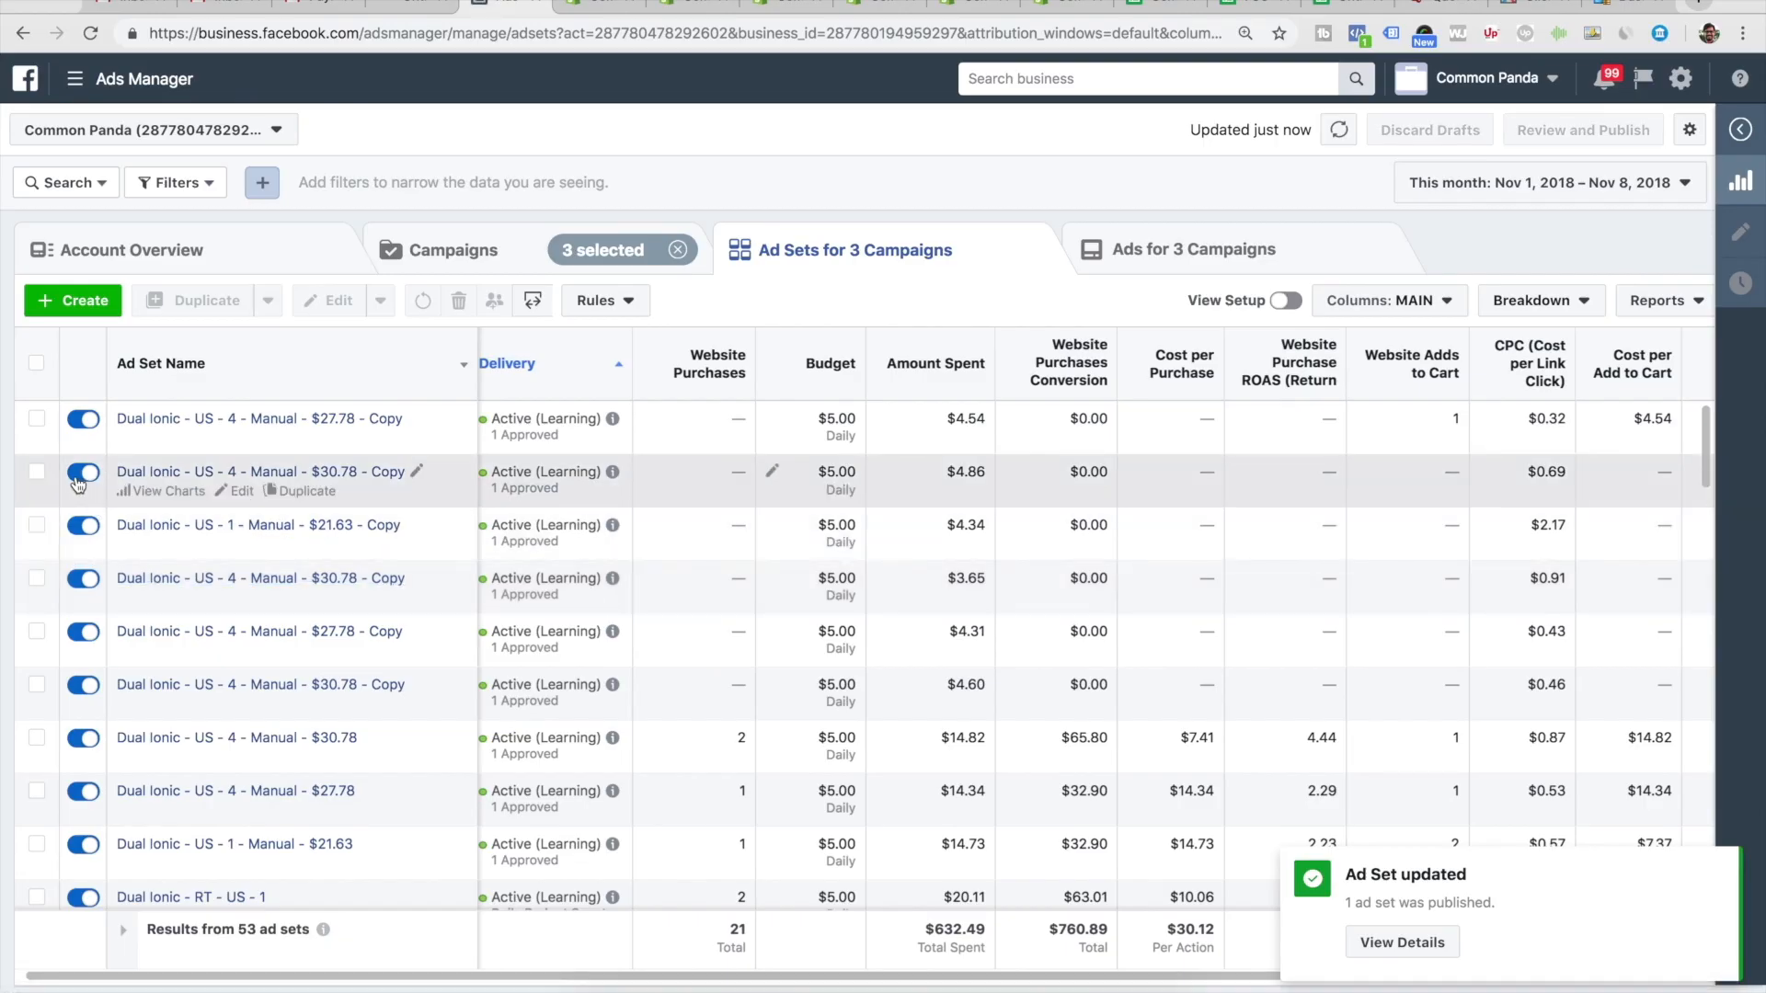
- Turn off the remaining Dual Ionic "Manual - $30.78 - Copy", "$21.63 - Copy" and "$27.78 - Copy" ad sets without purchases or adds to cart
click(80, 480)
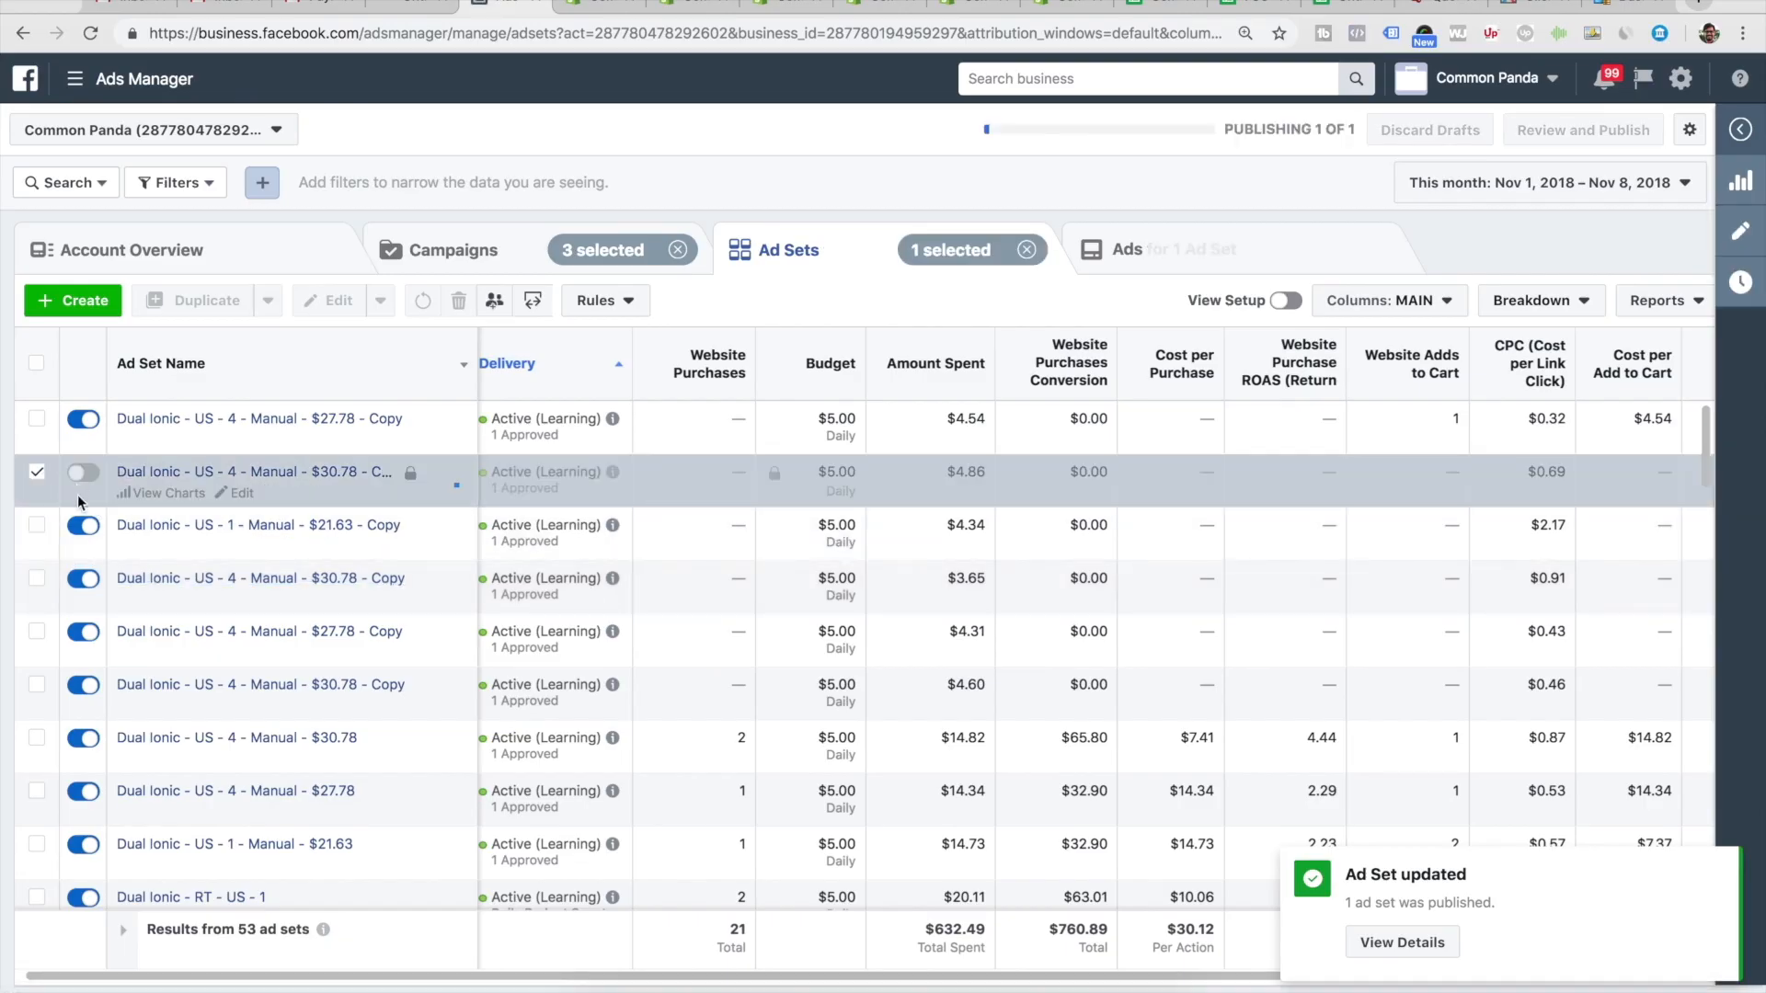
click(81, 526)
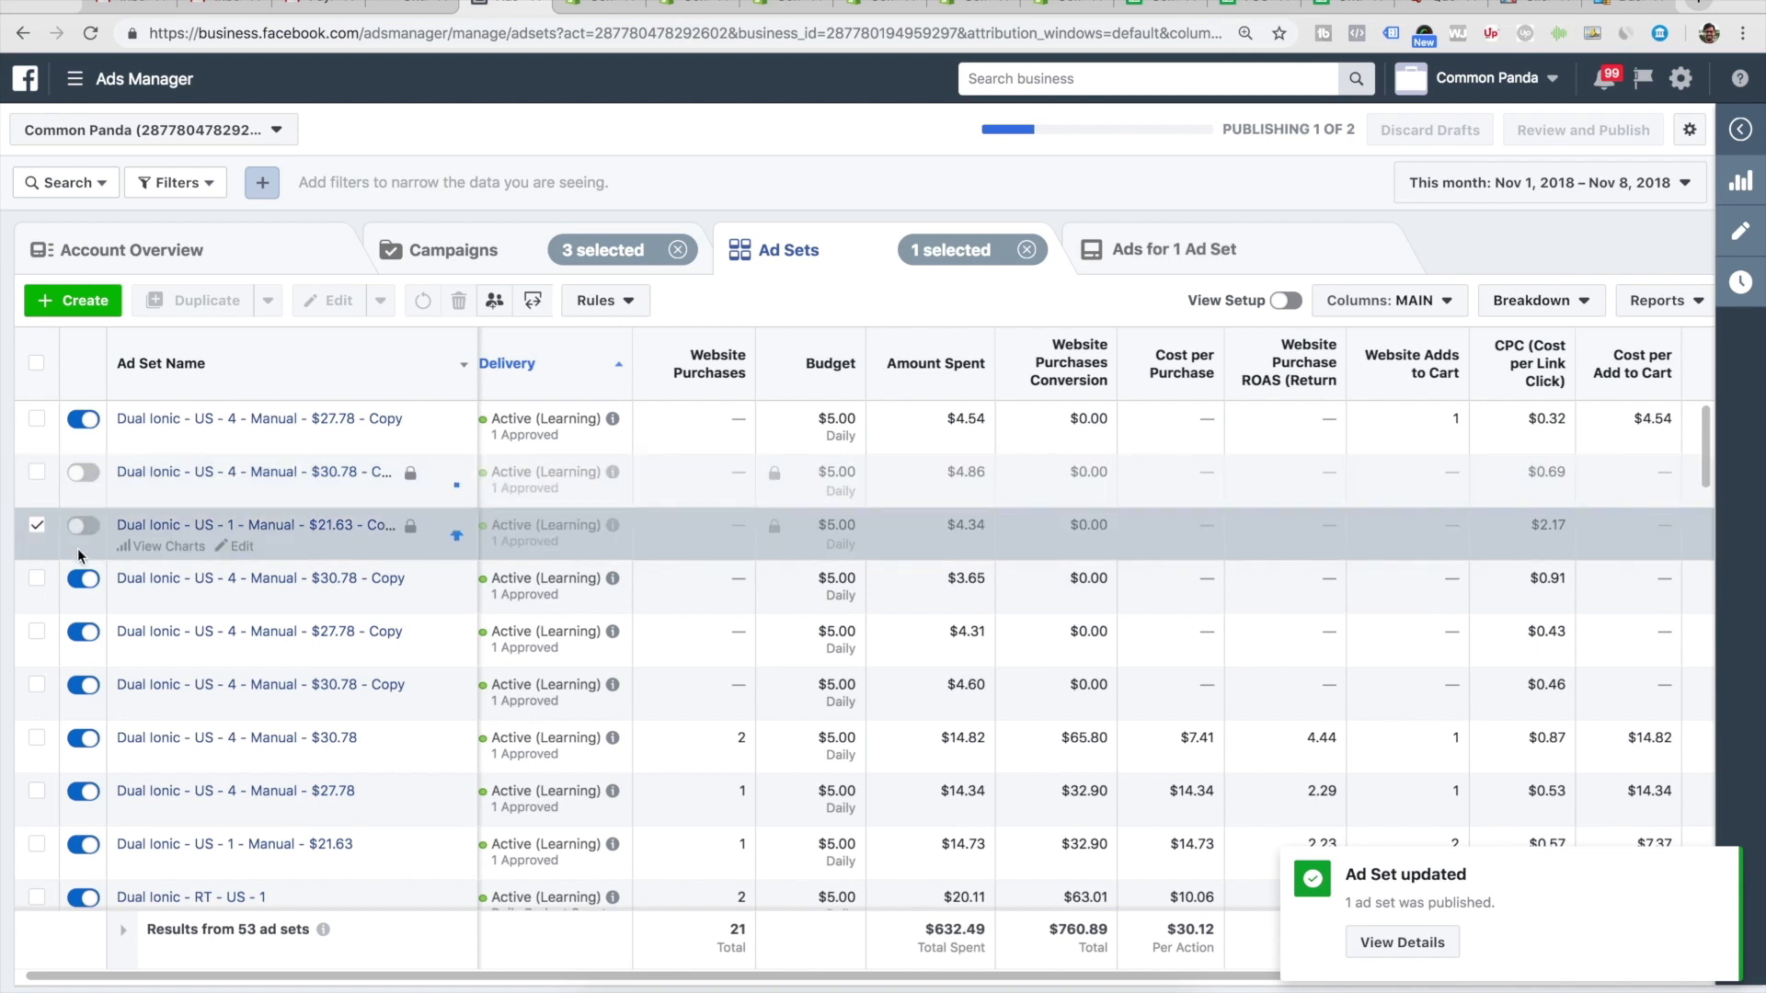
click(81, 578)
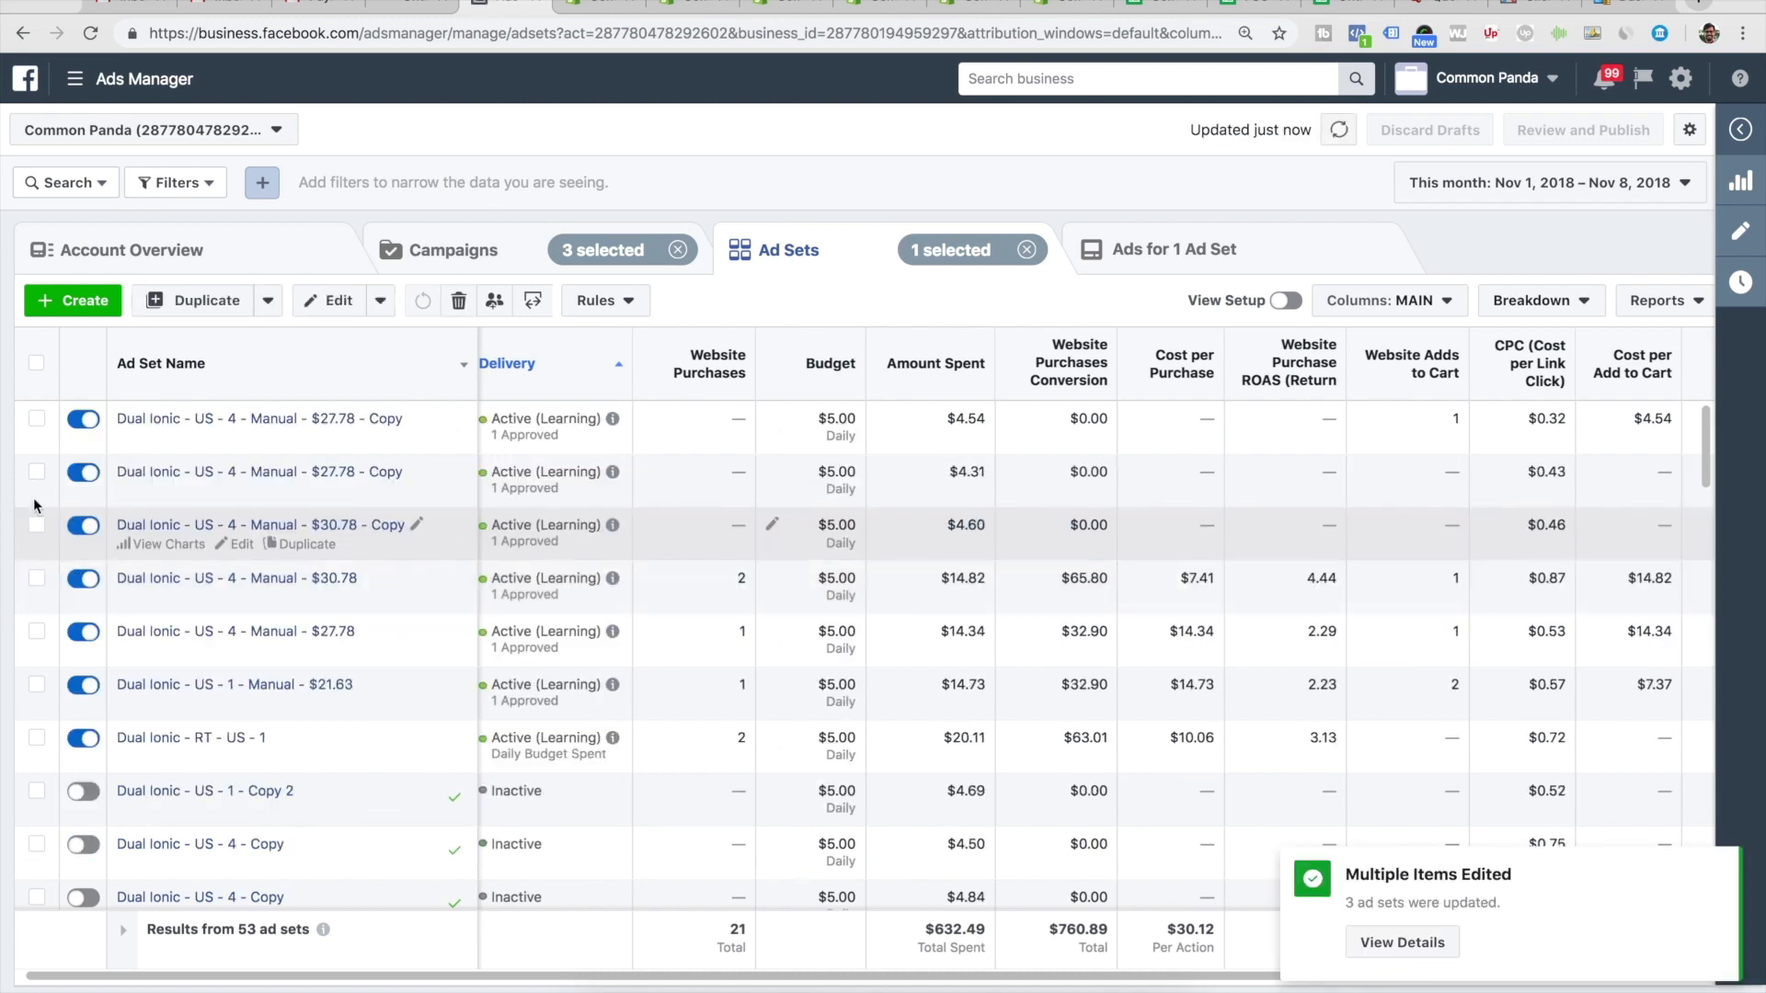
click(79, 476)
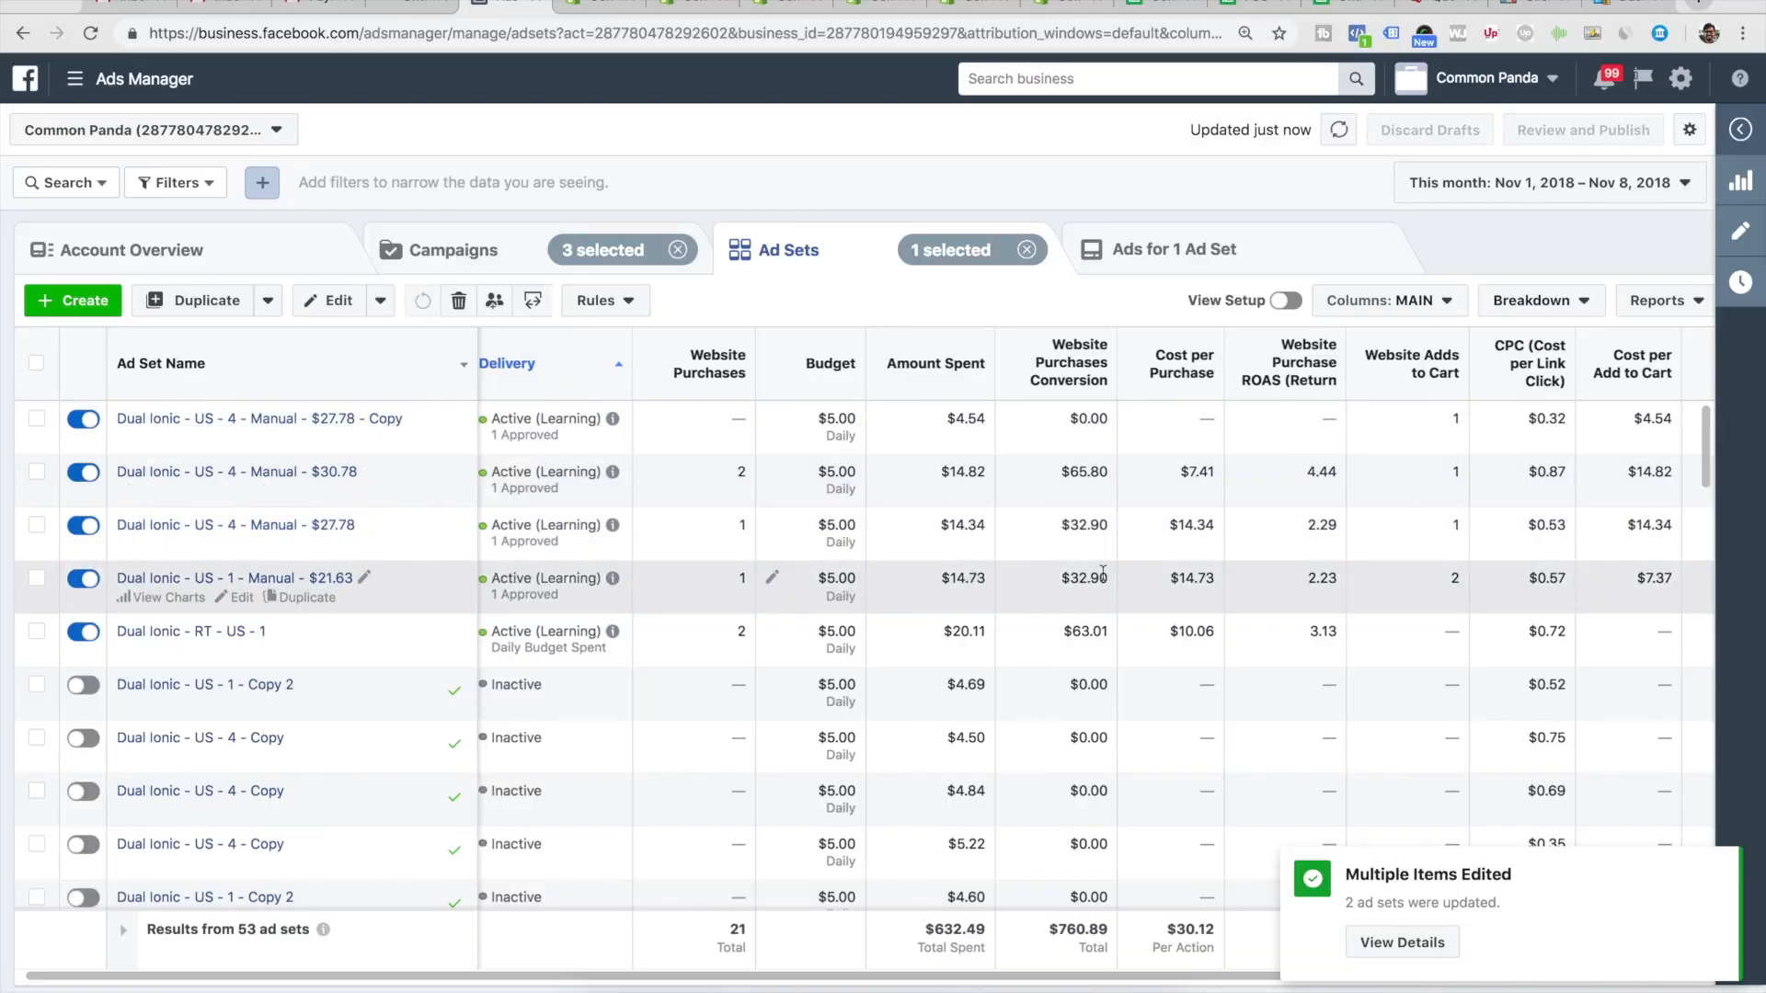
- Compare the cost per purchase of the active Dual Ionic "Manual - $27.78", "Manual - $30.78" and "RT - US - 1" ad sets
double_click(1191, 524)
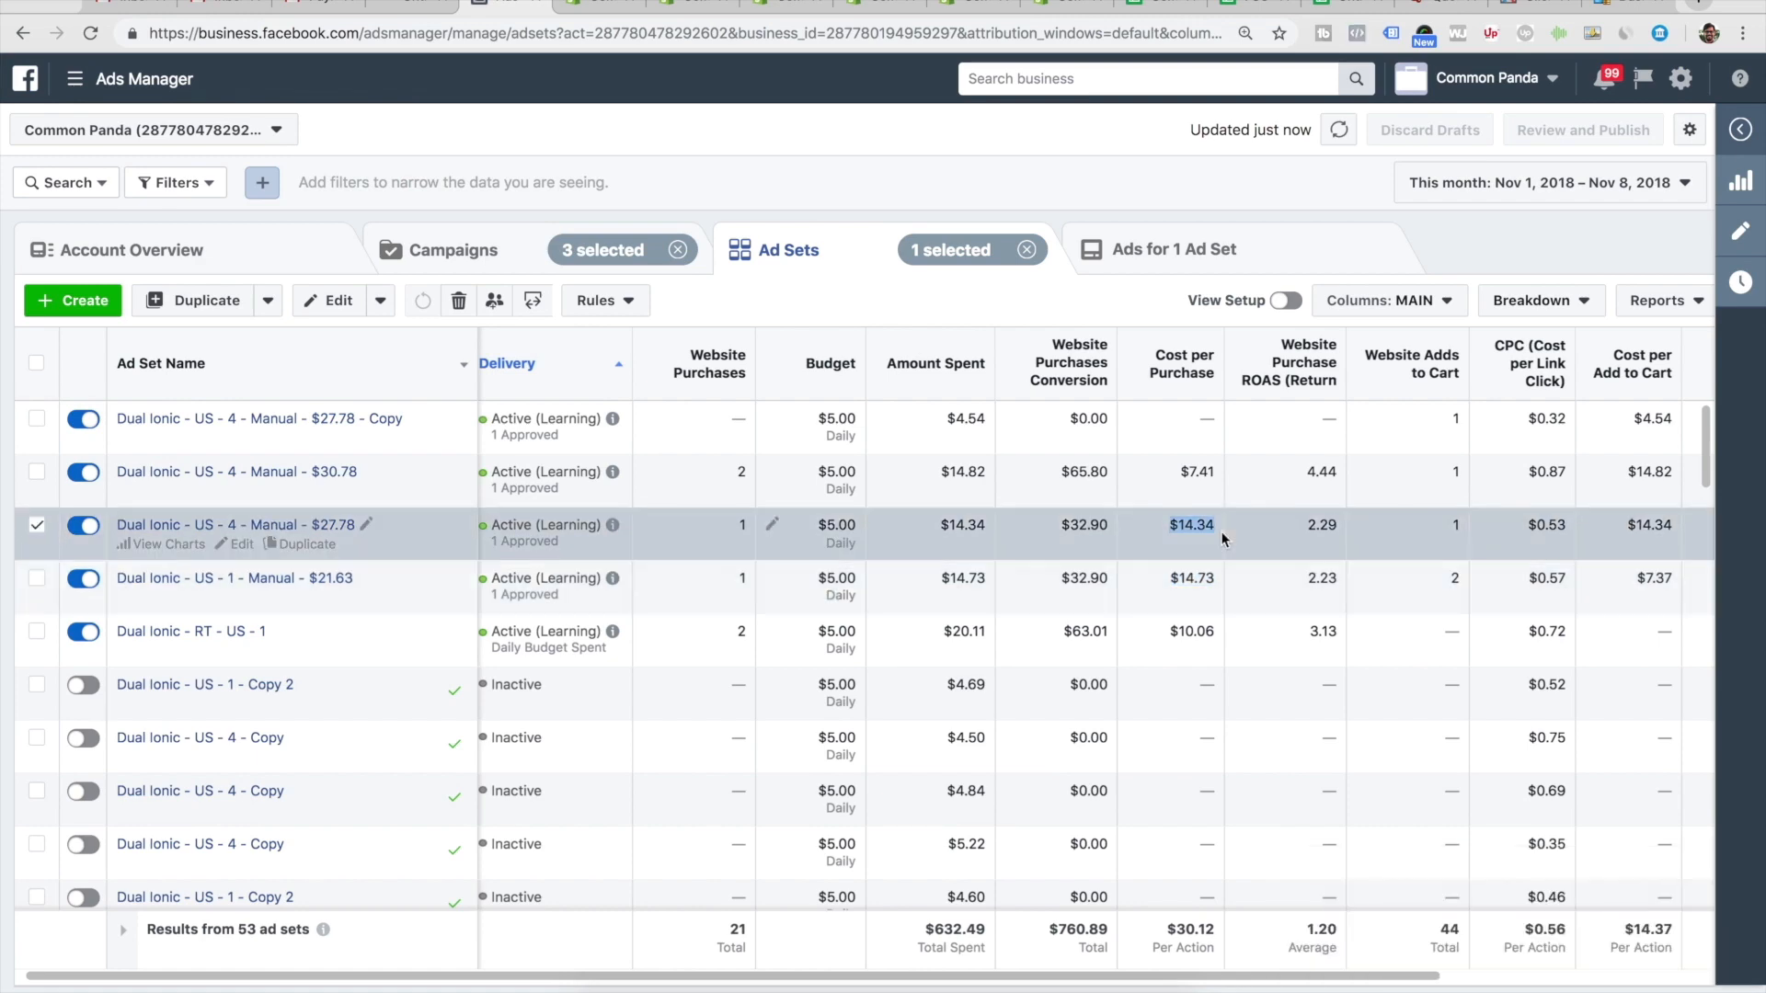
double_click(1197, 471)
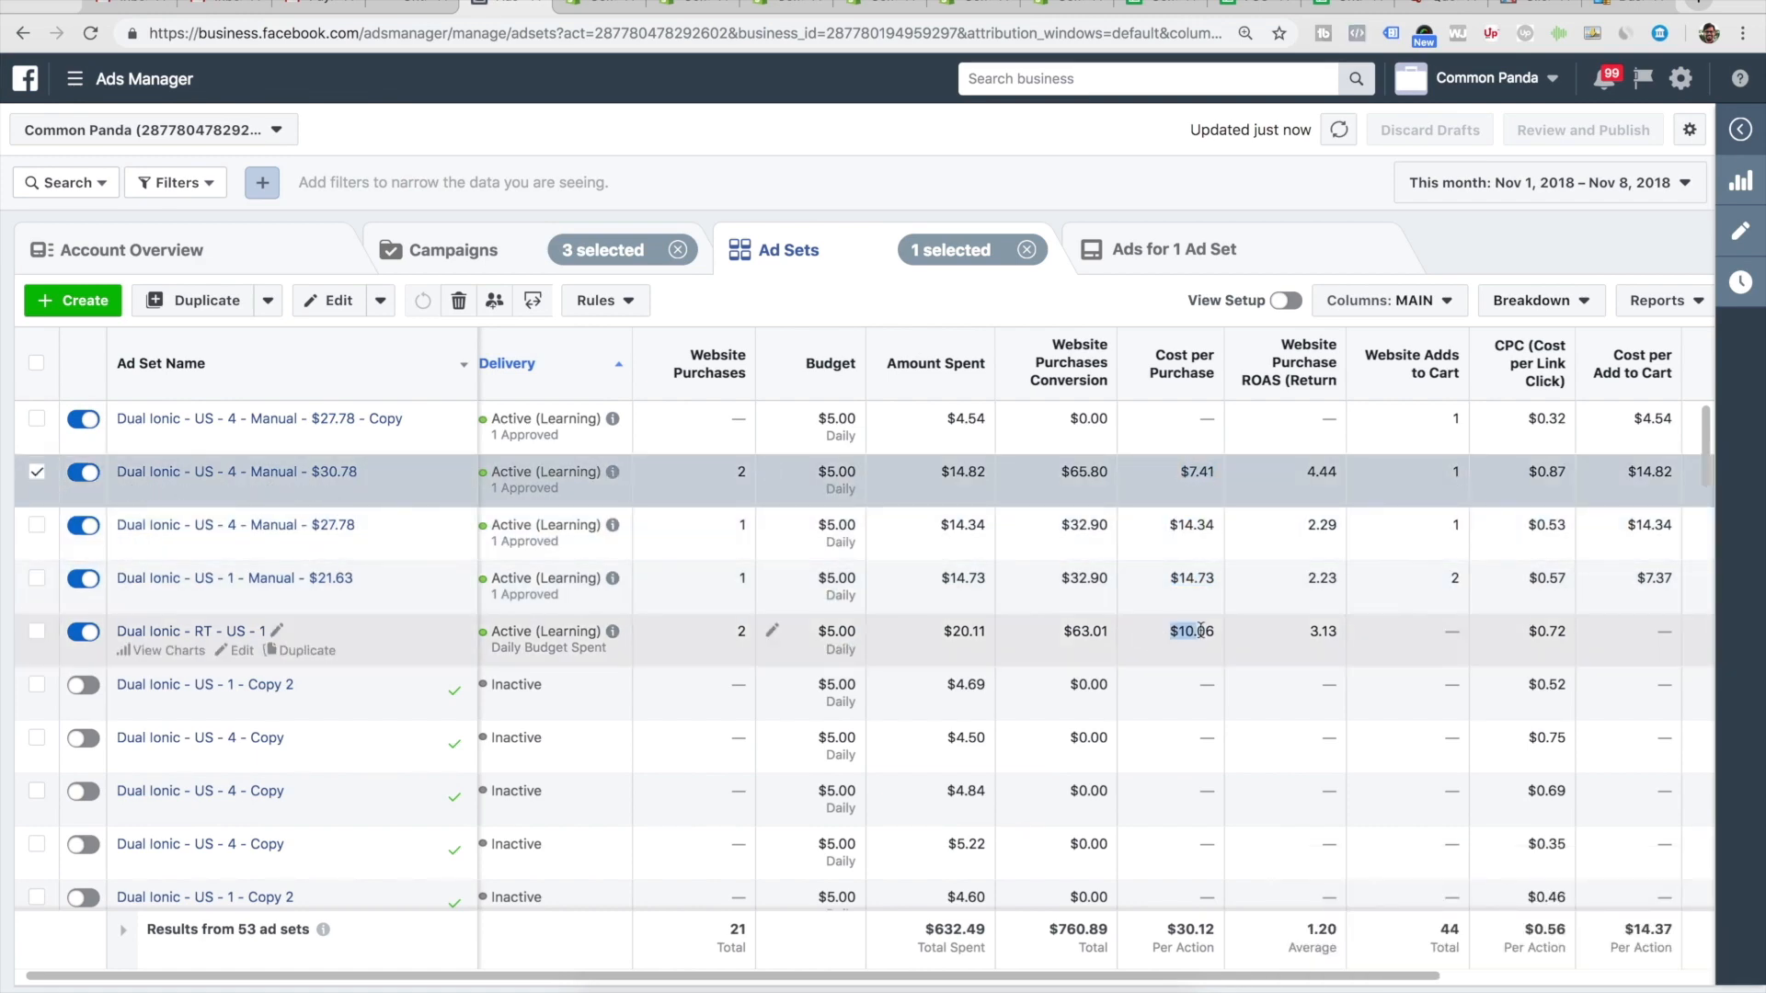
double_click(1196, 631)
- Review the inactive Dual Ionic ad sets' cost per purchase, including "US - 6 - Hair Care" and "US - 4", leaving no ad set selected
scroll(1156, 643, down, 5)
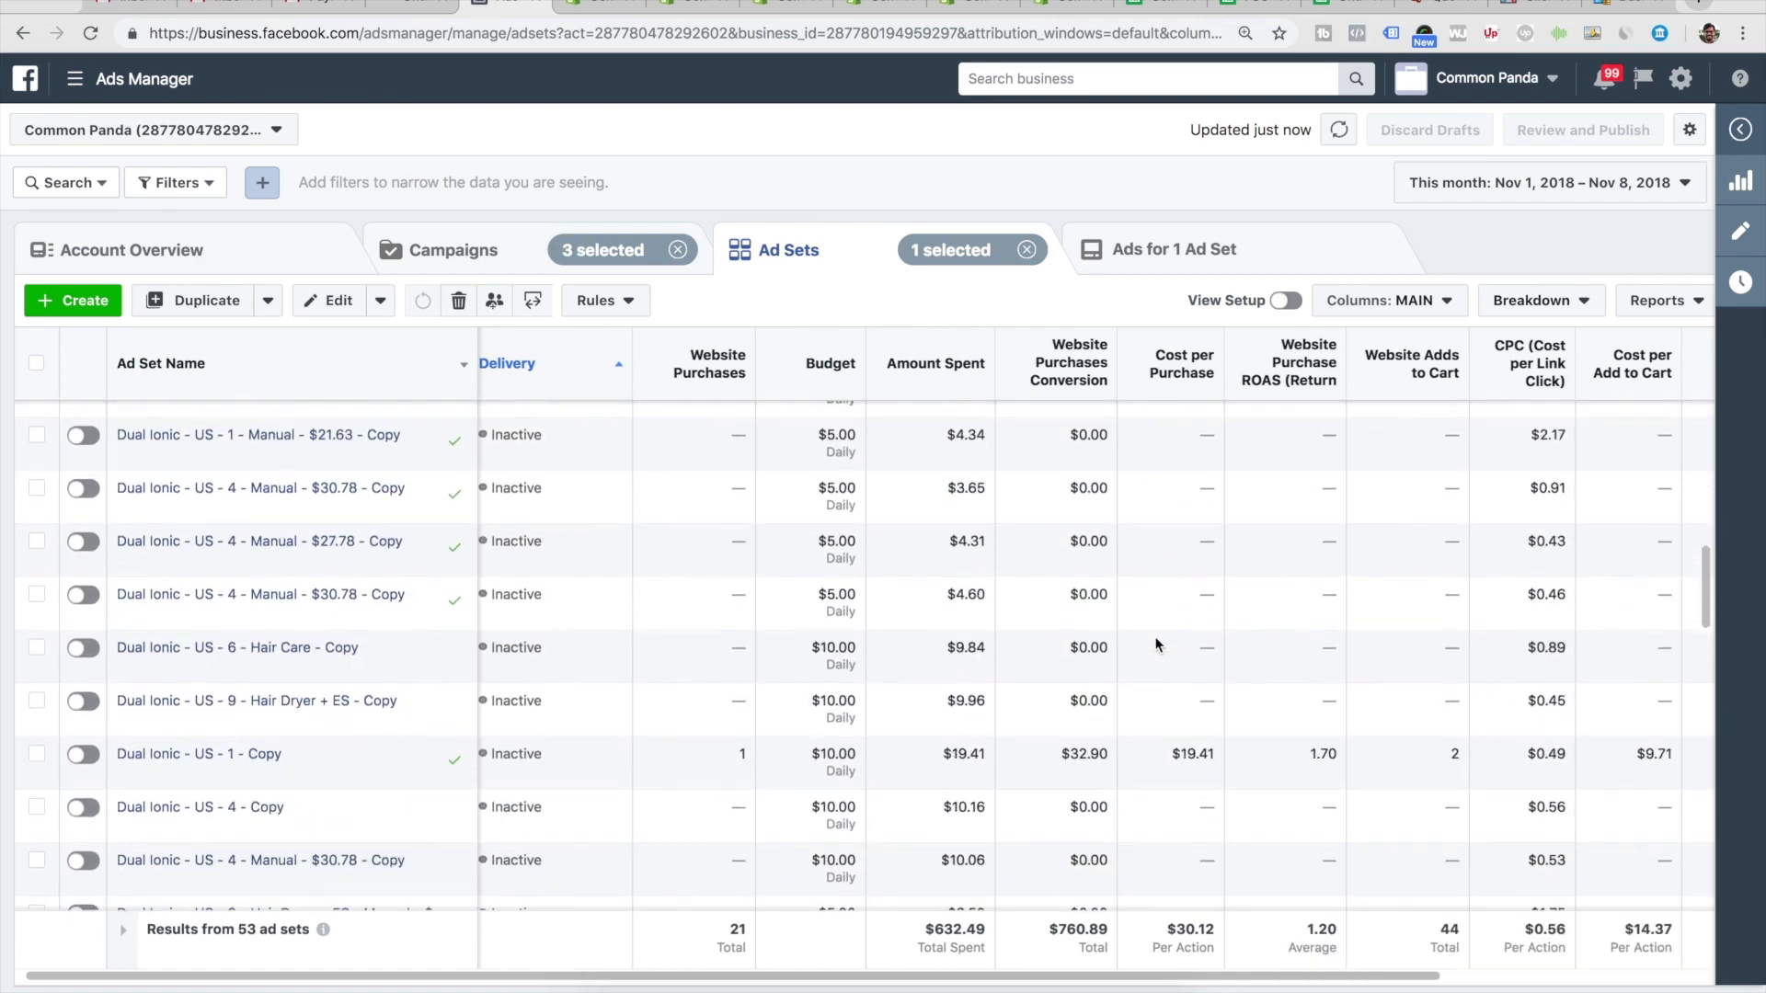
scroll(1156, 643, down, 2)
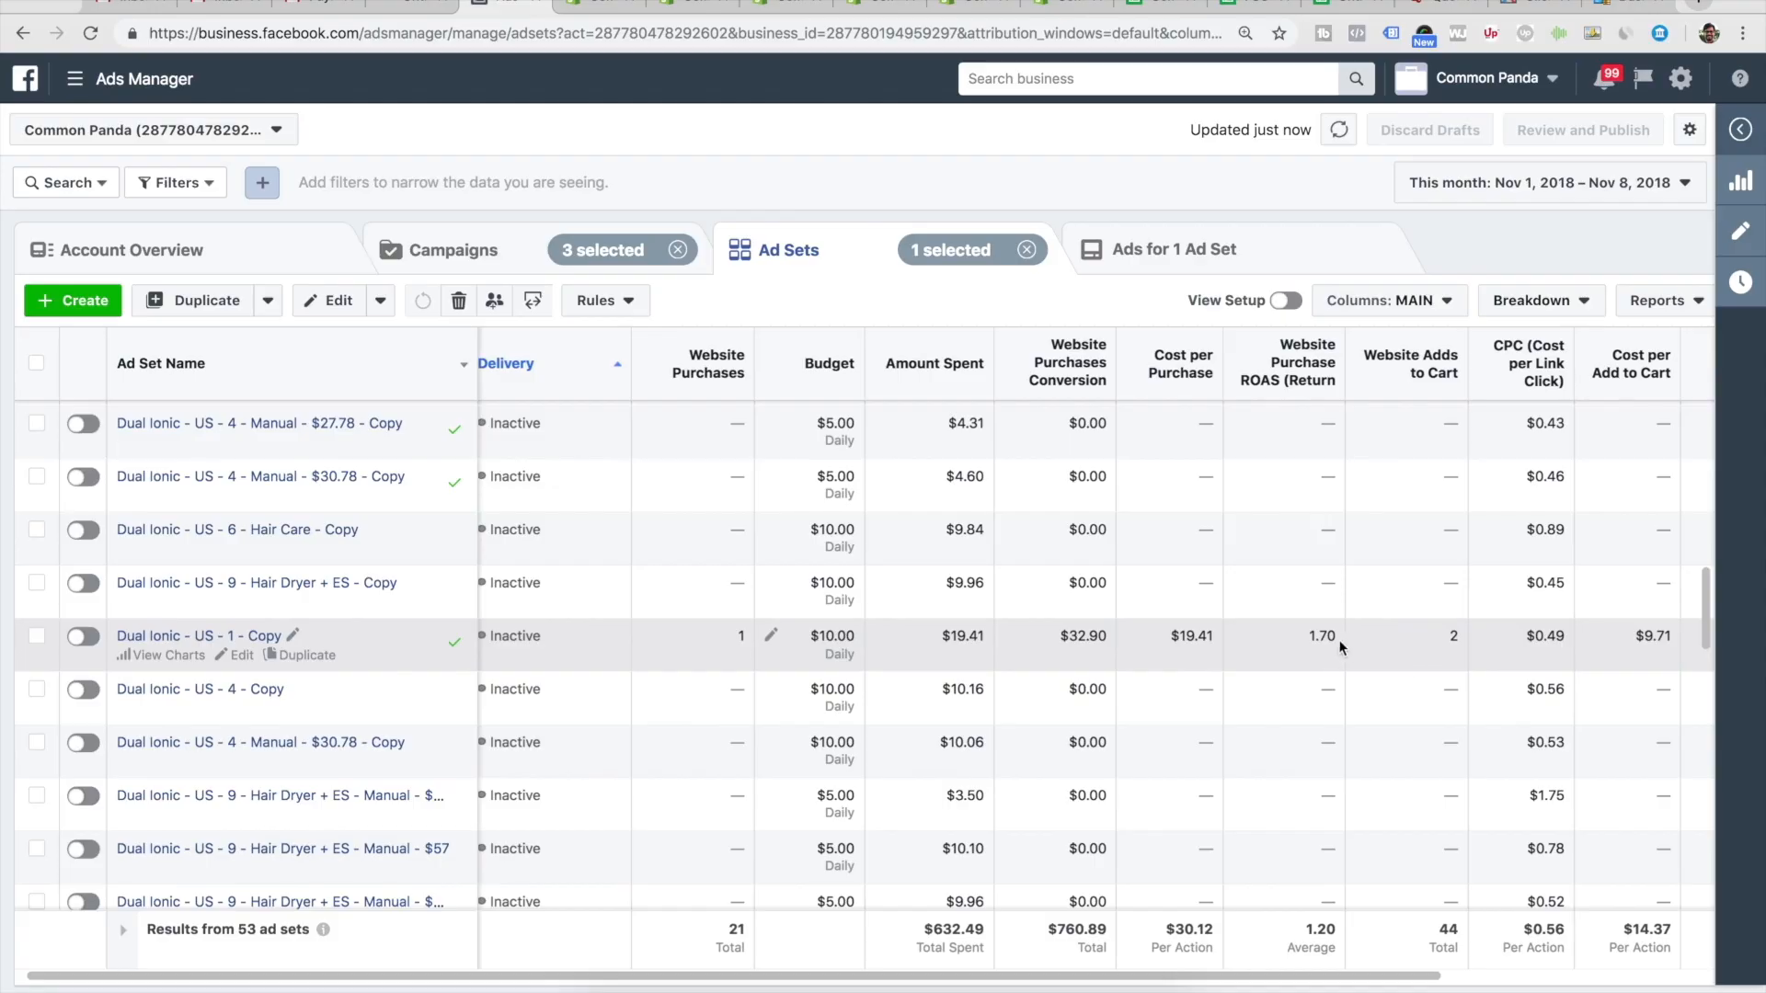
scroll(1135, 648, down, 6)
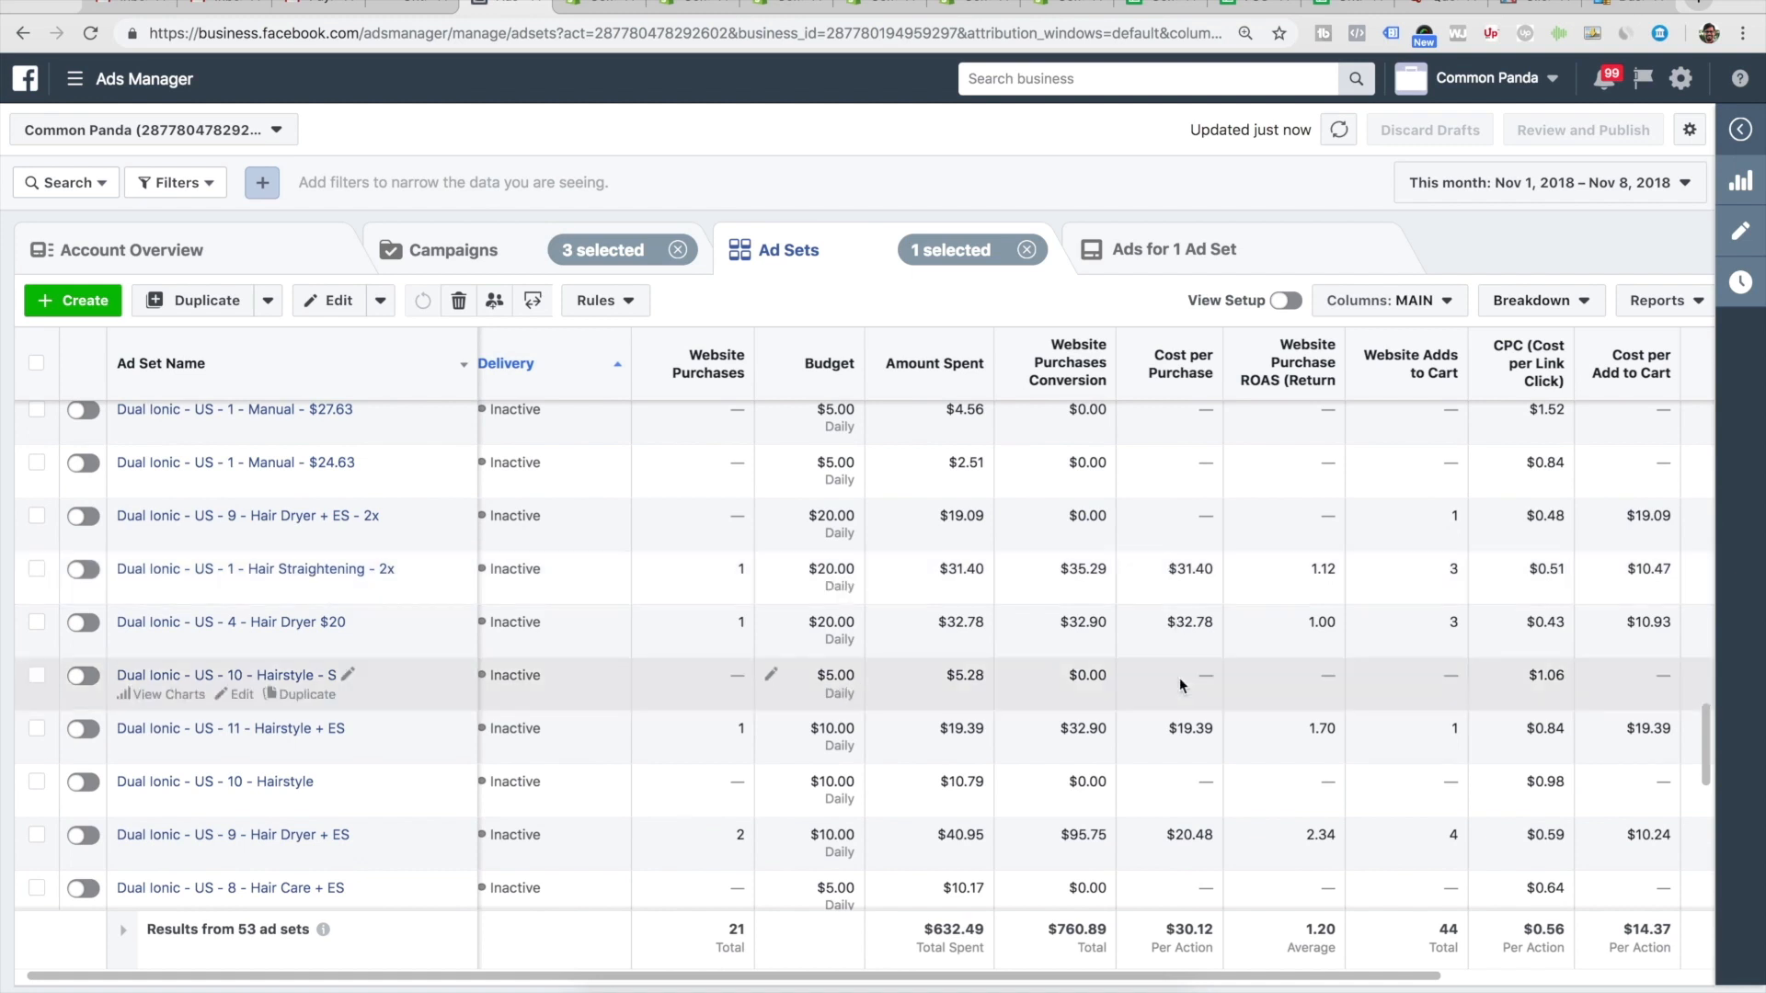
scroll(1179, 682, down, 5)
scroll(1179, 685, down, 1)
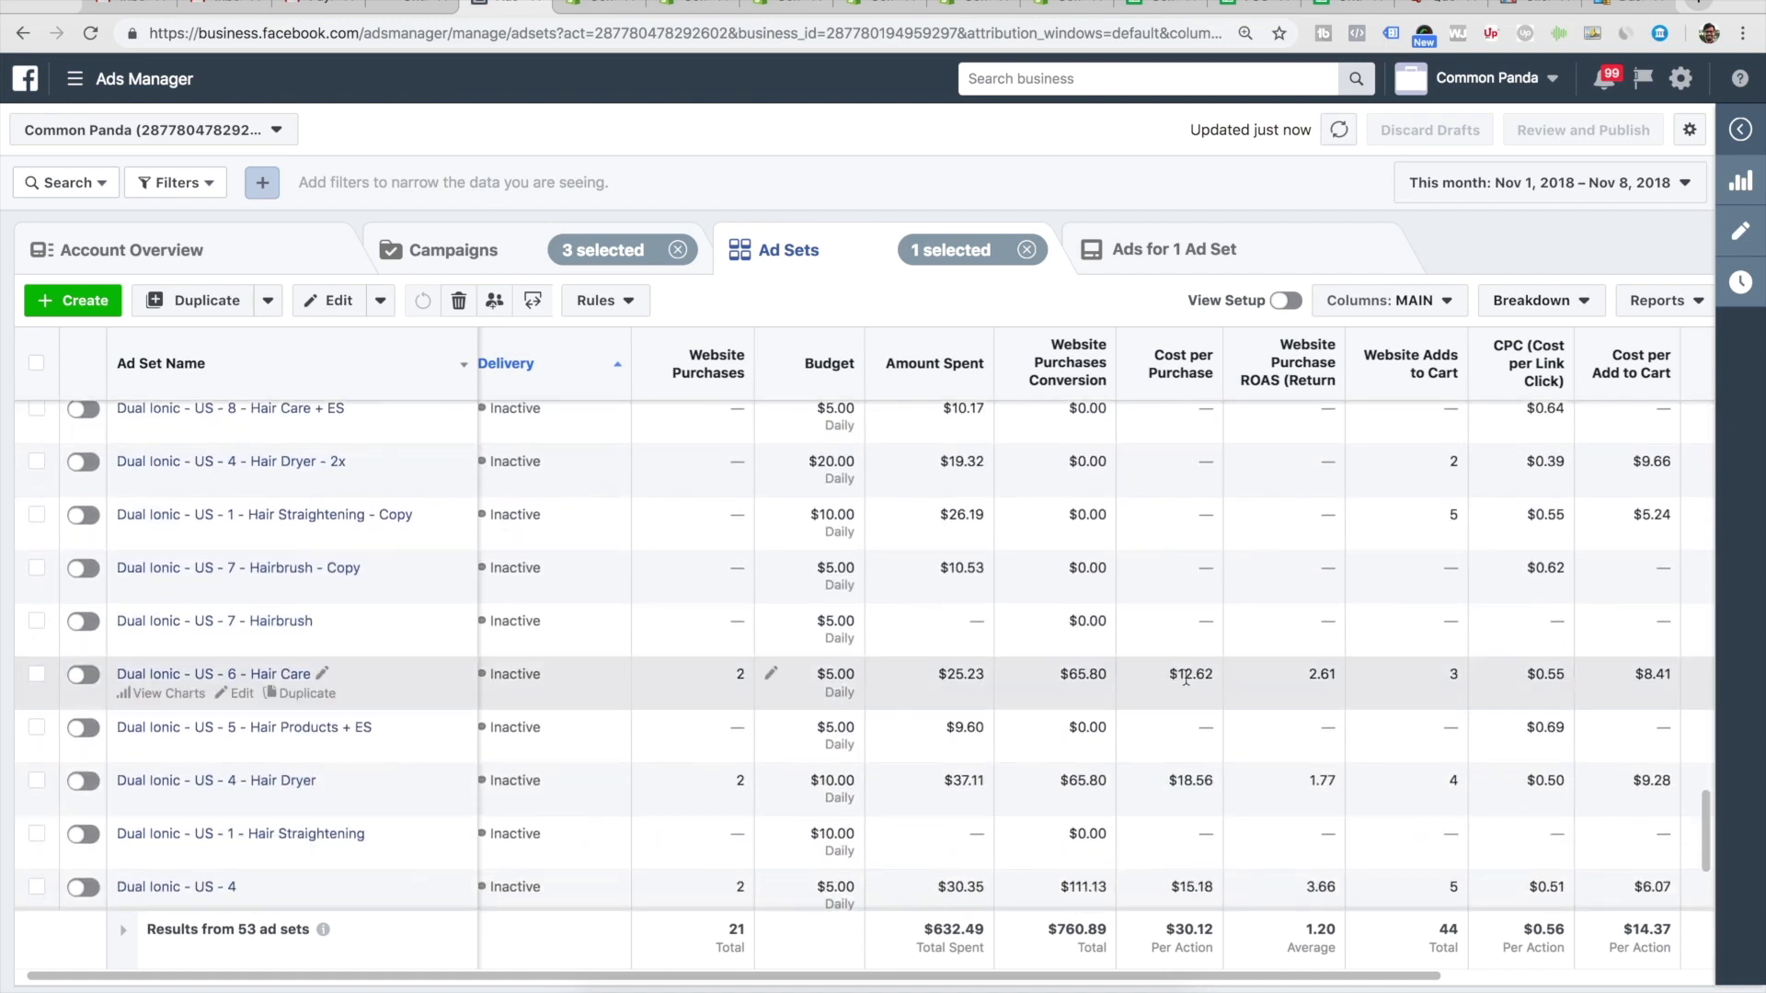
drag(1175, 679, 1193, 678)
click(1142, 735)
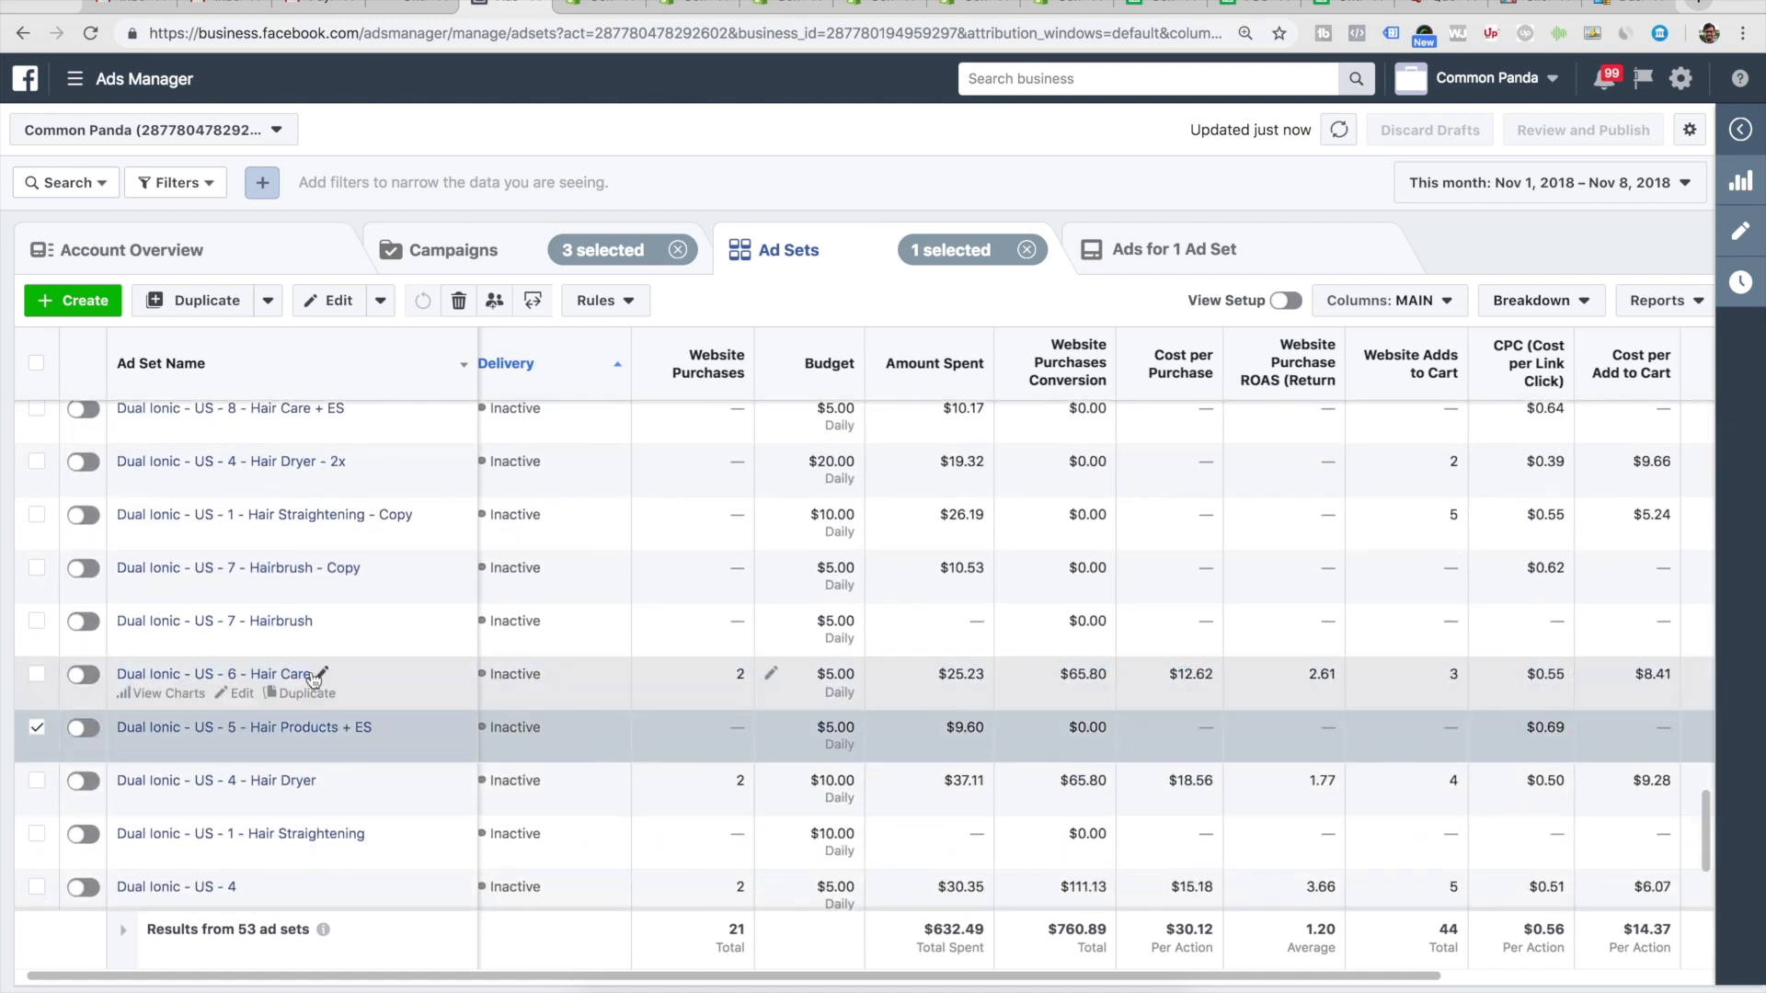
click(37, 727)
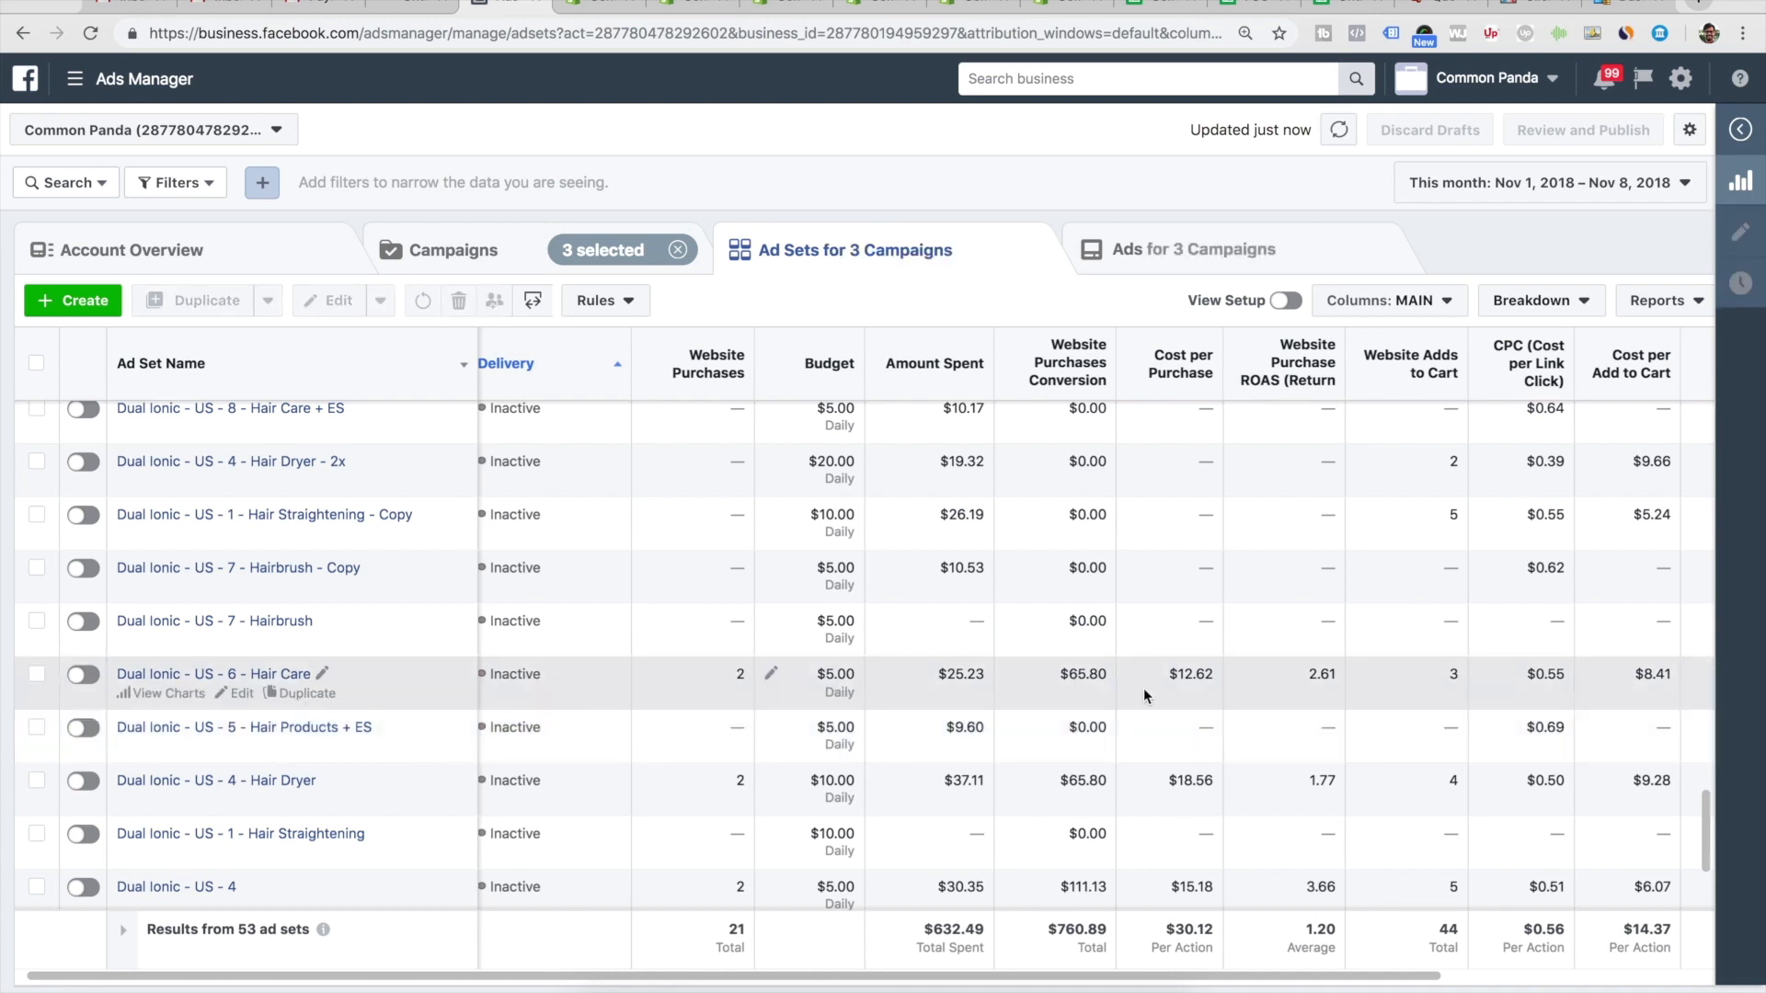
scroll(1196, 703, down, 1)
scroll(1208, 708, down, 2)
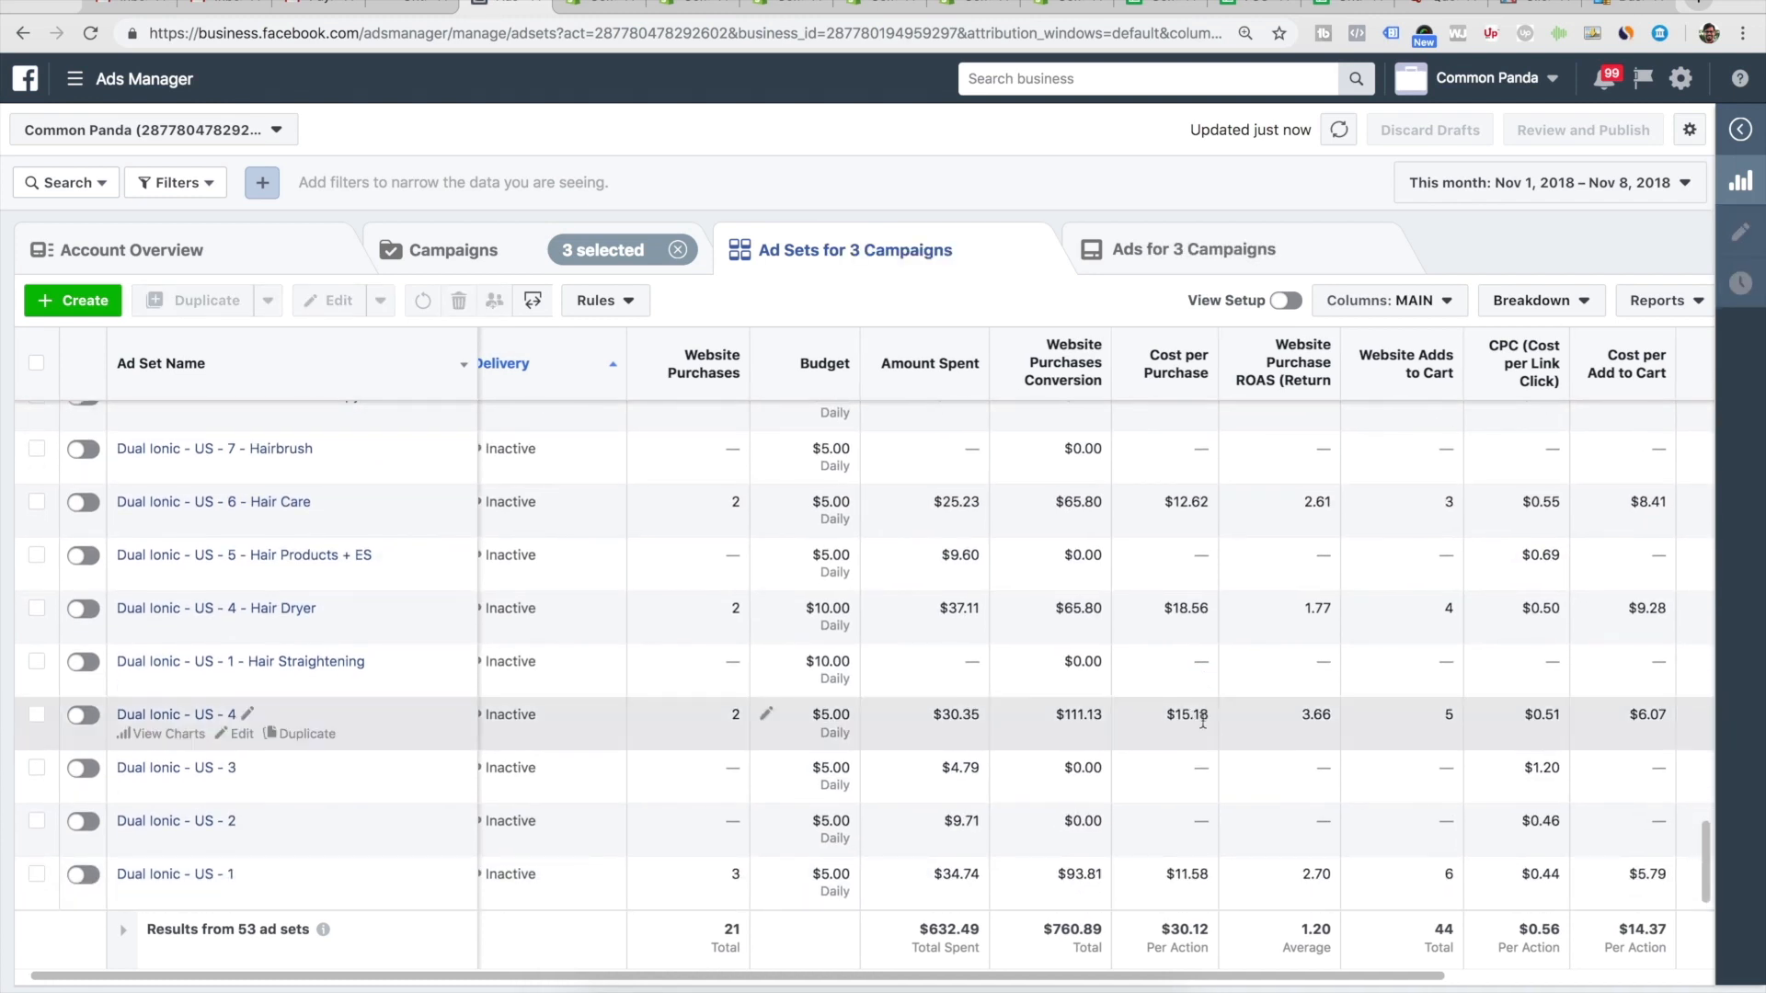
click(1156, 723)
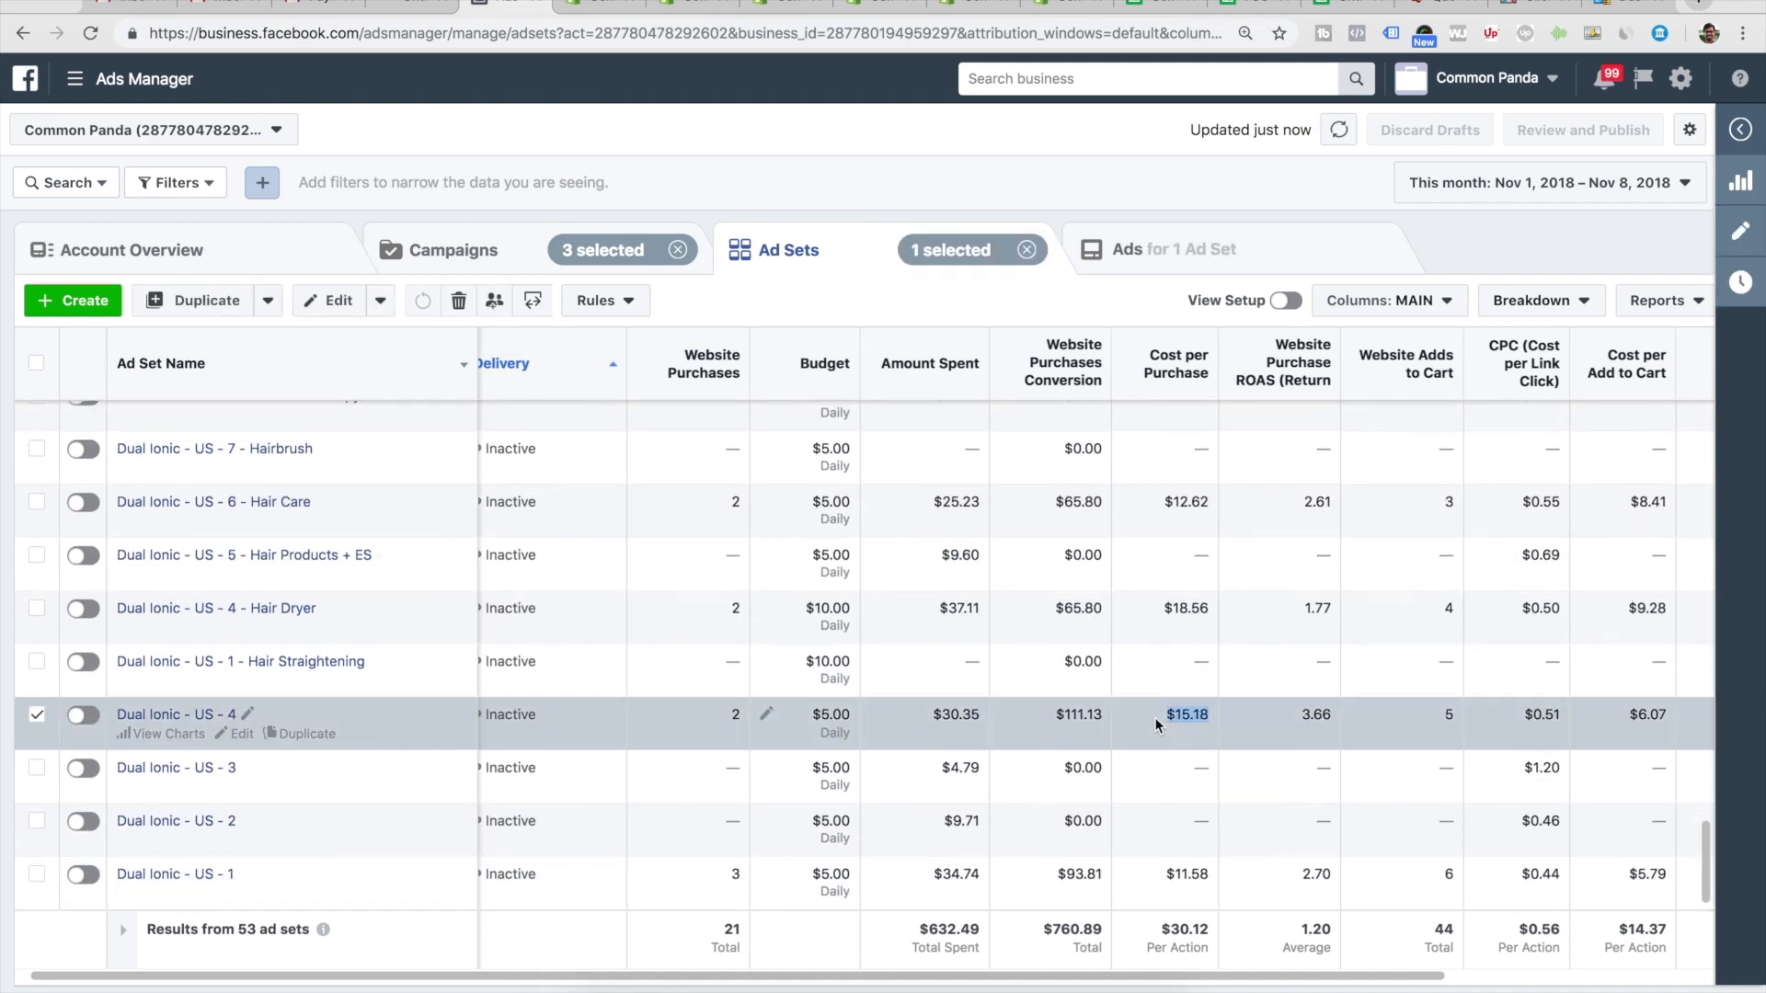
click(36, 716)
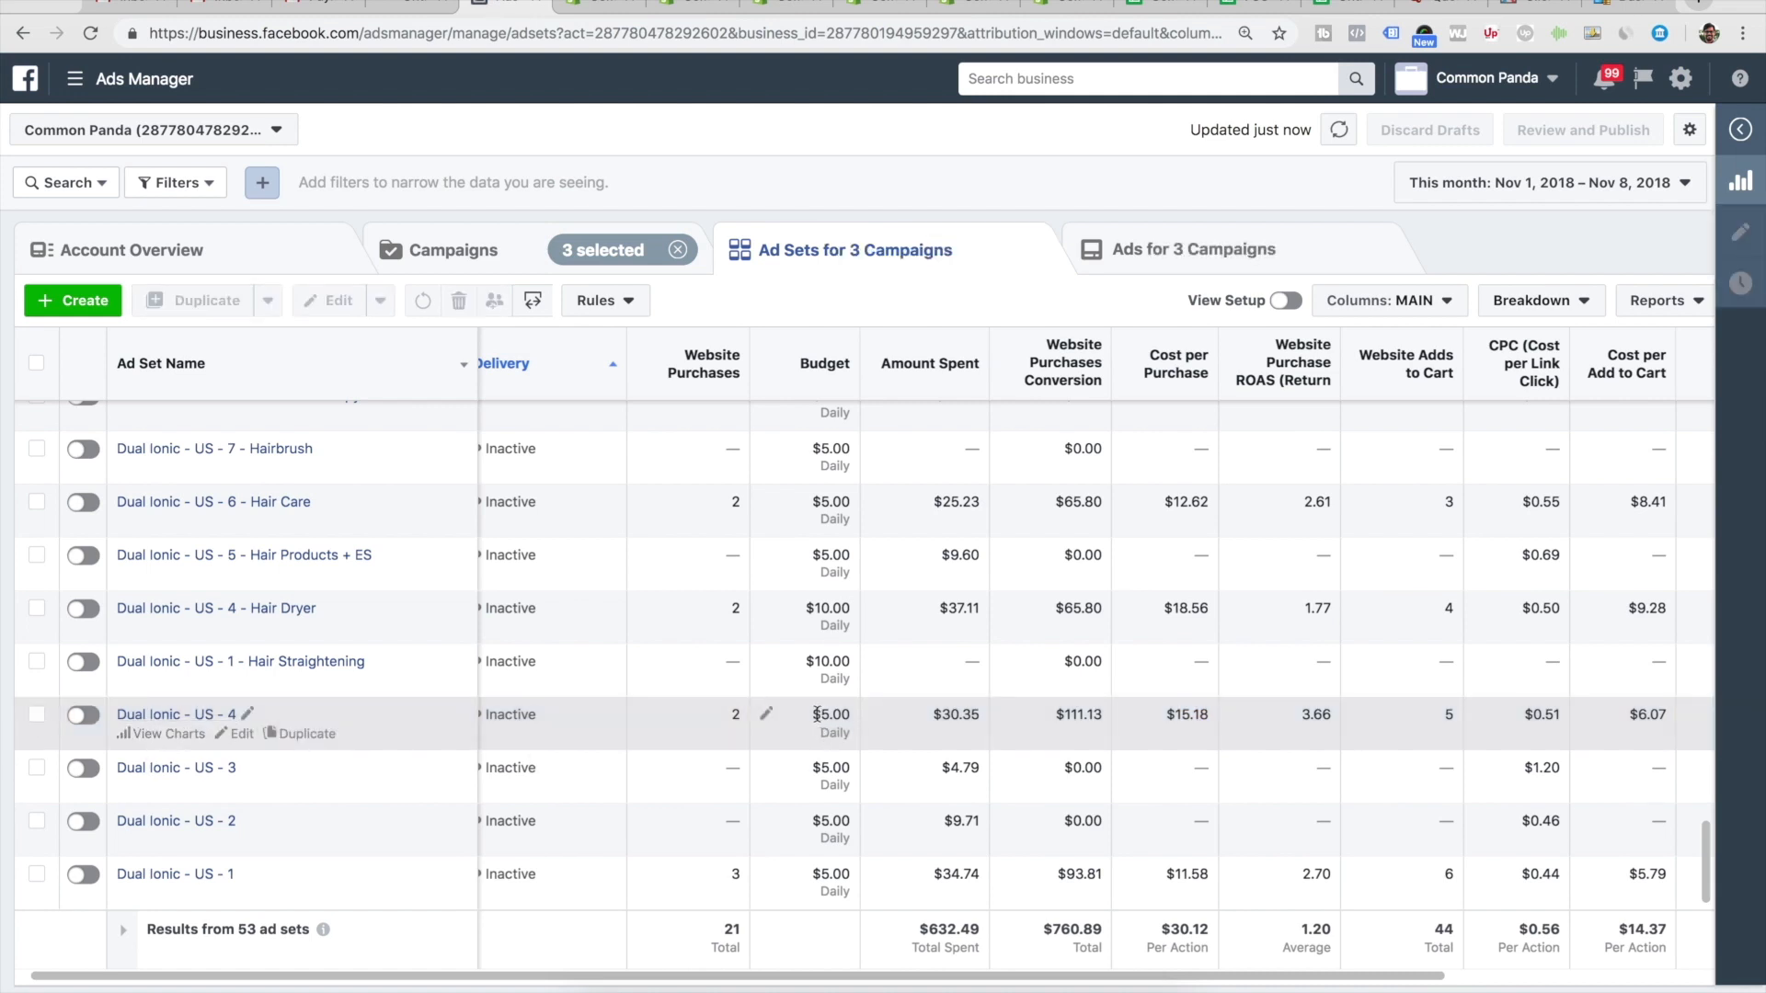
- Set the reporting date range to Nov 5 – Nov 8, 2018 and check the amount spent by "Dual Ionic - US - 4"
click(1499, 195)
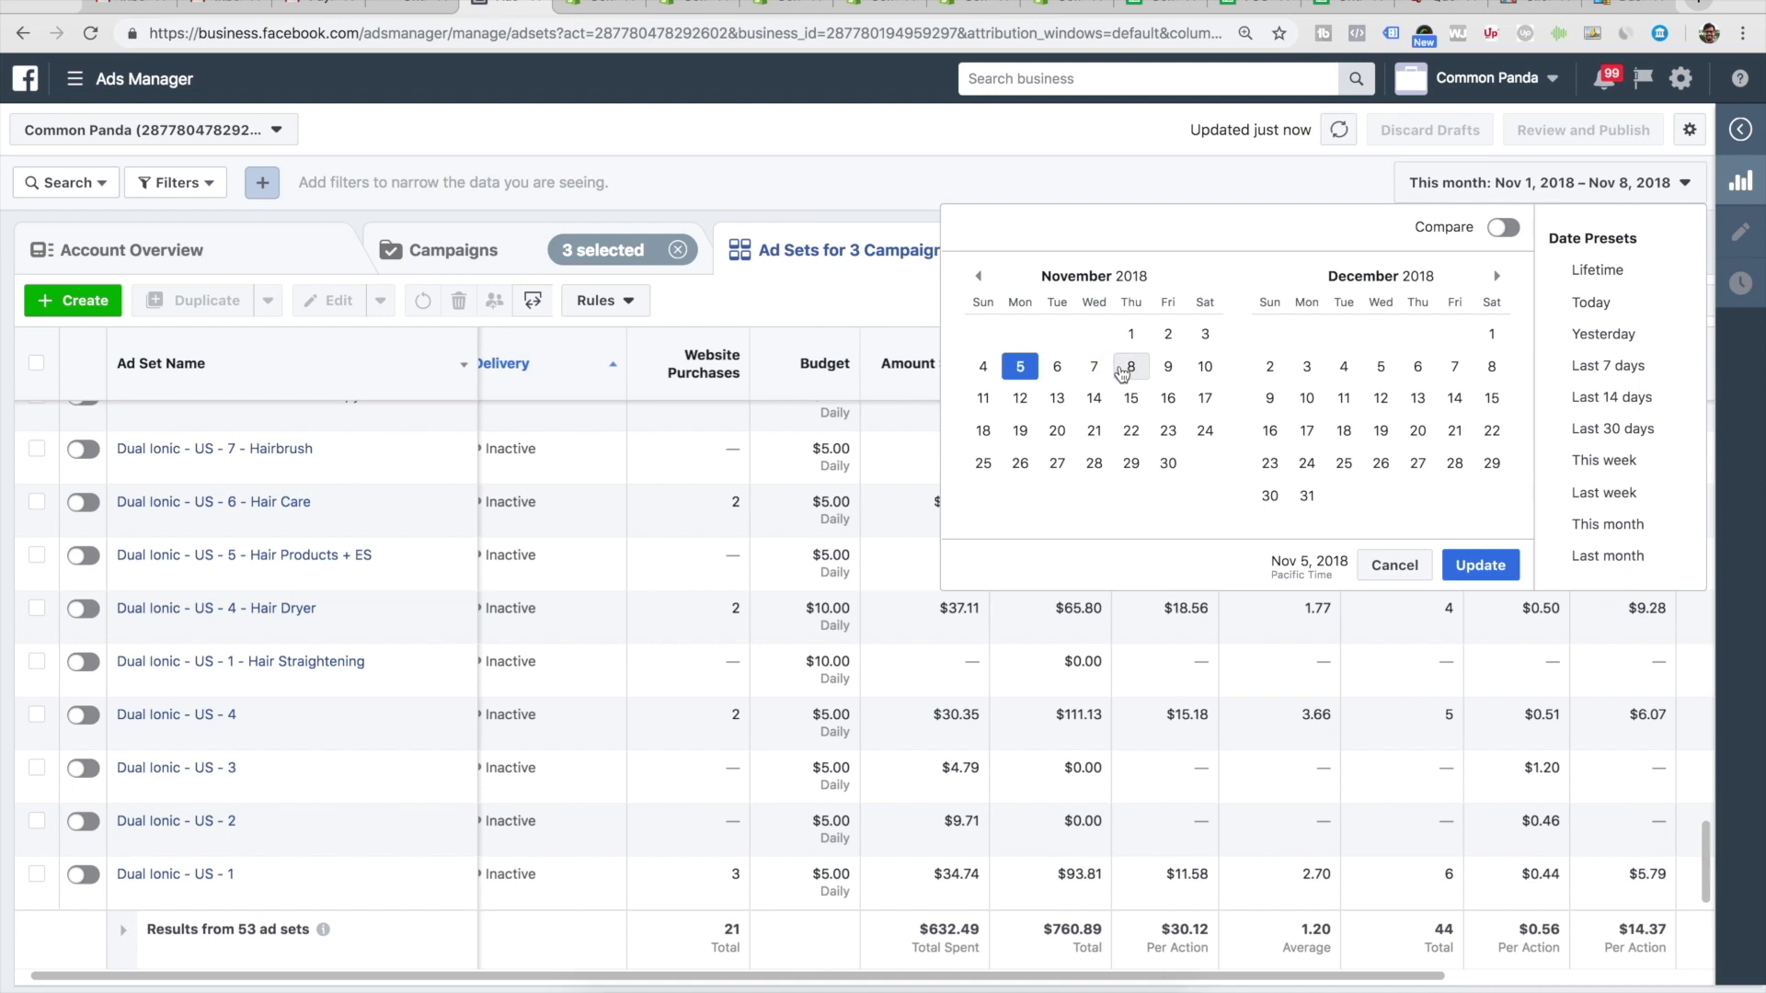
click(1133, 370)
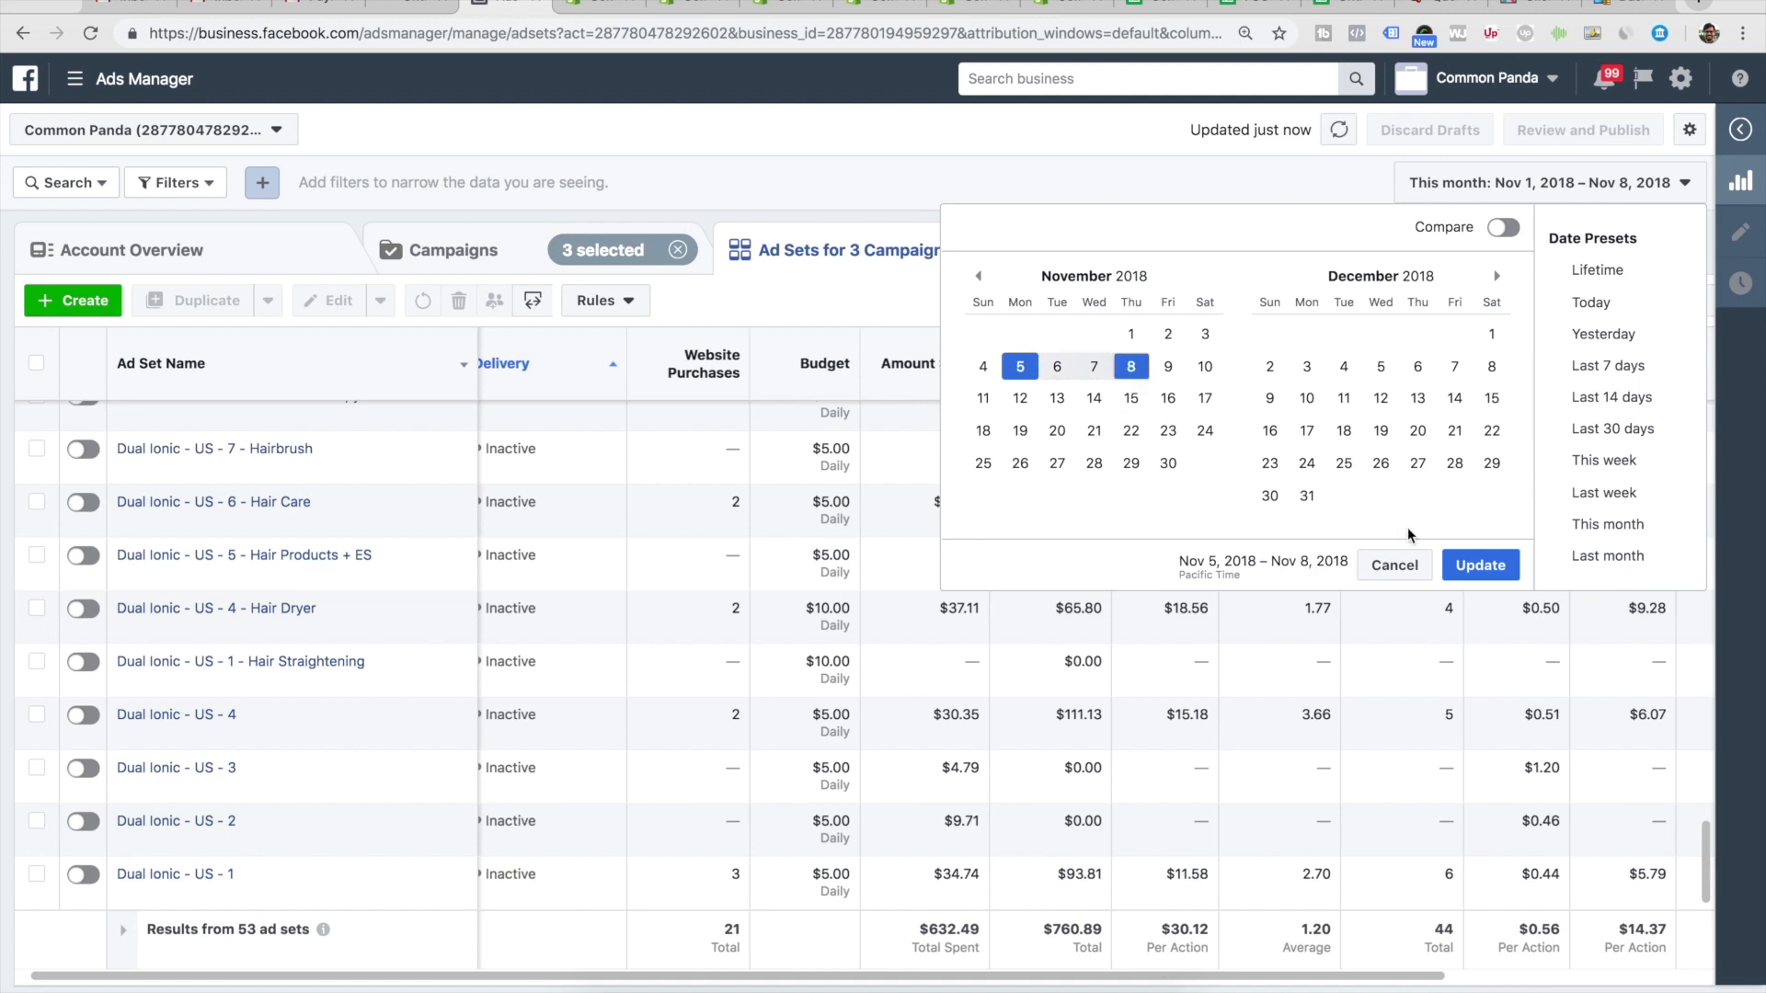
click(1481, 567)
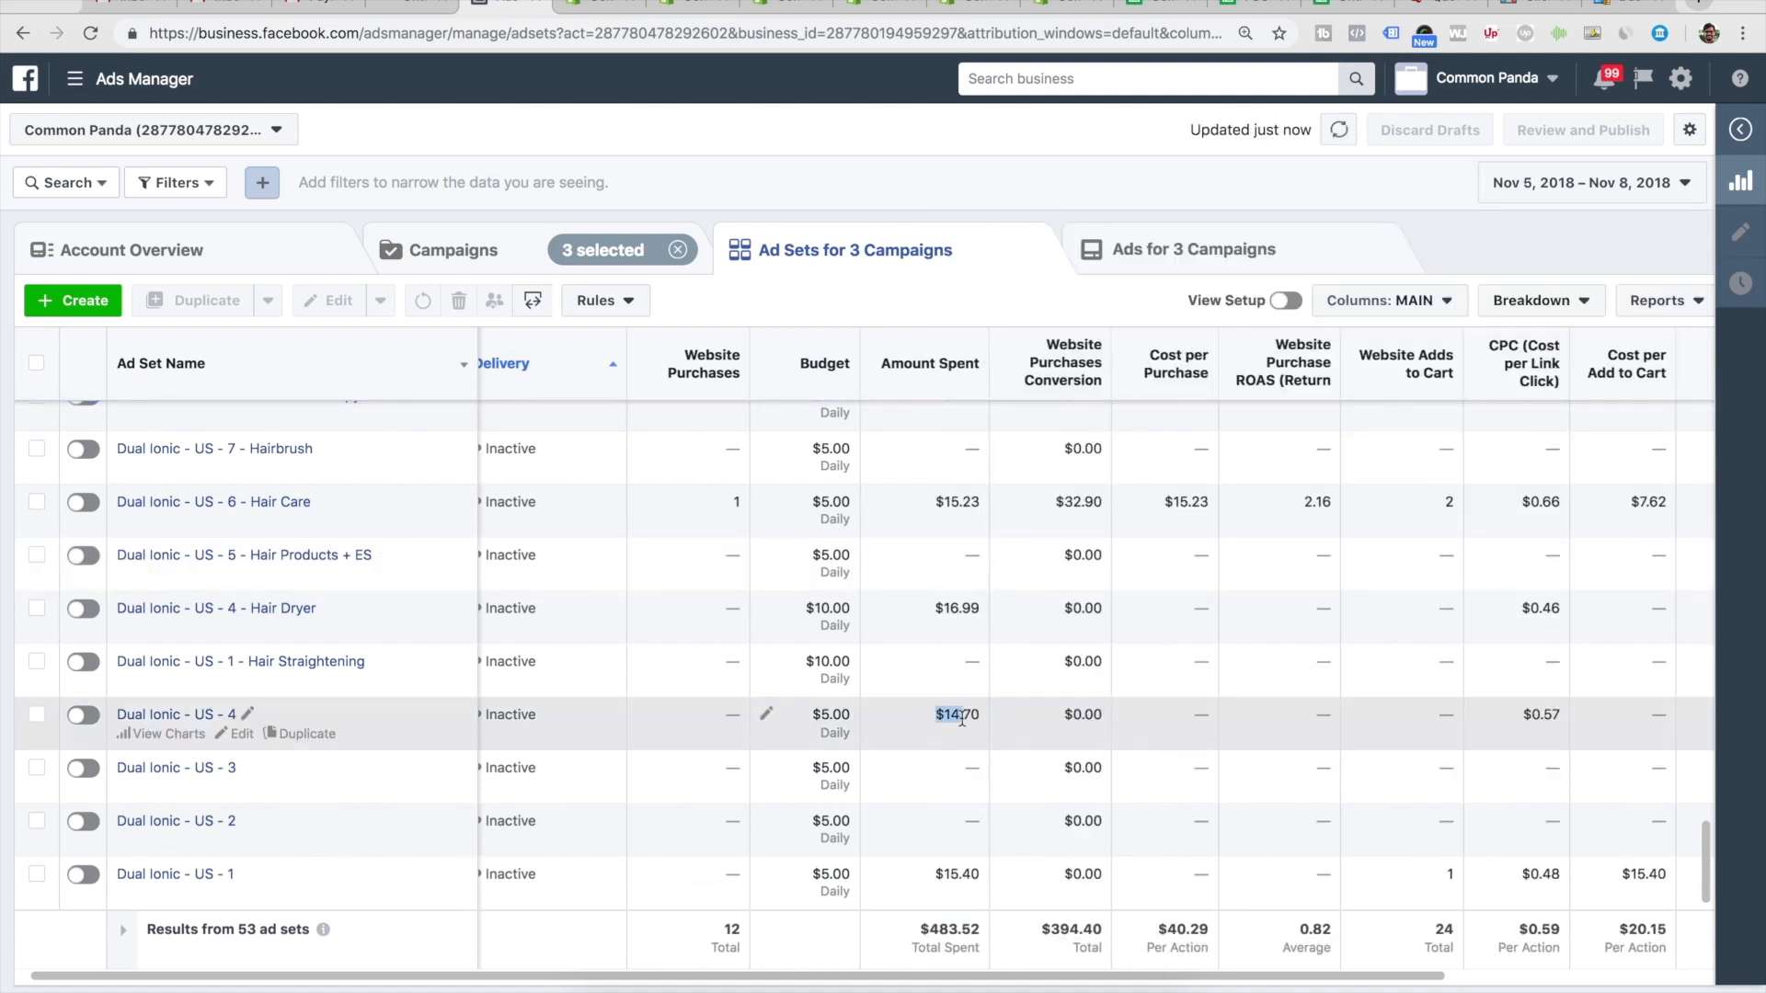
drag(962, 719, 967, 721)
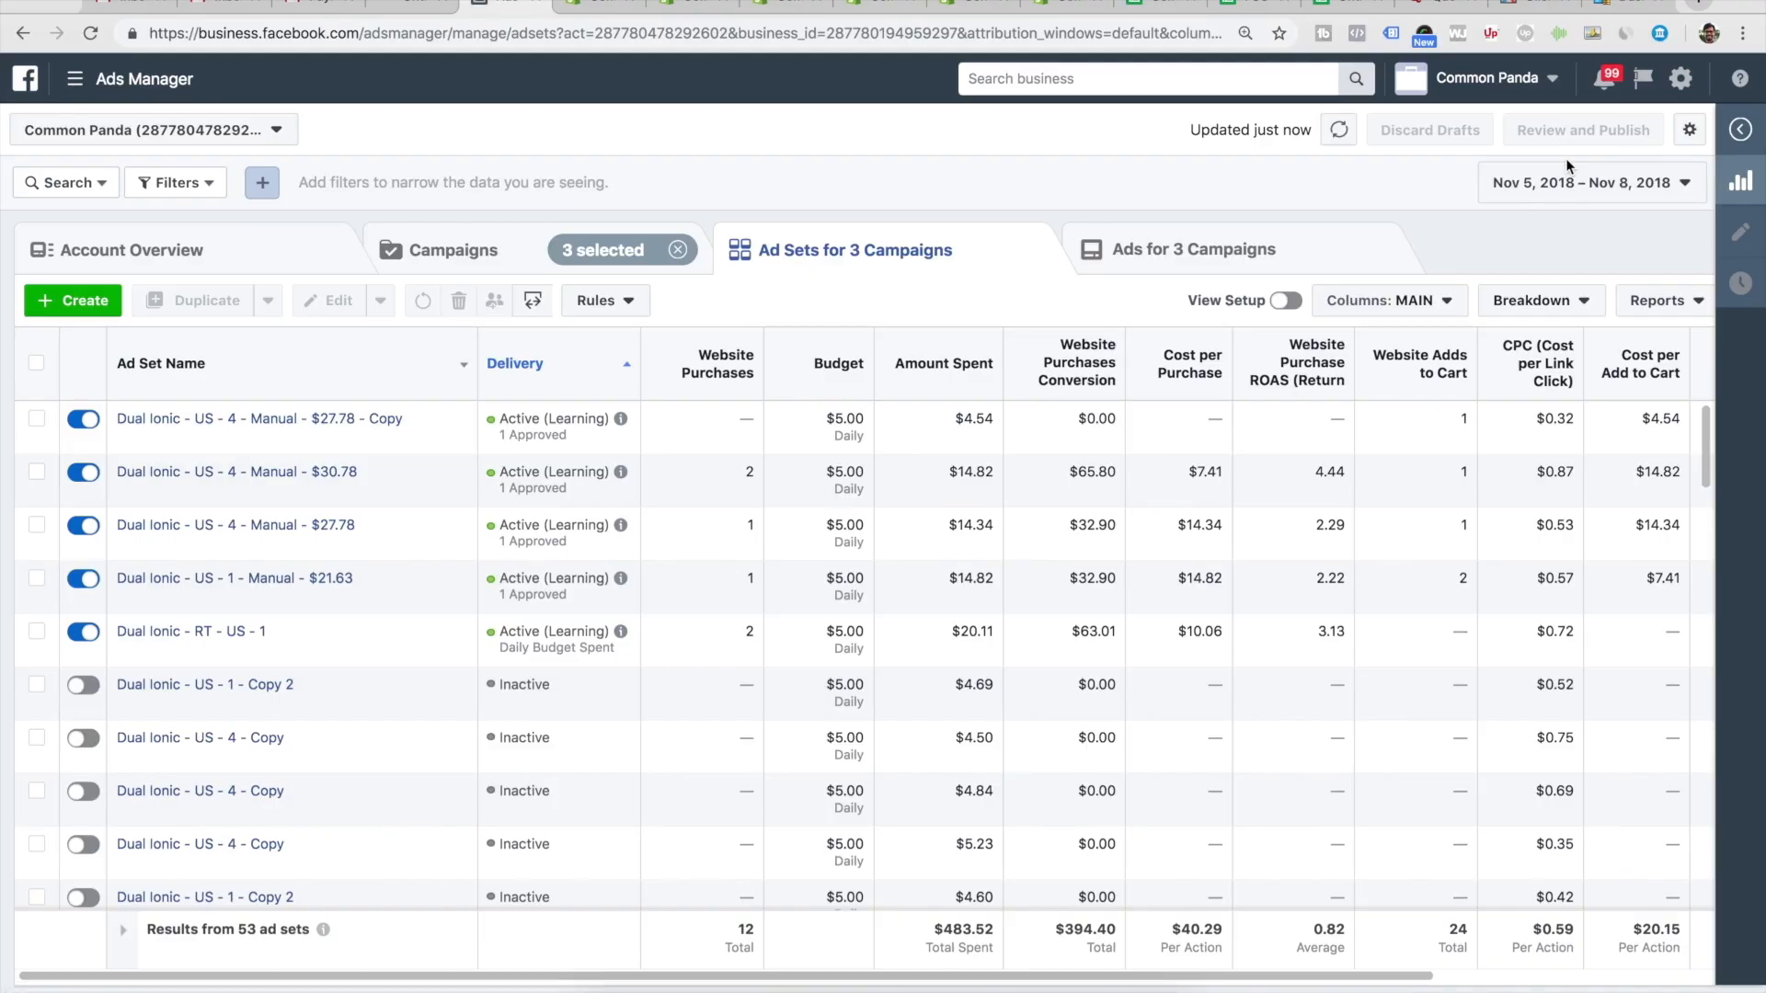
- Change the reporting date range to Nov 6 – Nov 9, 2018 for the Dual Ionic ad sets
click(1558, 184)
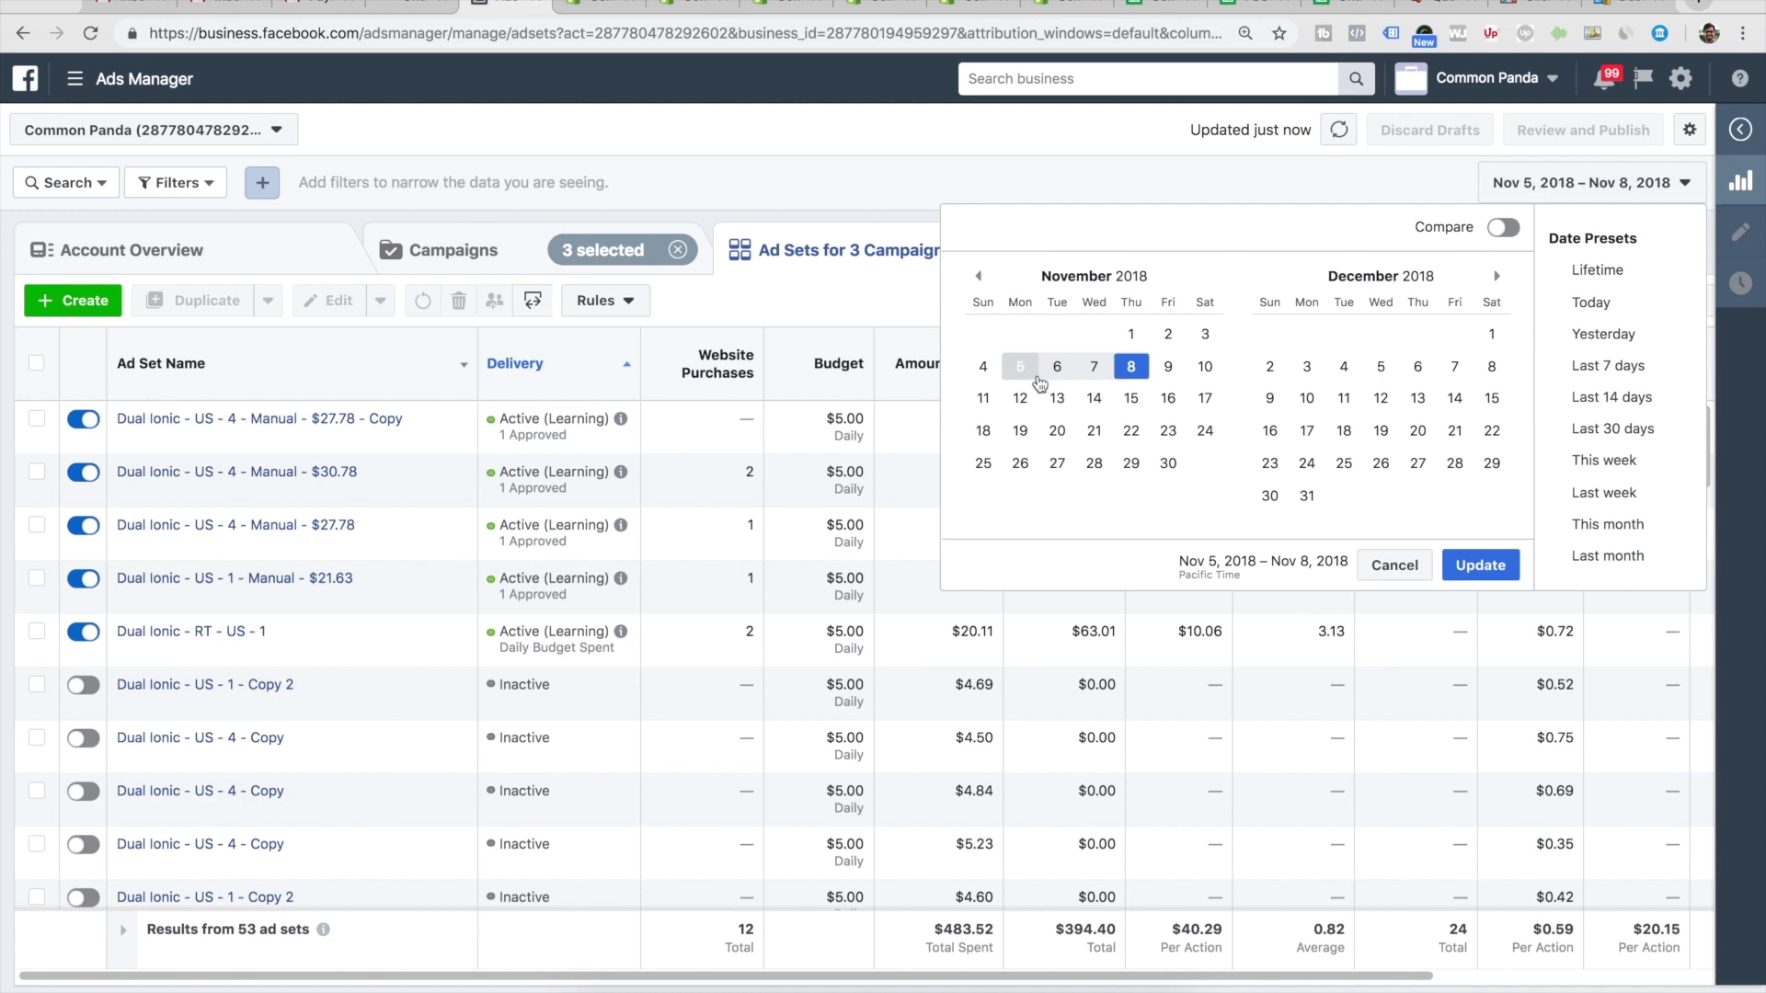
click(1044, 365)
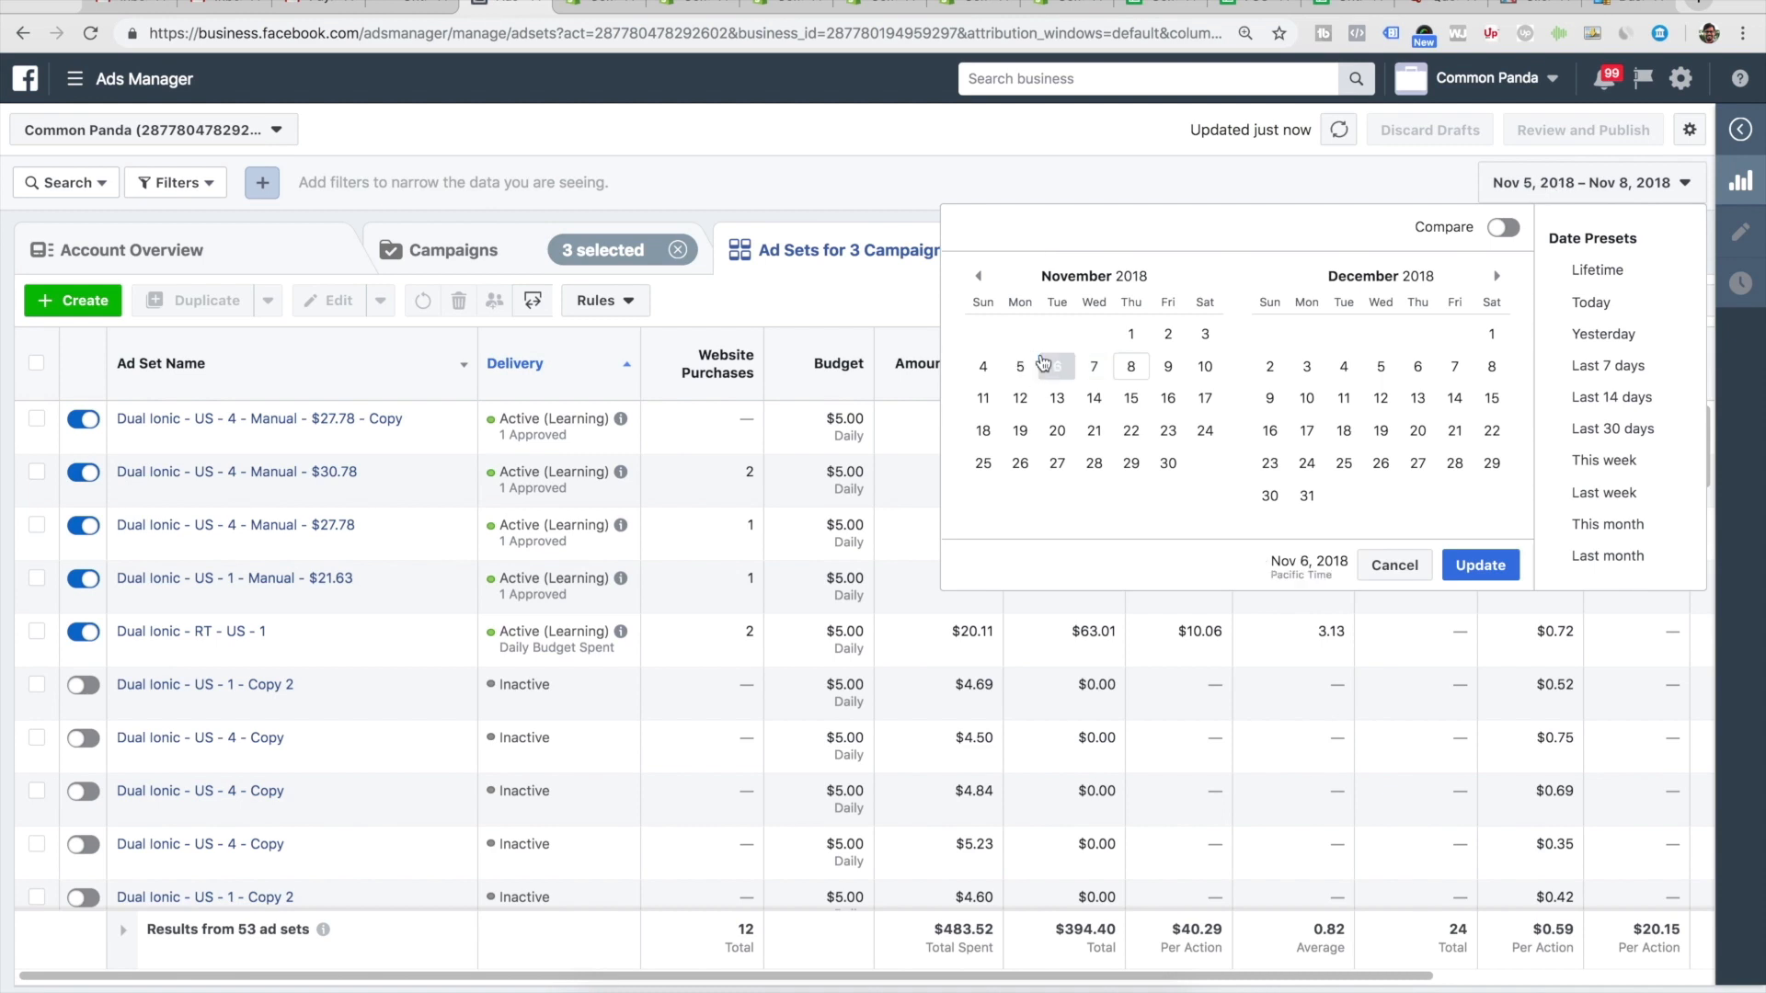
click(1134, 377)
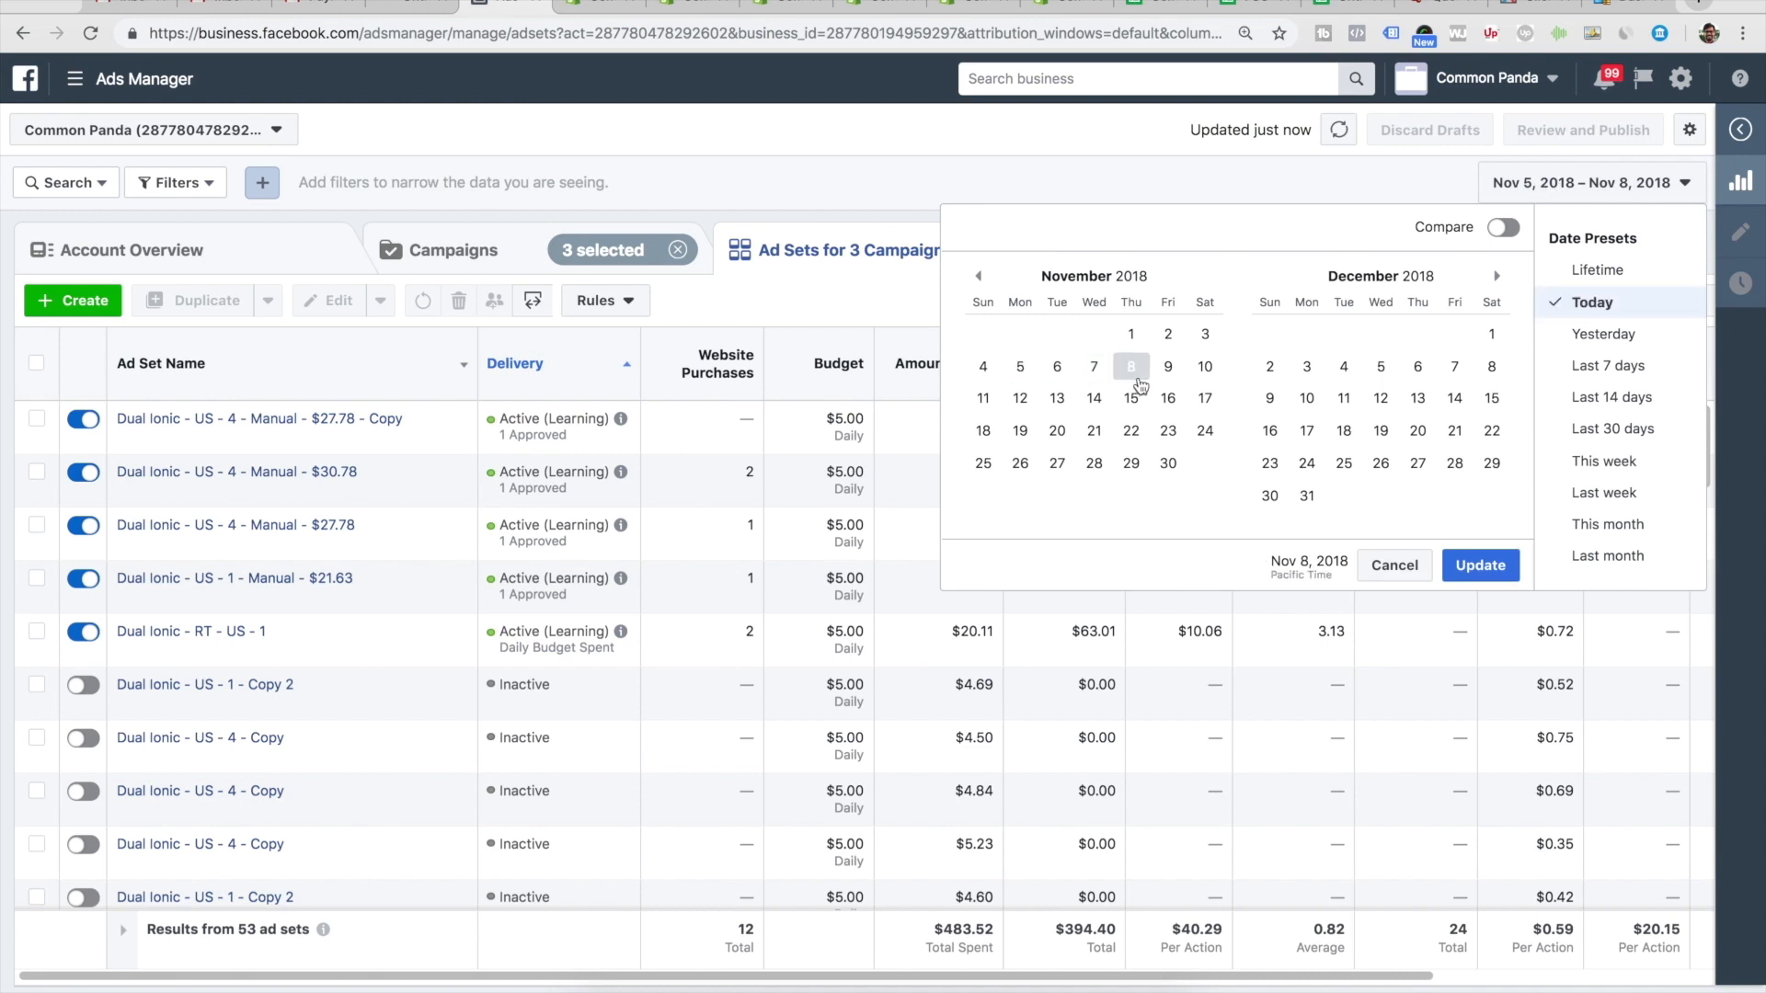
click(1057, 373)
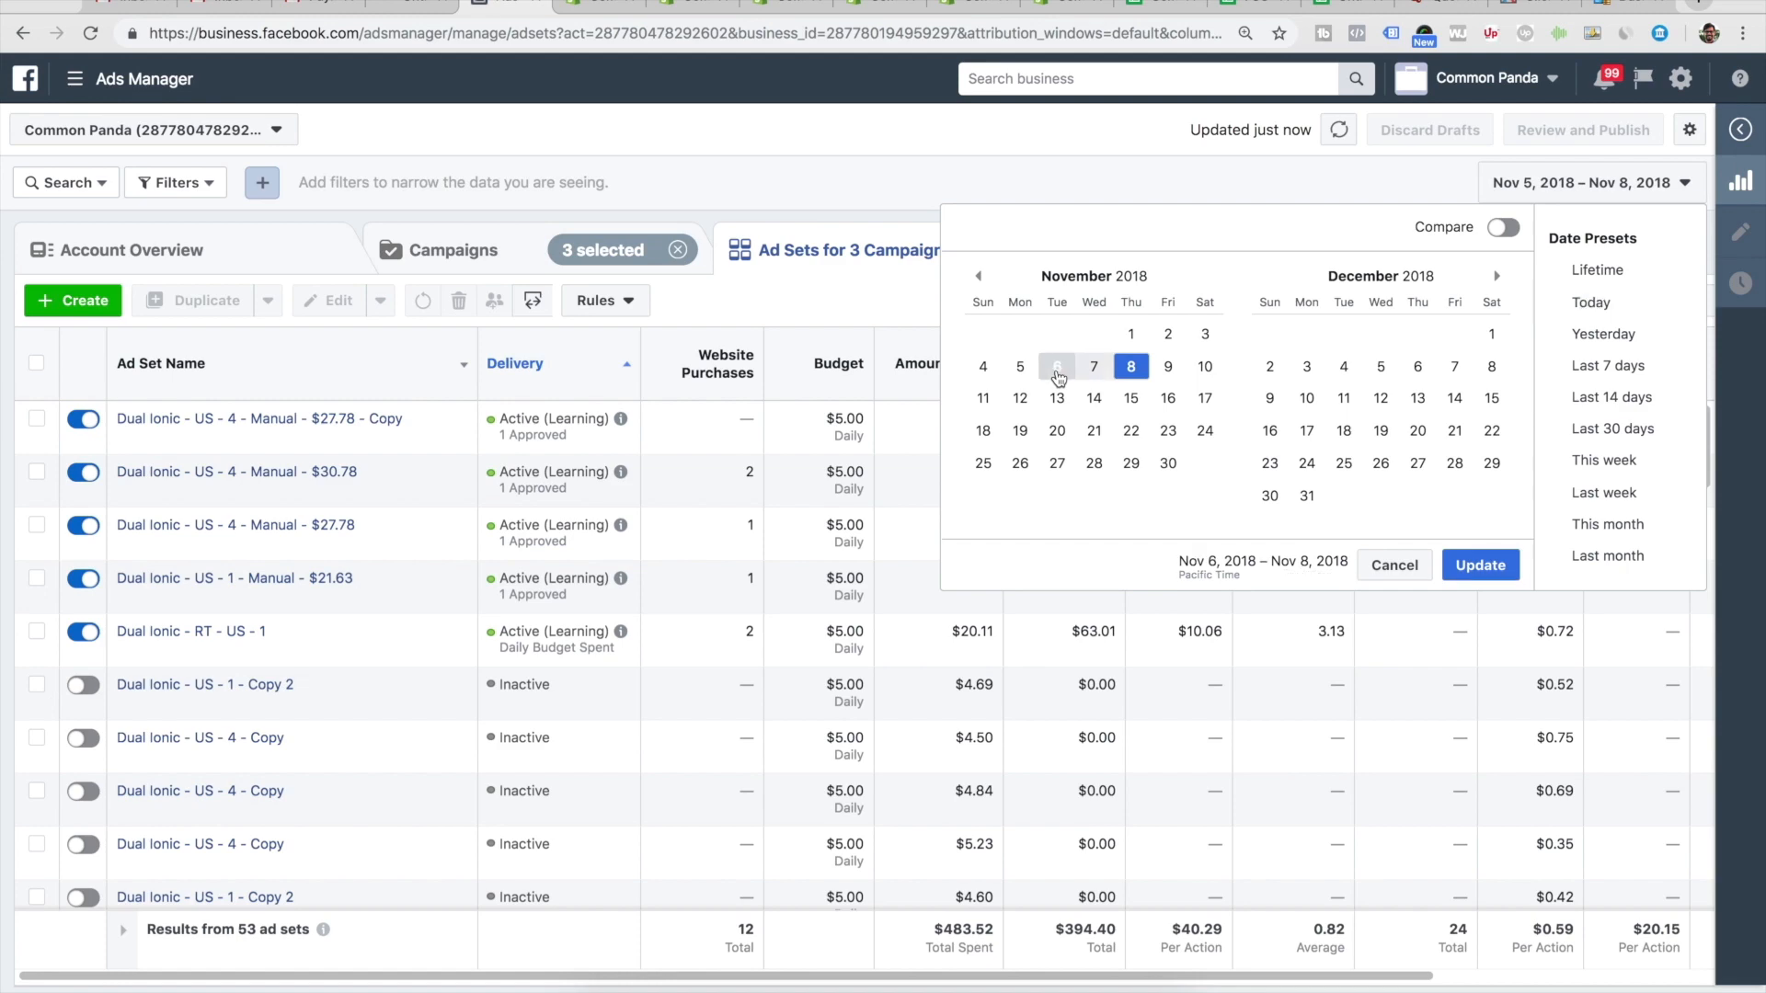
click(1168, 371)
click(1052, 379)
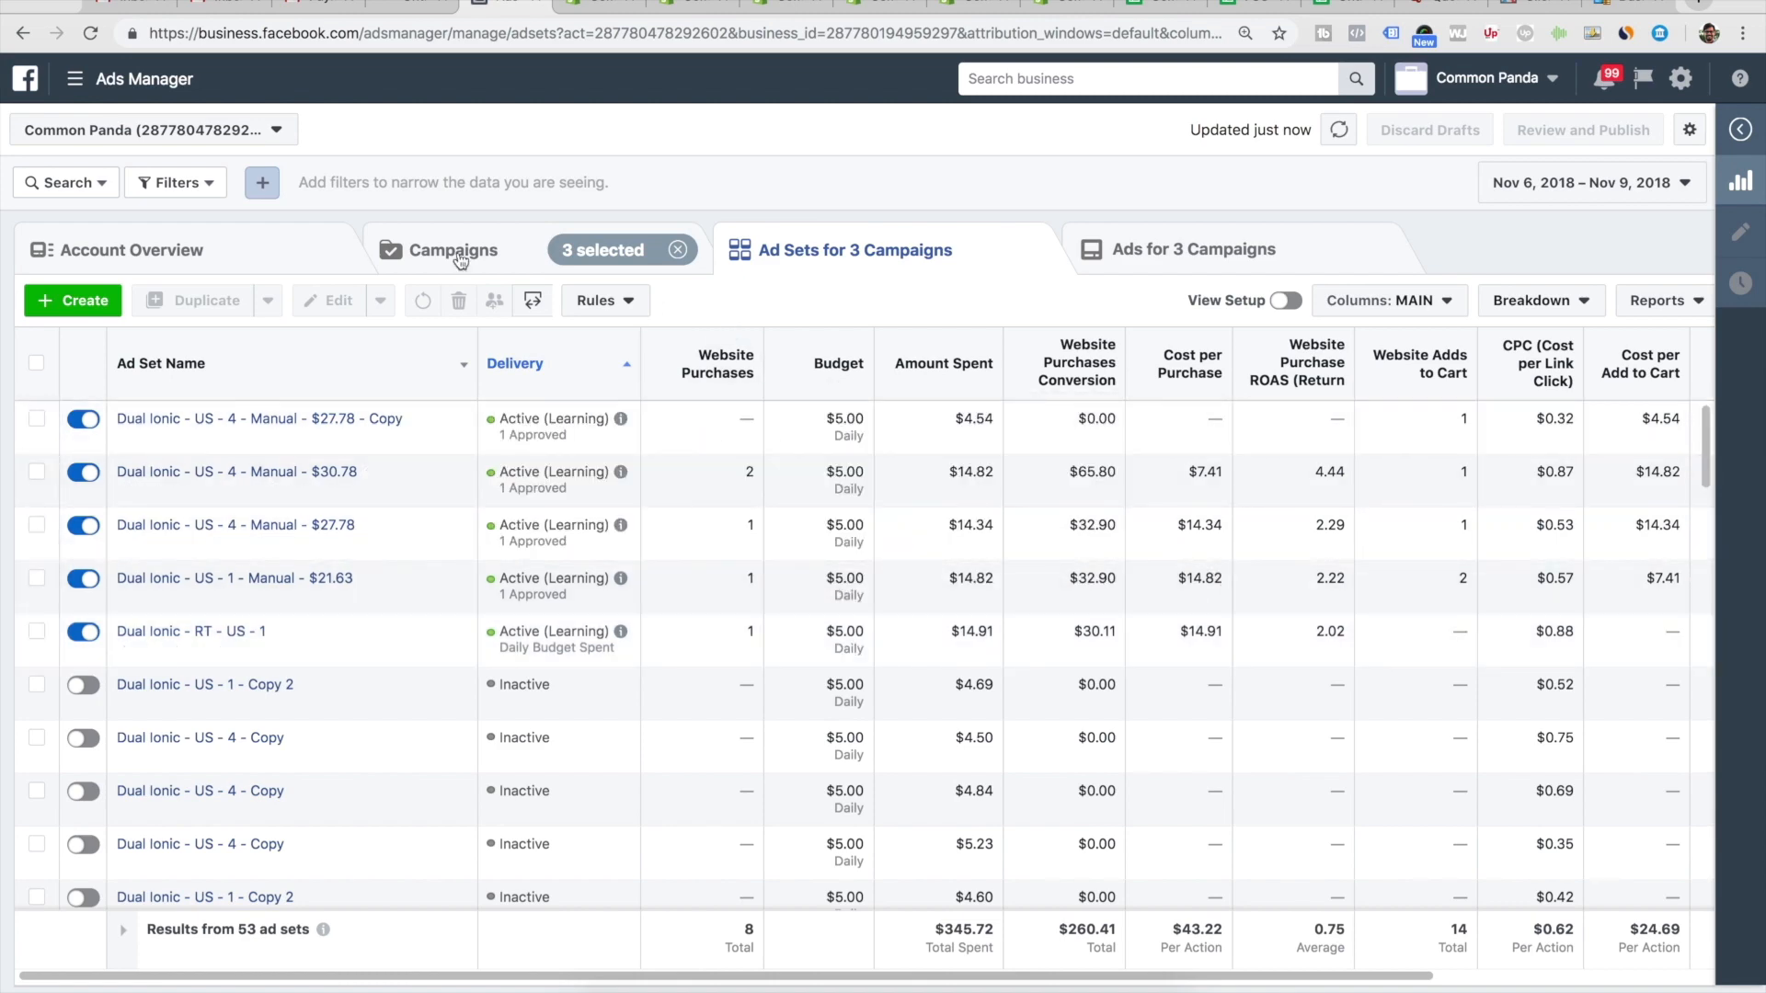
- Deselect the three Dual Ionic campaigns, select "HEATINGJACKET - US - 1" instead, and show its ad sets
click(455, 255)
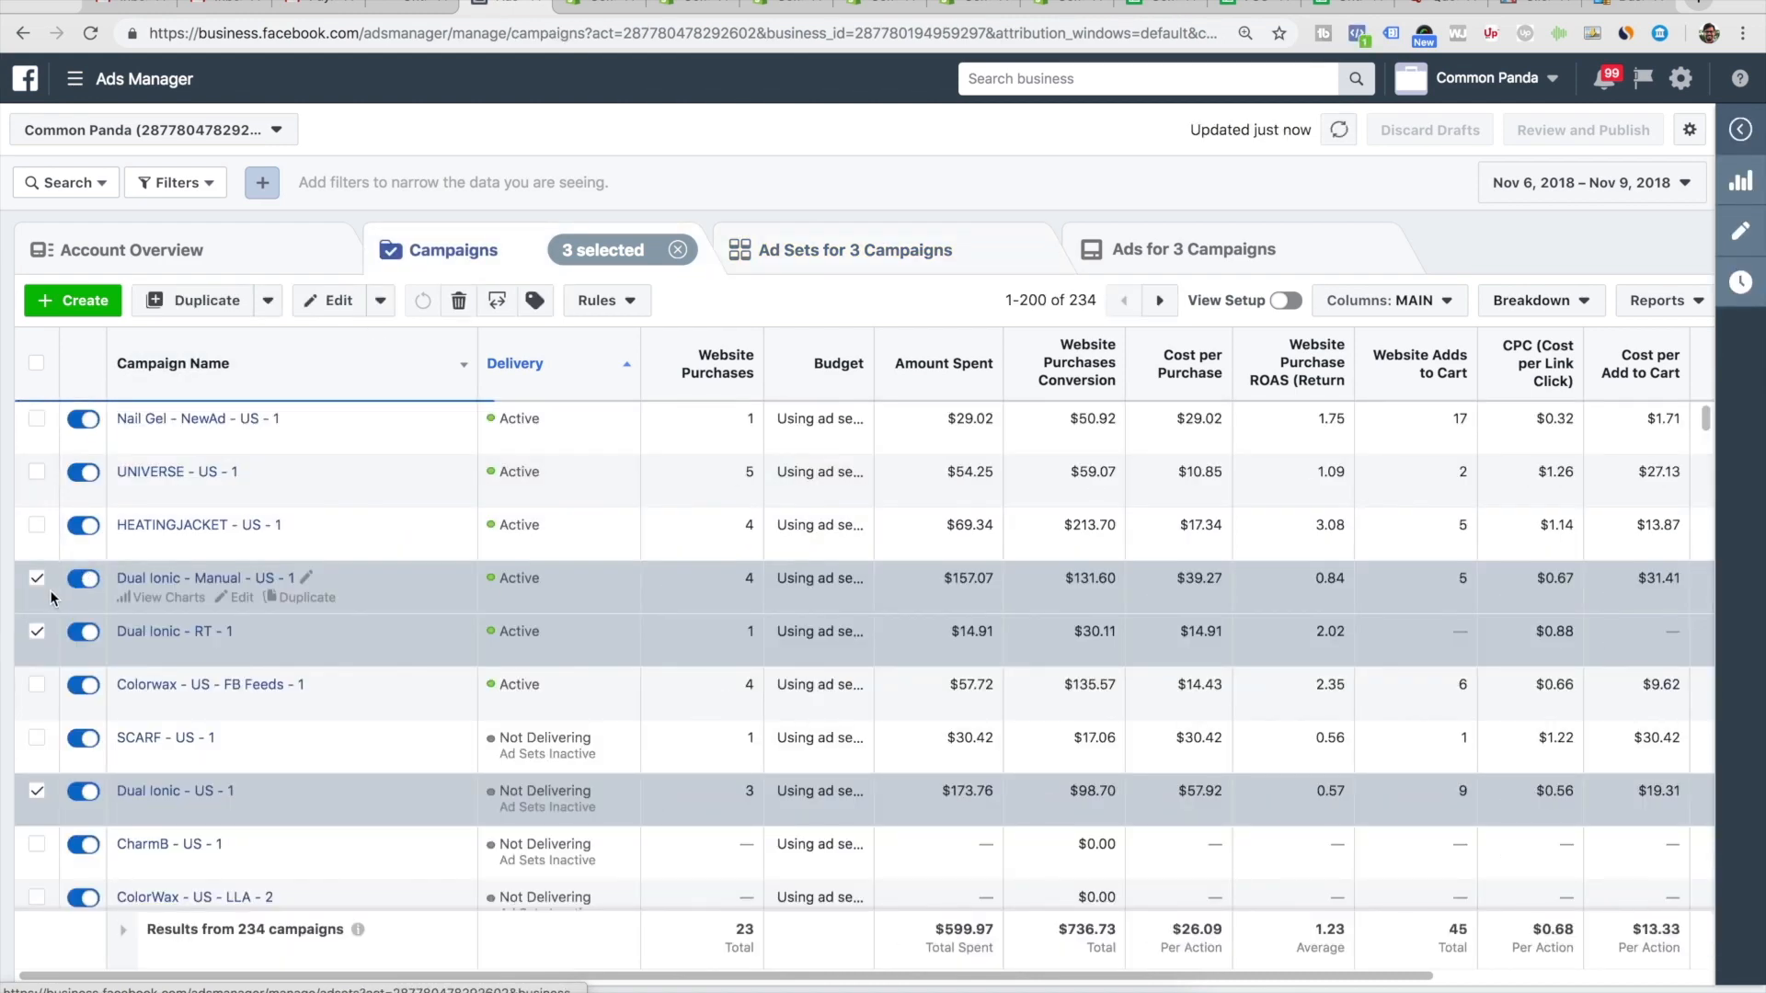
click(38, 579)
click(37, 631)
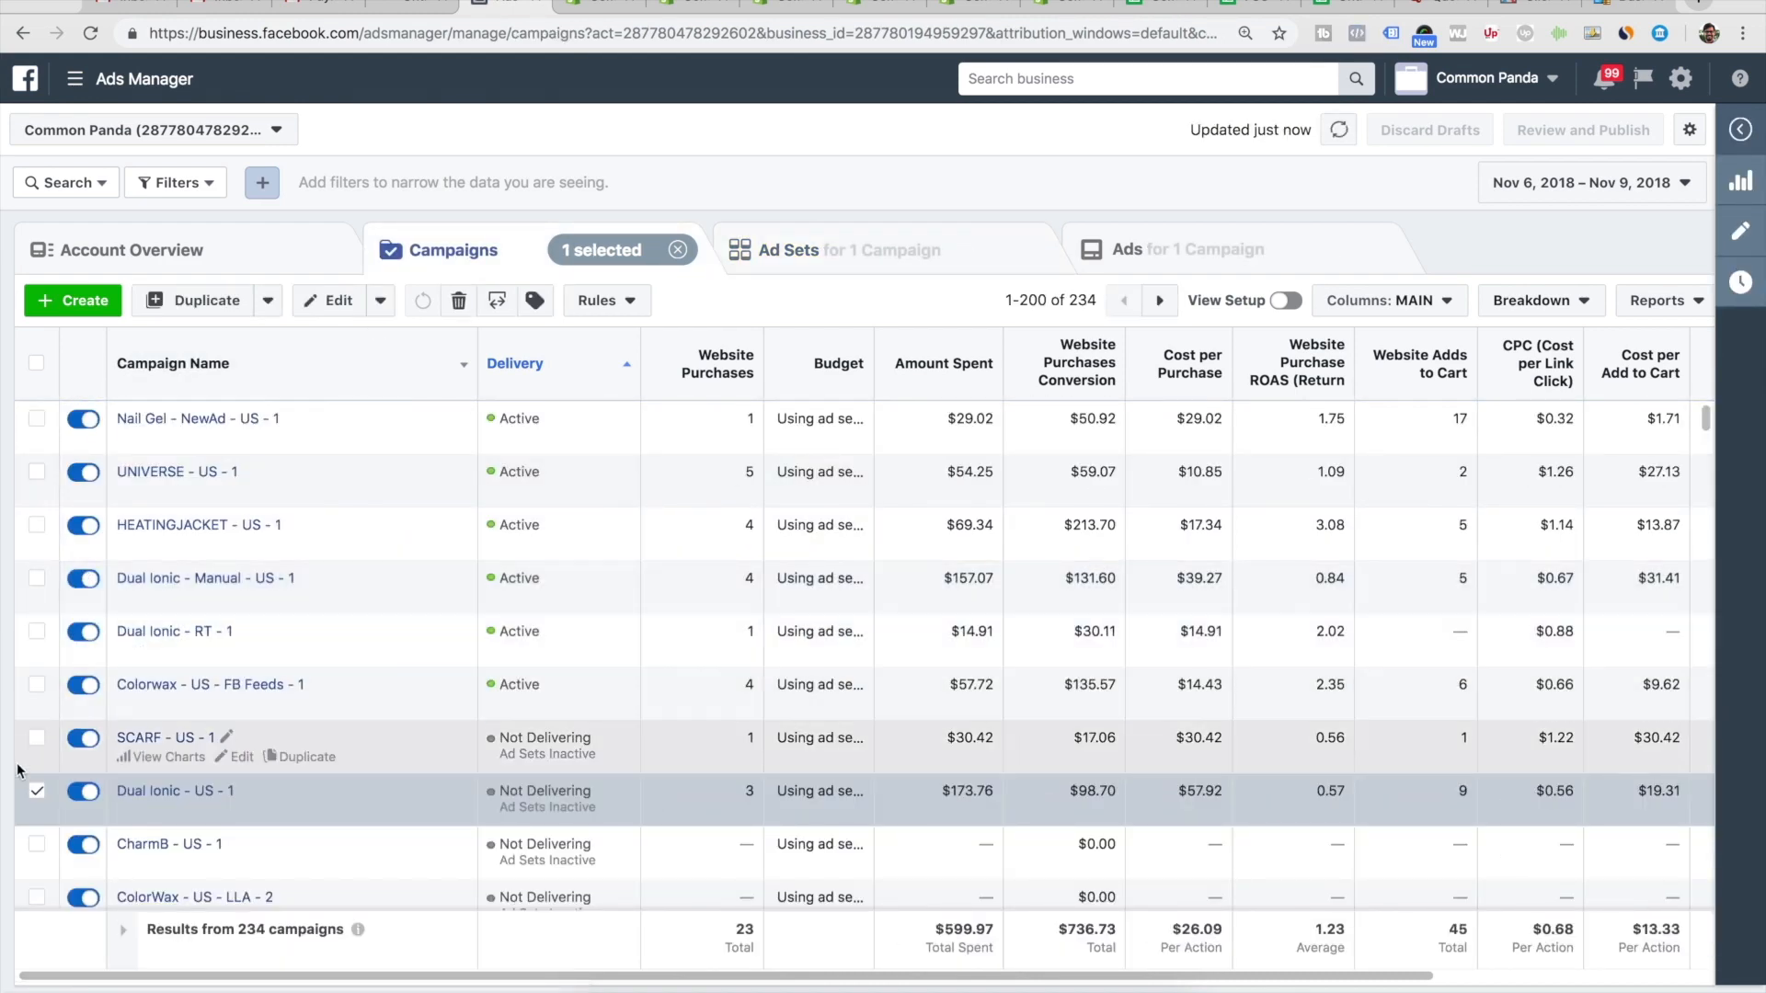
click(36, 790)
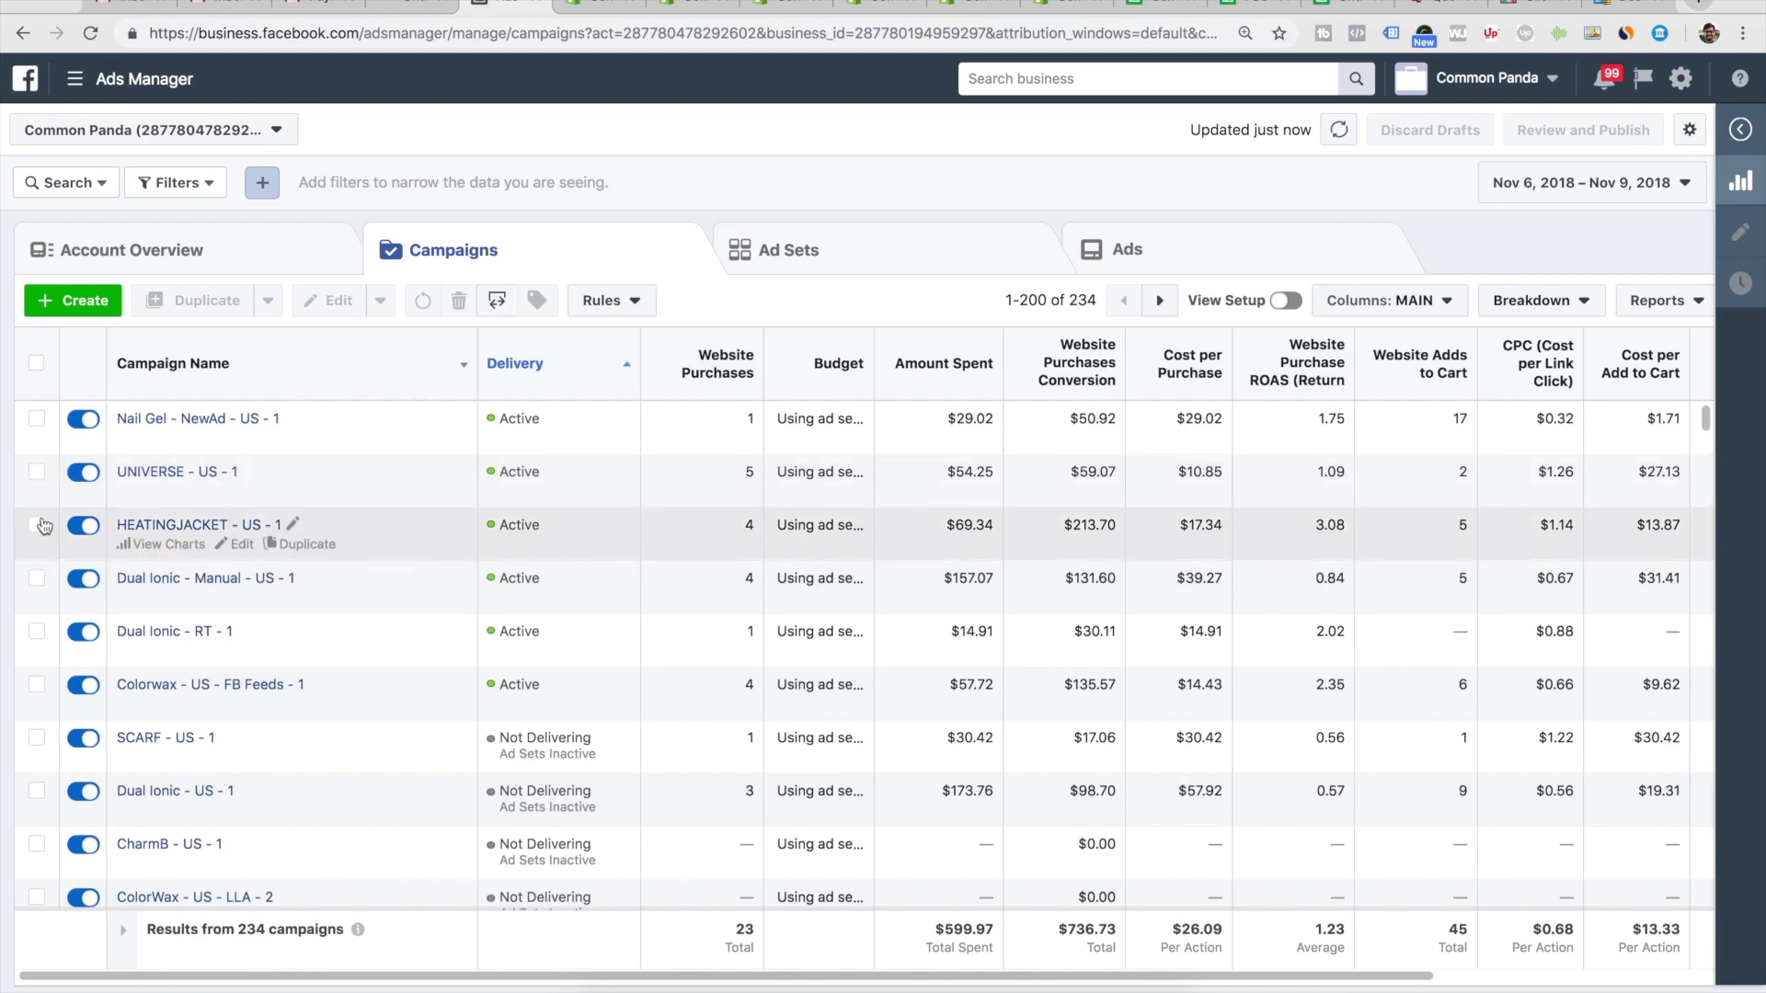
click(36, 524)
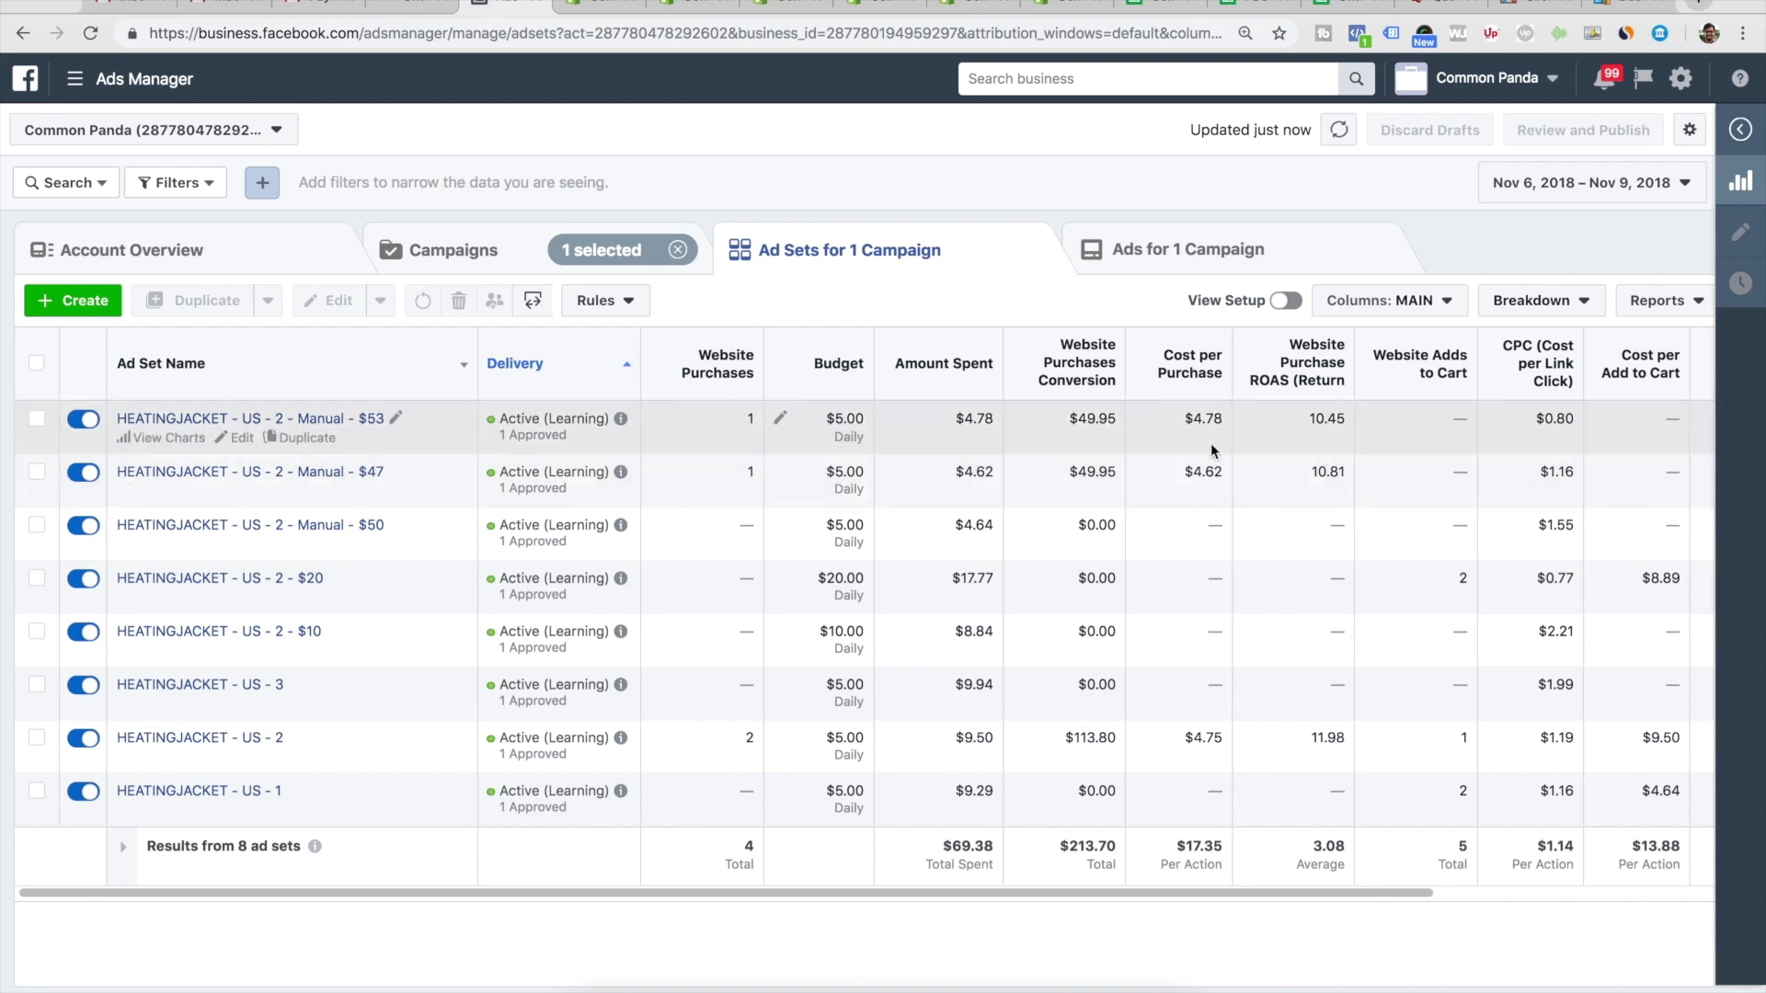
- Check the return on ad spend of "HEATINGJACKET - US - 2 - Manual - $47" and leave the ad set unselected
drag(1311, 474, 1330, 472)
click(1330, 473)
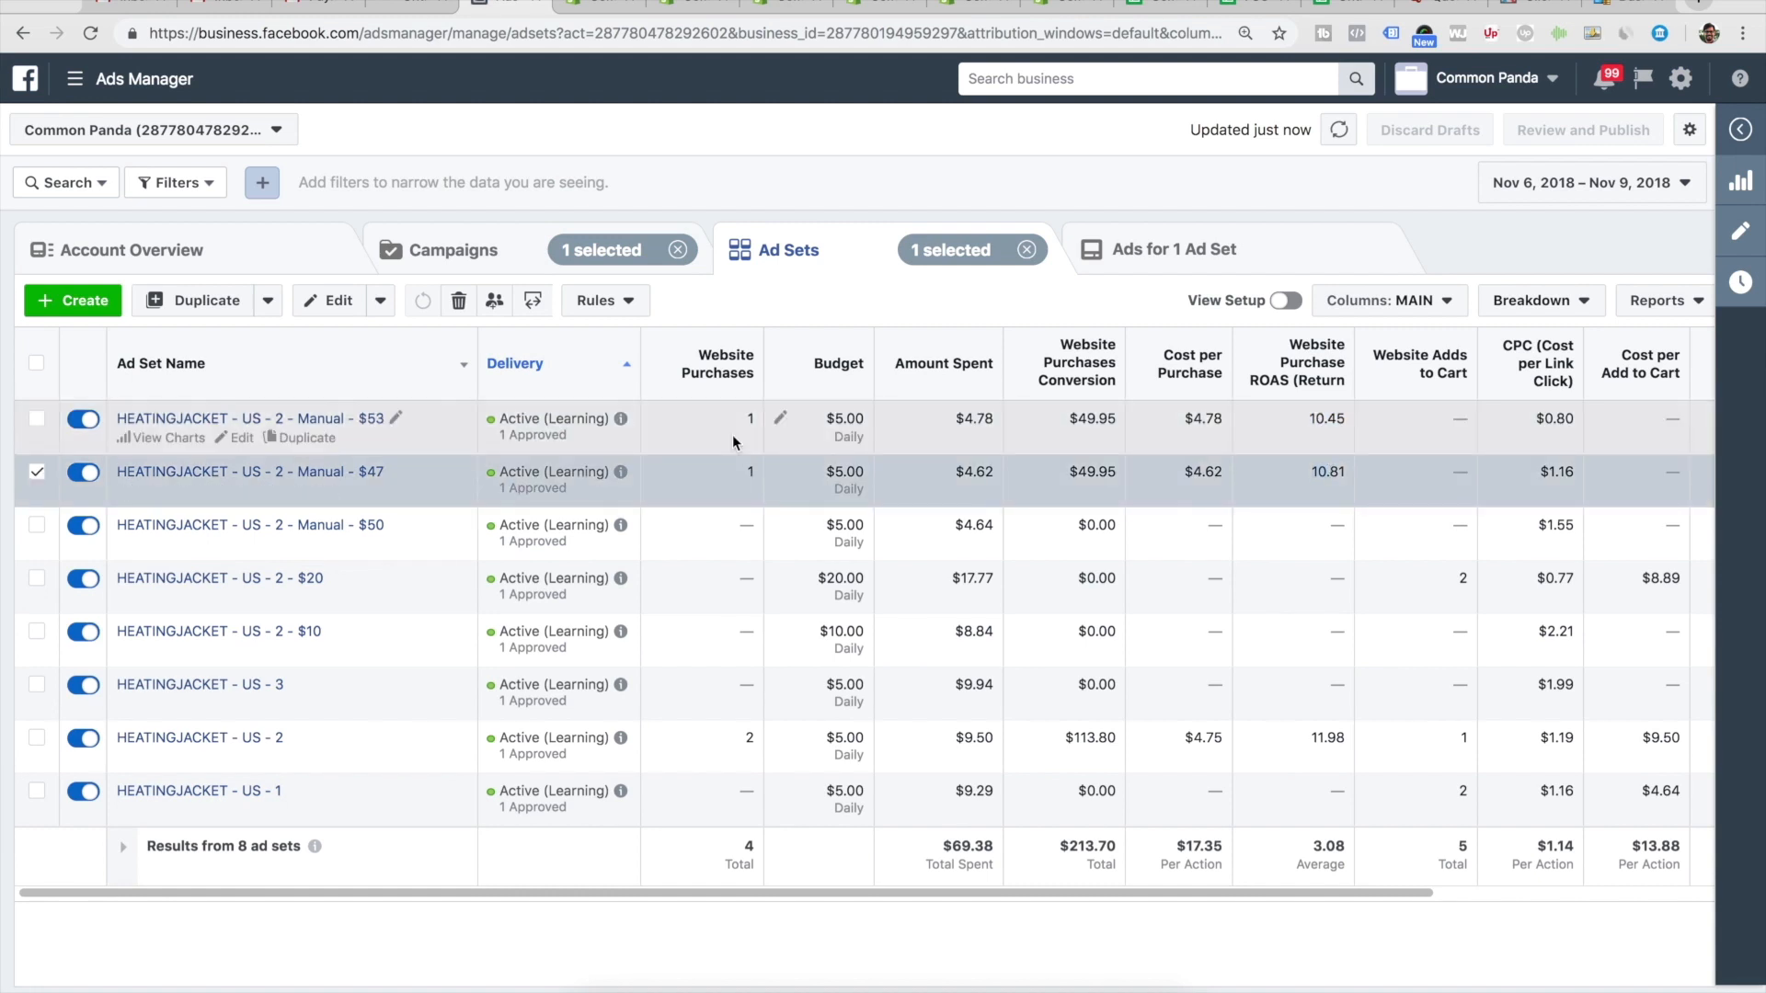
click(35, 475)
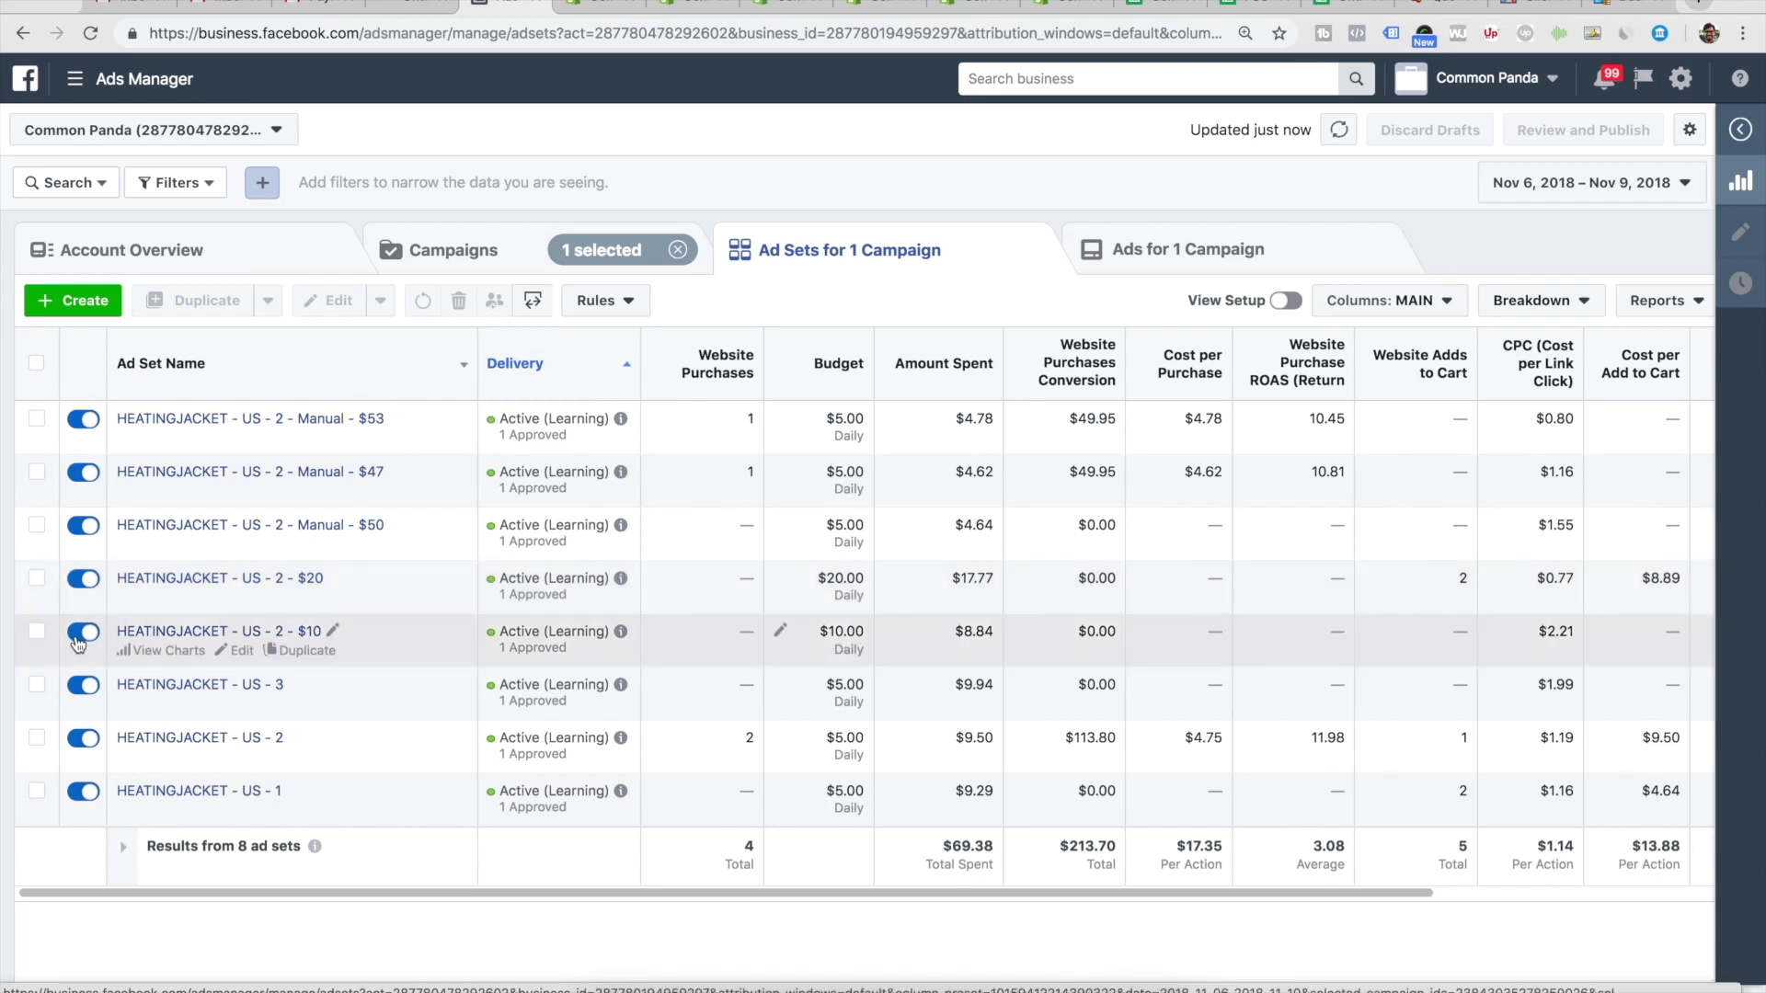
- Turn off the HEATINGJACKET ad sets "US - 2 - $10", "US - 2 - $20" and "US - 3", and check the amount spent by "US - 1"
click(80, 640)
click(80, 580)
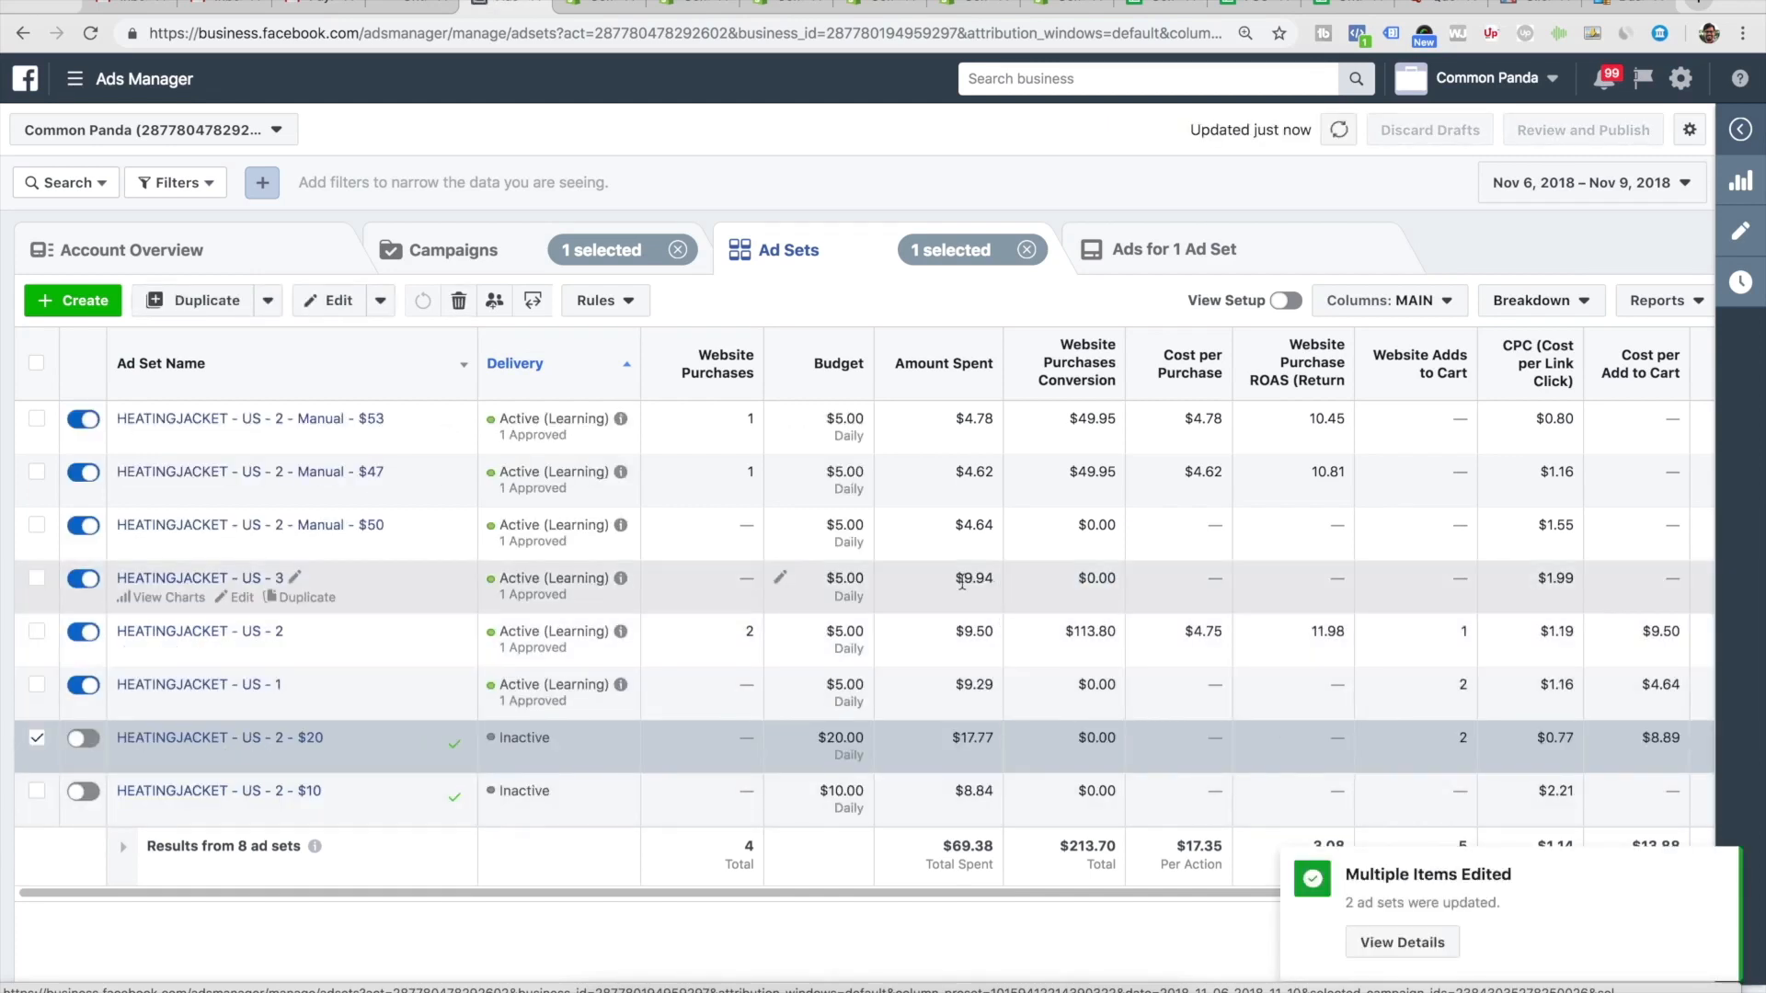
click(82, 579)
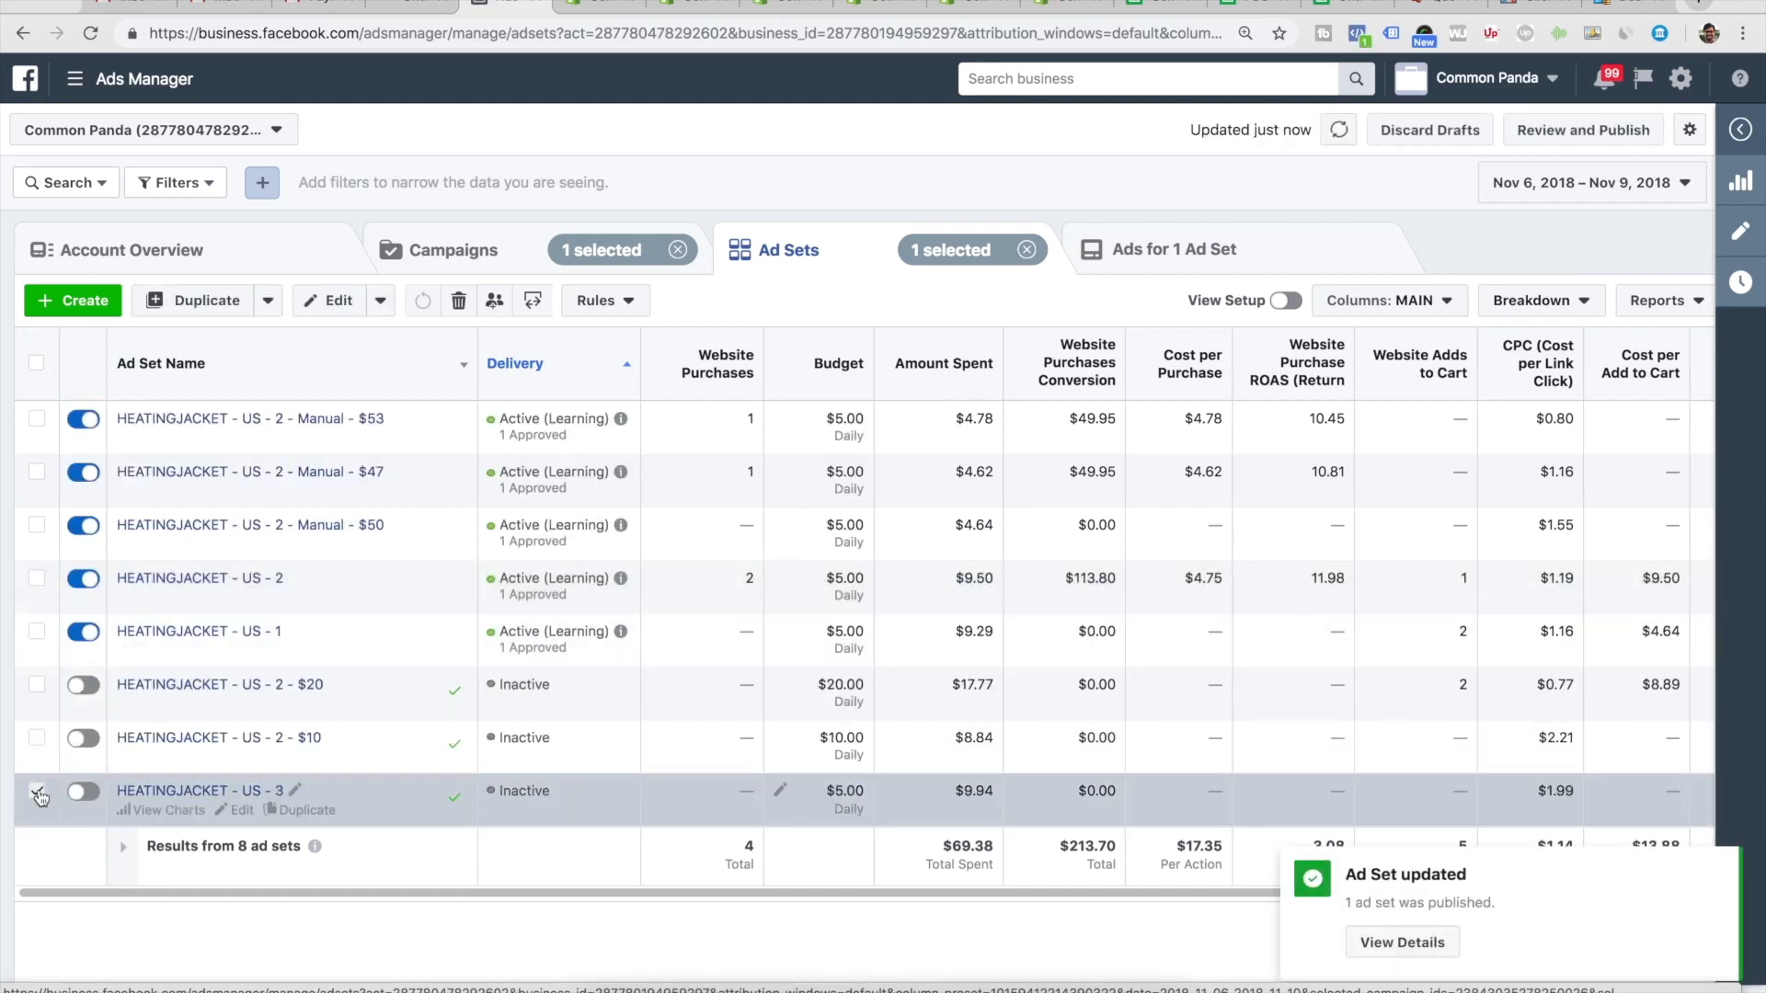
click(36, 791)
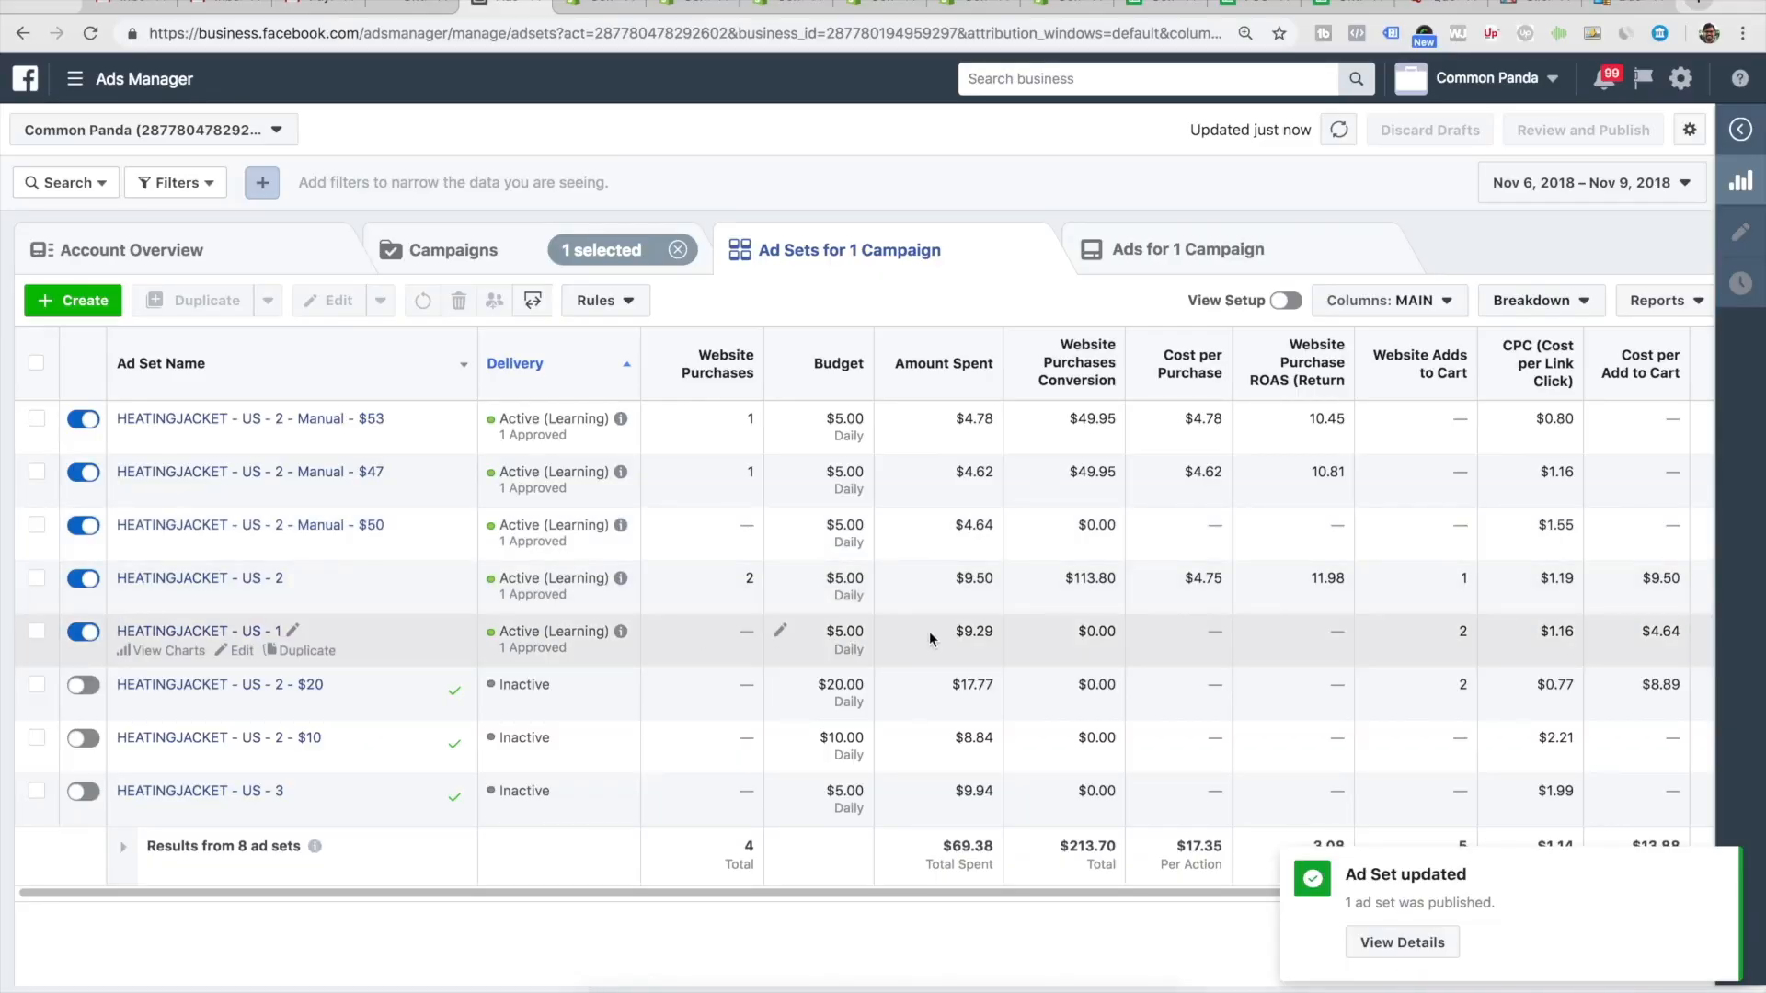
drag(966, 628, 995, 627)
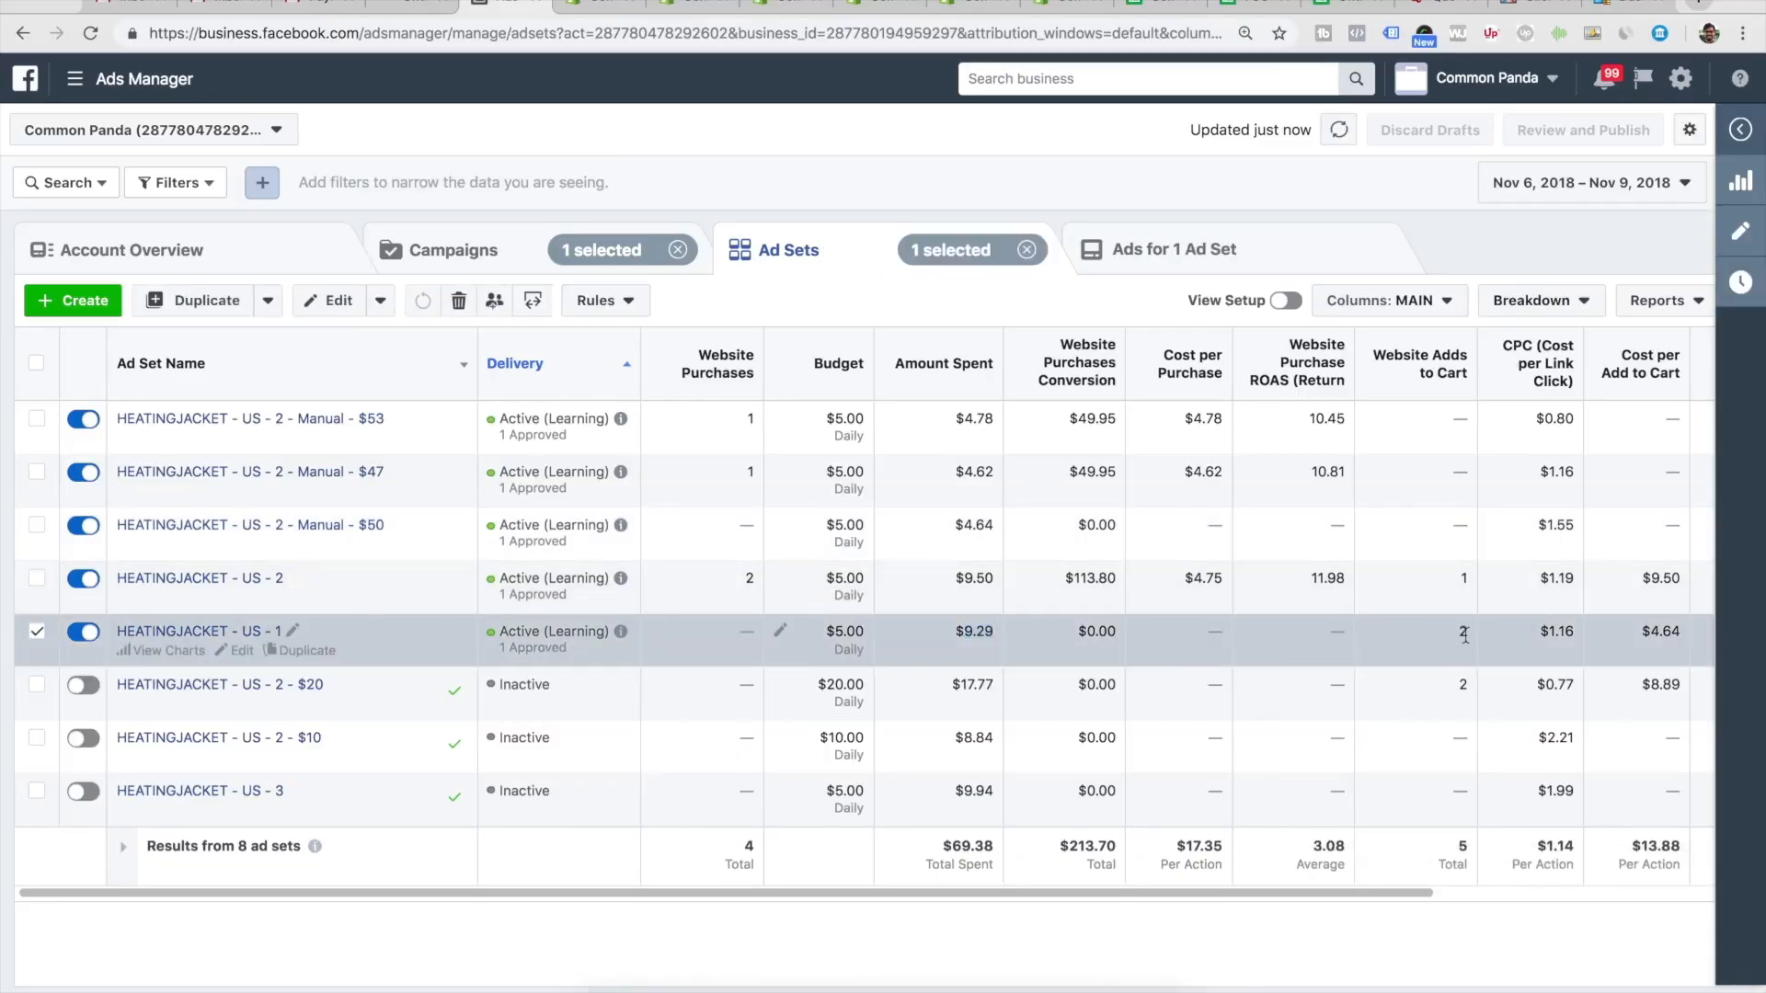
click(36, 636)
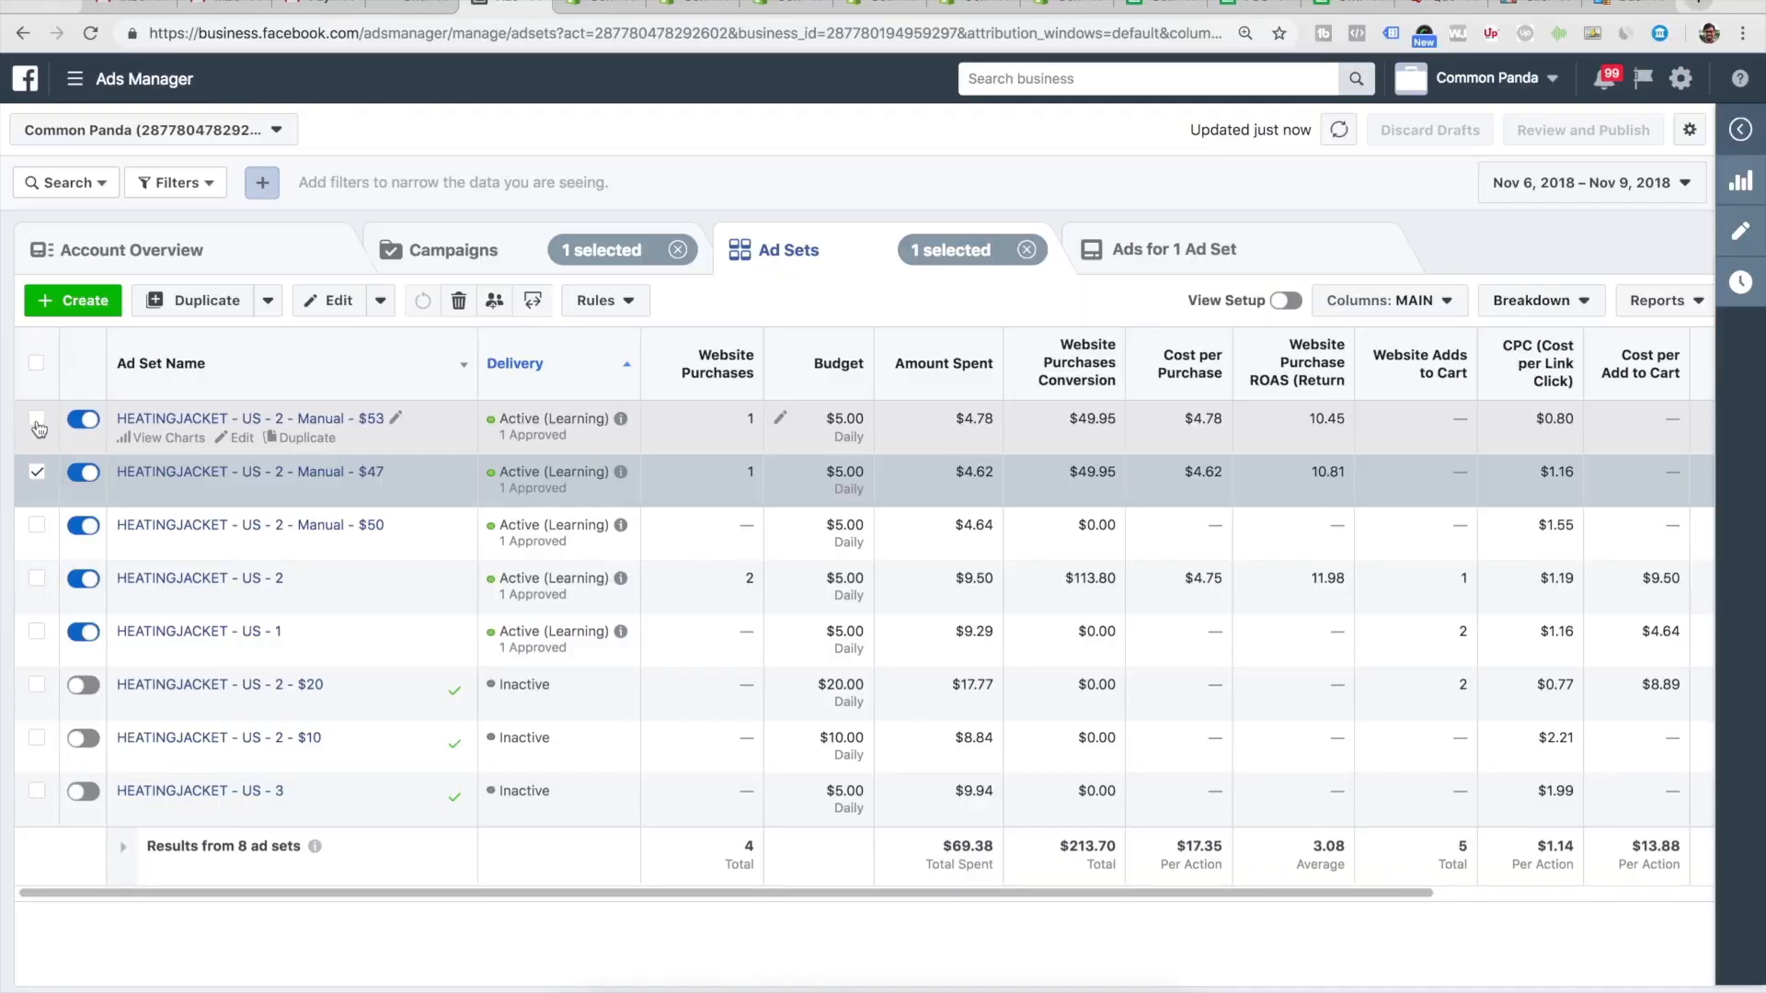
- Duplicate the "Manual - $53" and "Manual - $47" ad sets into their original campaign with 5 copies of each
click(37, 421)
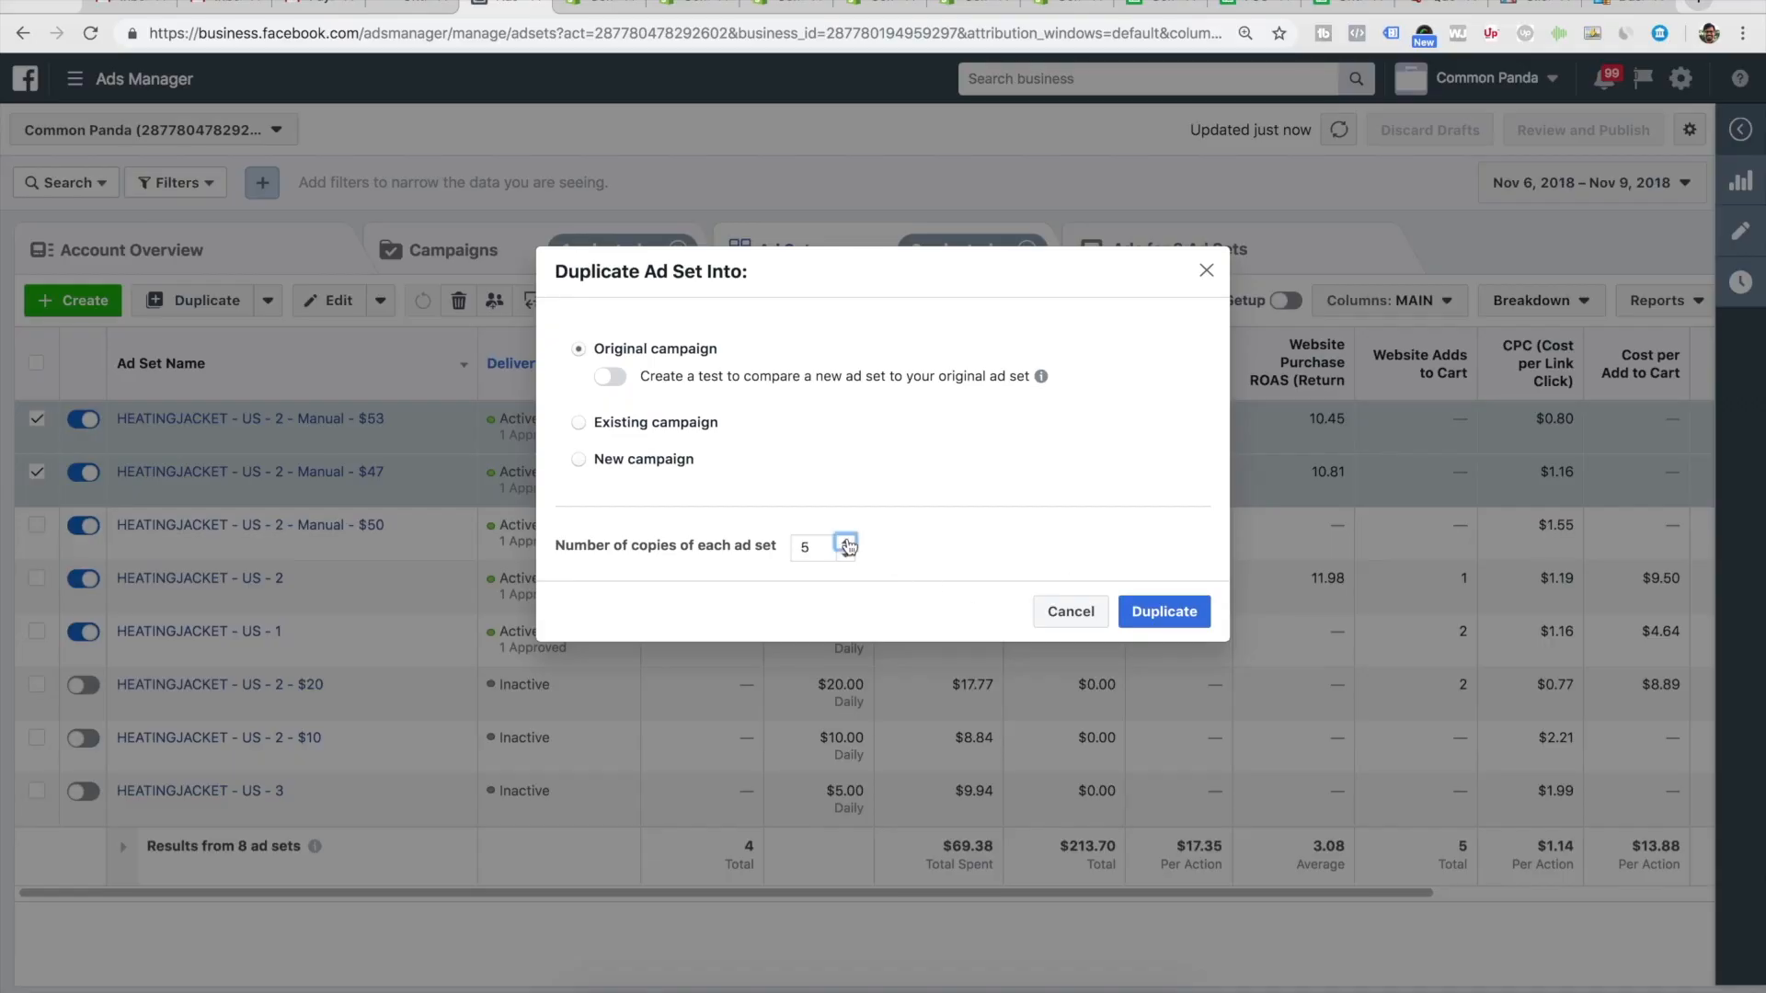
click(1191, 616)
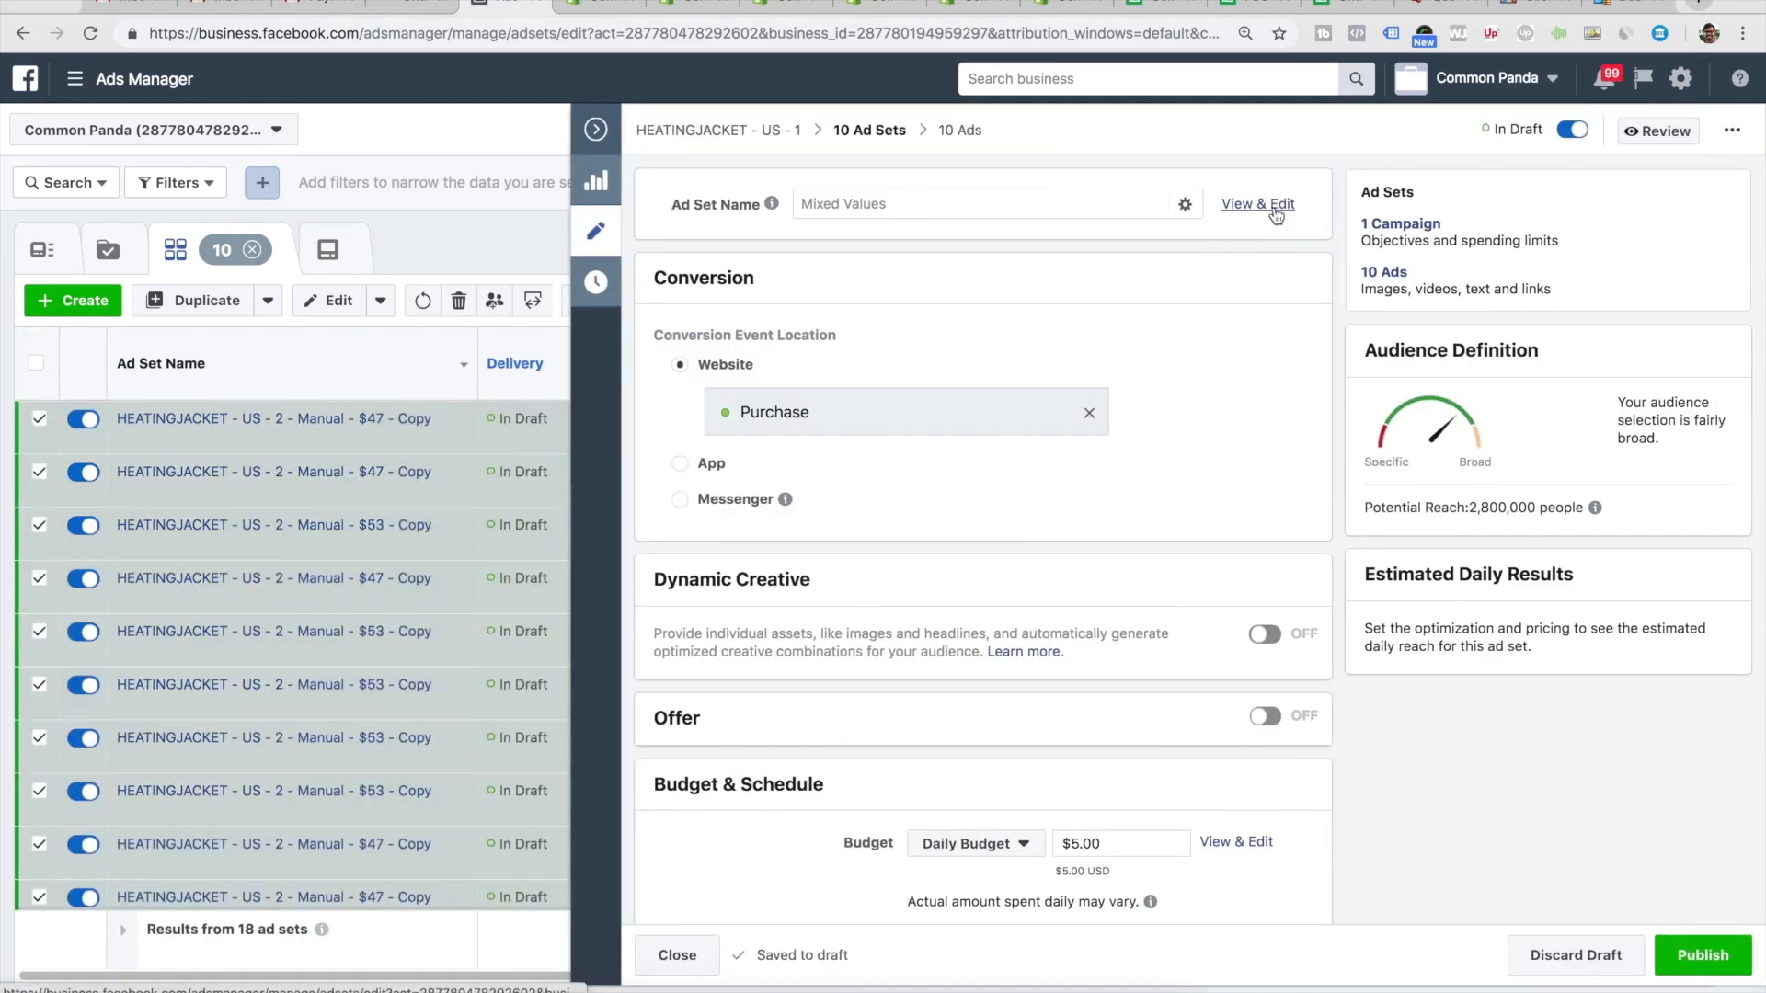
- Set the start of the ten duplicated ad sets to Nov 9, 2018 at 12:00AM, checking it against the computer's clock
scroll(1212, 566, down, 9)
scroll(1212, 567, up, 4)
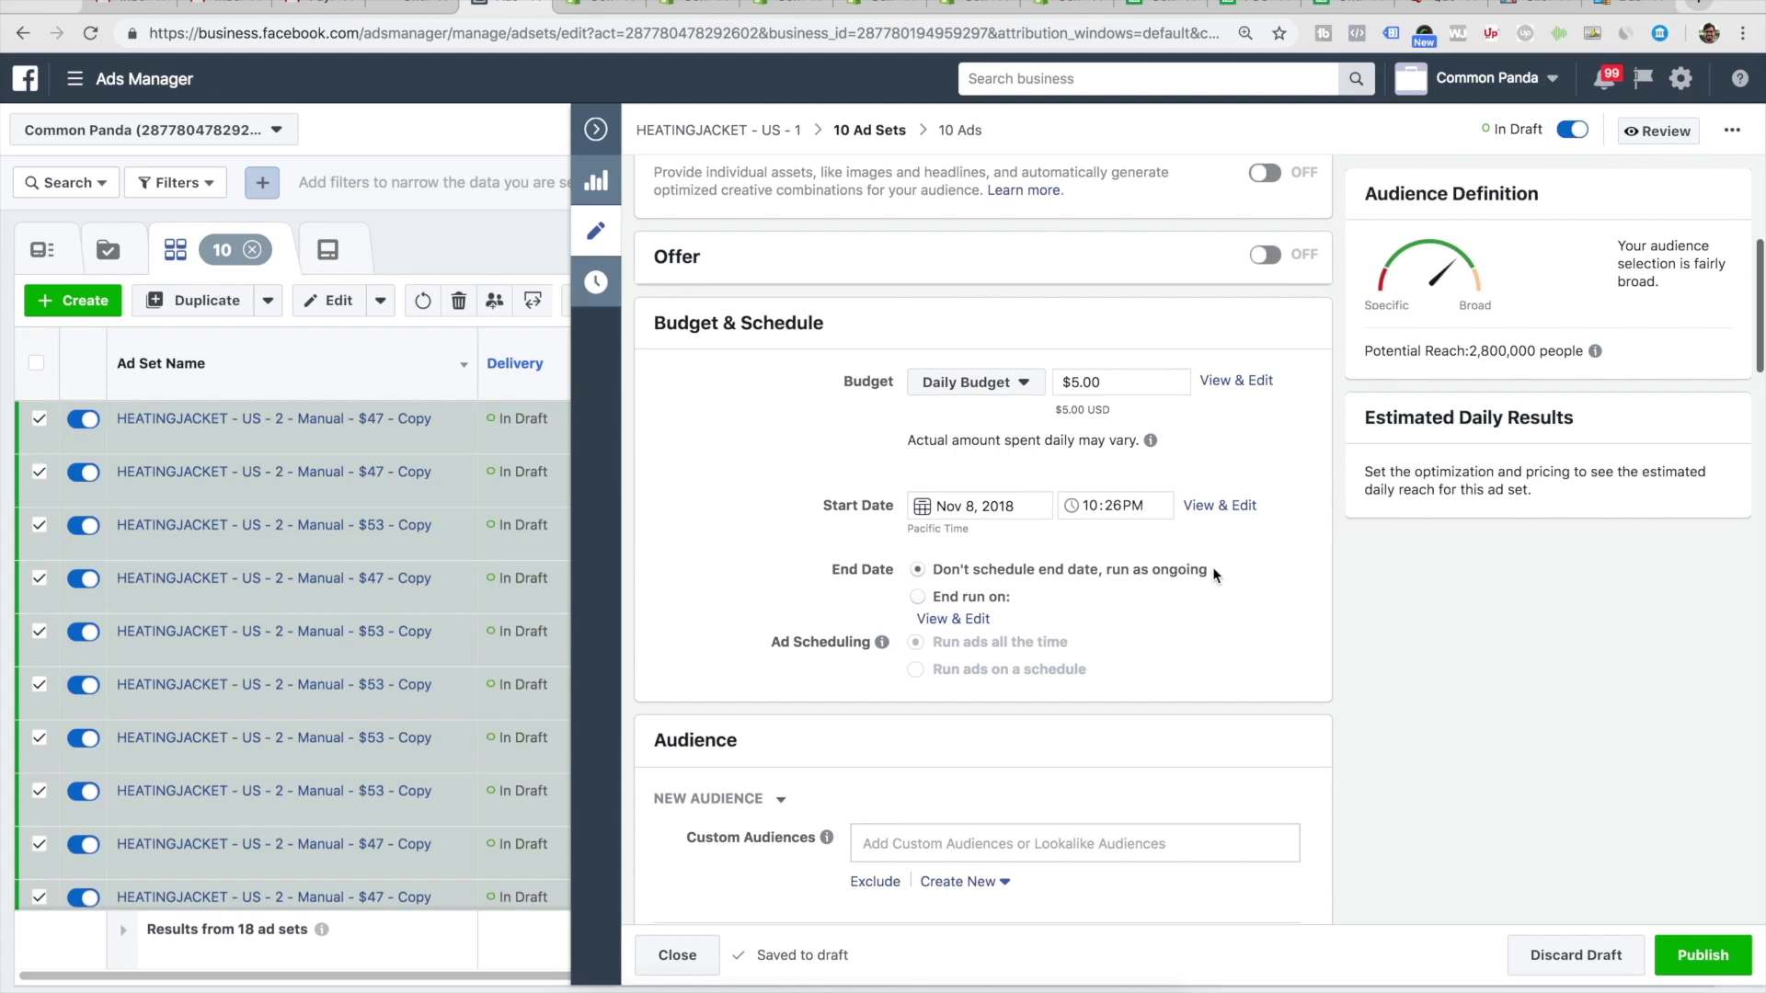
click(980, 512)
click(1117, 635)
click(1091, 506)
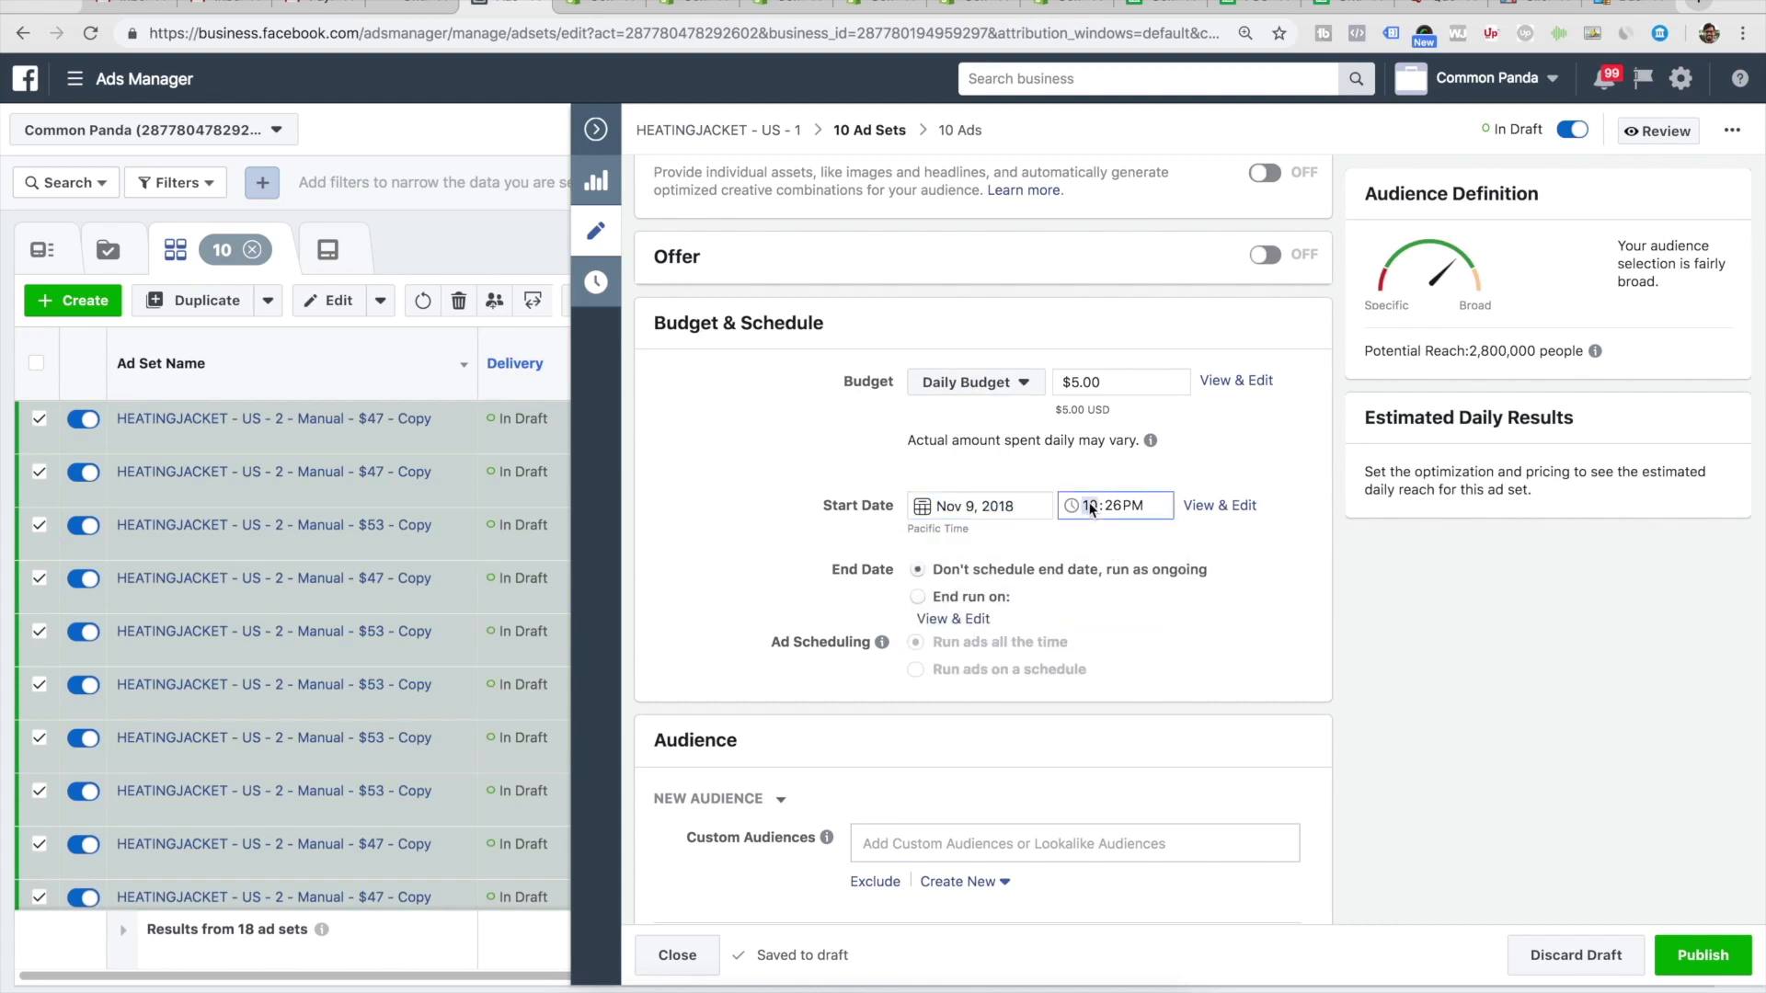
text(12)
click(1113, 507)
text(00)
click(1139, 506)
text(a)
click(1199, 582)
click(1466, 1)
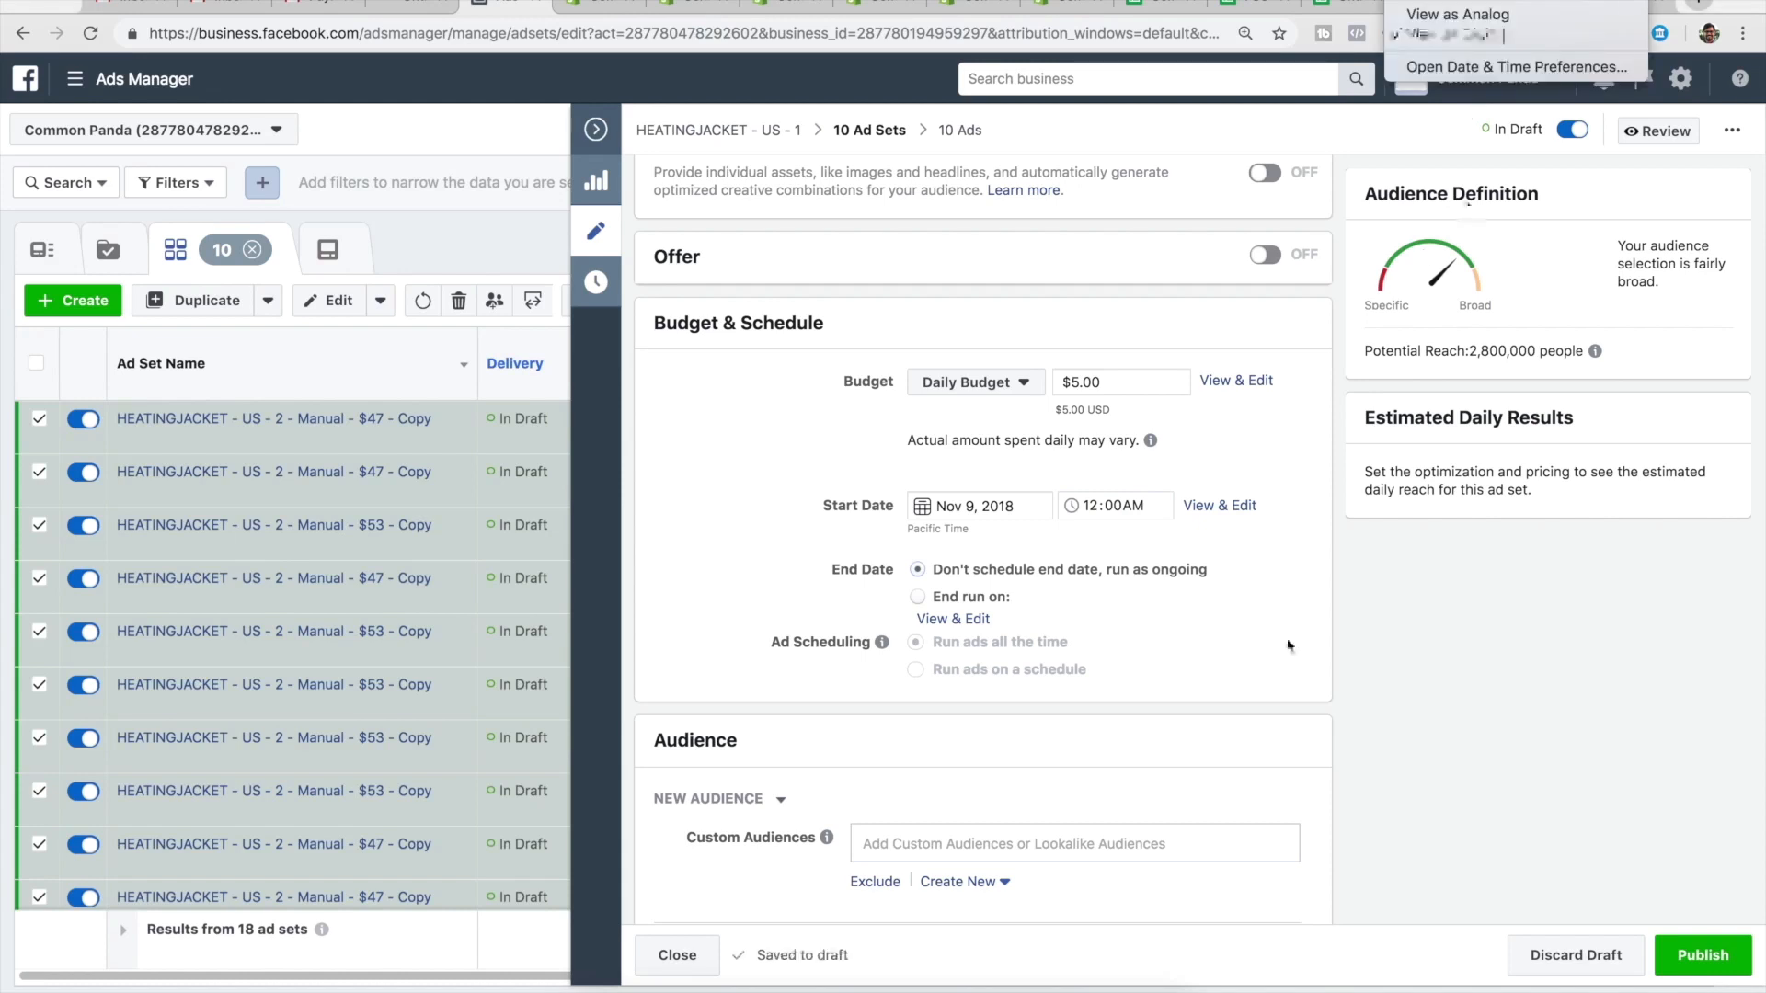
click(1205, 646)
- Open the bid strategy list for the ten copies and rename them to end in $54, $55, $56, $57, $51, $49, $48, $44, $46 and $45
scroll(1204, 645, down, 8)
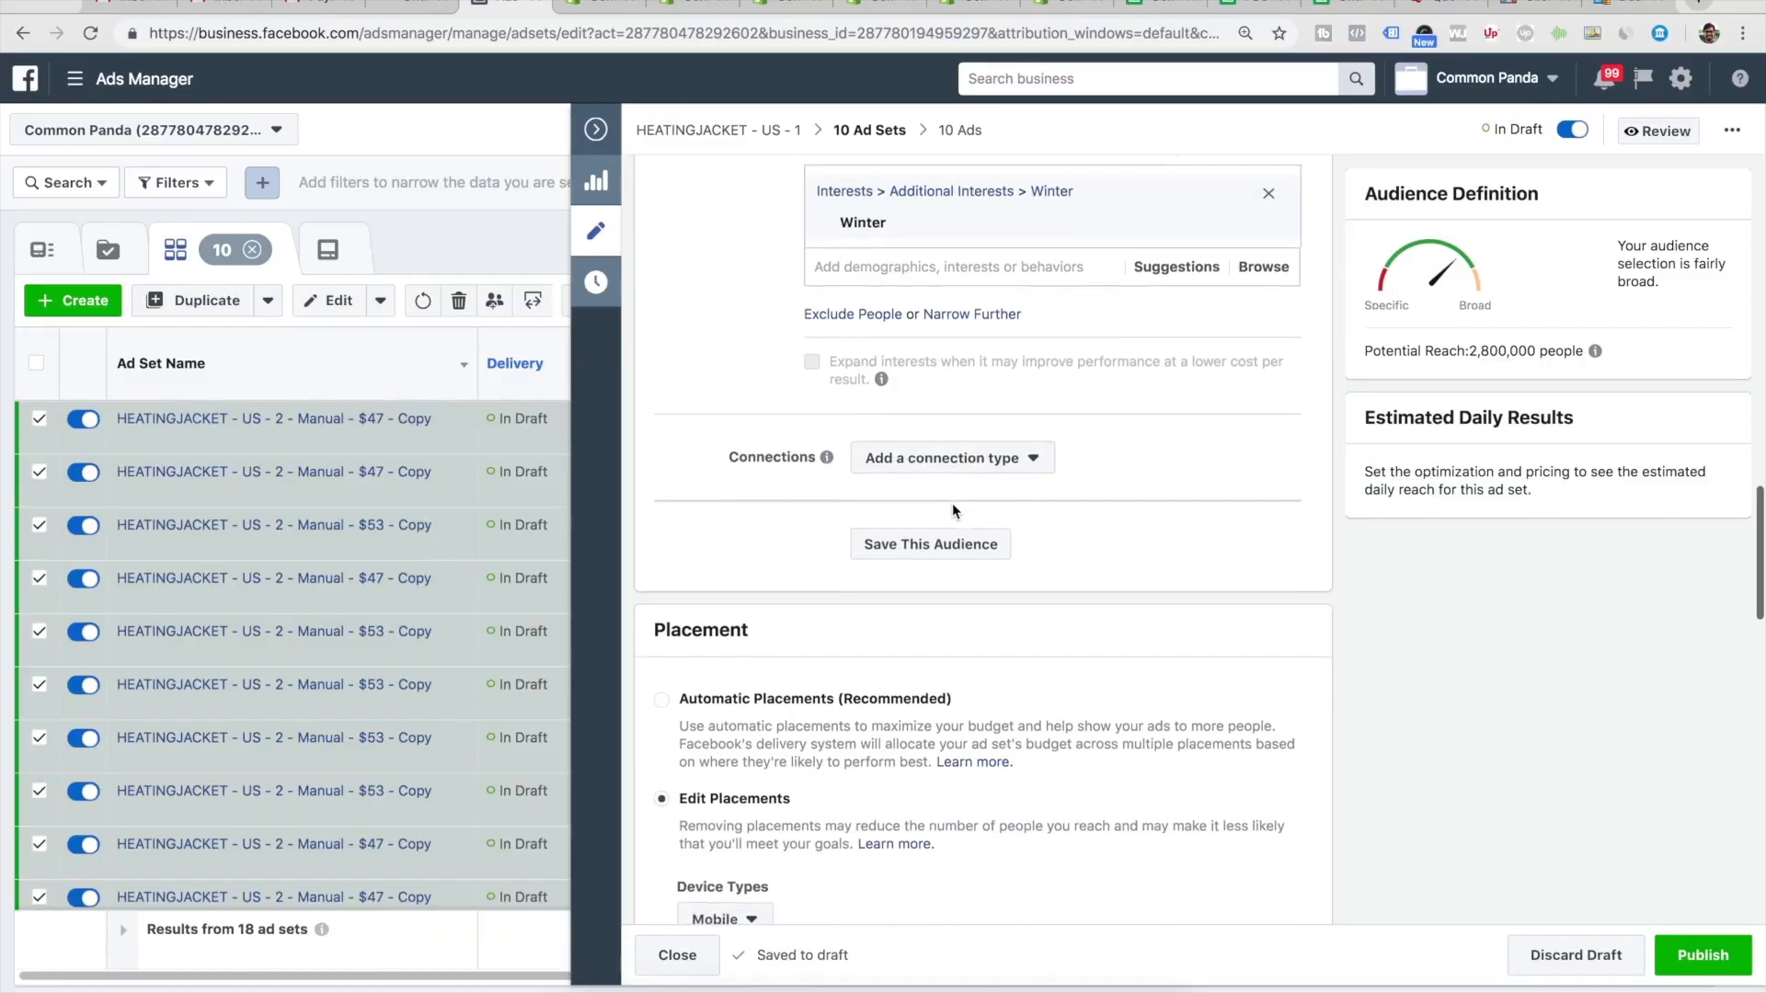
scroll(952, 504, down, 10)
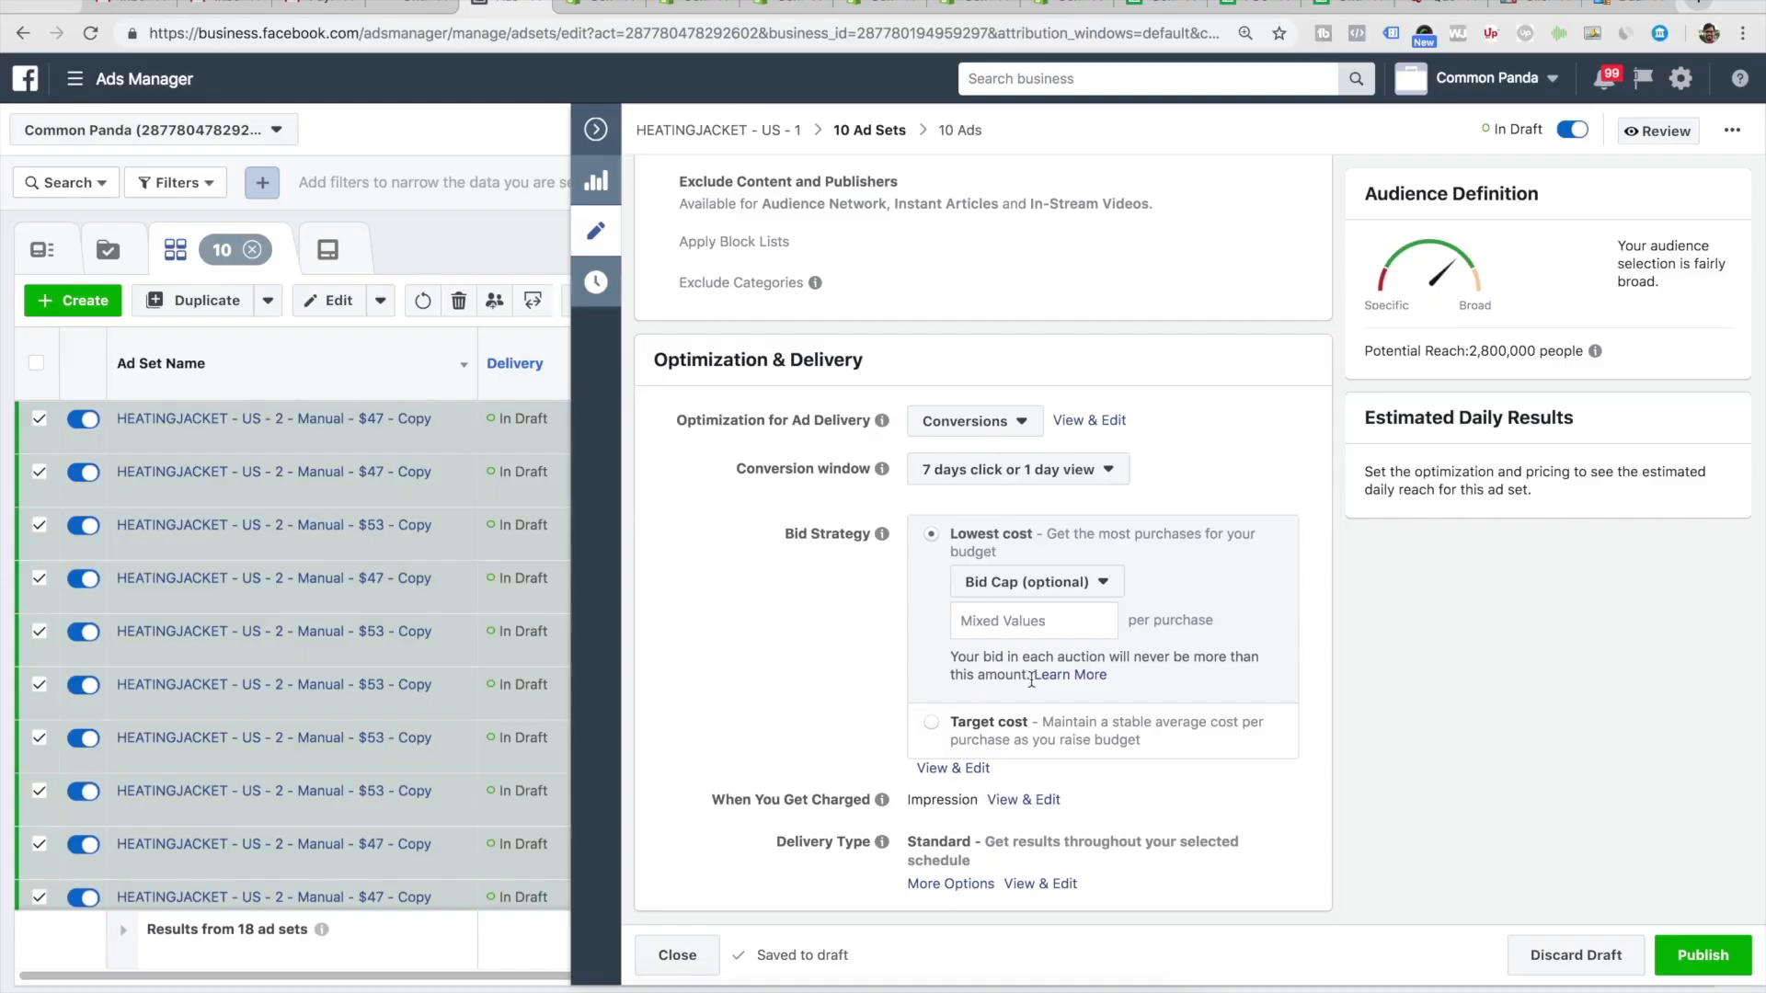
click(941, 769)
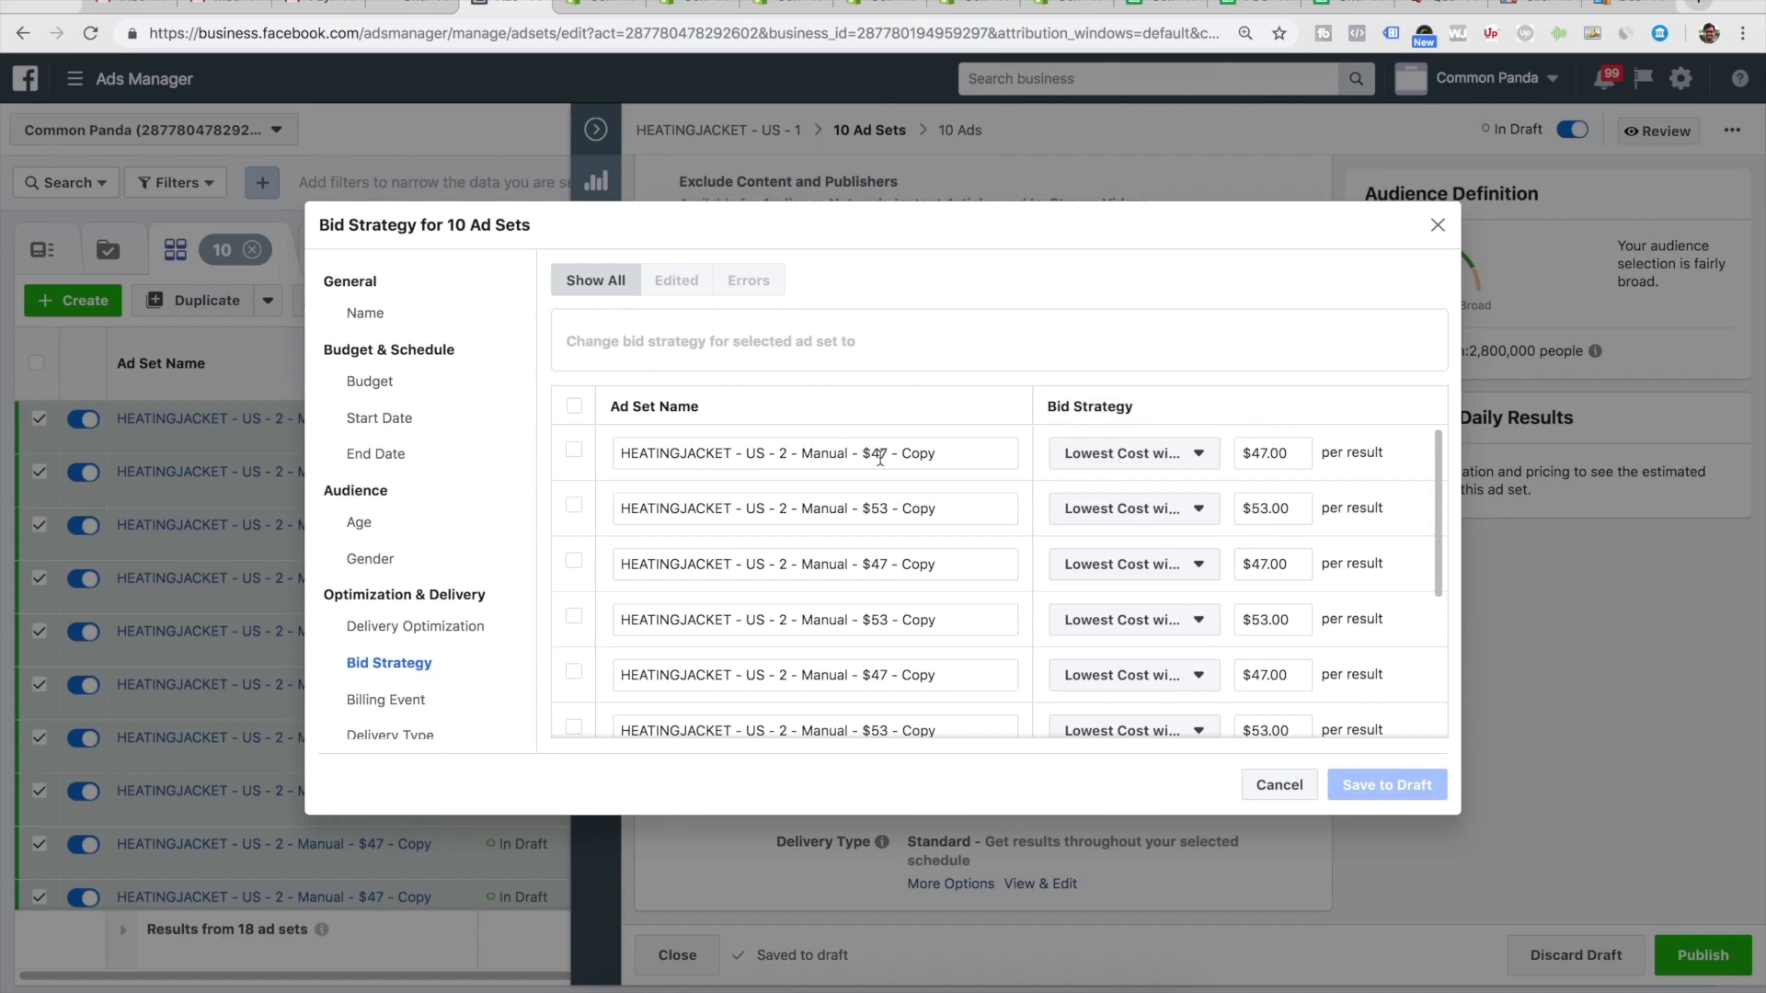
drag(872, 454, 968, 452)
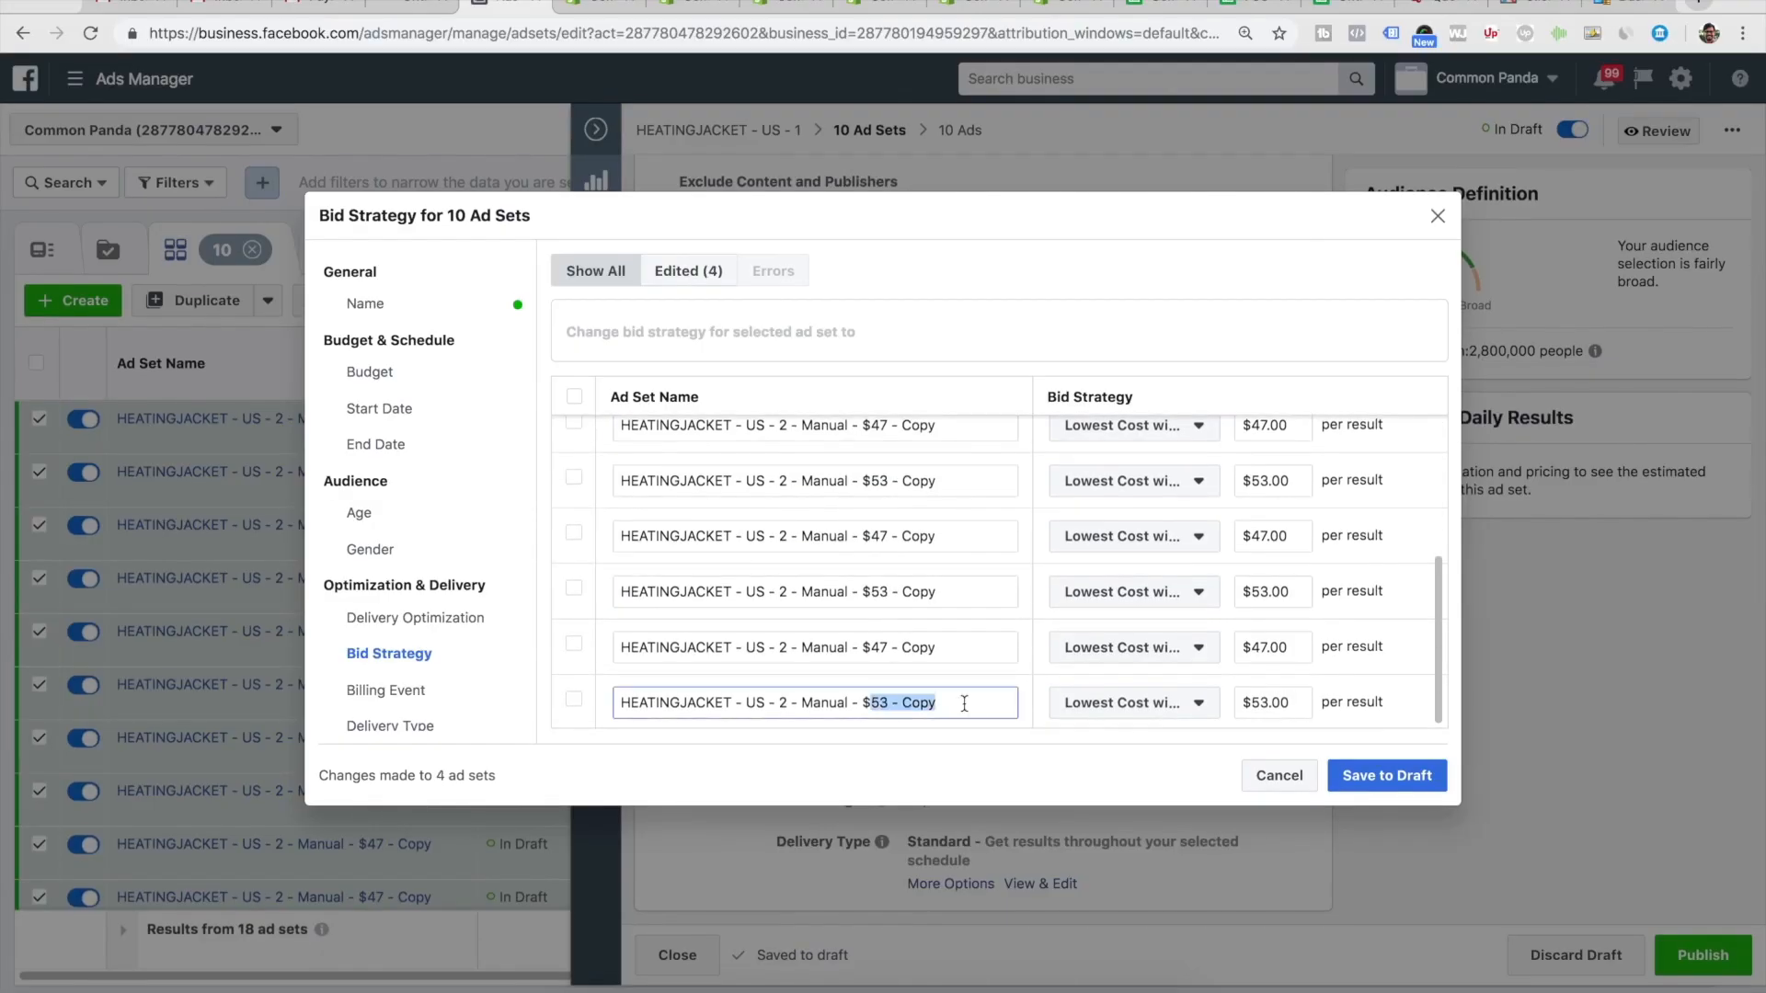
text(456)
drag(873, 591, 969, 592)
text(44)
drag(877, 536, 985, 537)
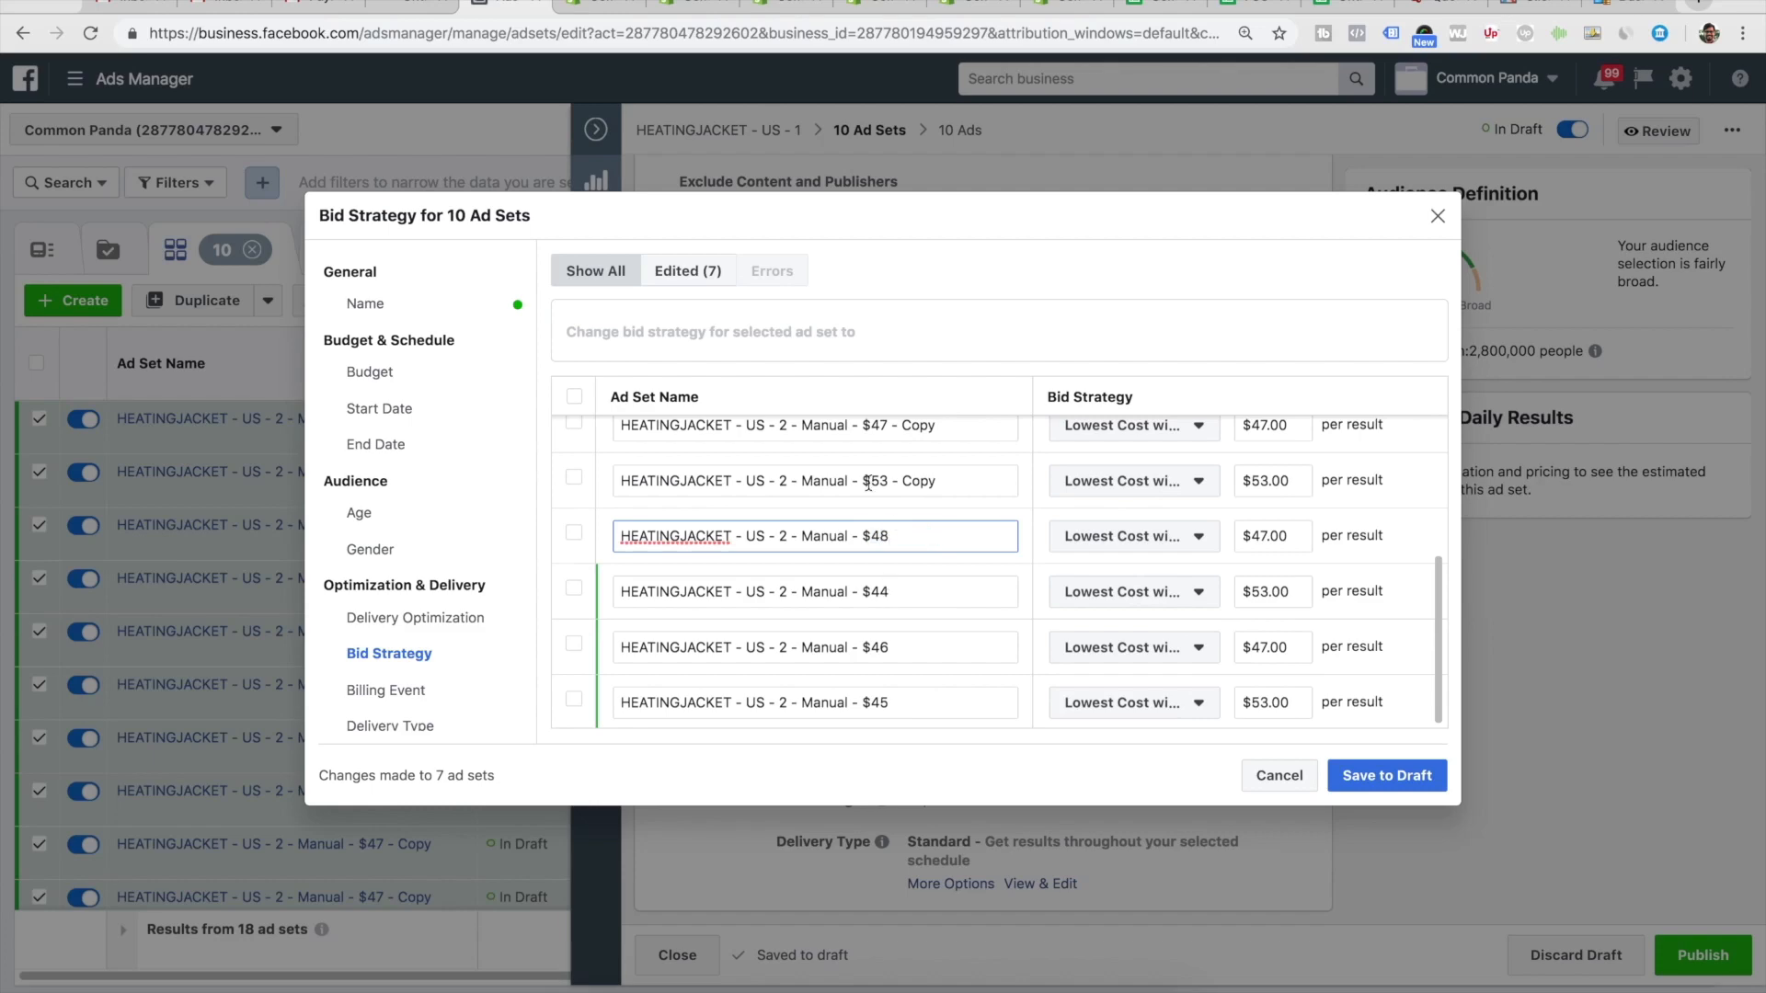
drag(871, 482, 957, 488)
text(49)
scroll(947, 533, up, 3)
scroll(877, 649, down, 1)
drag(872, 620, 995, 622)
text(51)
click(1019, 591)
scroll(983, 607, down, 2)
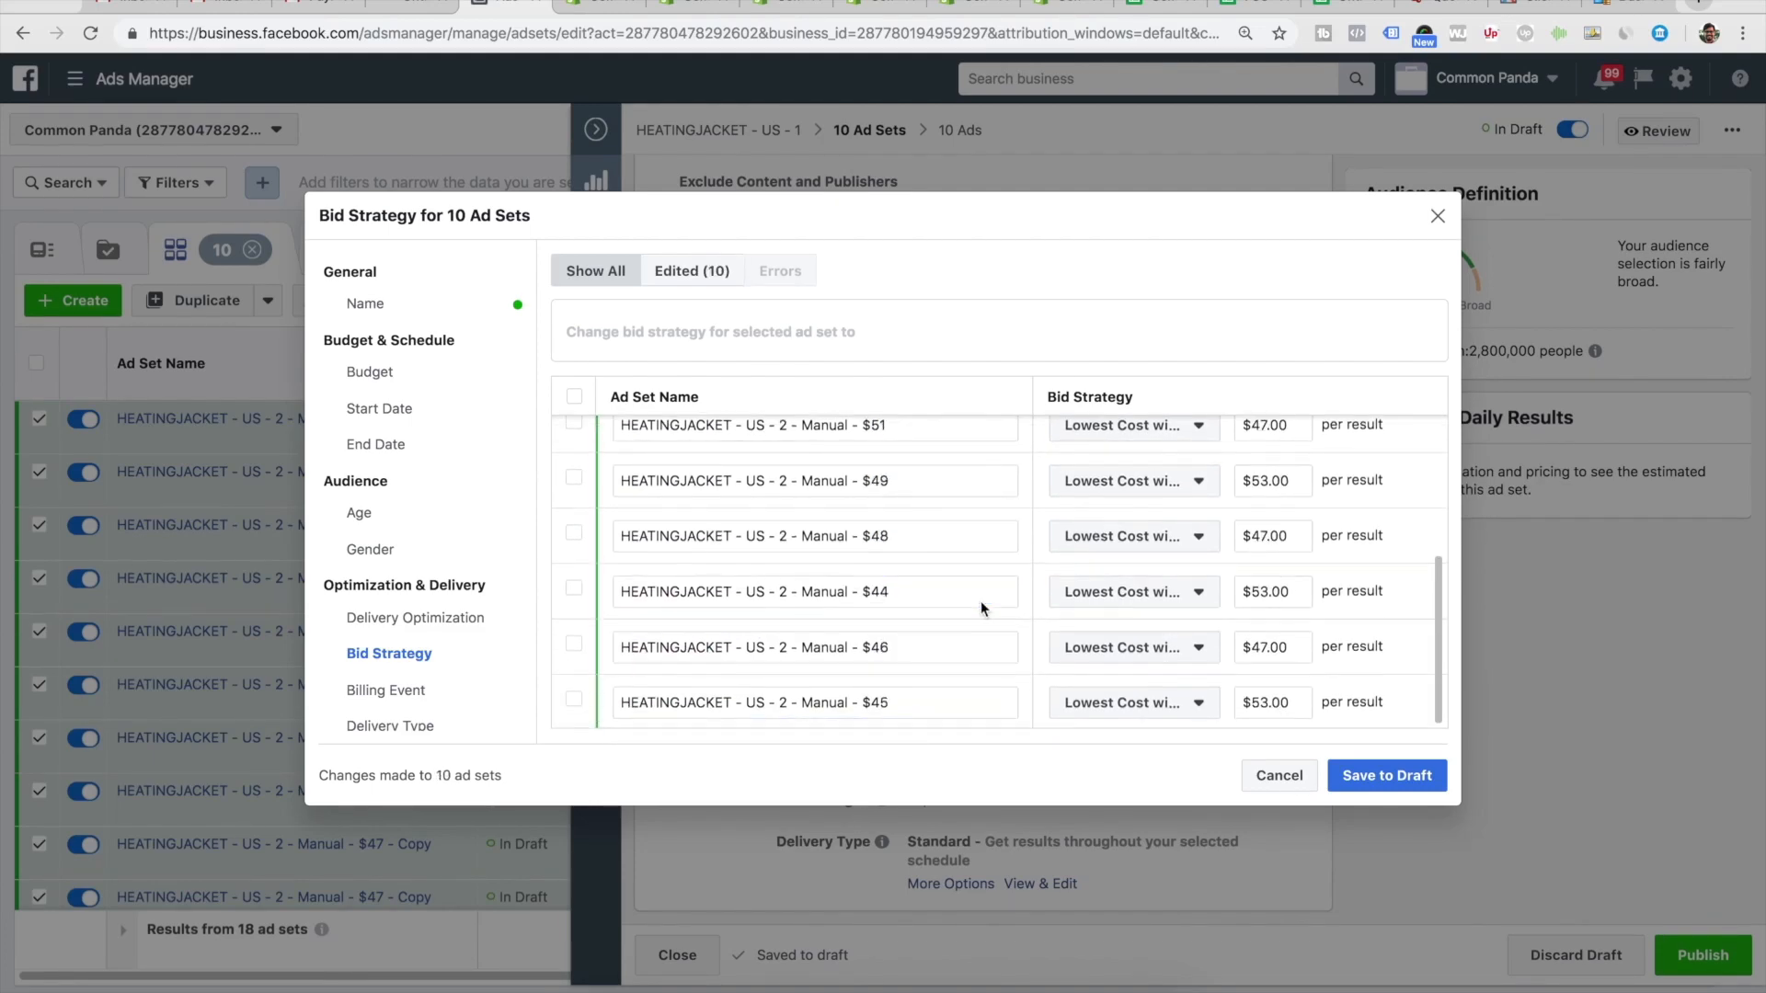
- Set each copy's bid cap to the dollar amount in its name, from $44 to $57, and save the changes to draft
scroll(982, 609, up, 3)
drag(1250, 444, 1299, 445)
text(54)
drag(1250, 500, 1299, 500)
text(55)
drag(1250, 555, 1298, 556)
text(56)
drag(1250, 610, 1298, 619)
scroll(1255, 567, down, 1)
text(51)
scroll(1252, 598, down, 2)
text(49484)
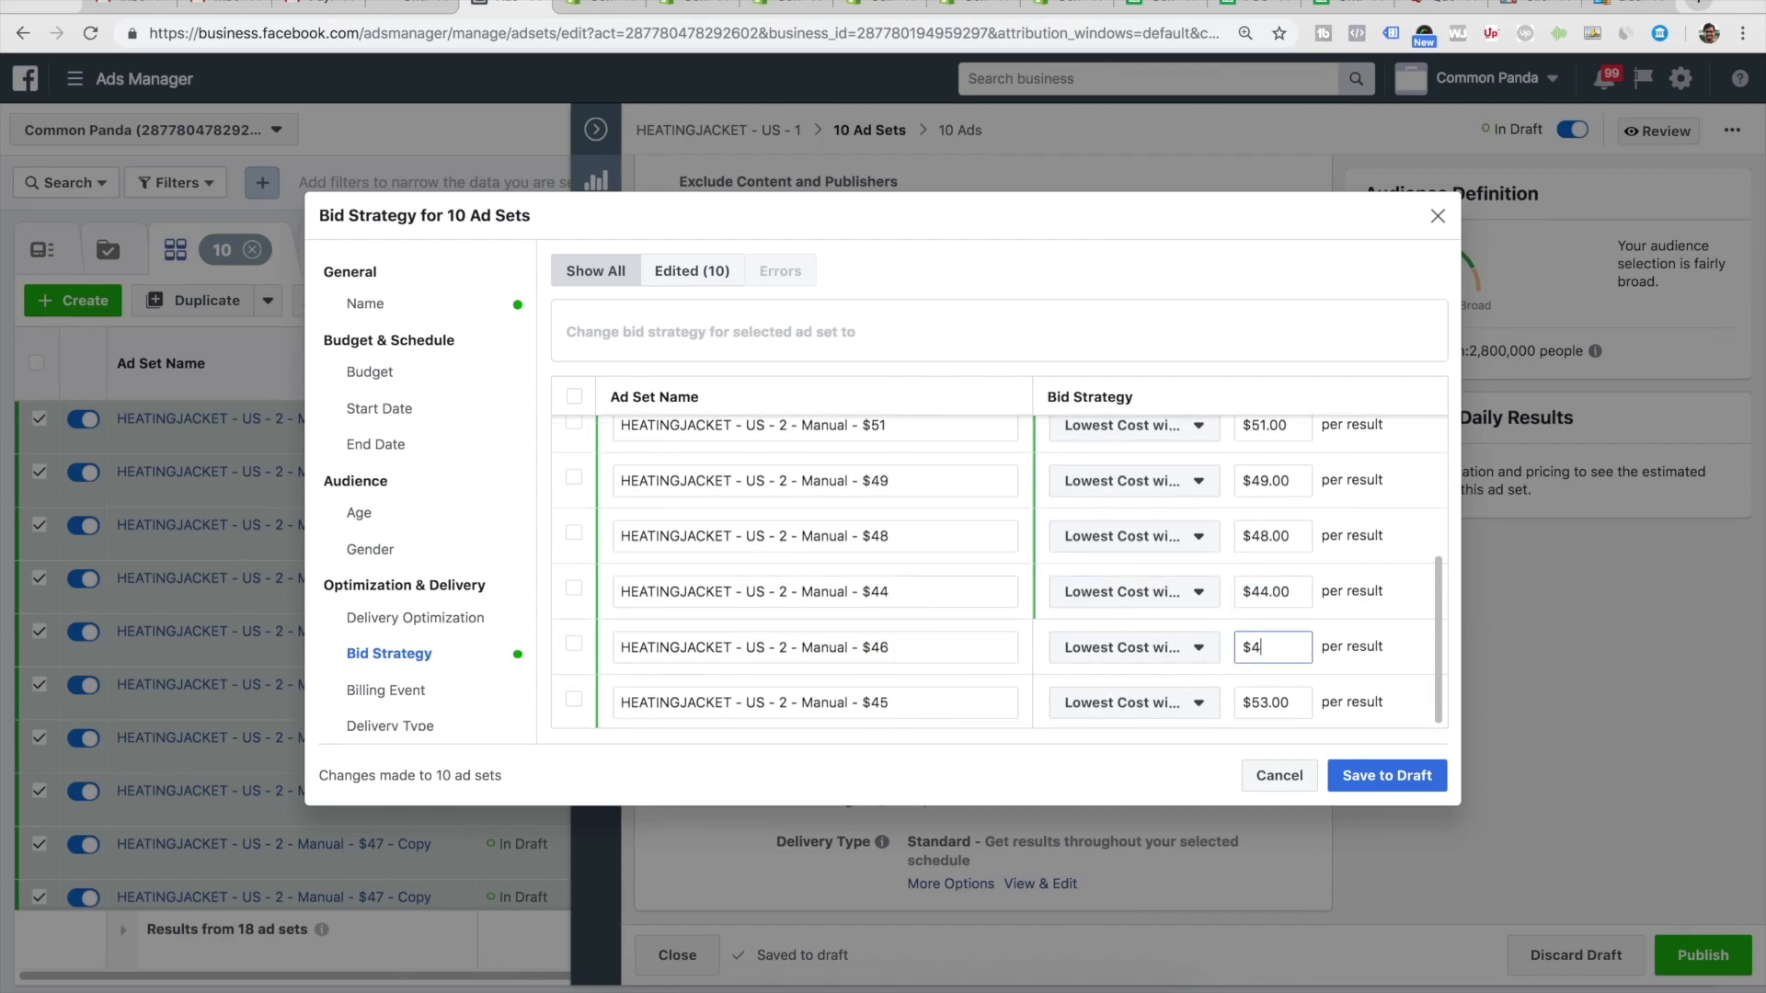
text(6)
drag(1250, 702, 1298, 703)
text(45)
click(1387, 775)
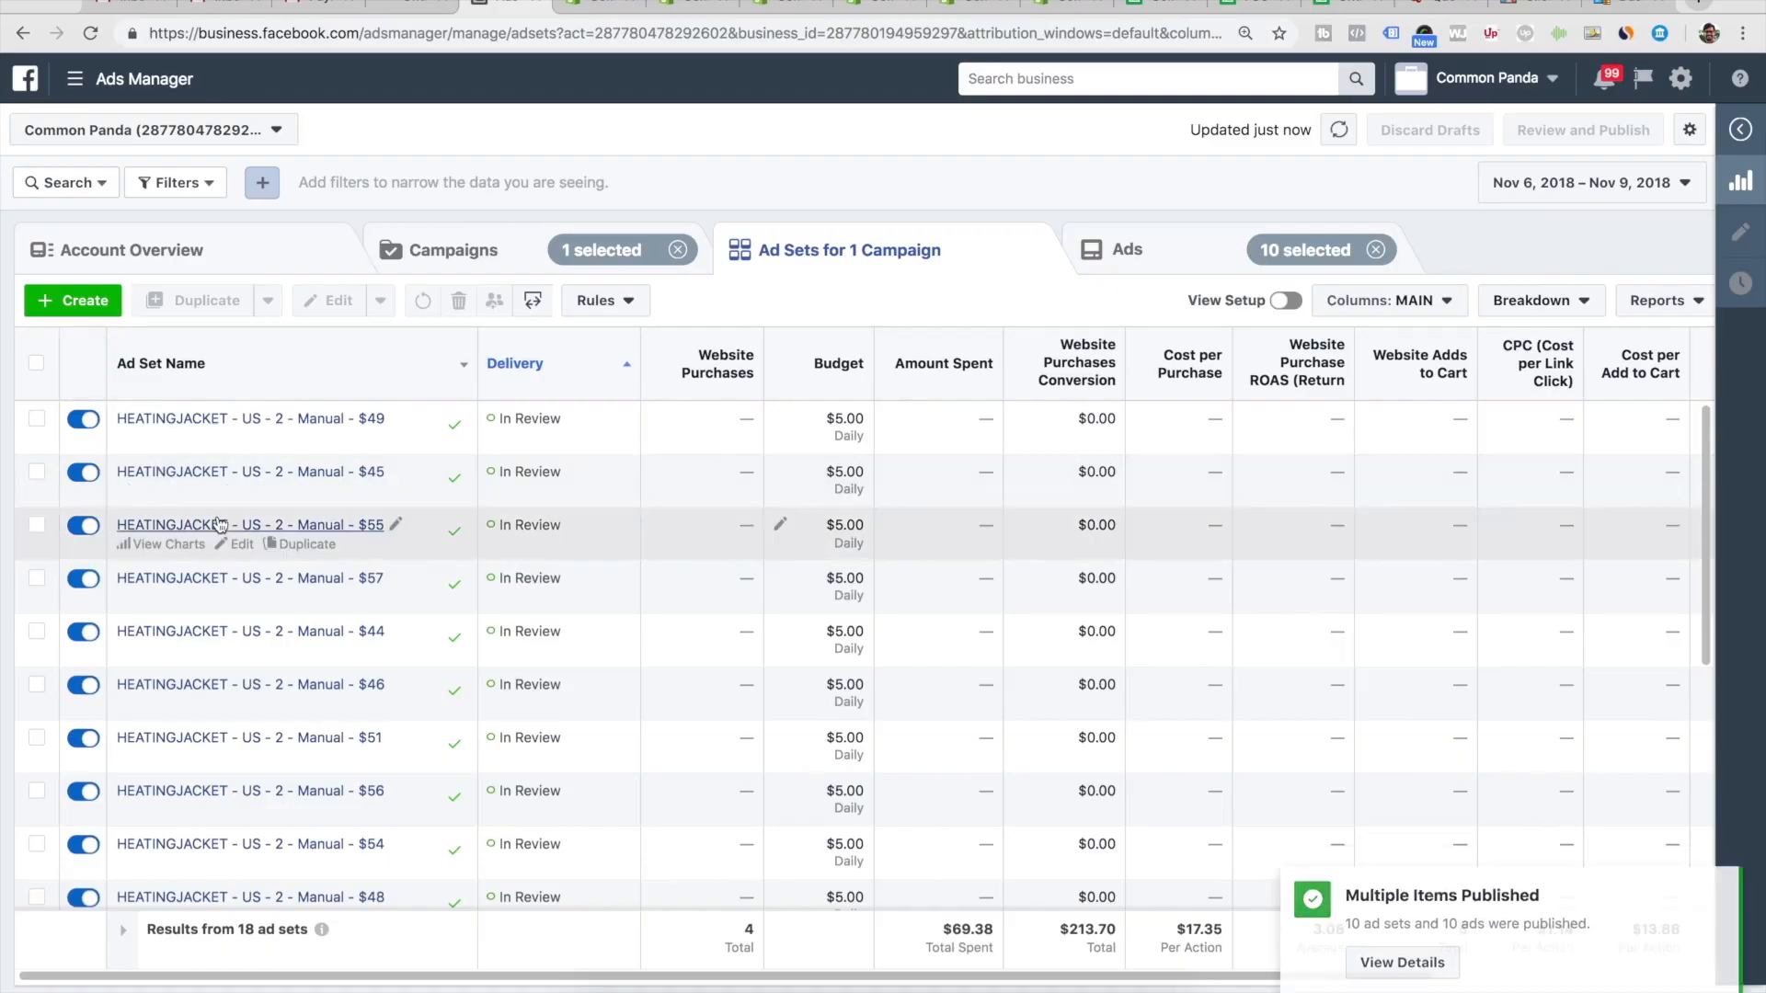
- Duplicate "HEATINGJACKET - US - 2" as "HEATINGJACKET - US - 4", starting Nov 9, 2018 at 12:00AM
scroll(217, 515, down, 5)
mouse_move(290, 690)
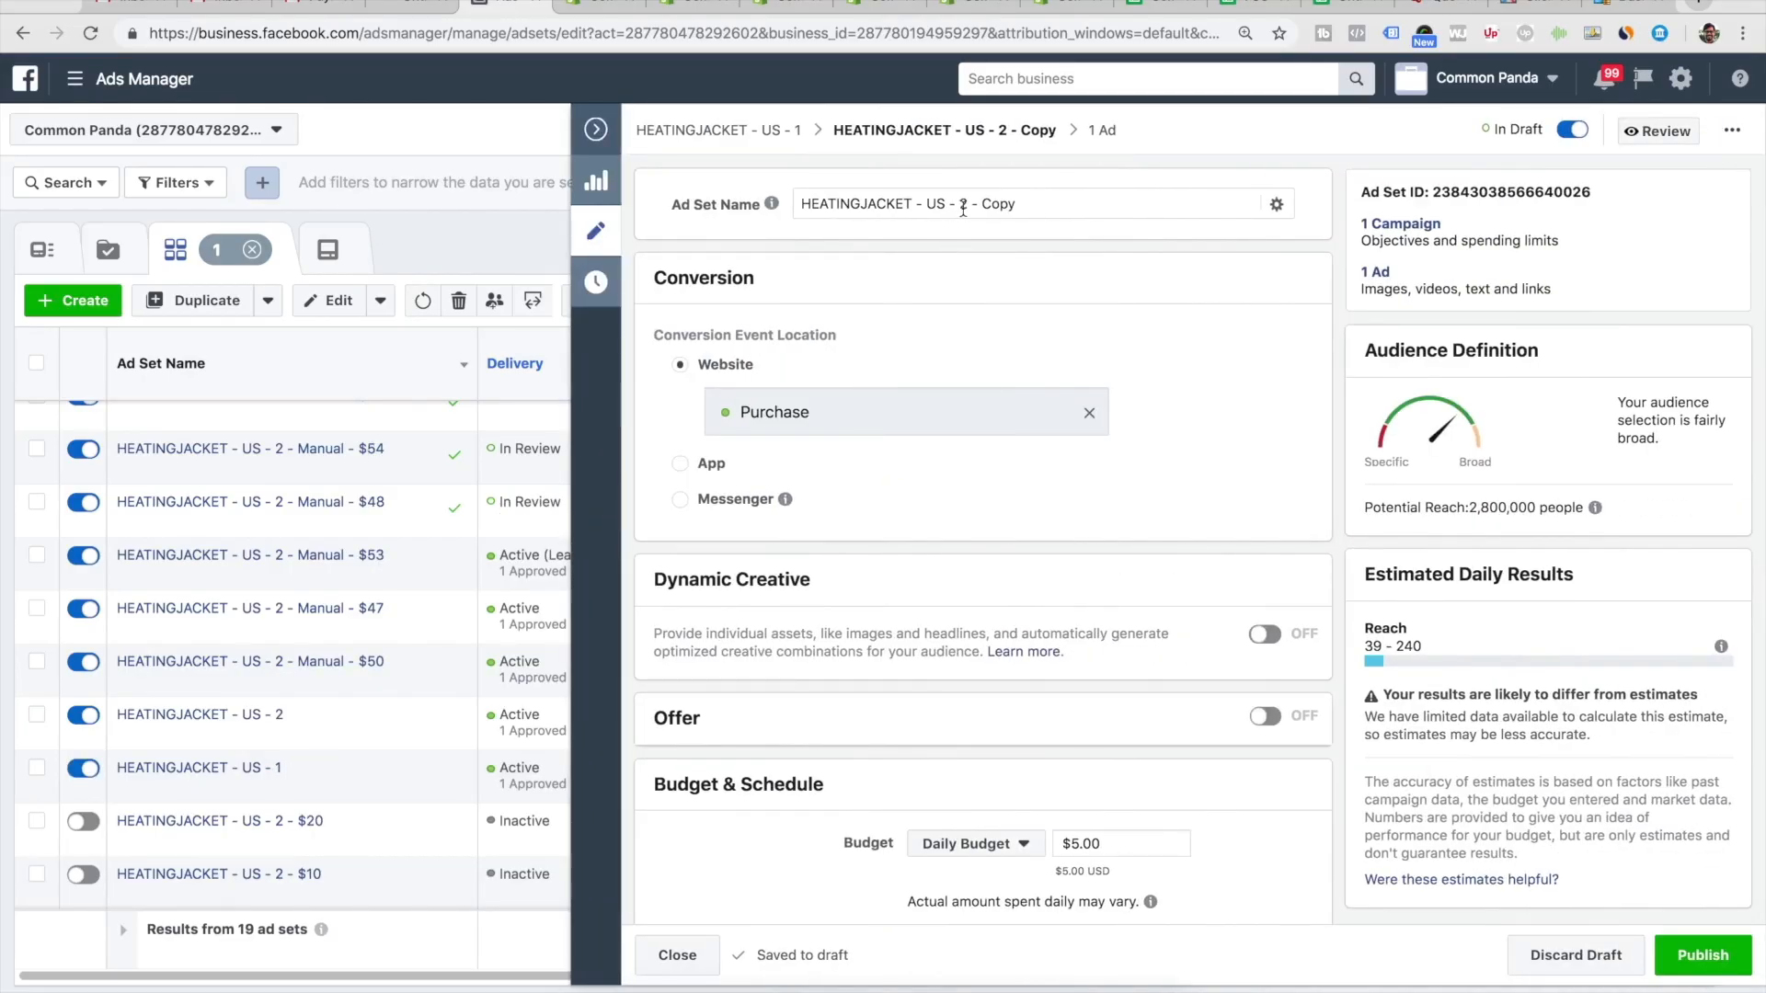
drag(962, 209, 1119, 209)
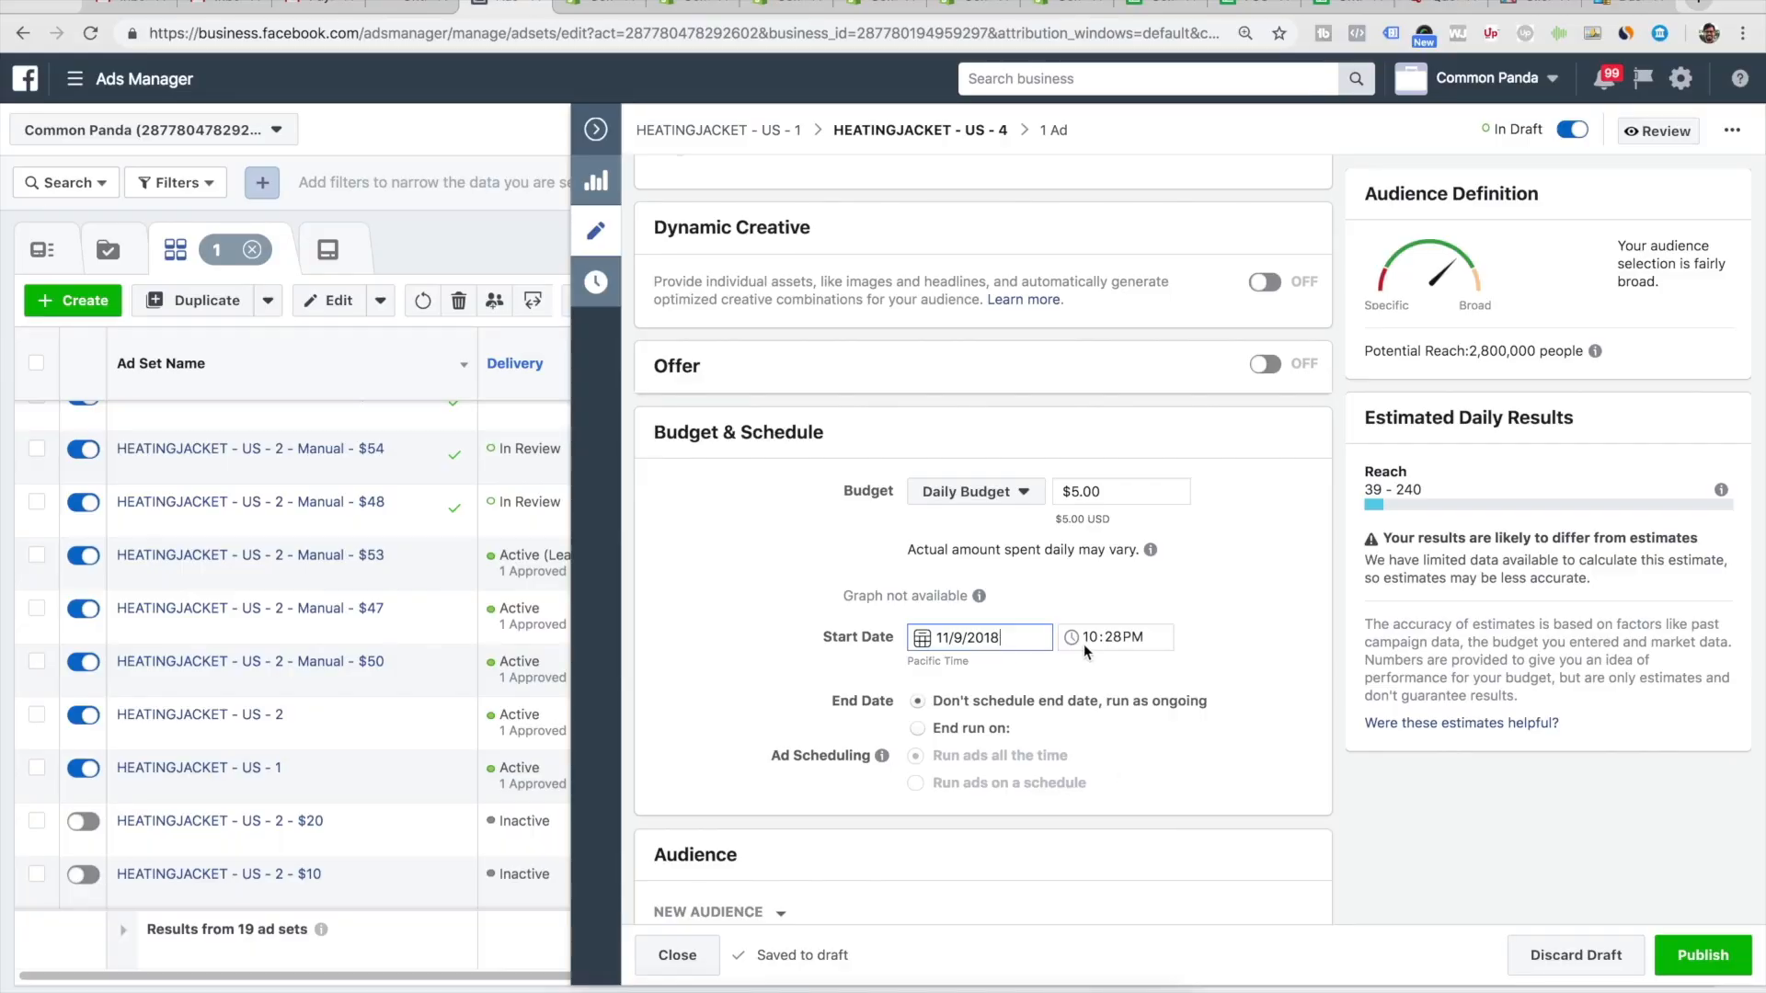
click(1085, 643)
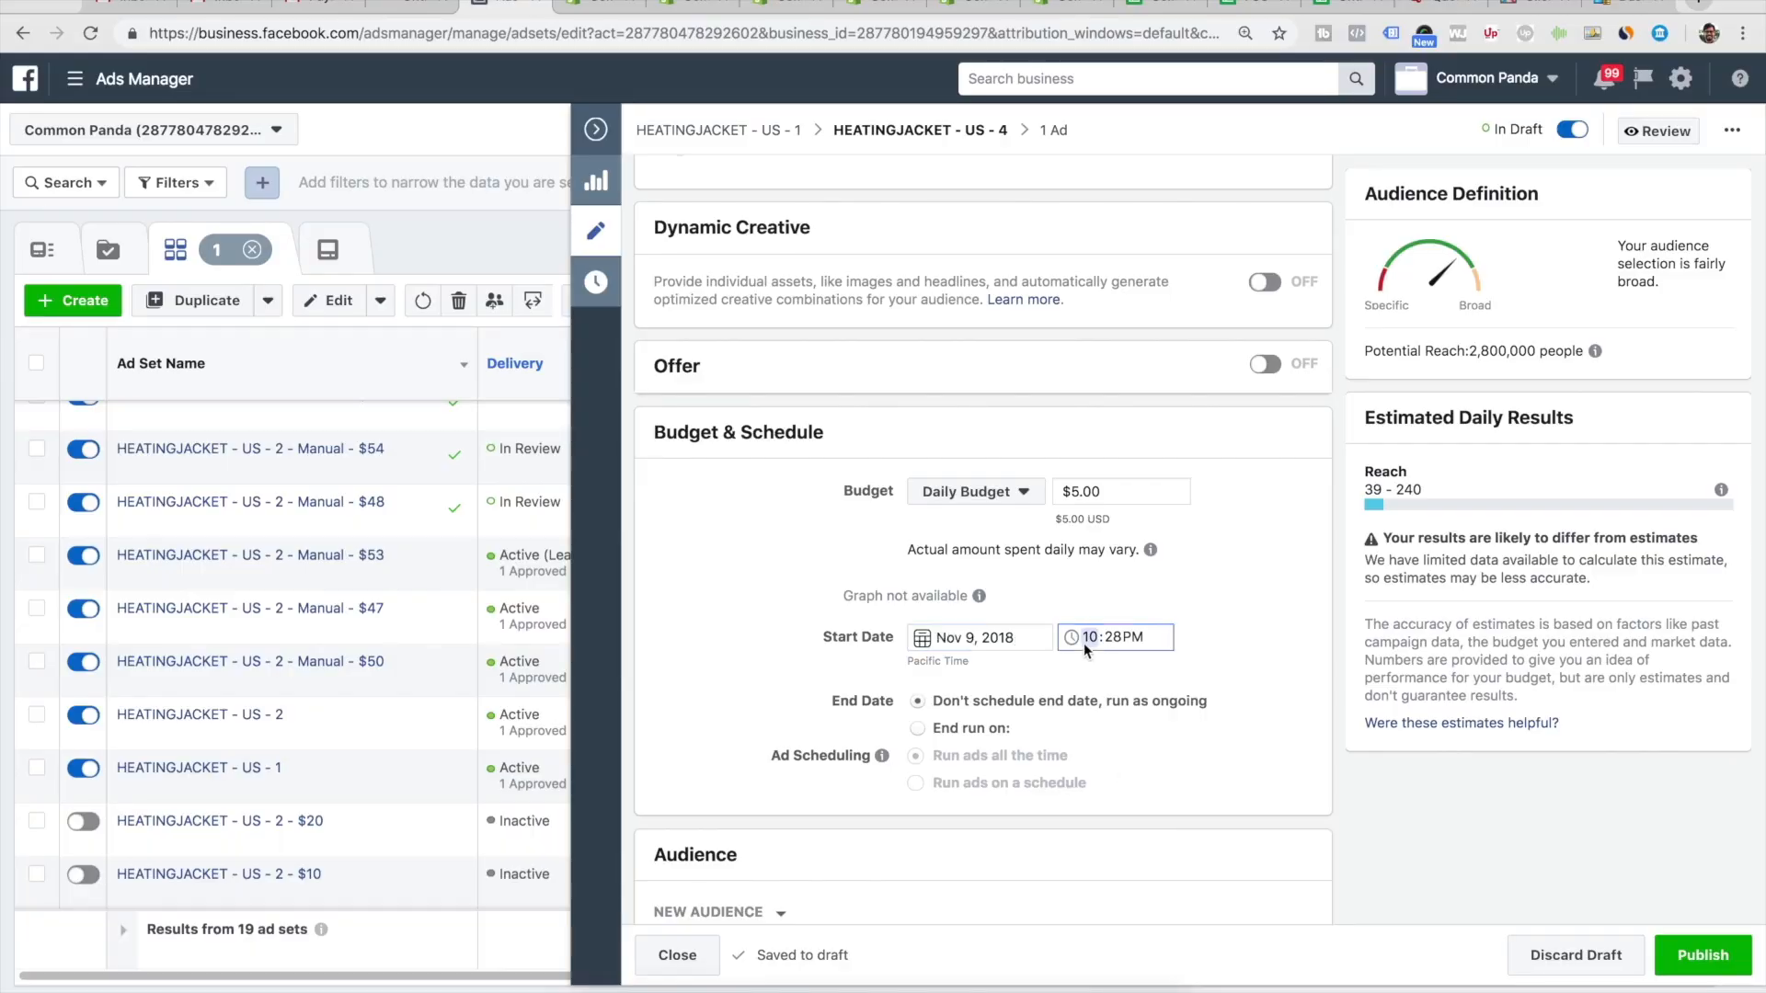
text(12:00AM)
- Target the new ad set at the Outdoor recreation interest and narrow the audience to the Engaged Shoppers behavior
scroll(1174, 715, down, 3)
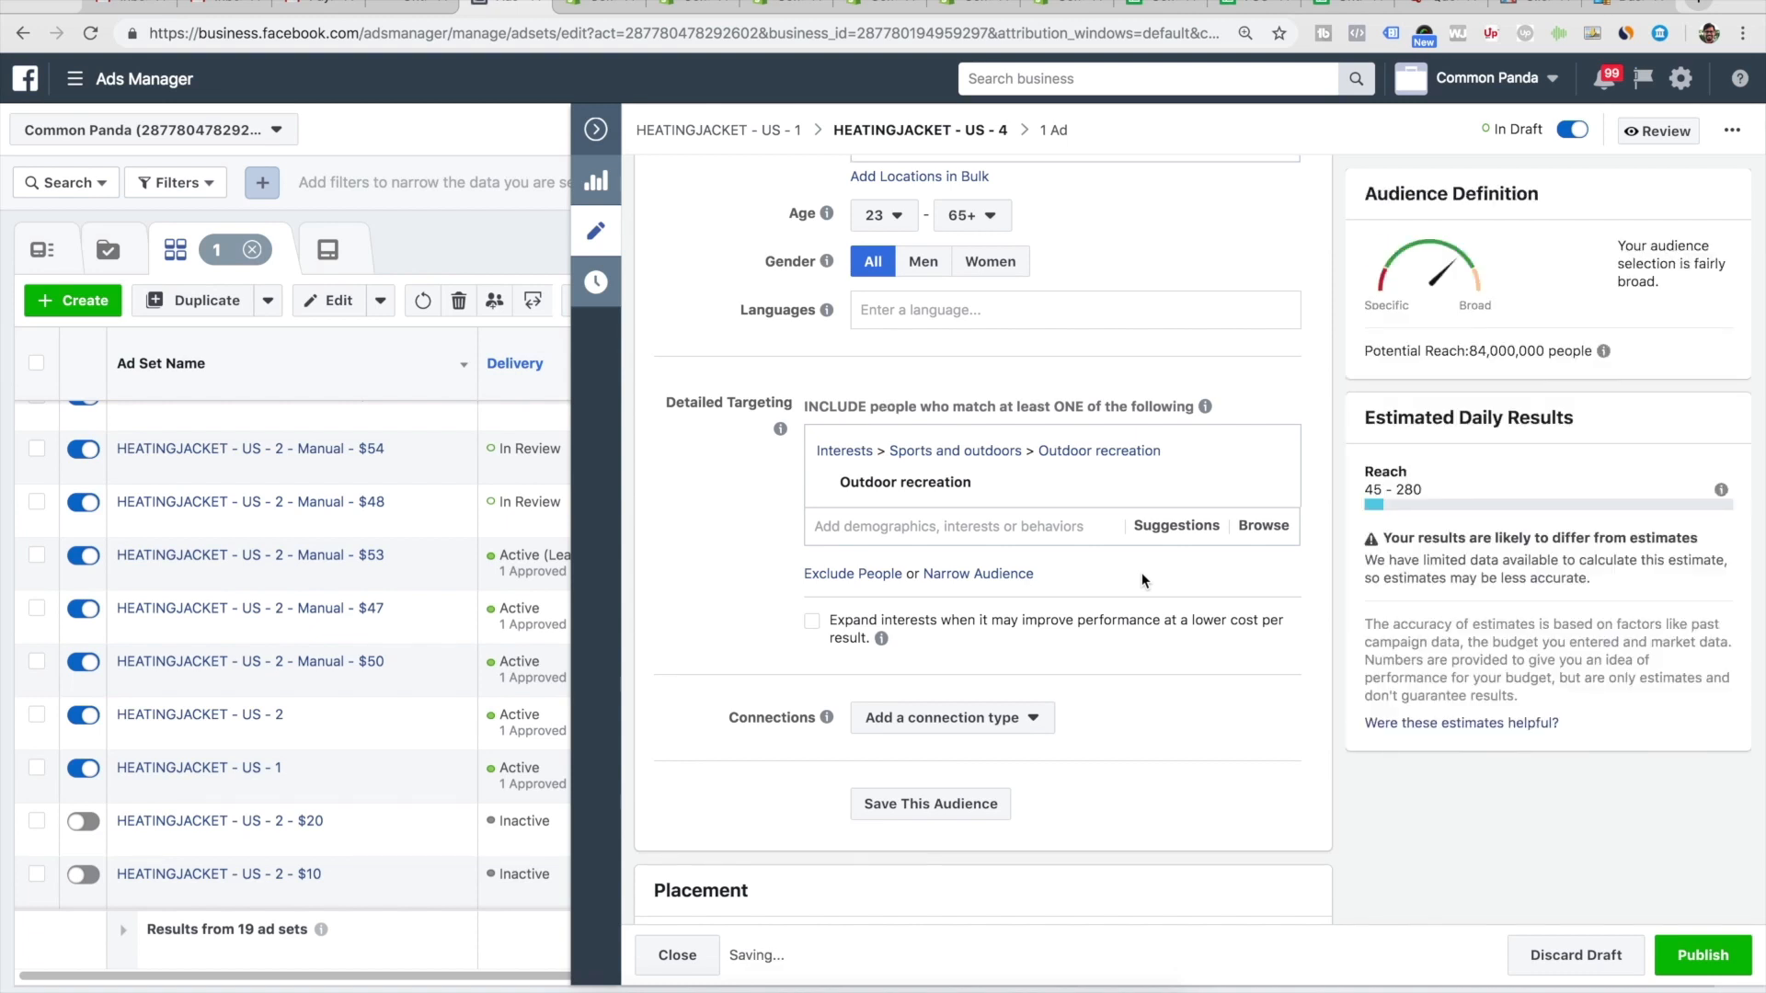
click(993, 574)
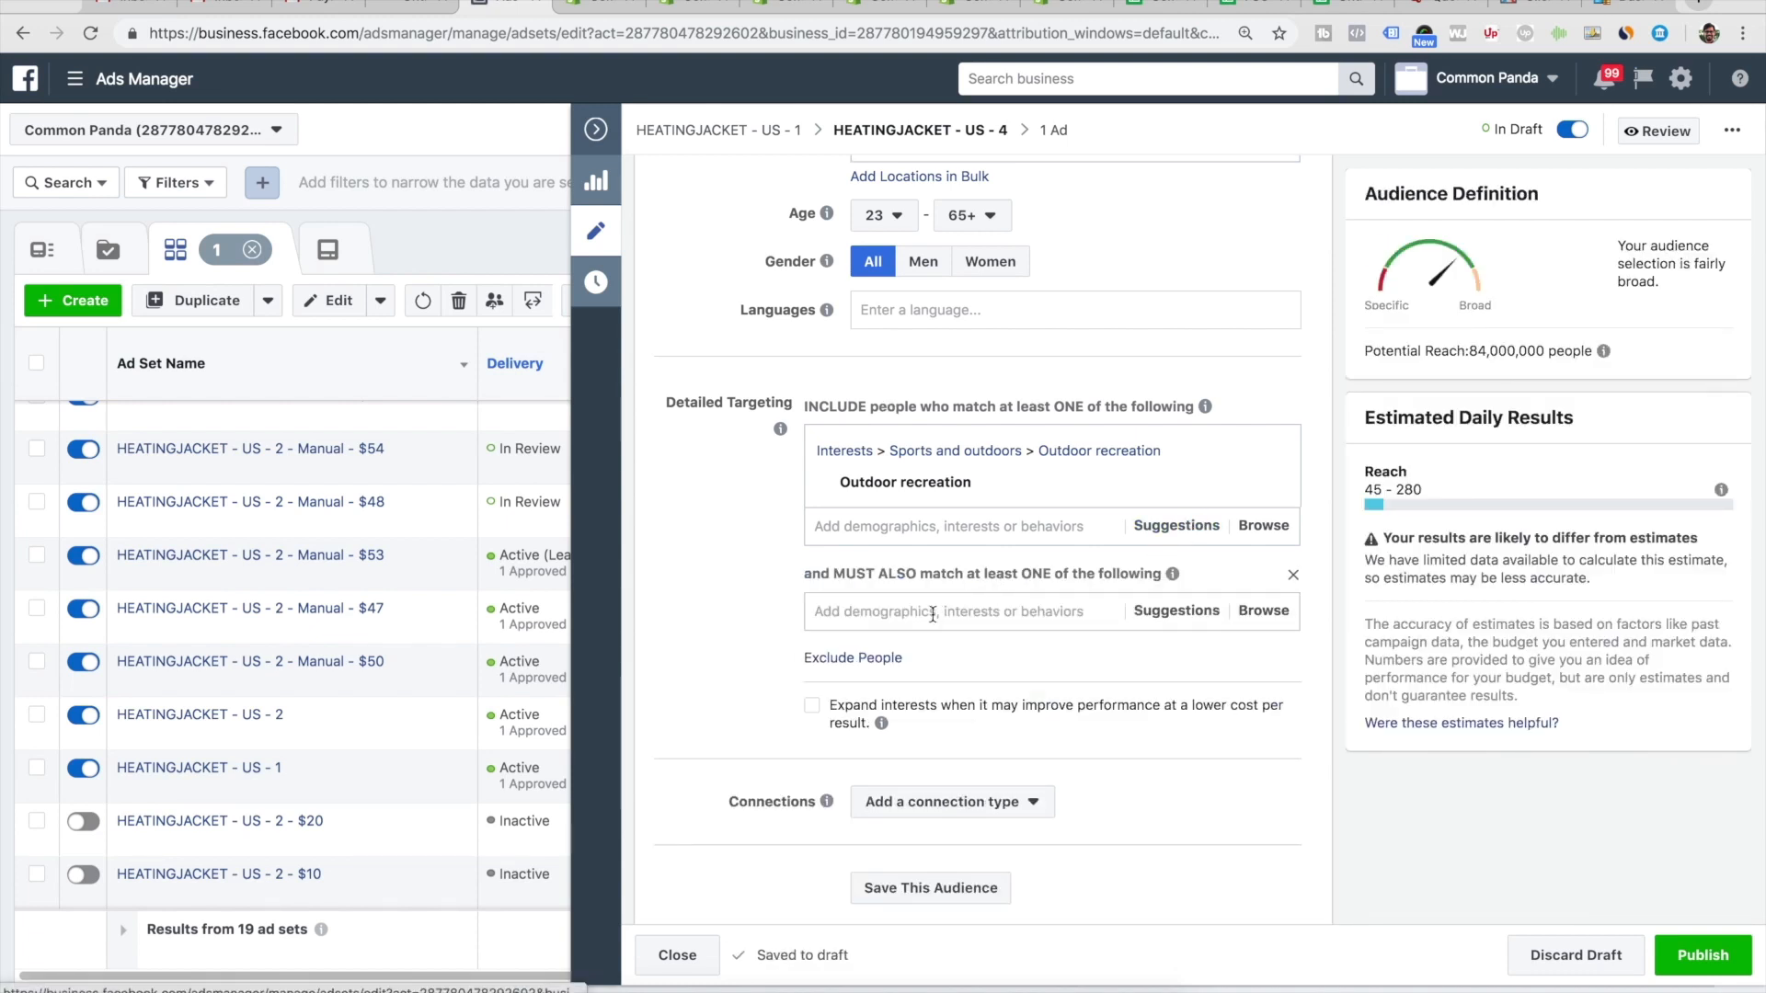
text(enga)
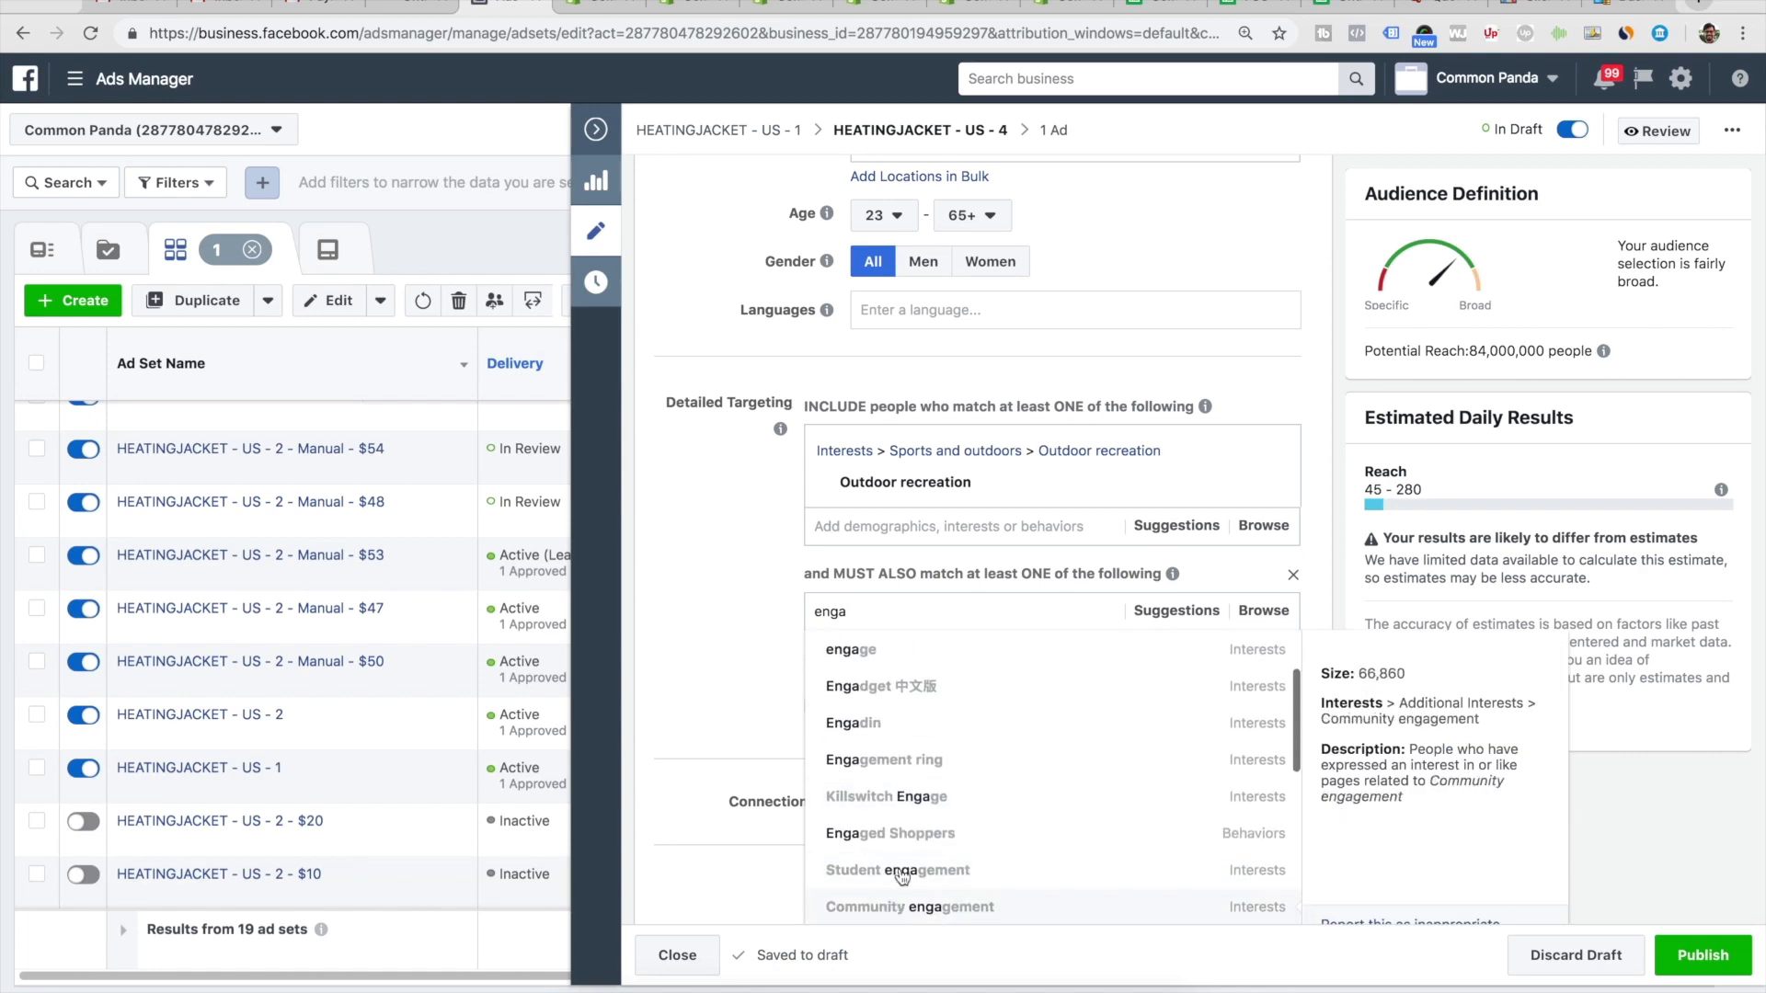
click(890, 833)
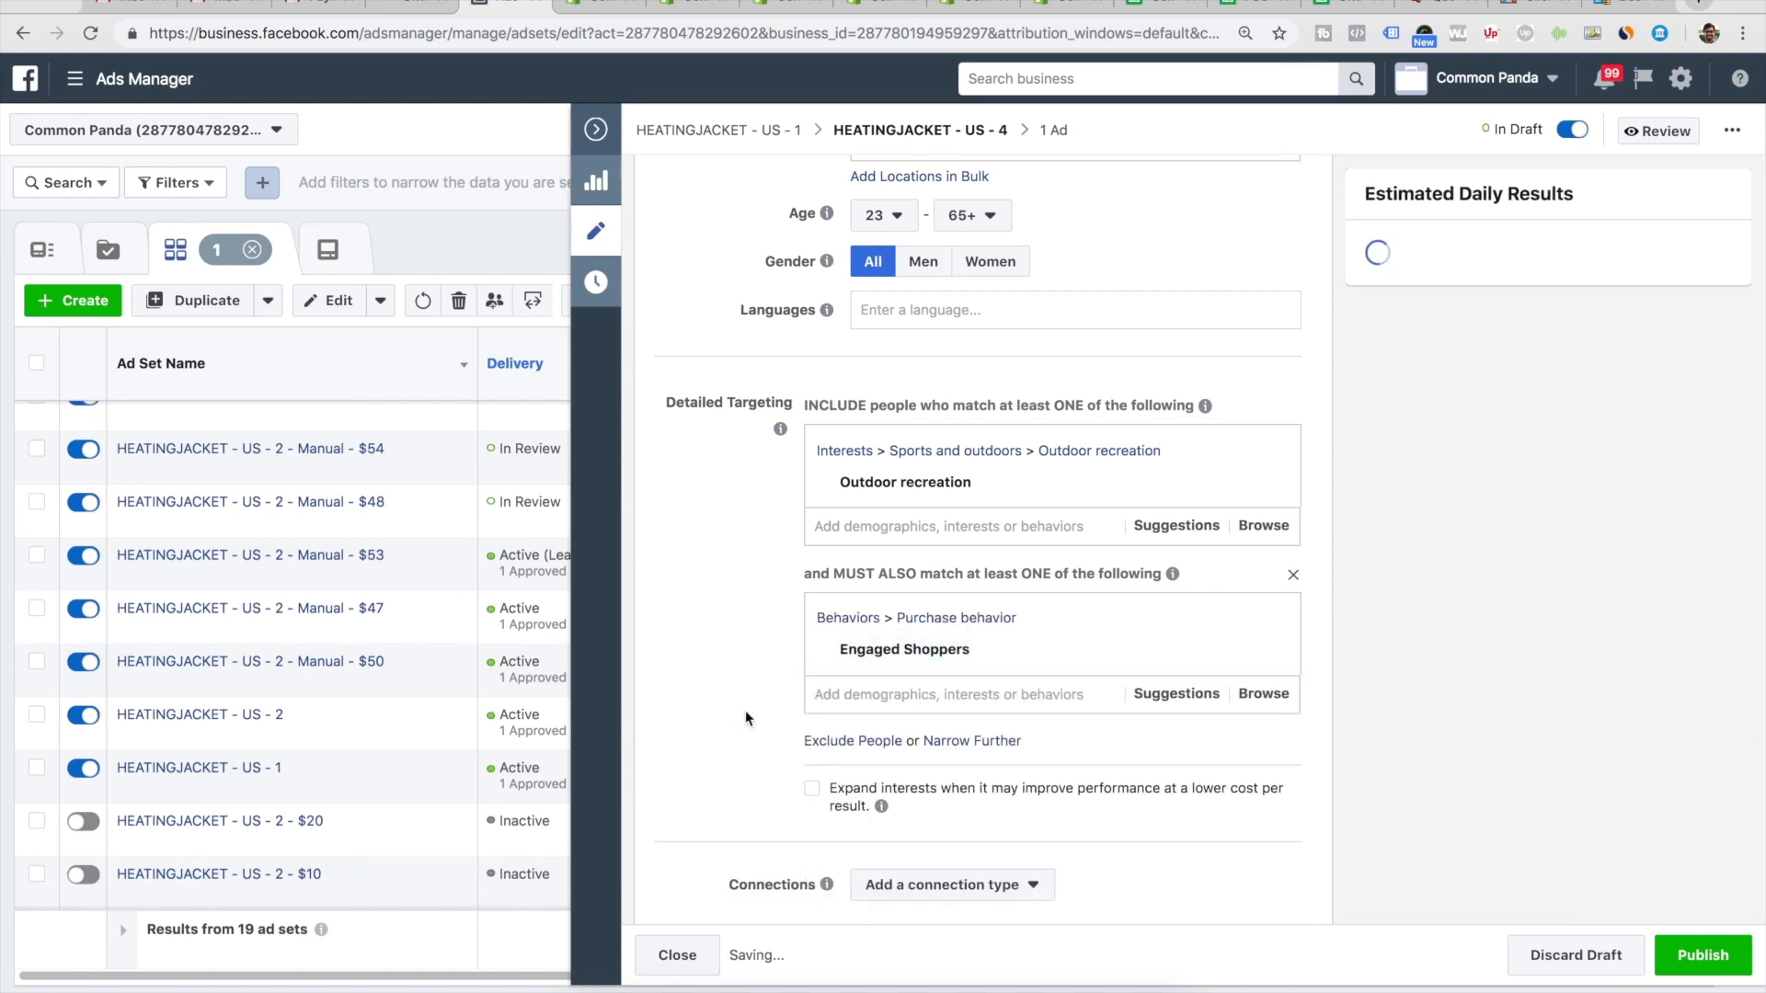
- Review the budget, schedule and optimization settings of "HEATINGJACKET - US - 4" and publish it
scroll(879, 717, up, 10)
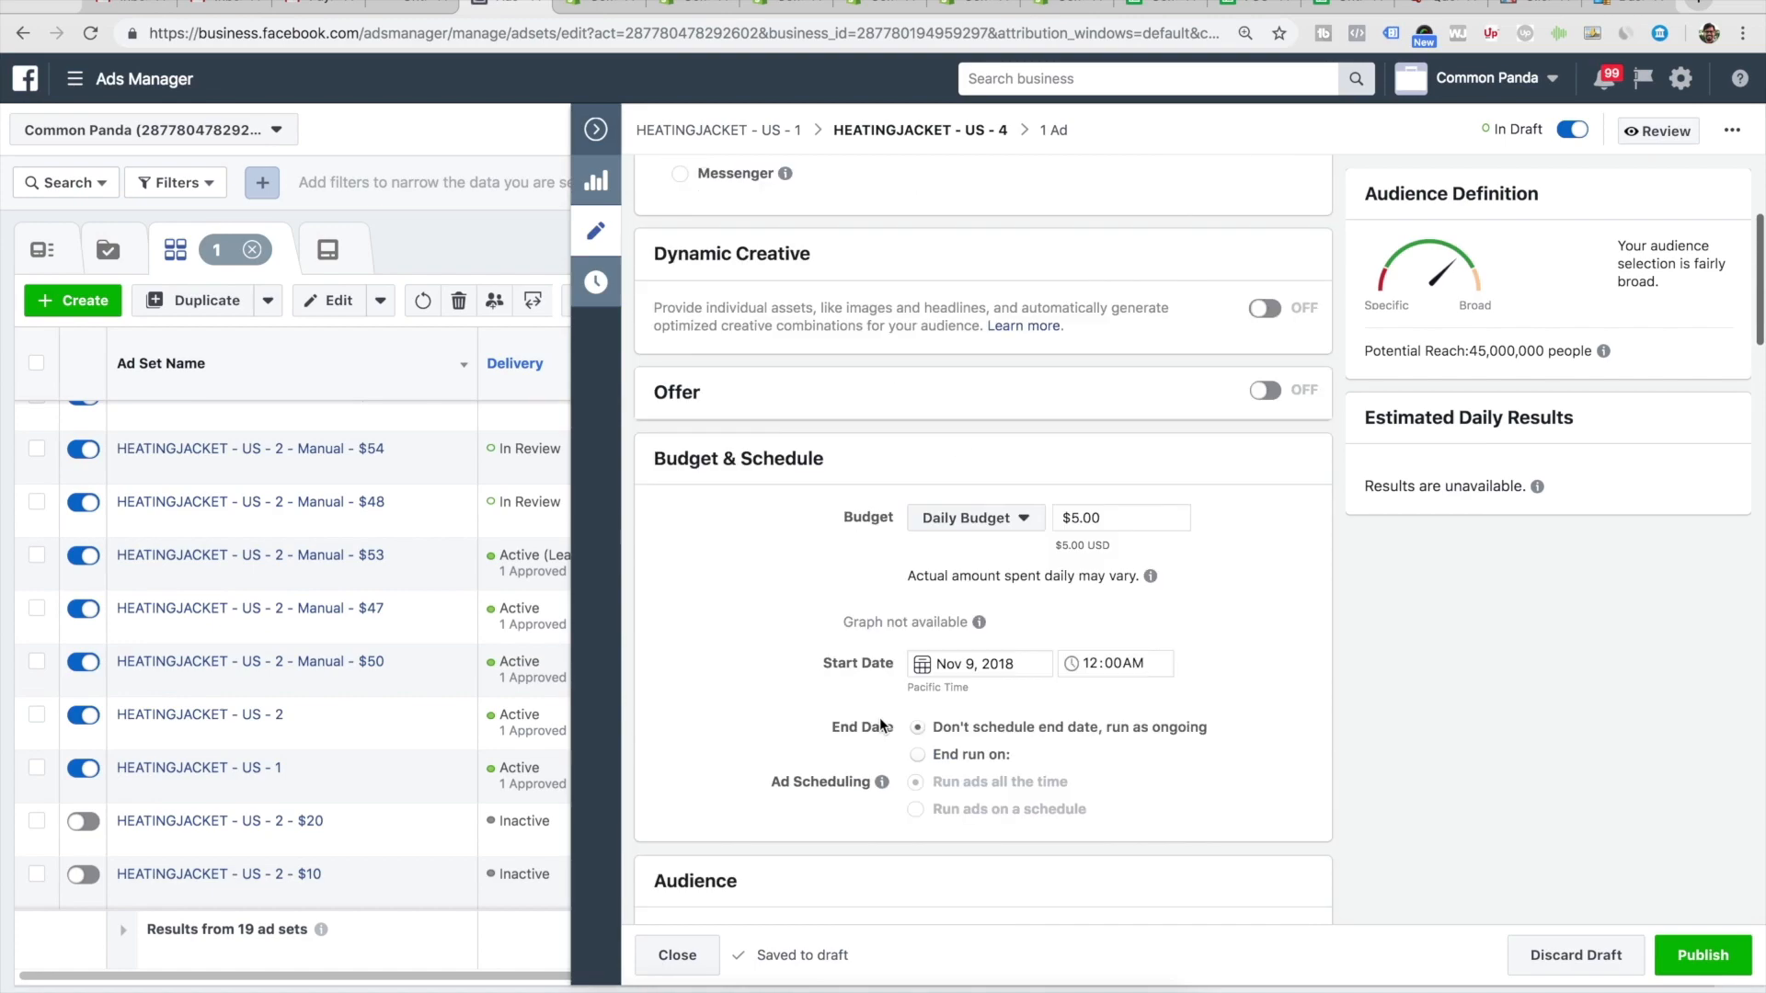
scroll(880, 718, up, 5)
scroll(879, 717, down, 10)
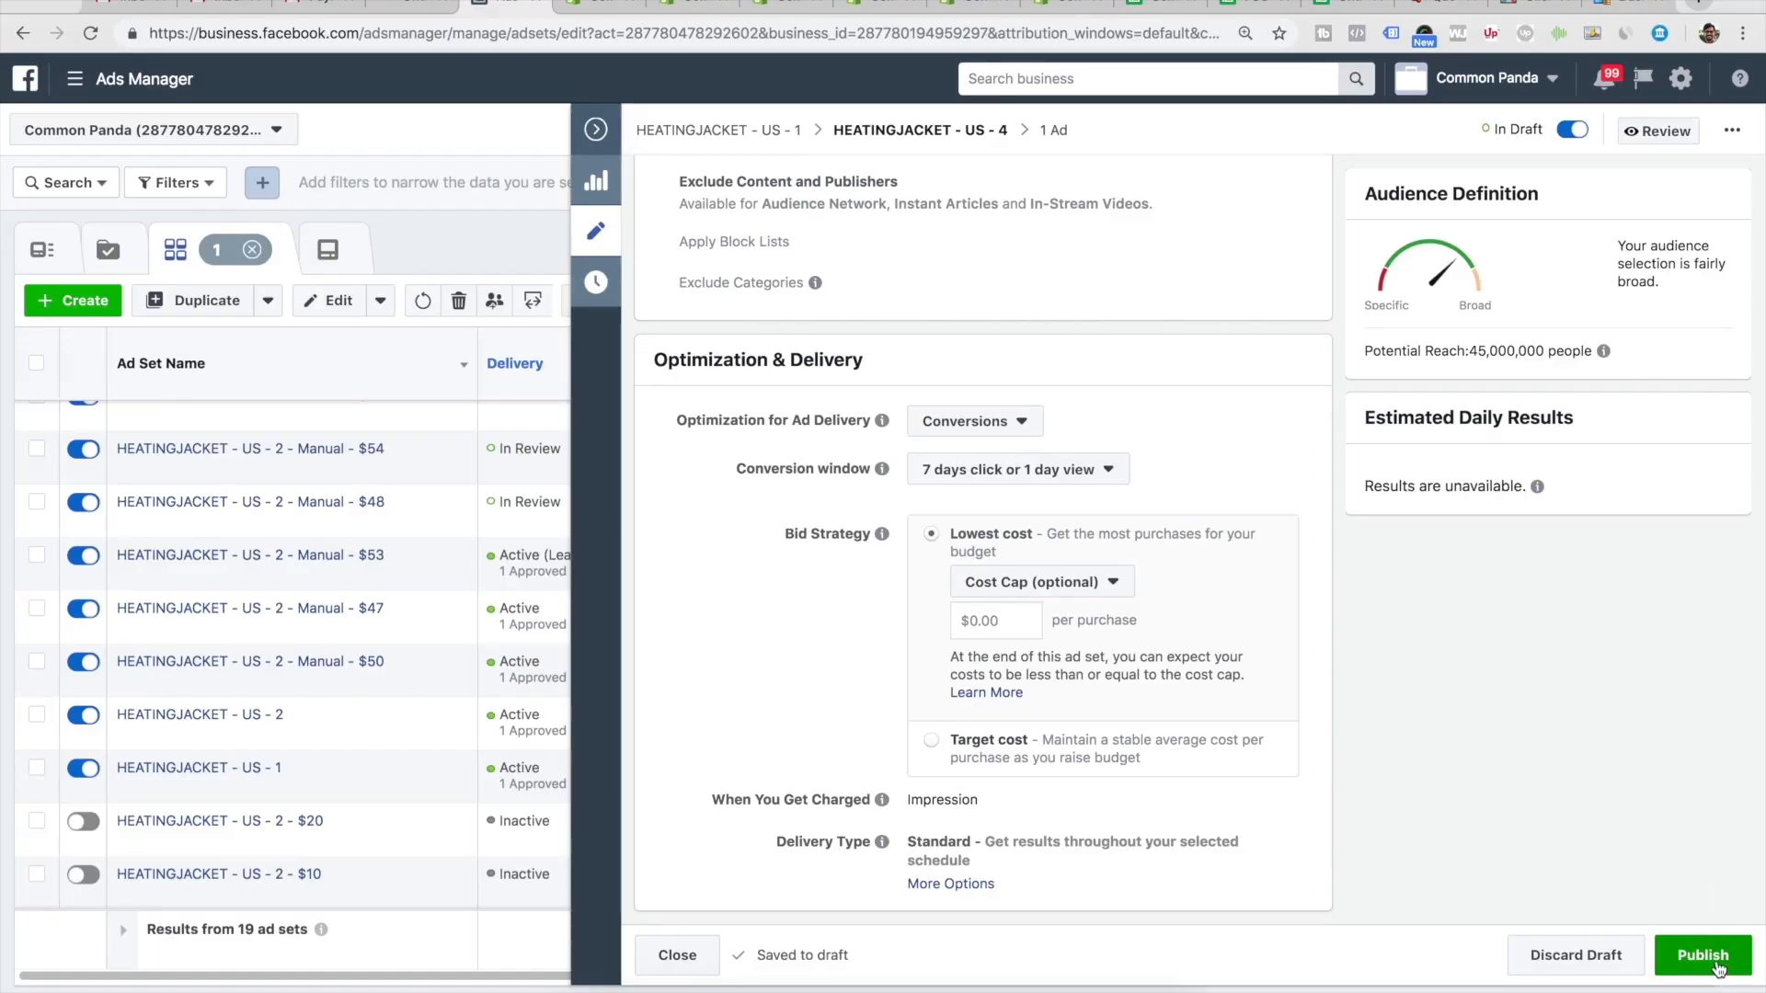
click(1704, 956)
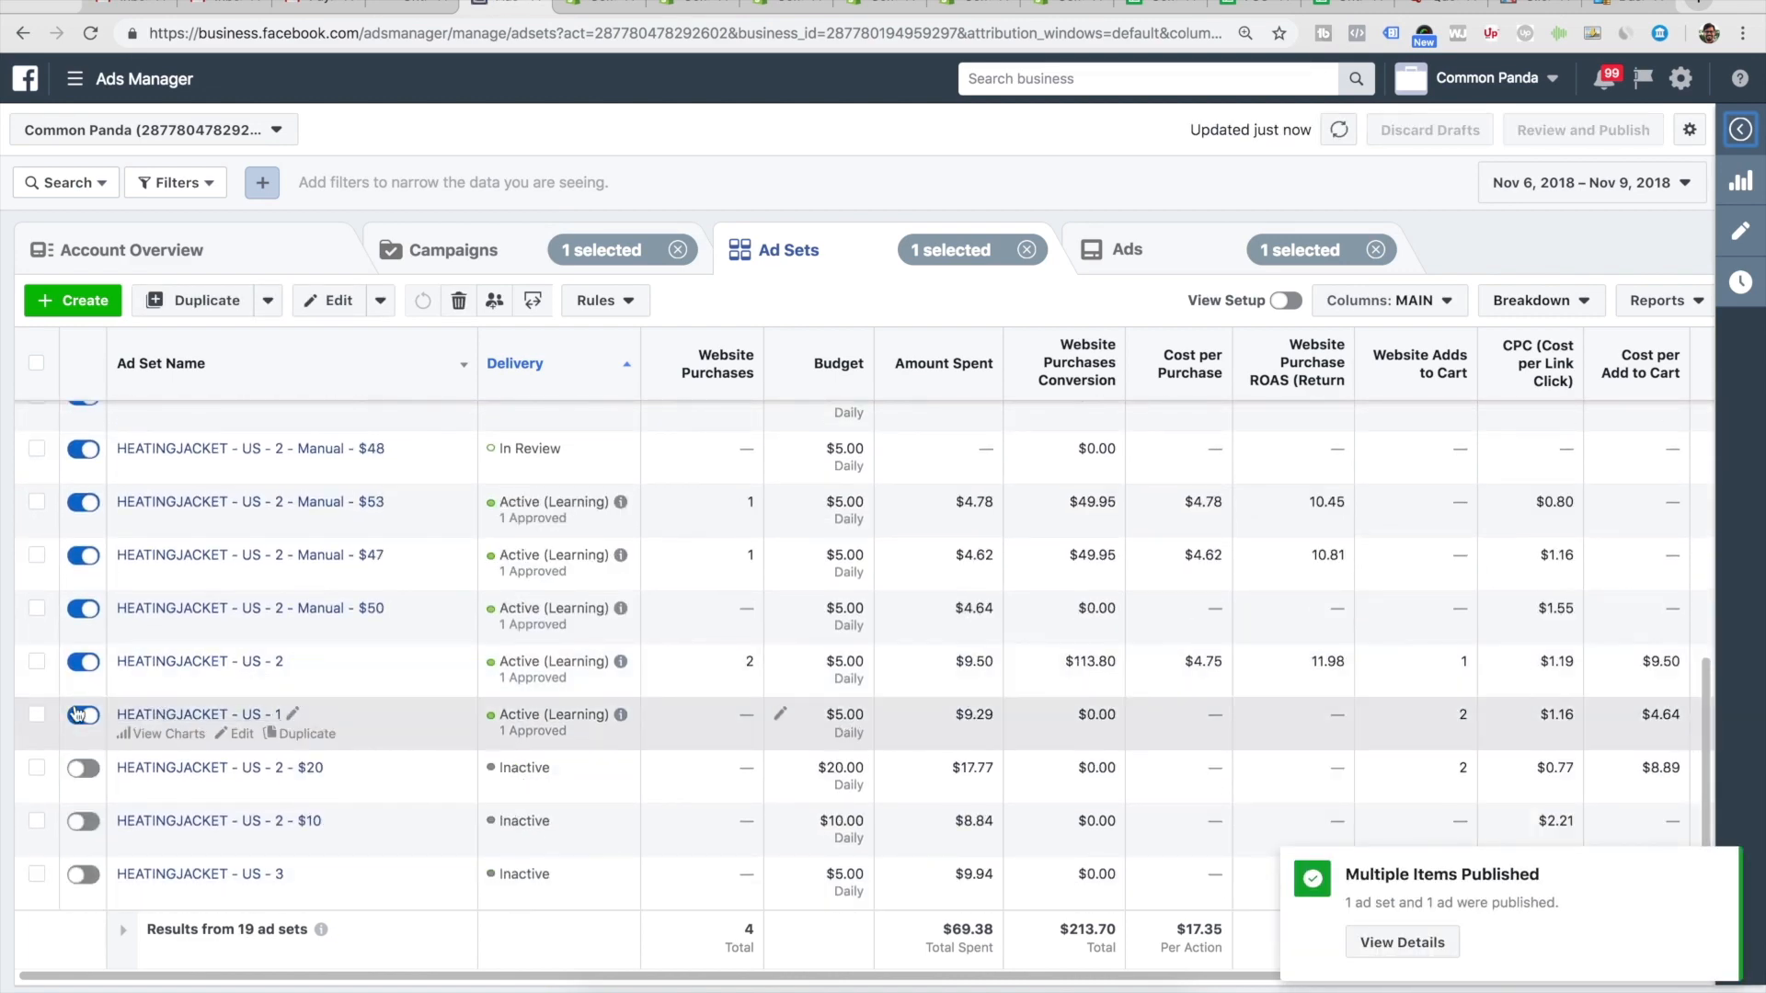
- Duplicate "HEATINGJACKET - US - 4" and "HEATINGJACKET - US - 2" into their original campaign with 3 copies of each
click(38, 662)
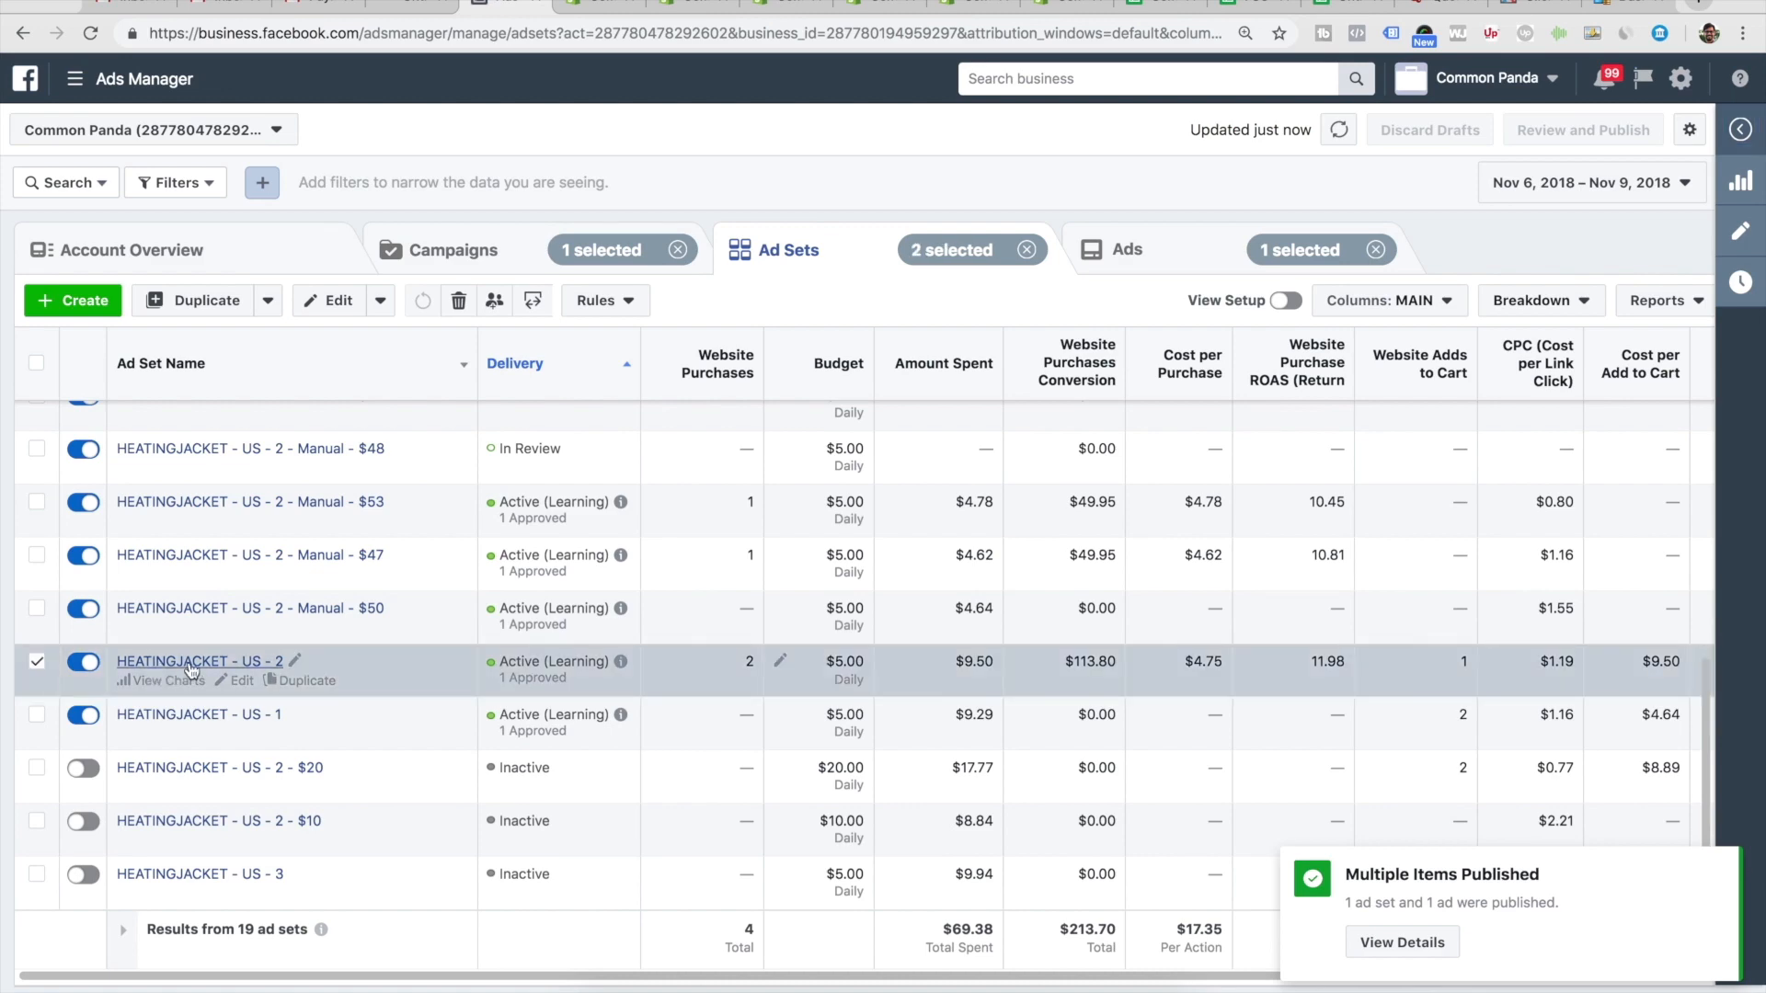
scroll(130, 661, up, 5)
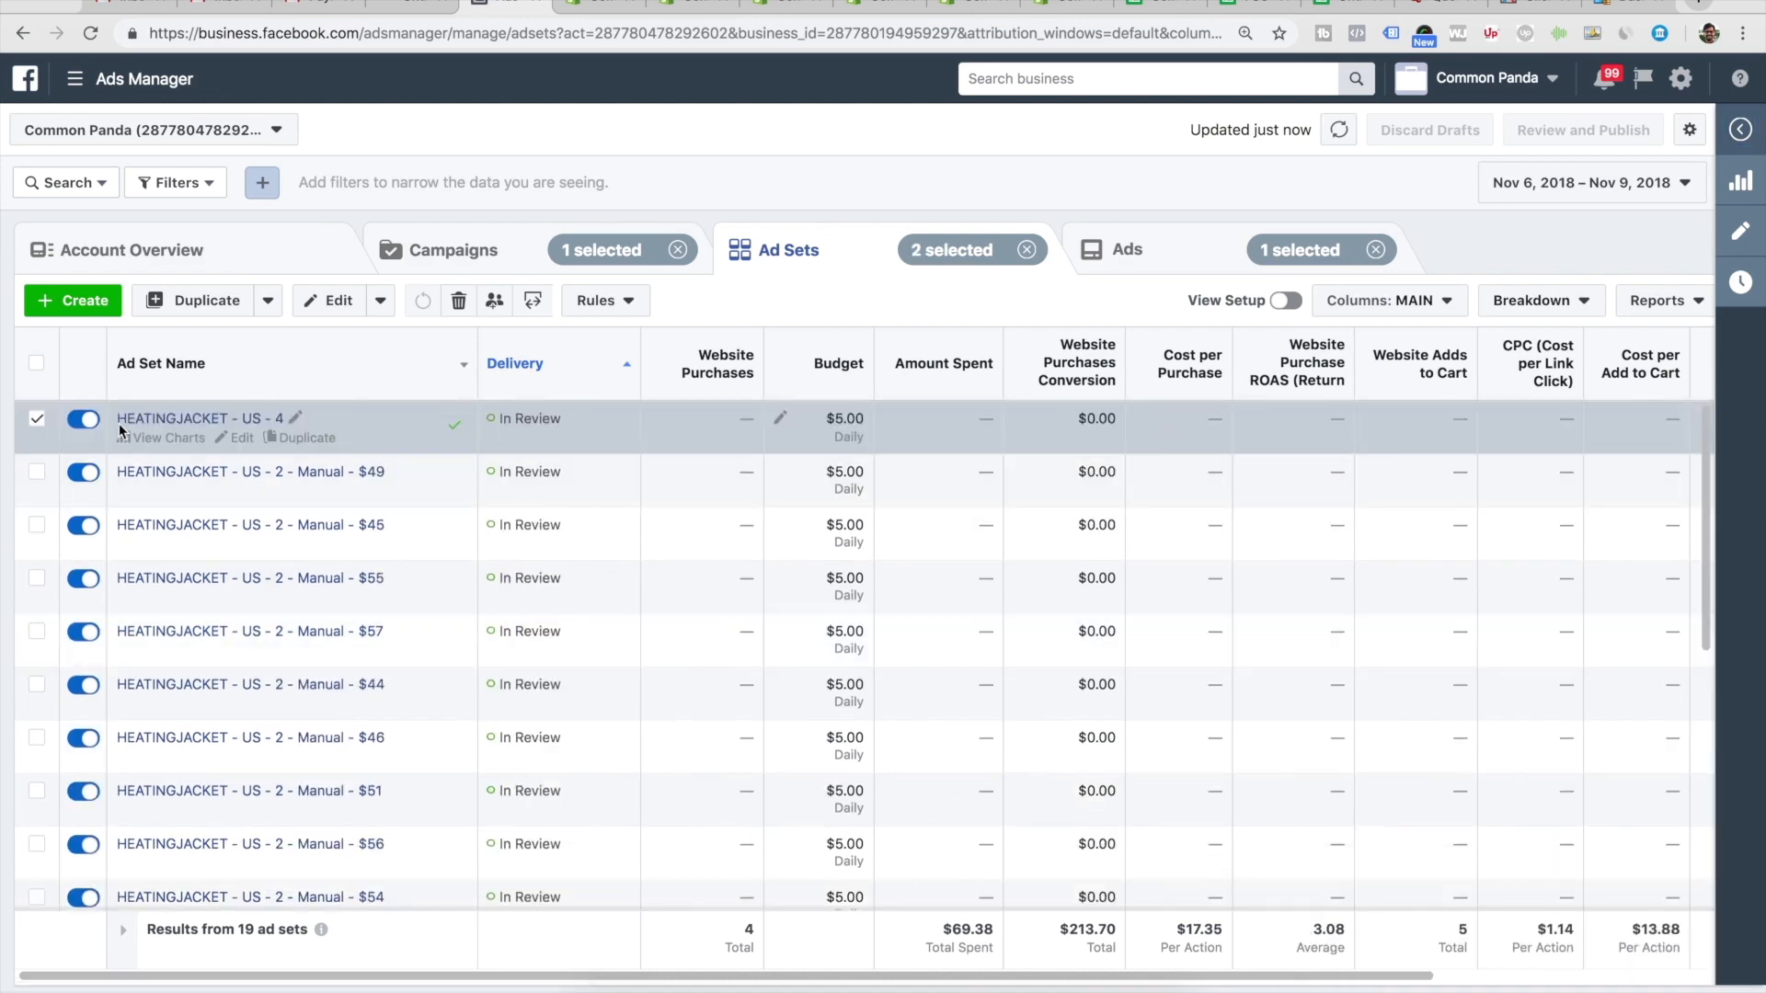
scroll(233, 490, down, 5)
scroll(234, 483, down, 2)
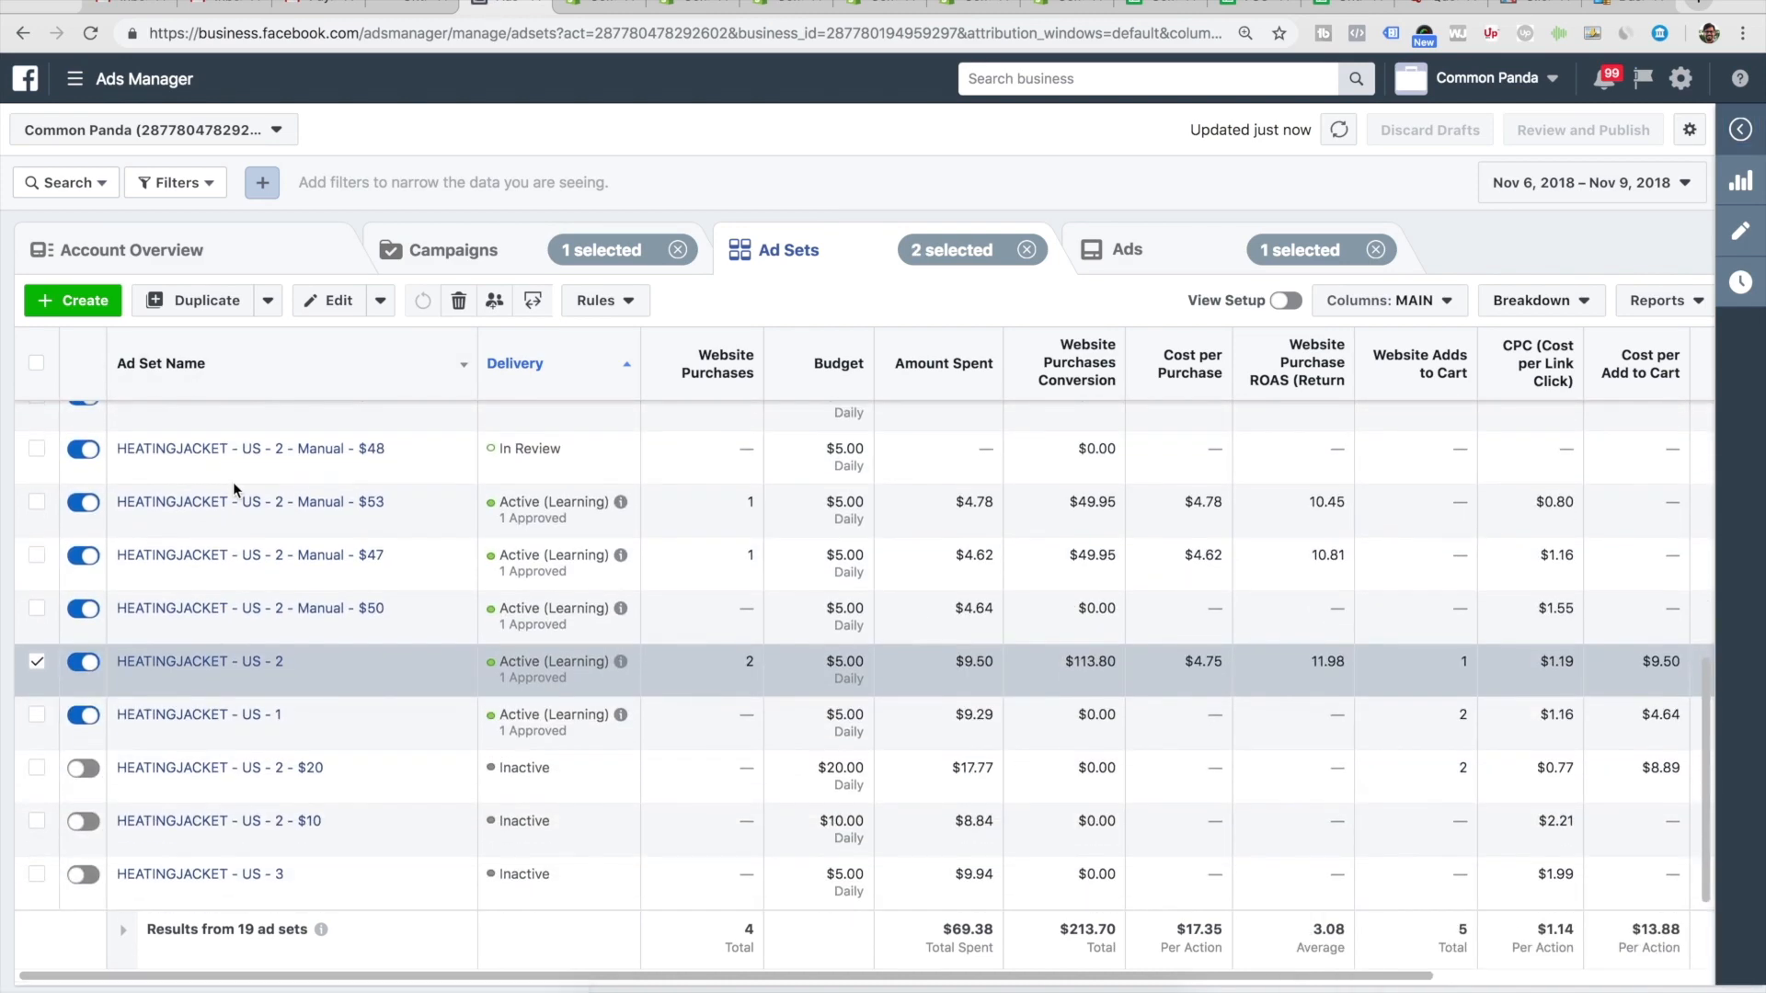
scroll(234, 483, up, 6)
click(206, 307)
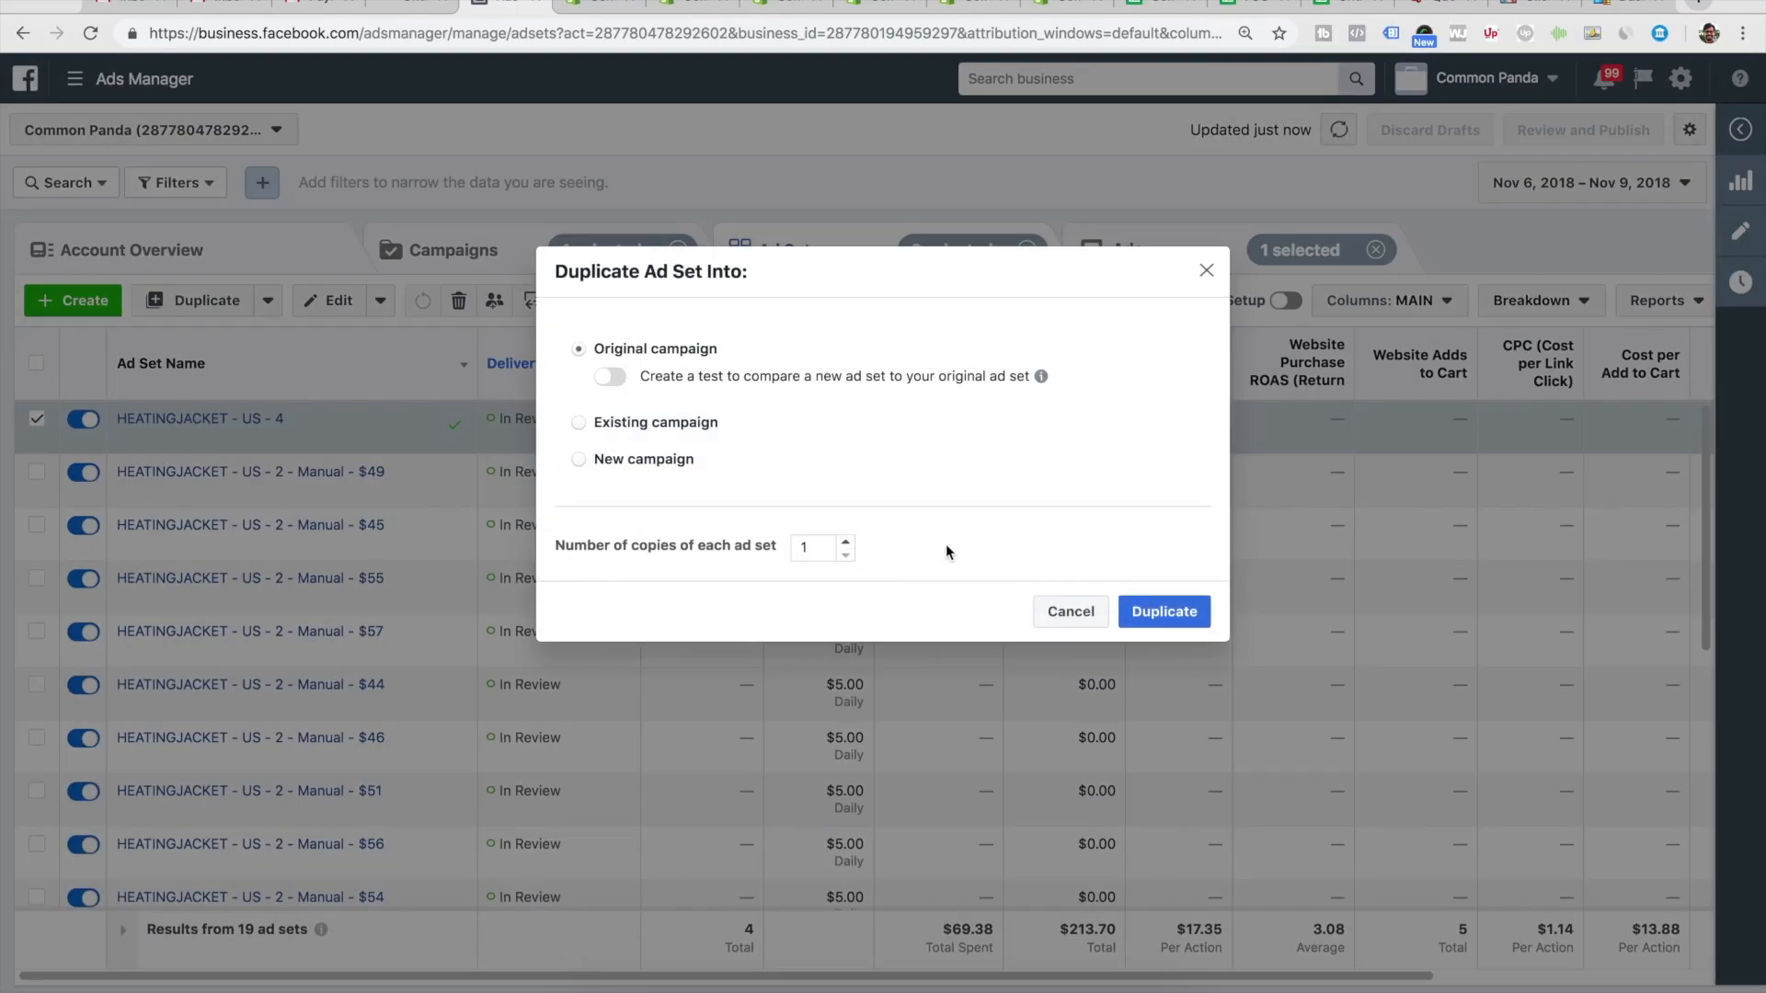
double_click(845, 543)
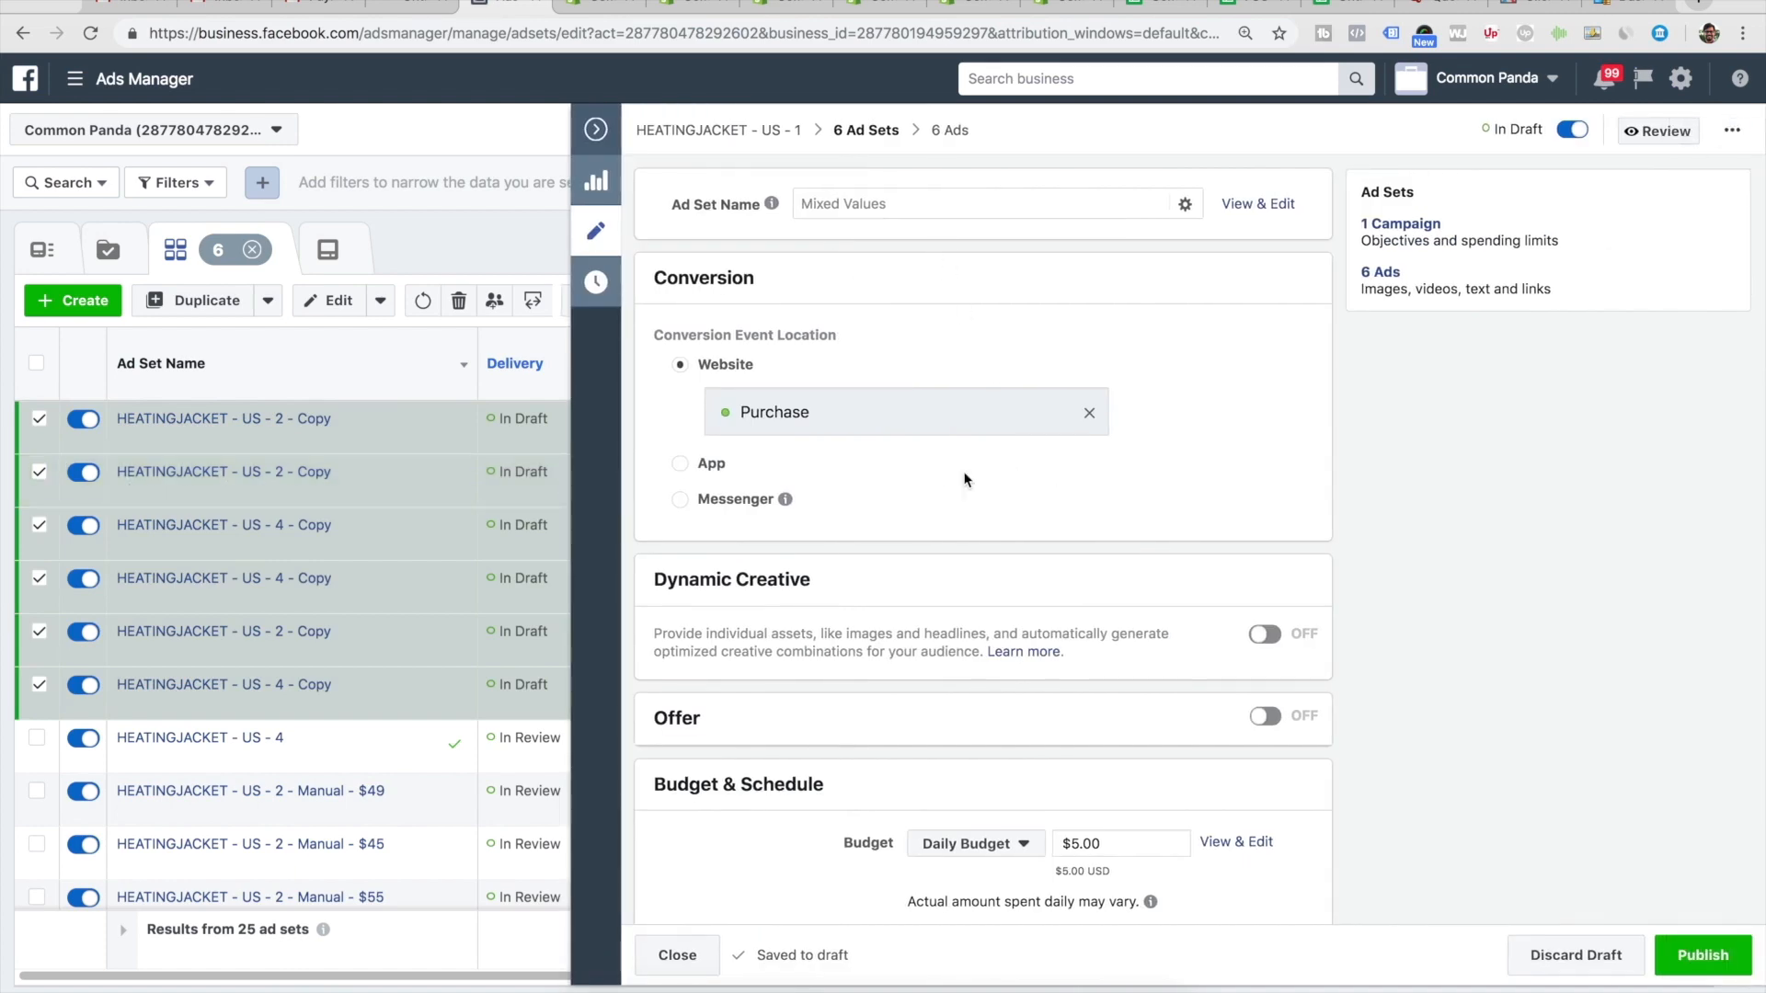
- Set the start of the six duplicated ad sets to Nov 9, 2018 at 12:00AM
scroll(1048, 478, down, 6)
scroll(1061, 516, down, 2)
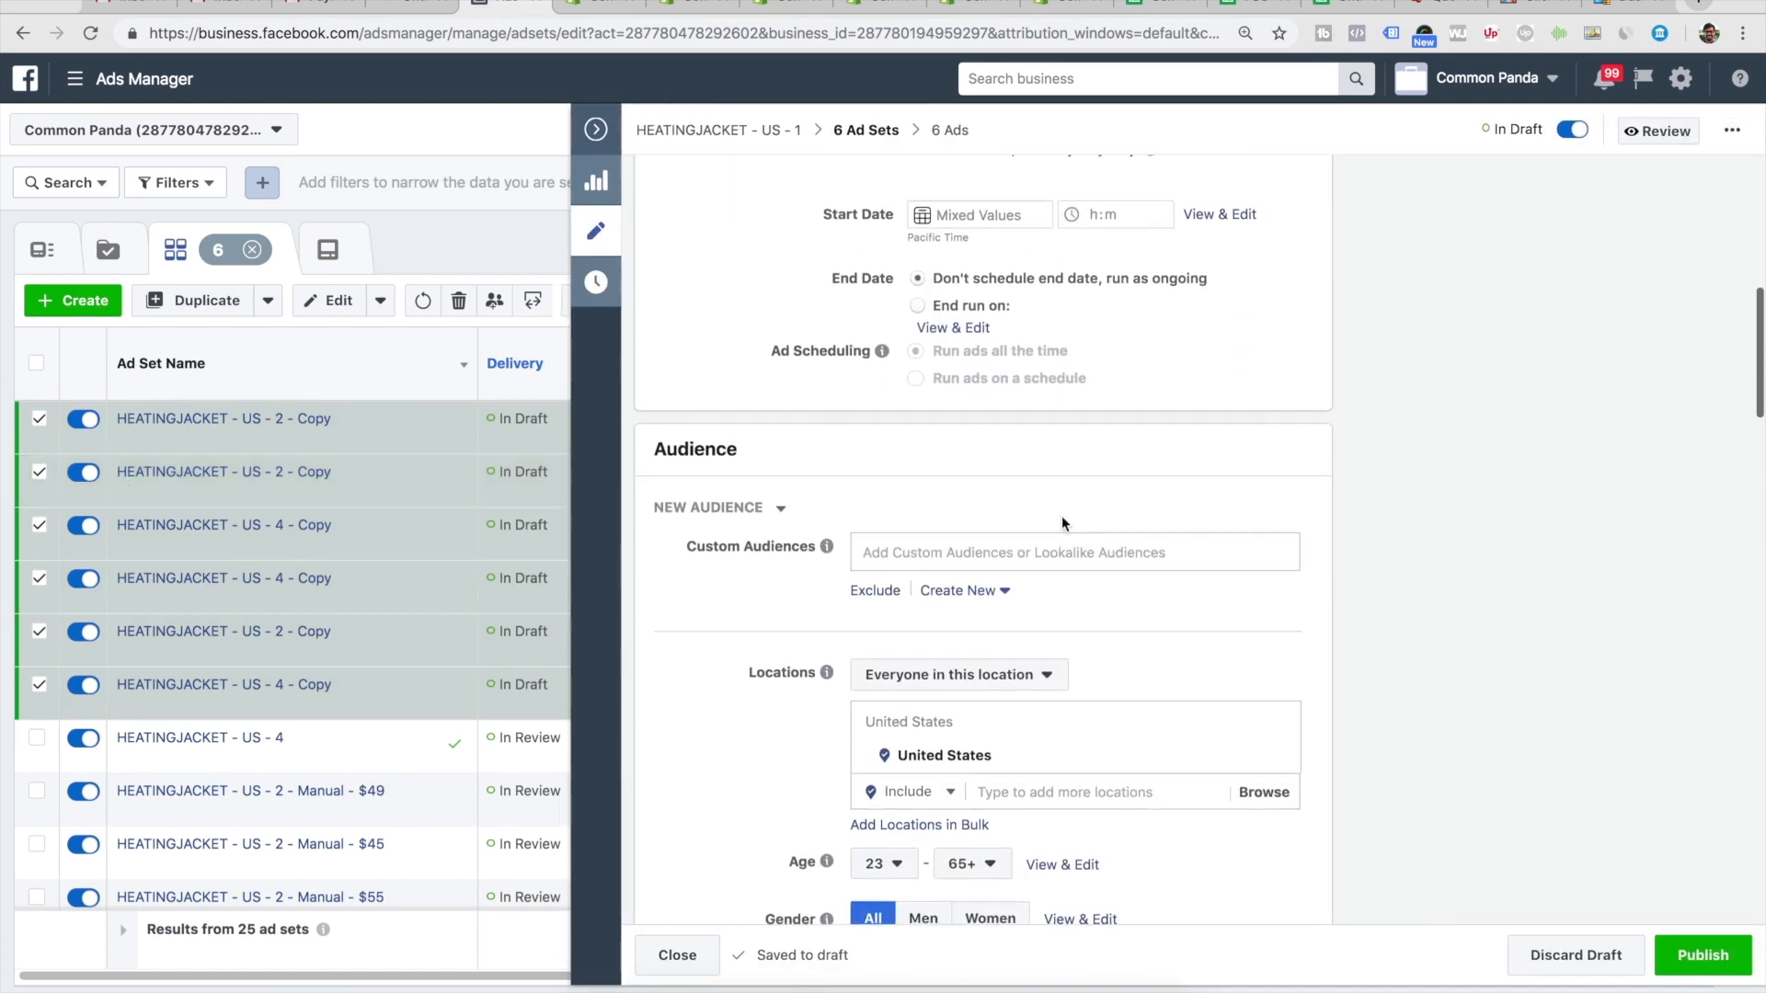
scroll(996, 296, up, 1)
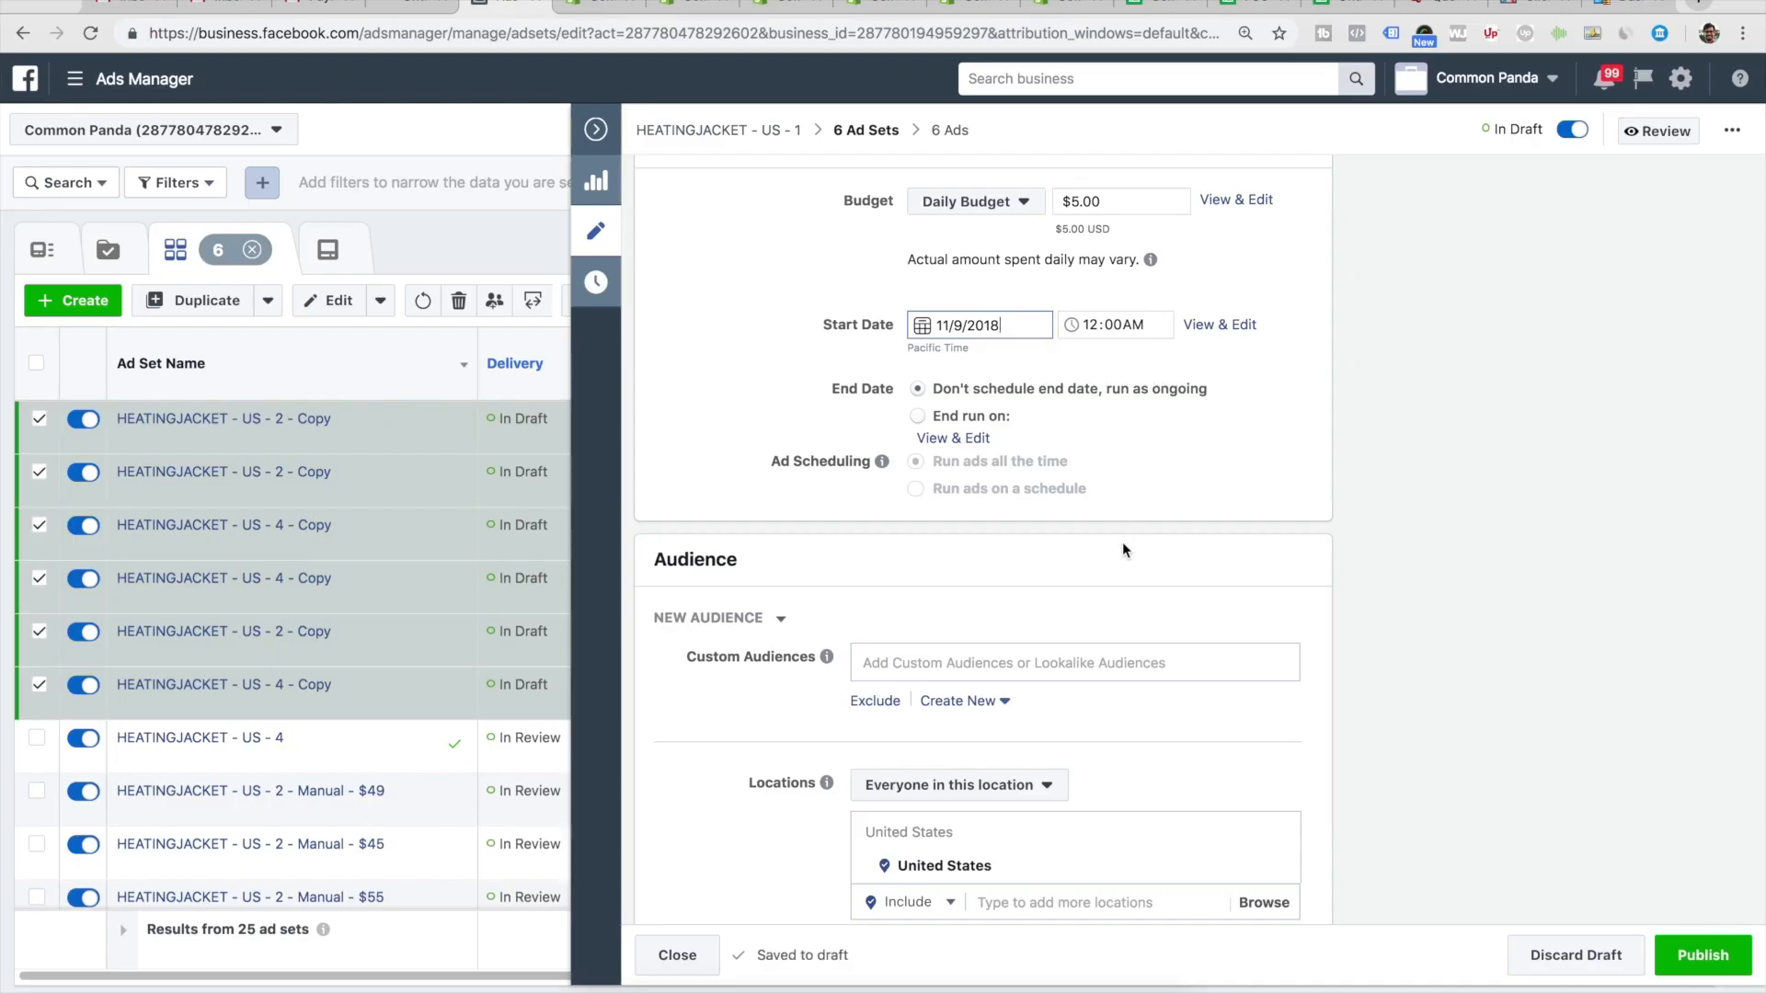
- Review the audience, placements and bid strategy of the six duplicated ad sets, publish them and return to the full ad set list
scroll(1079, 557, down, 5)
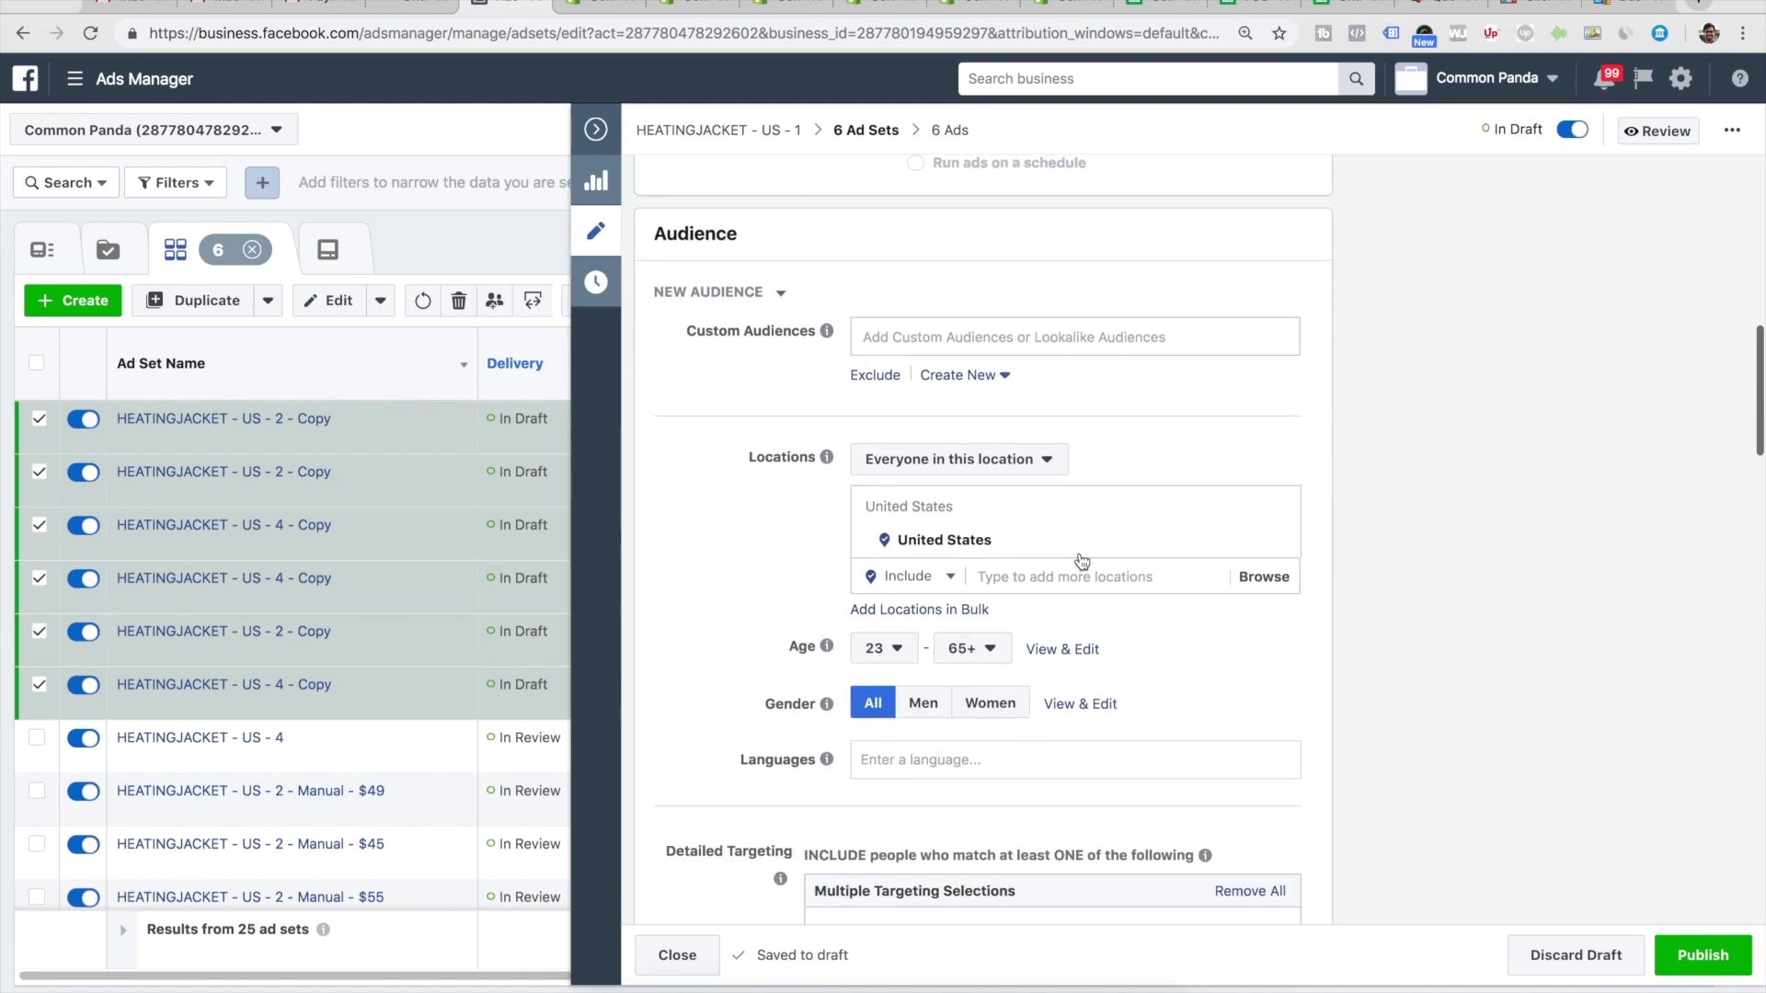
scroll(1082, 561, down, 6)
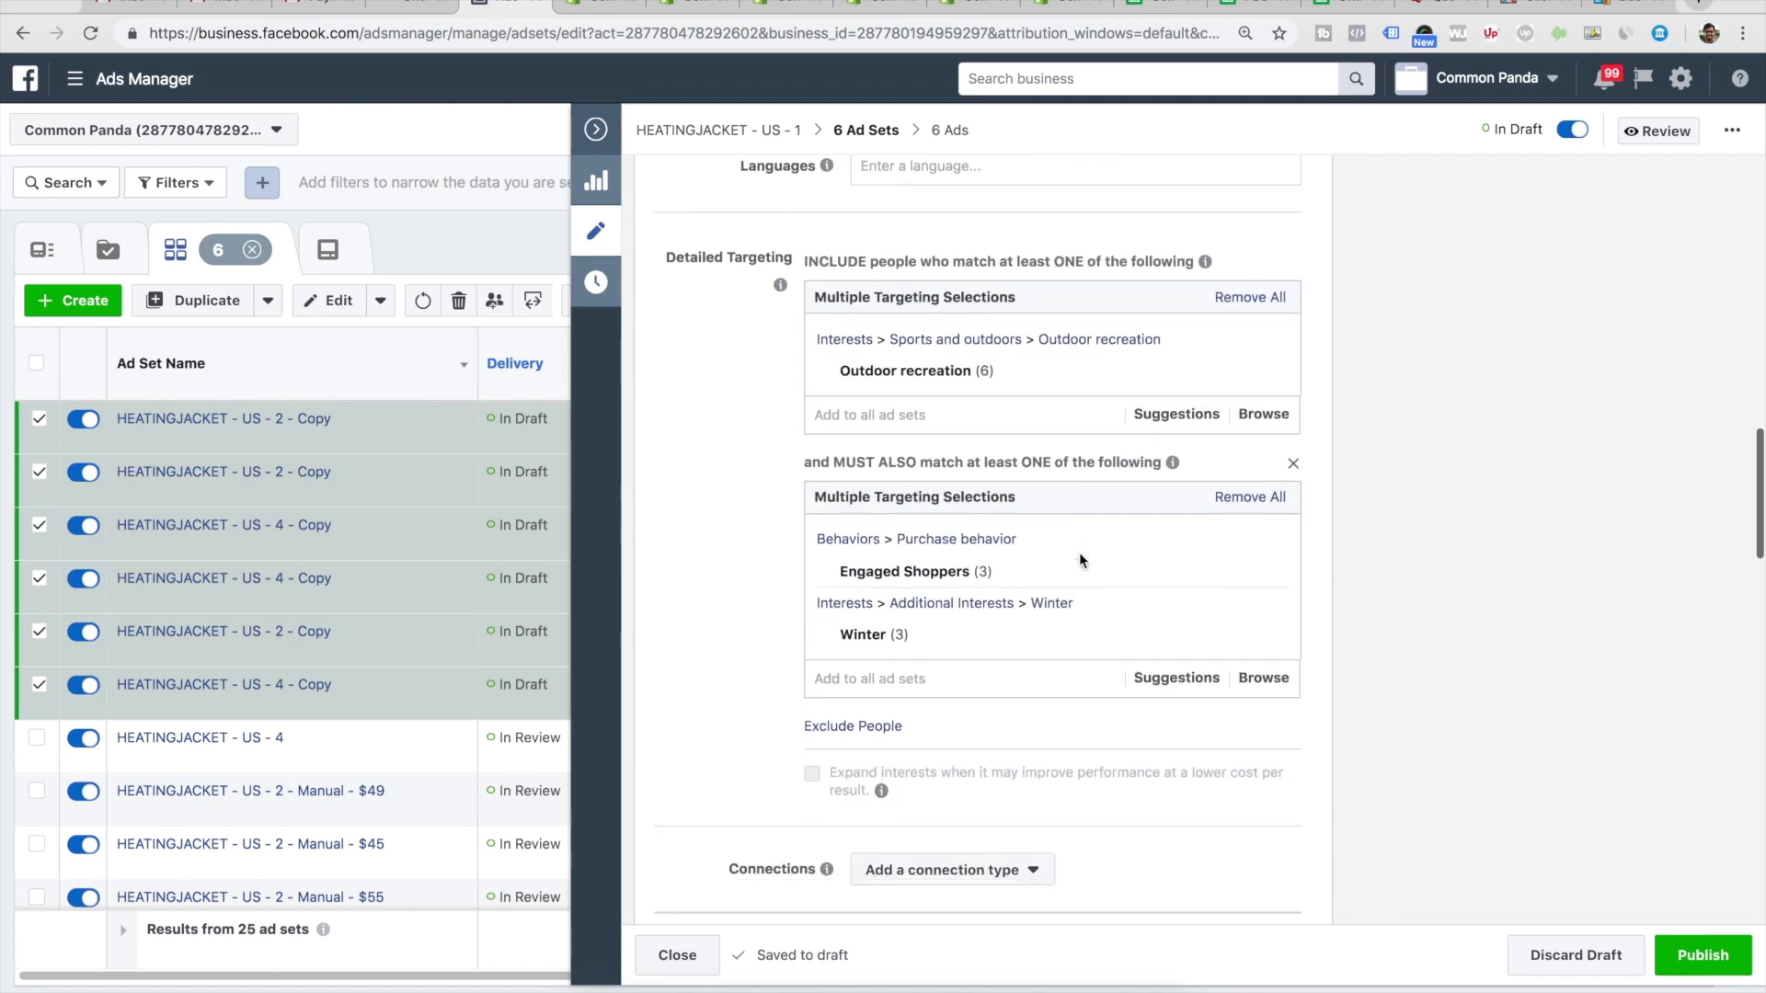
scroll(1082, 561, down, 6)
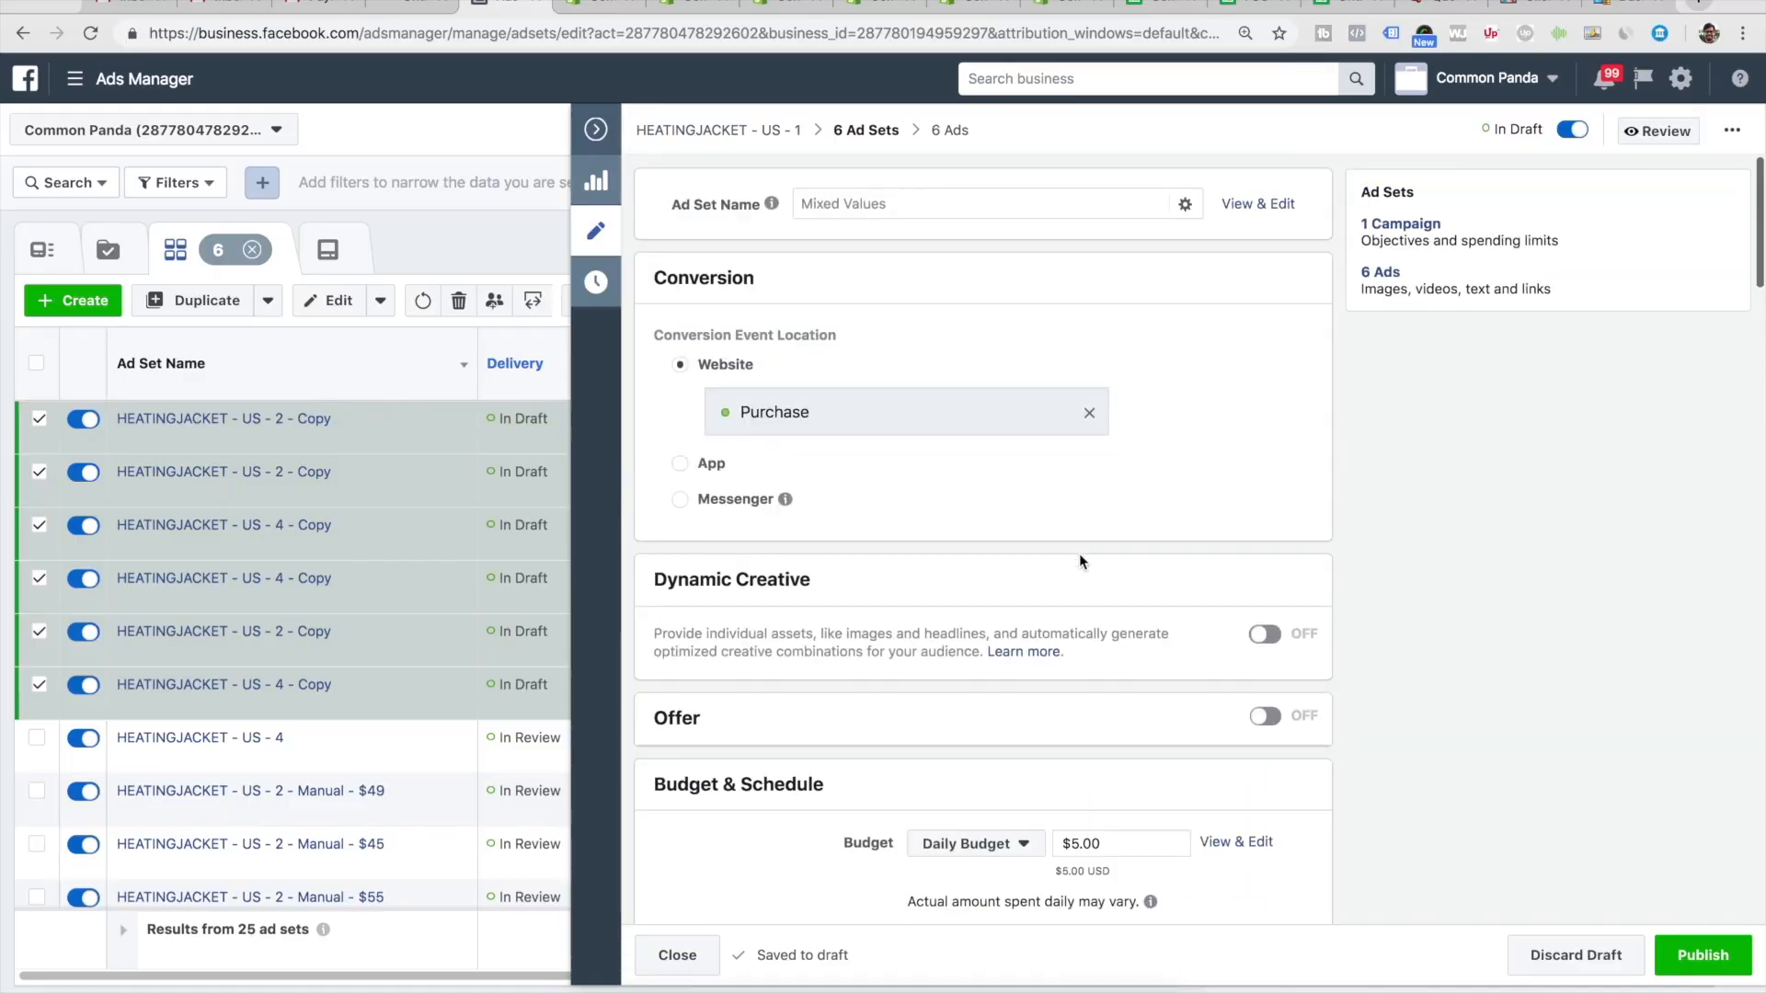
scroll(1081, 559, down, 15)
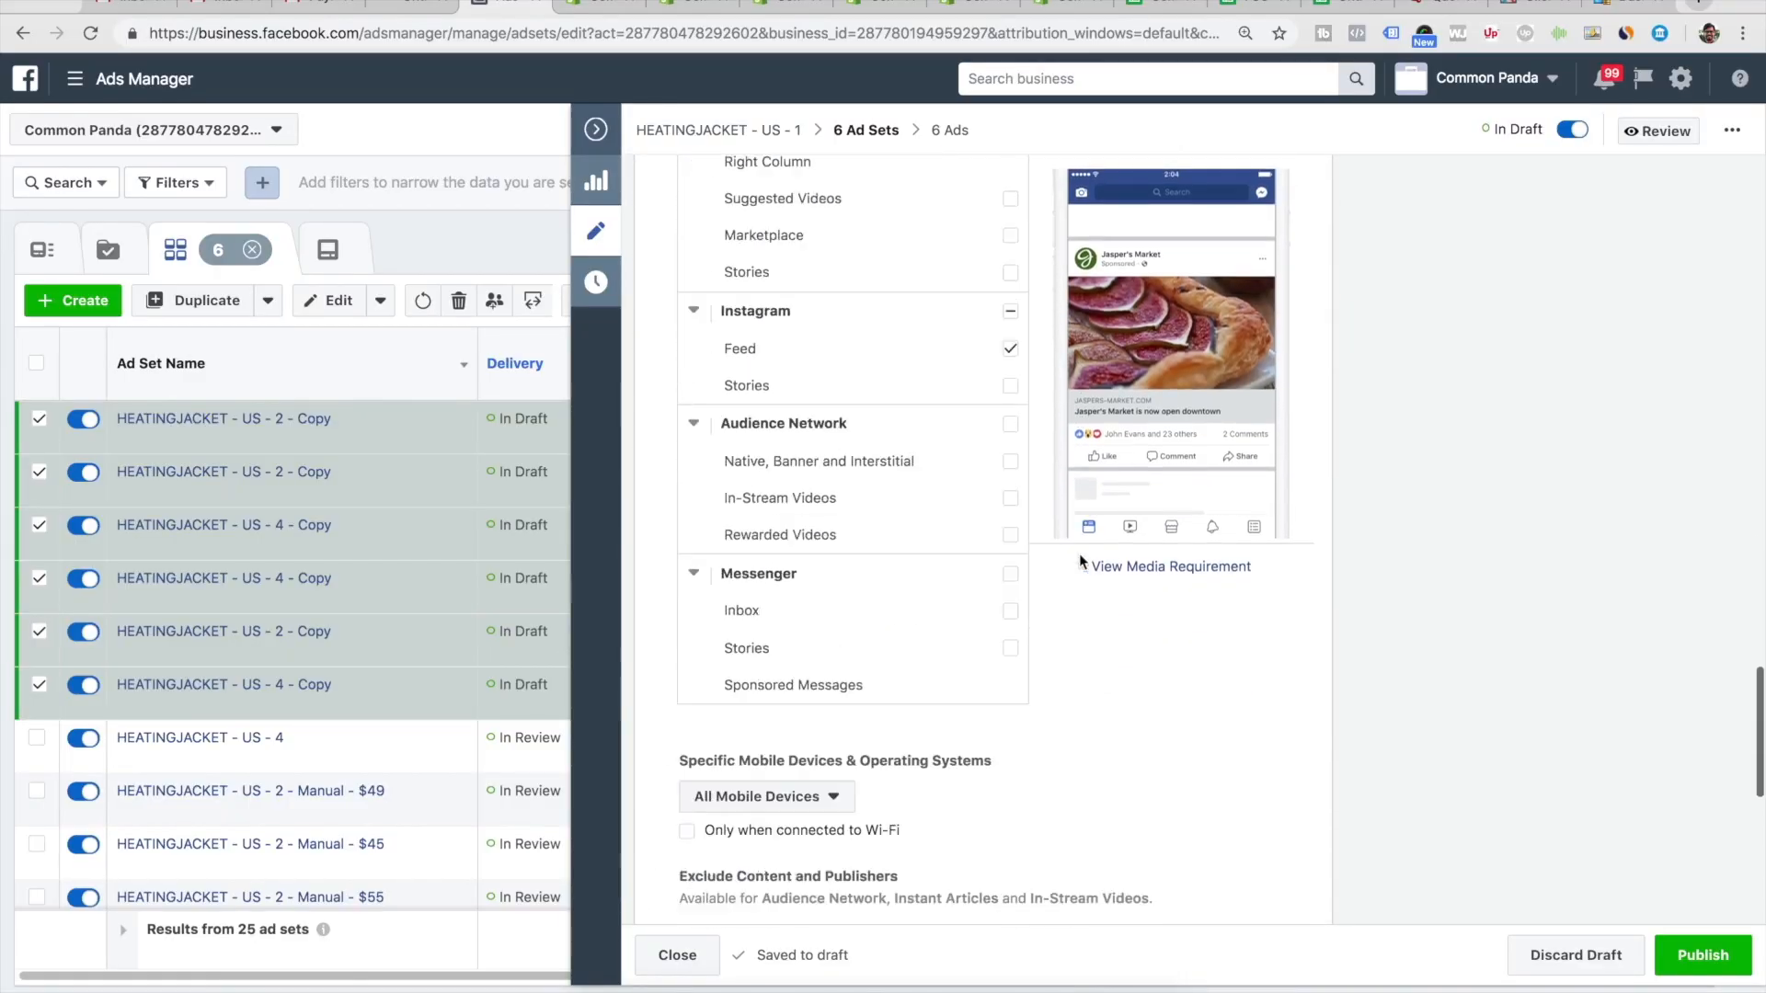
scroll(1079, 553, down, 8)
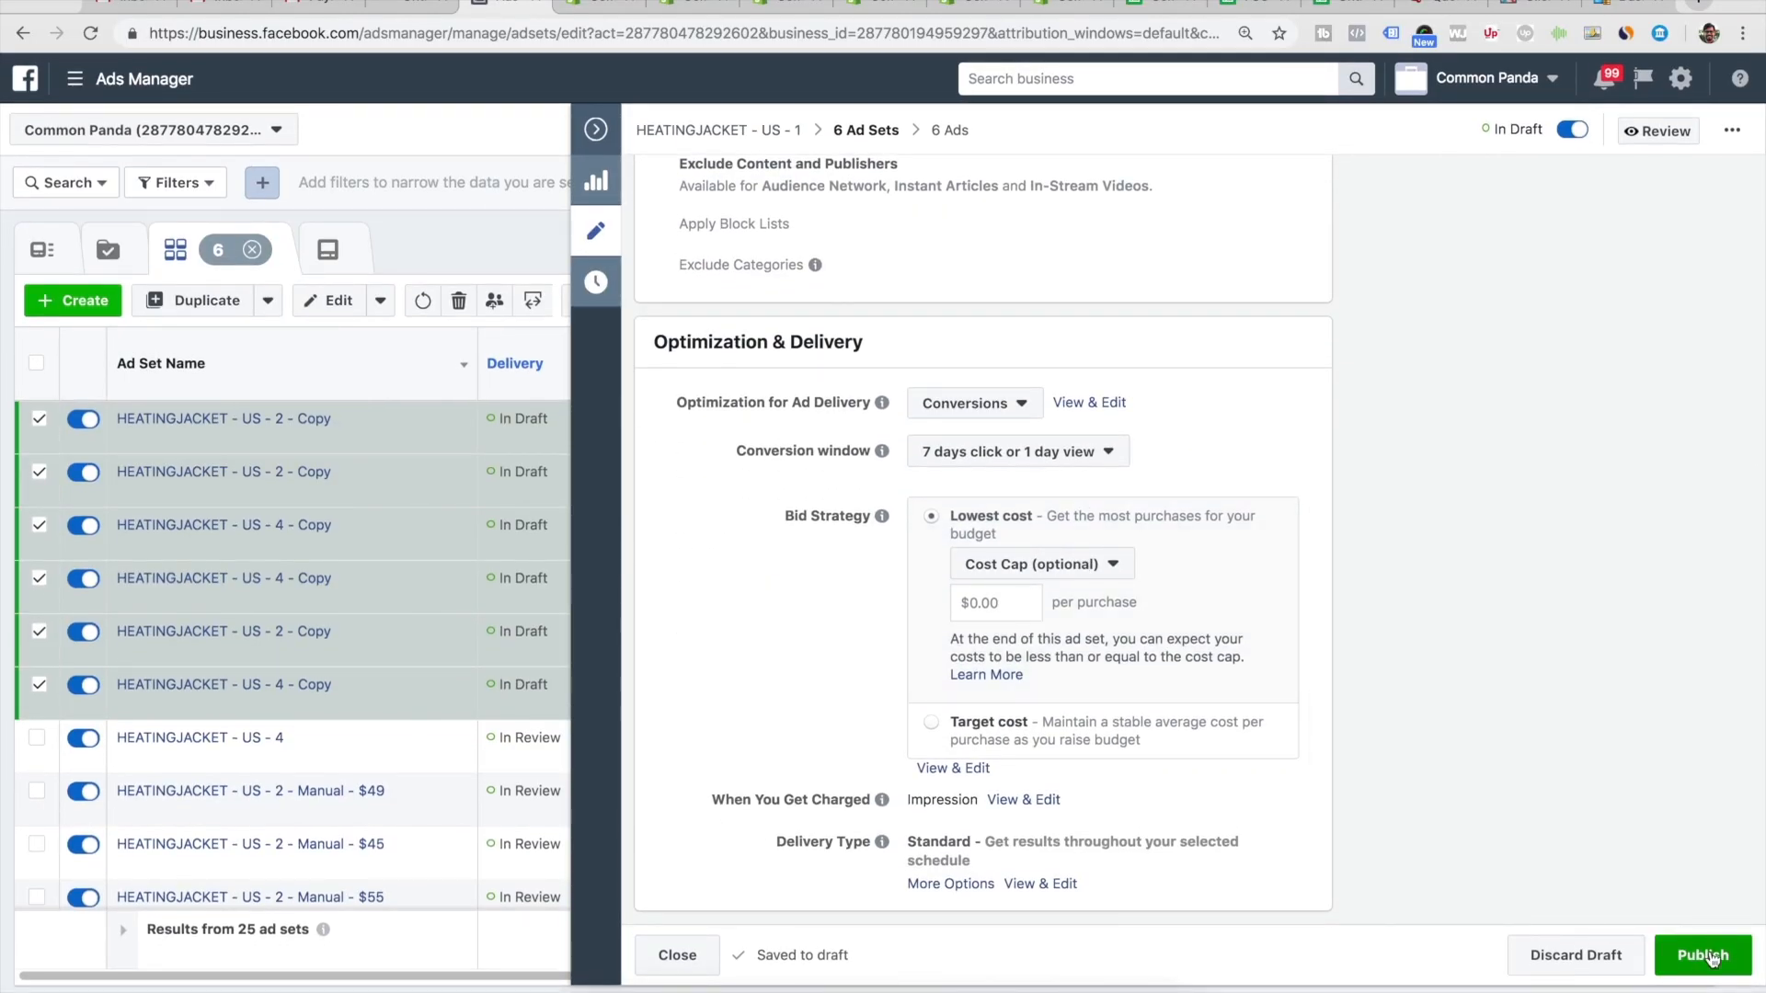
click(1712, 959)
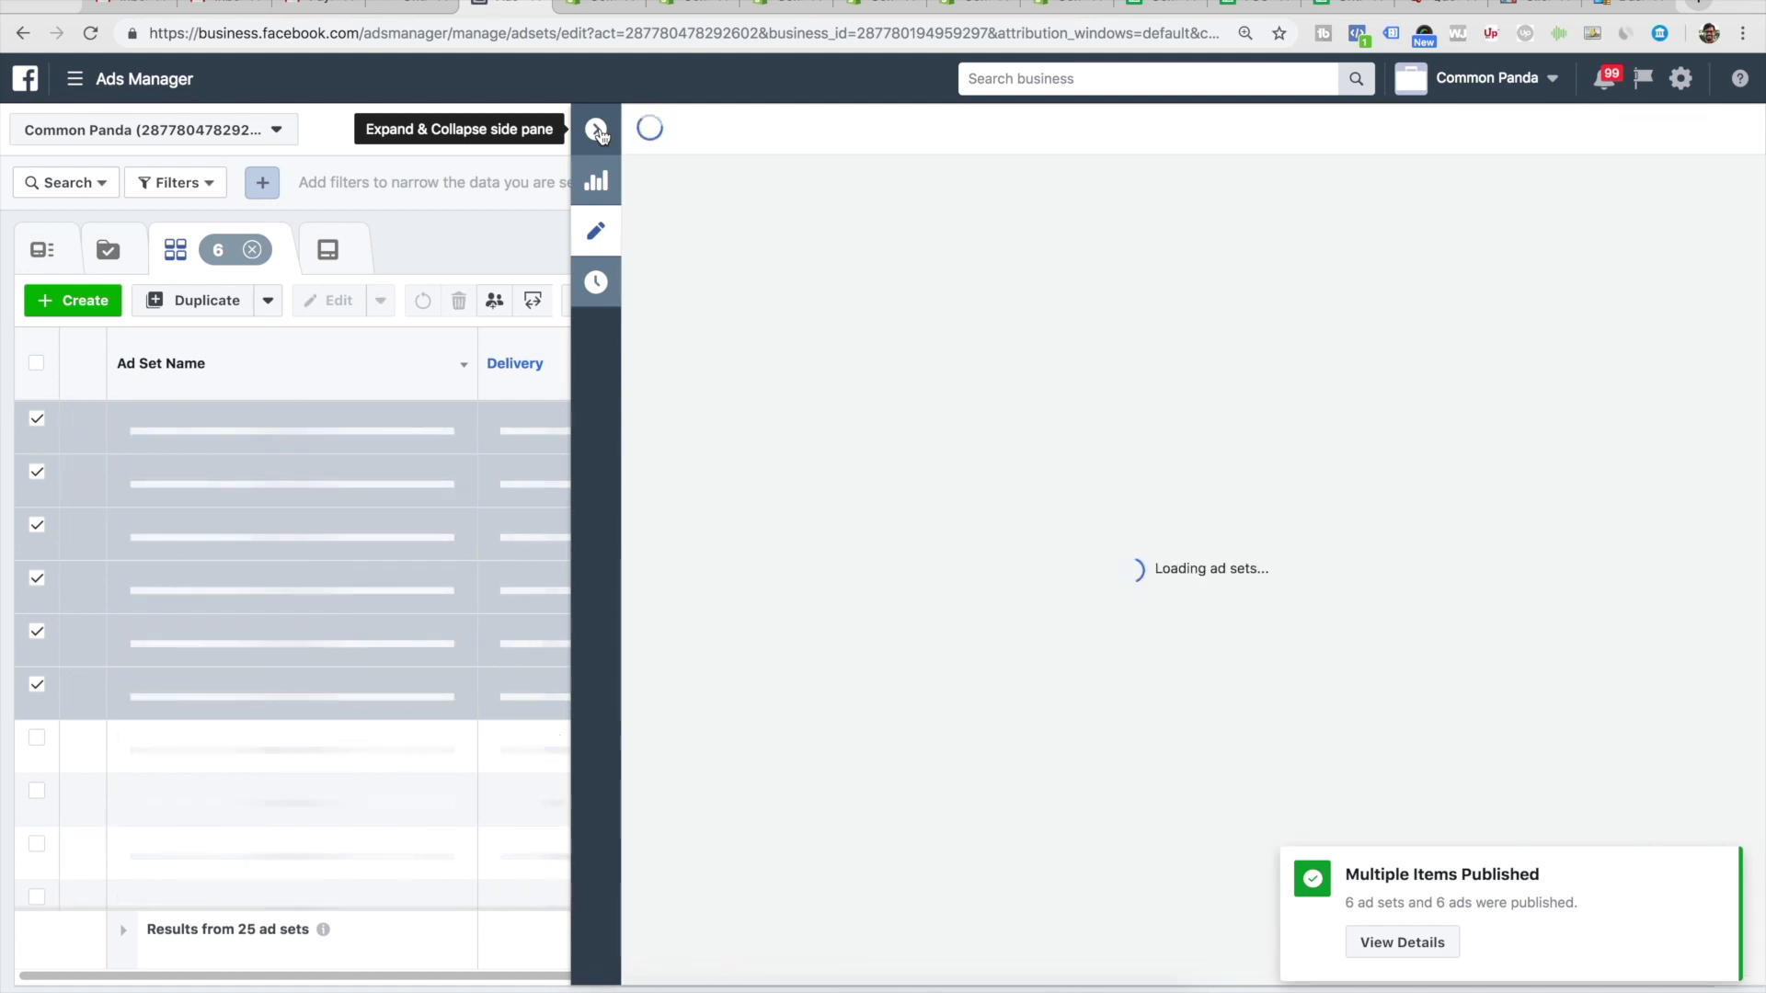
click(598, 132)
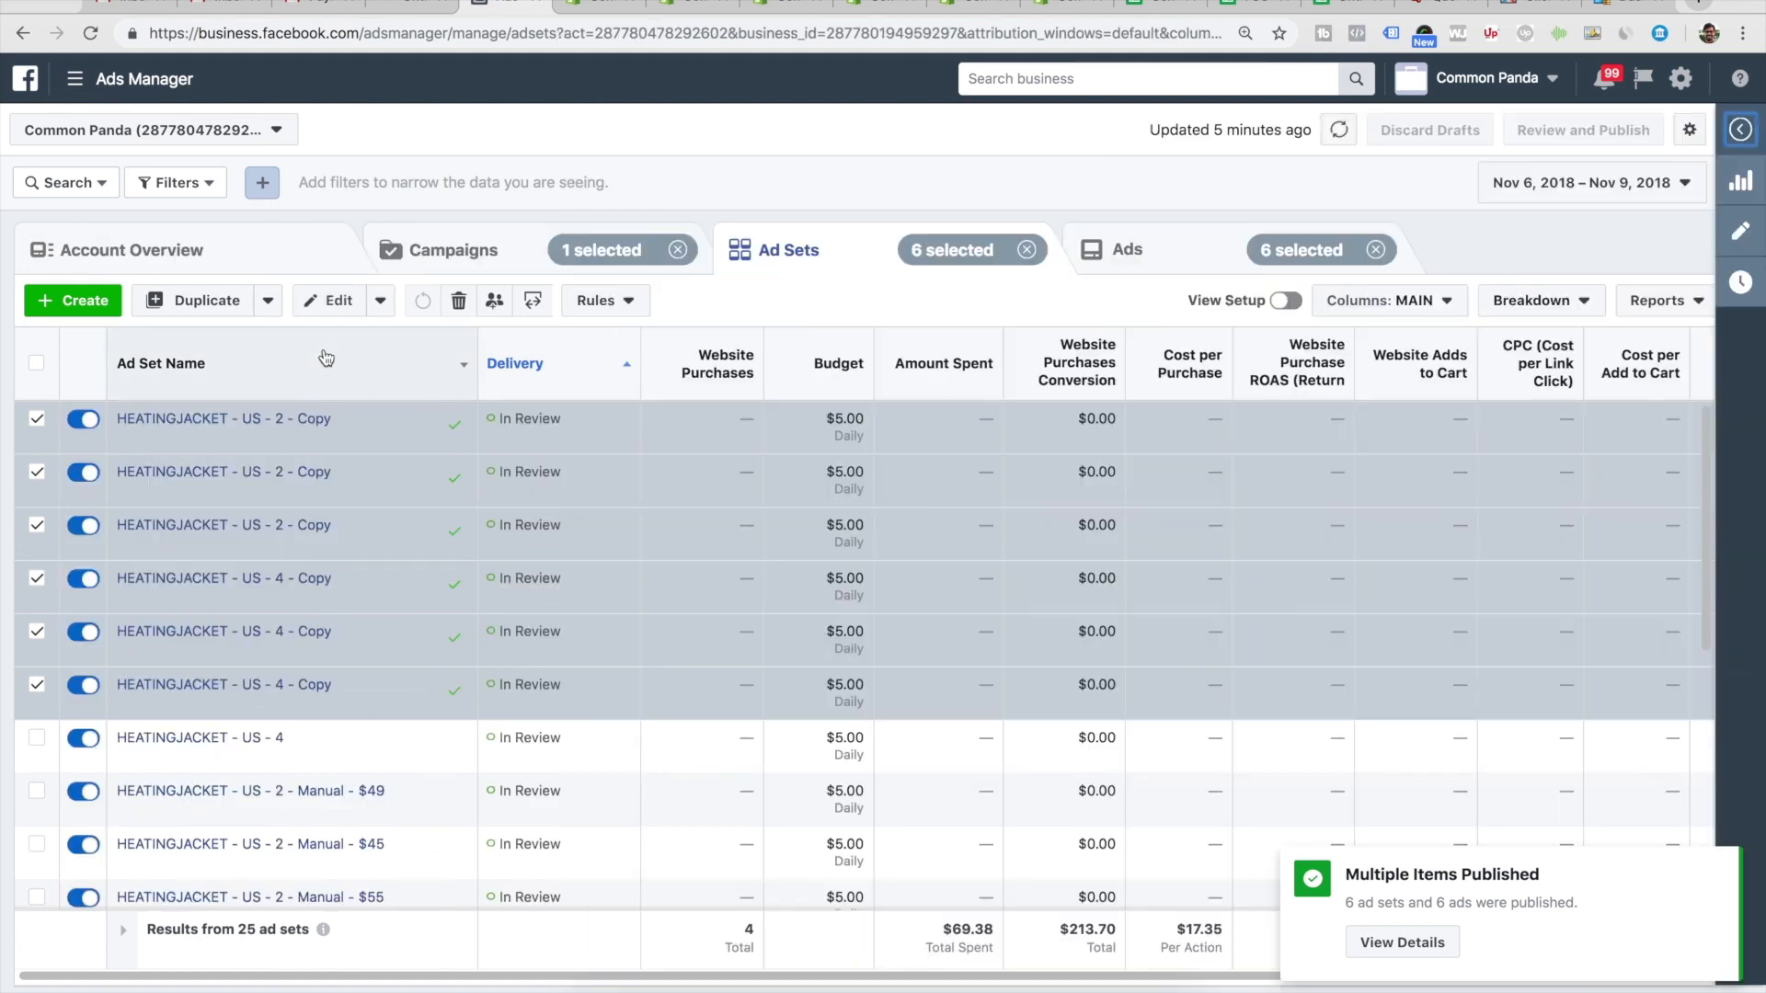
- Deselect the published copies of "HEATINGJACKET - US - 2" and "HEATINGJACKET - US - 4"
click(37, 418)
click(37, 472)
click(37, 525)
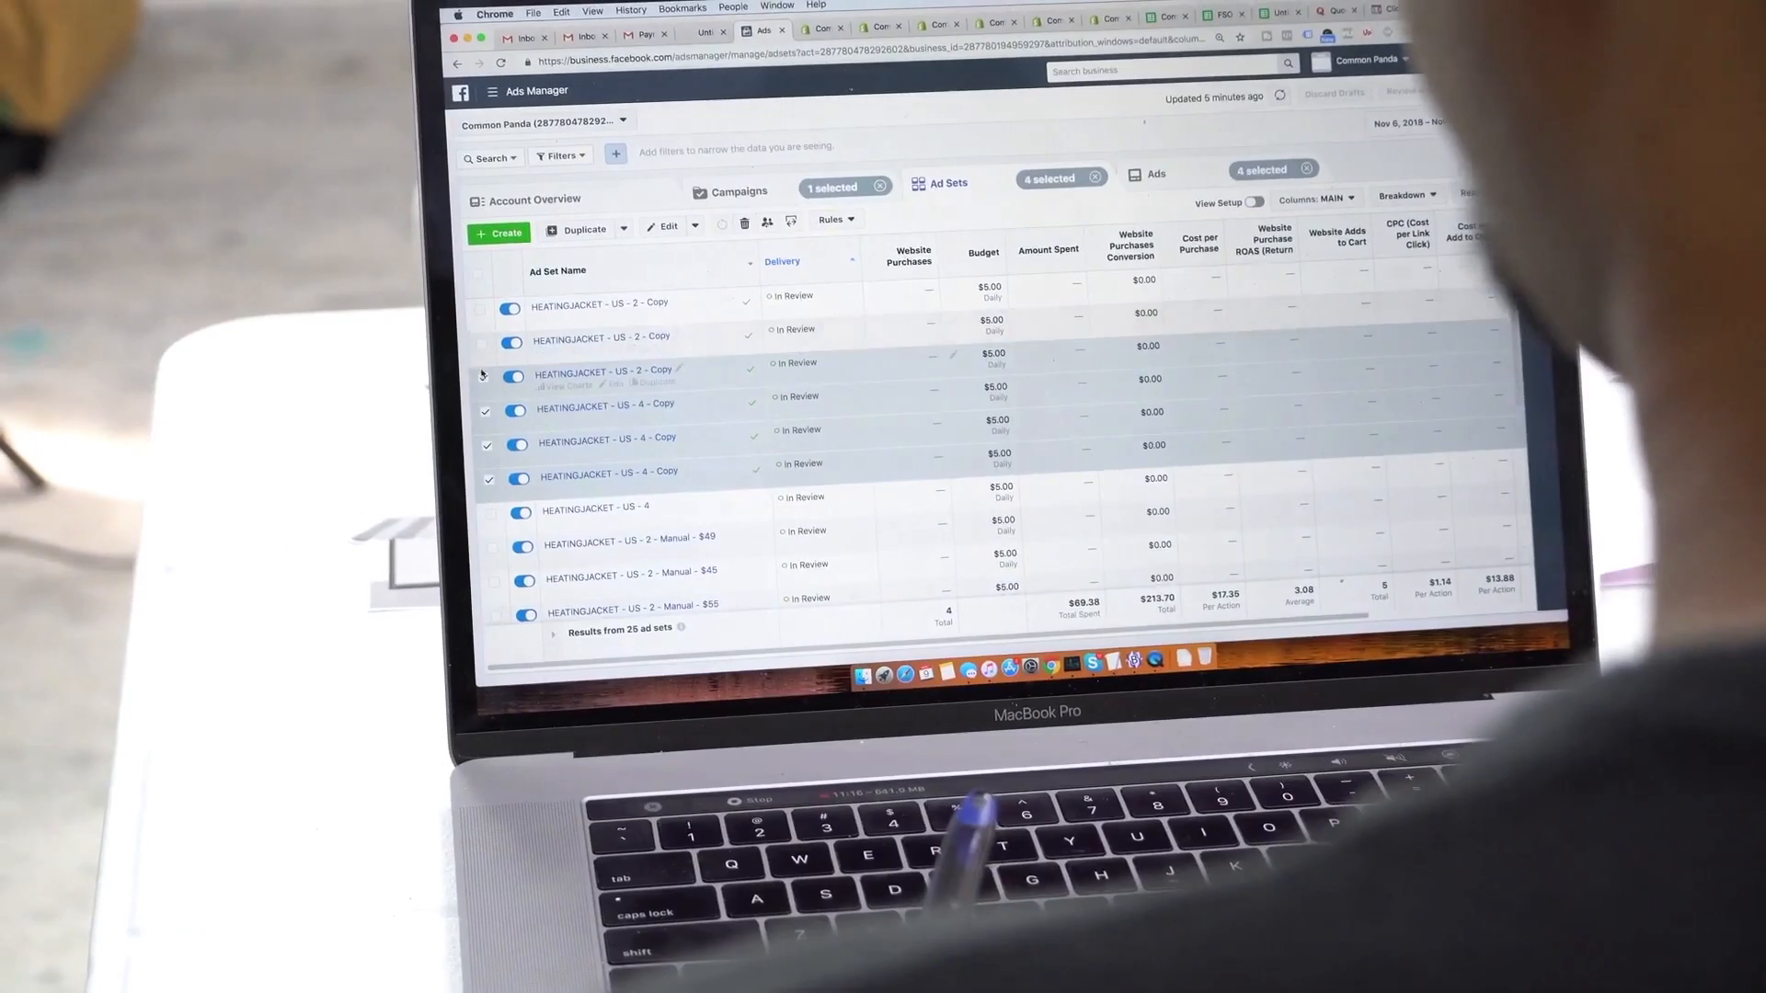
click(37, 578)
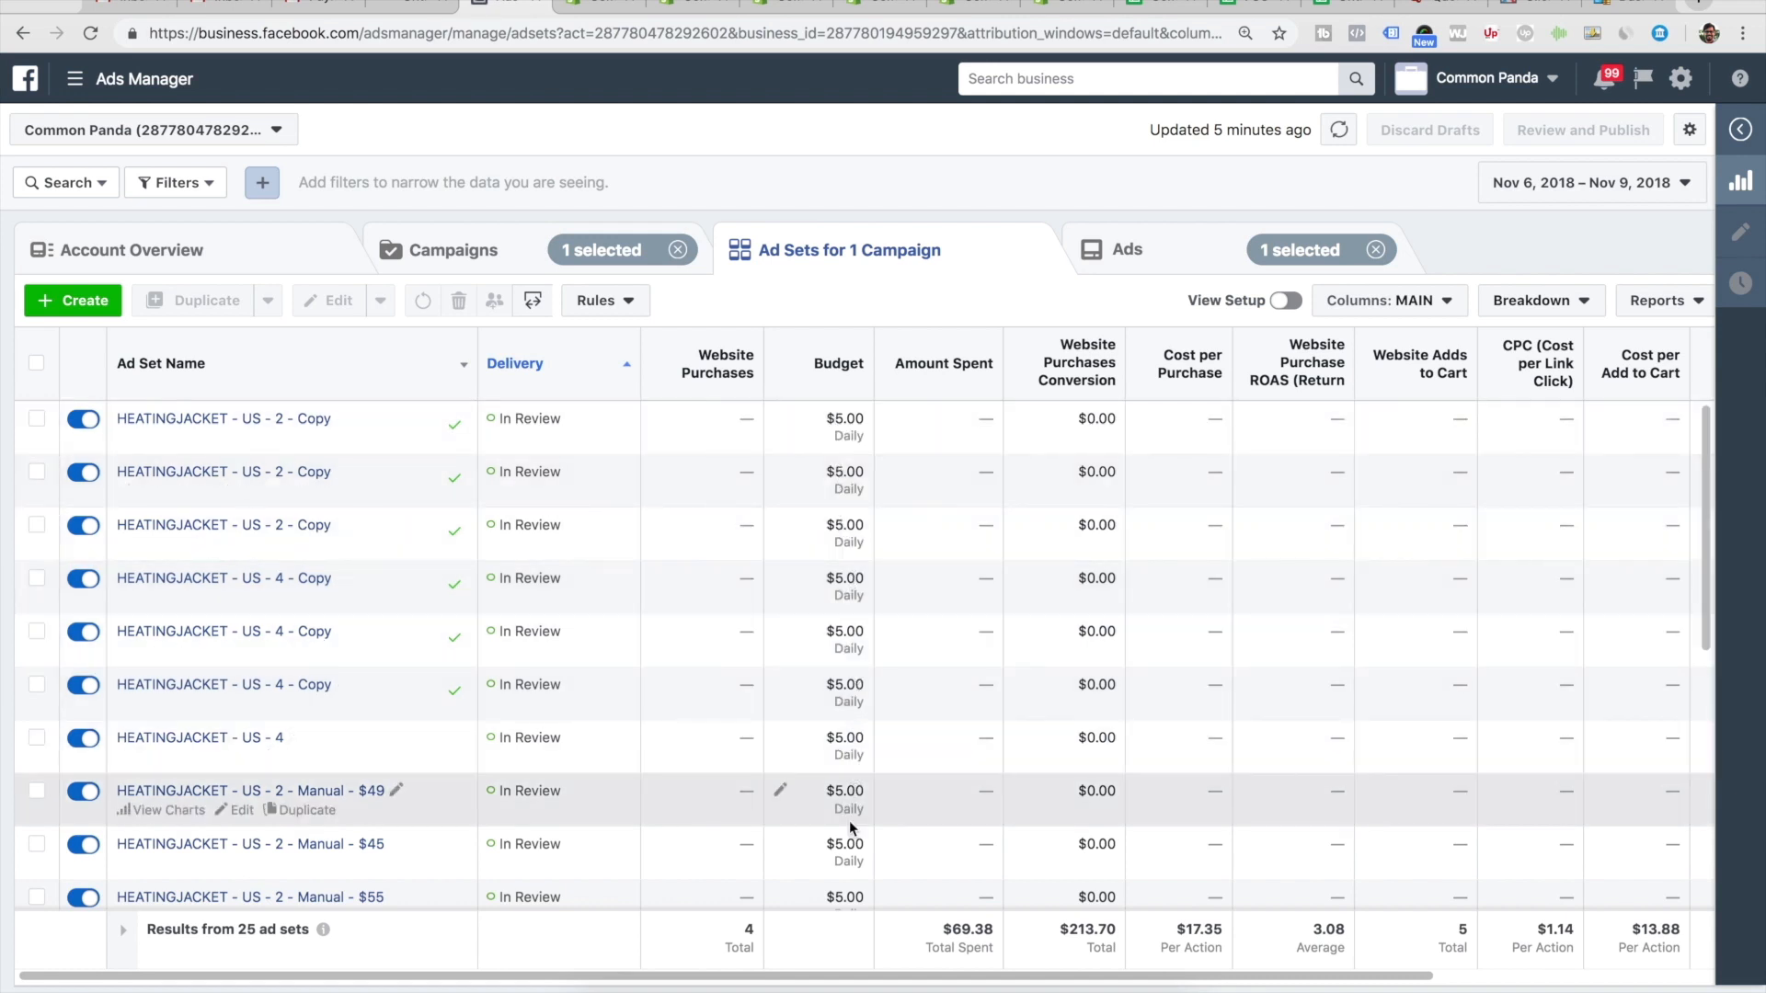
- Examine the delivery, purchases, spend and ROAS of the campaign's manual-bid and original ad sets
scroll(848, 824, down, 3)
scroll(850, 831, down, 5)
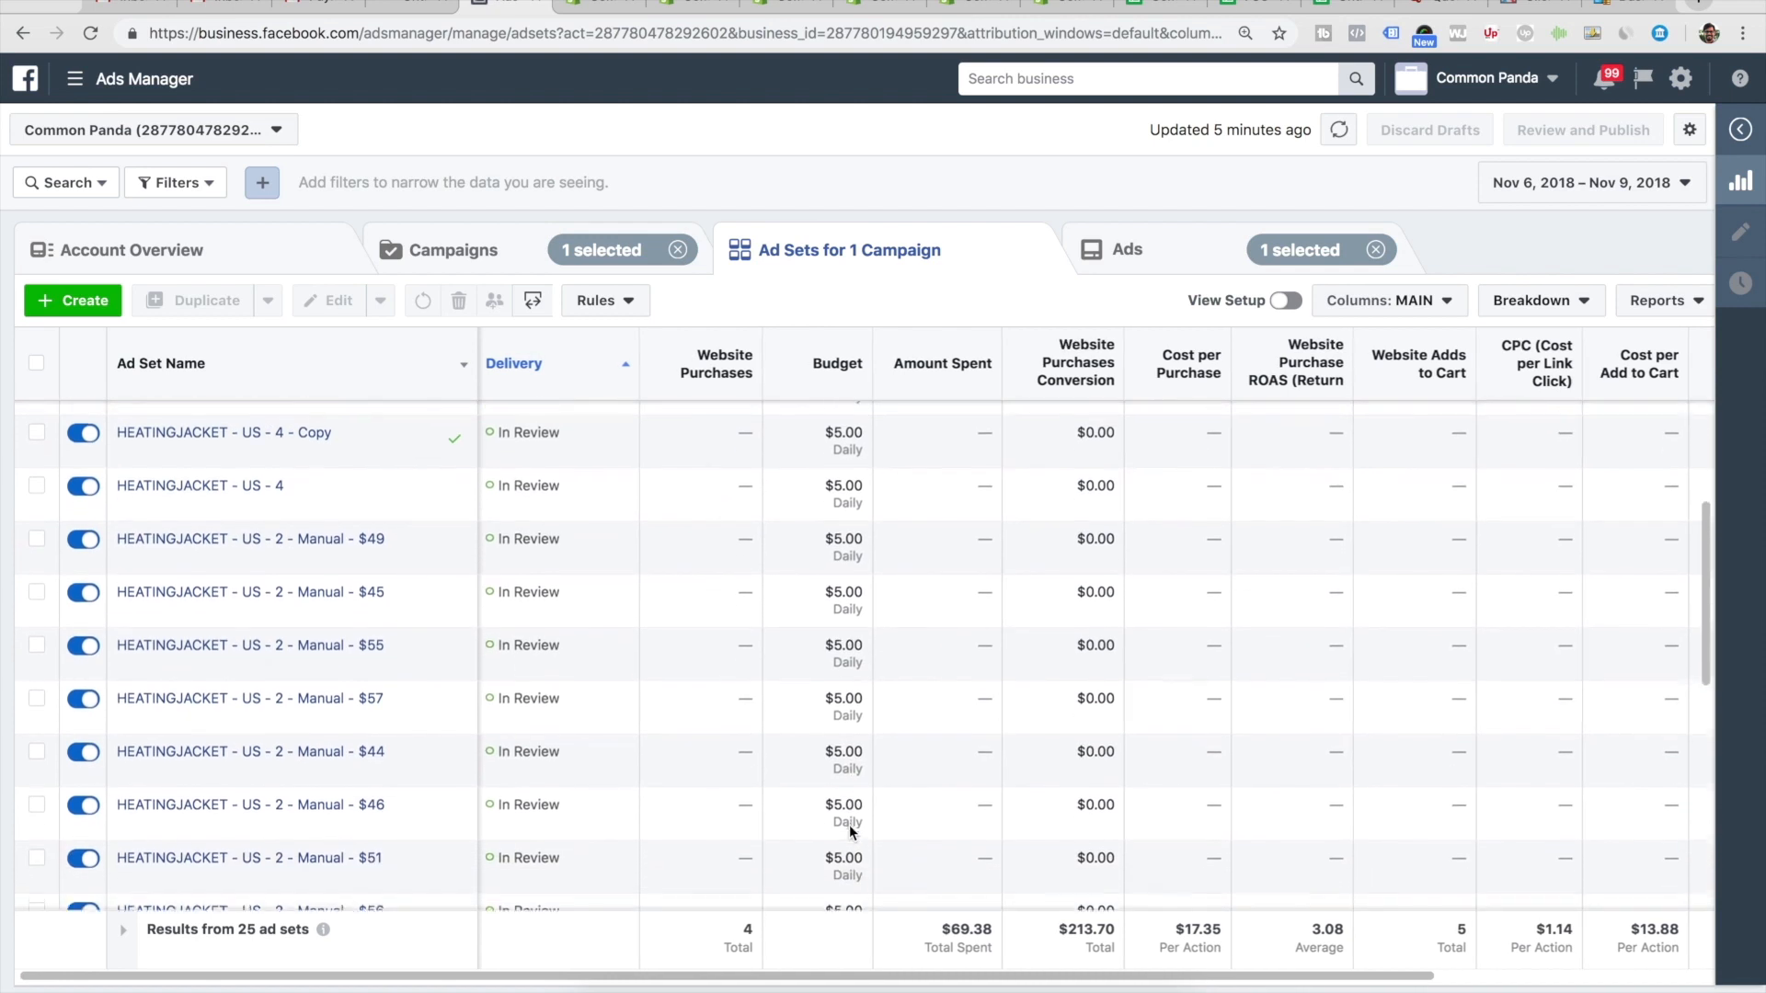
scroll(848, 824, down, 6)
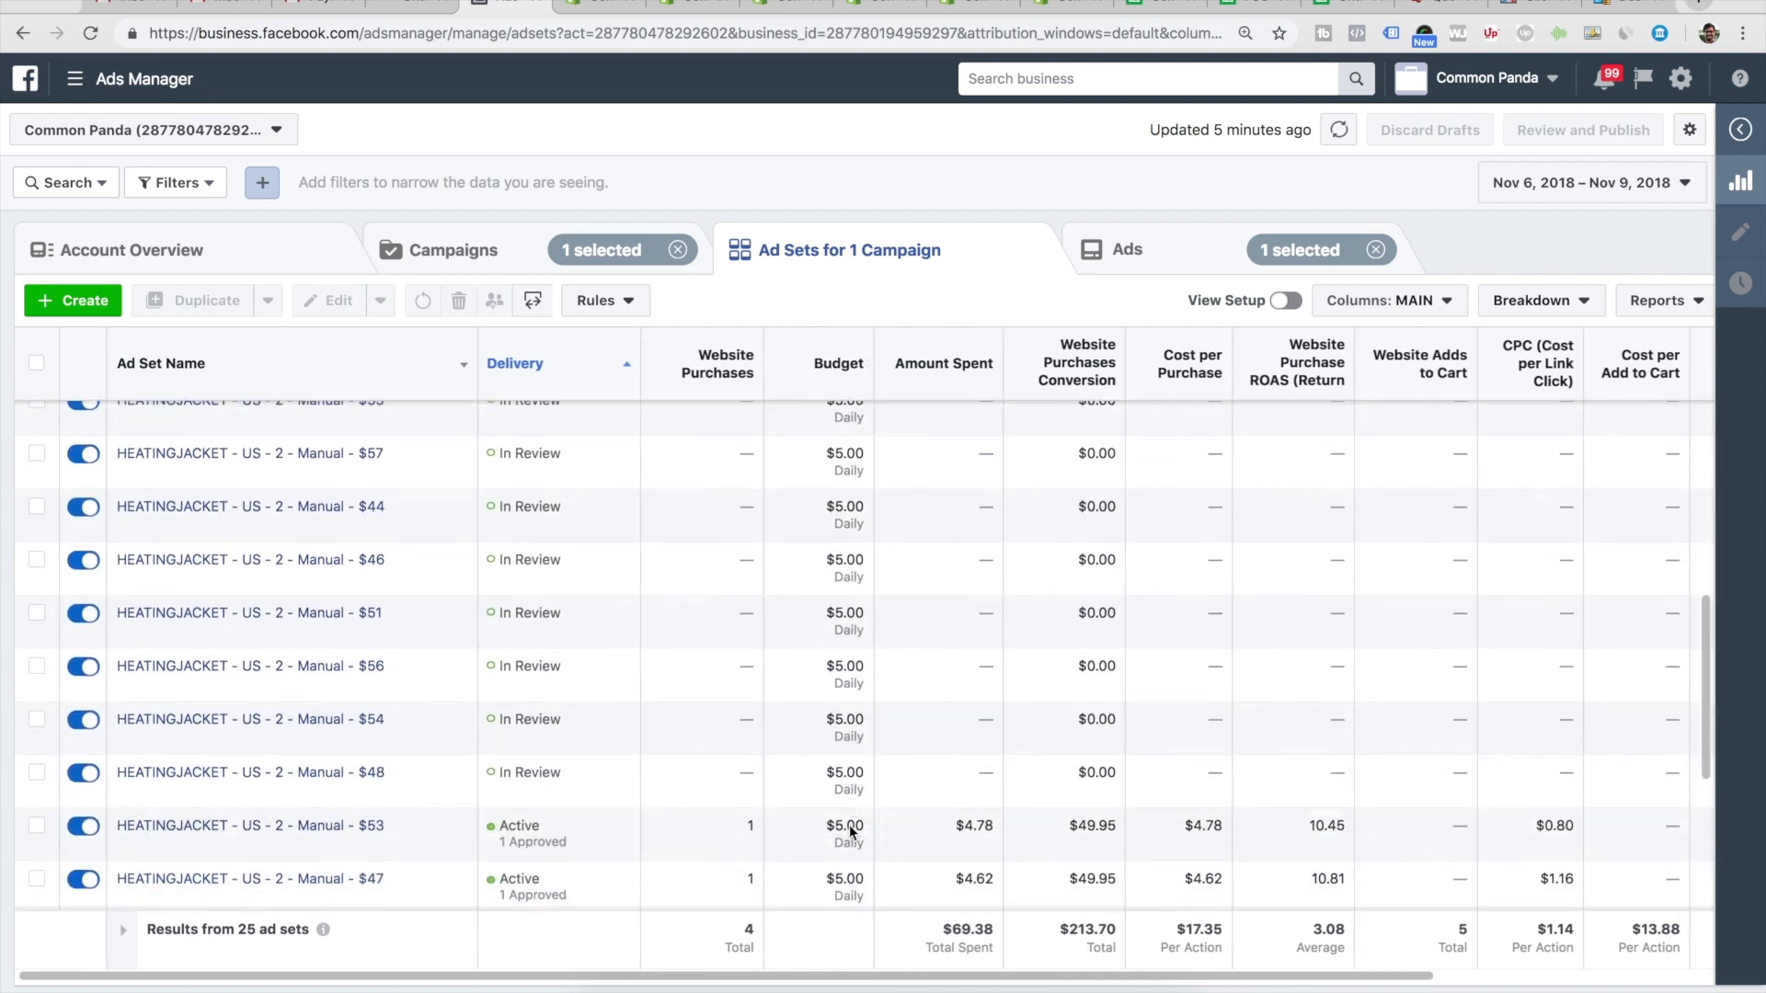
scroll(850, 832, down, 4)
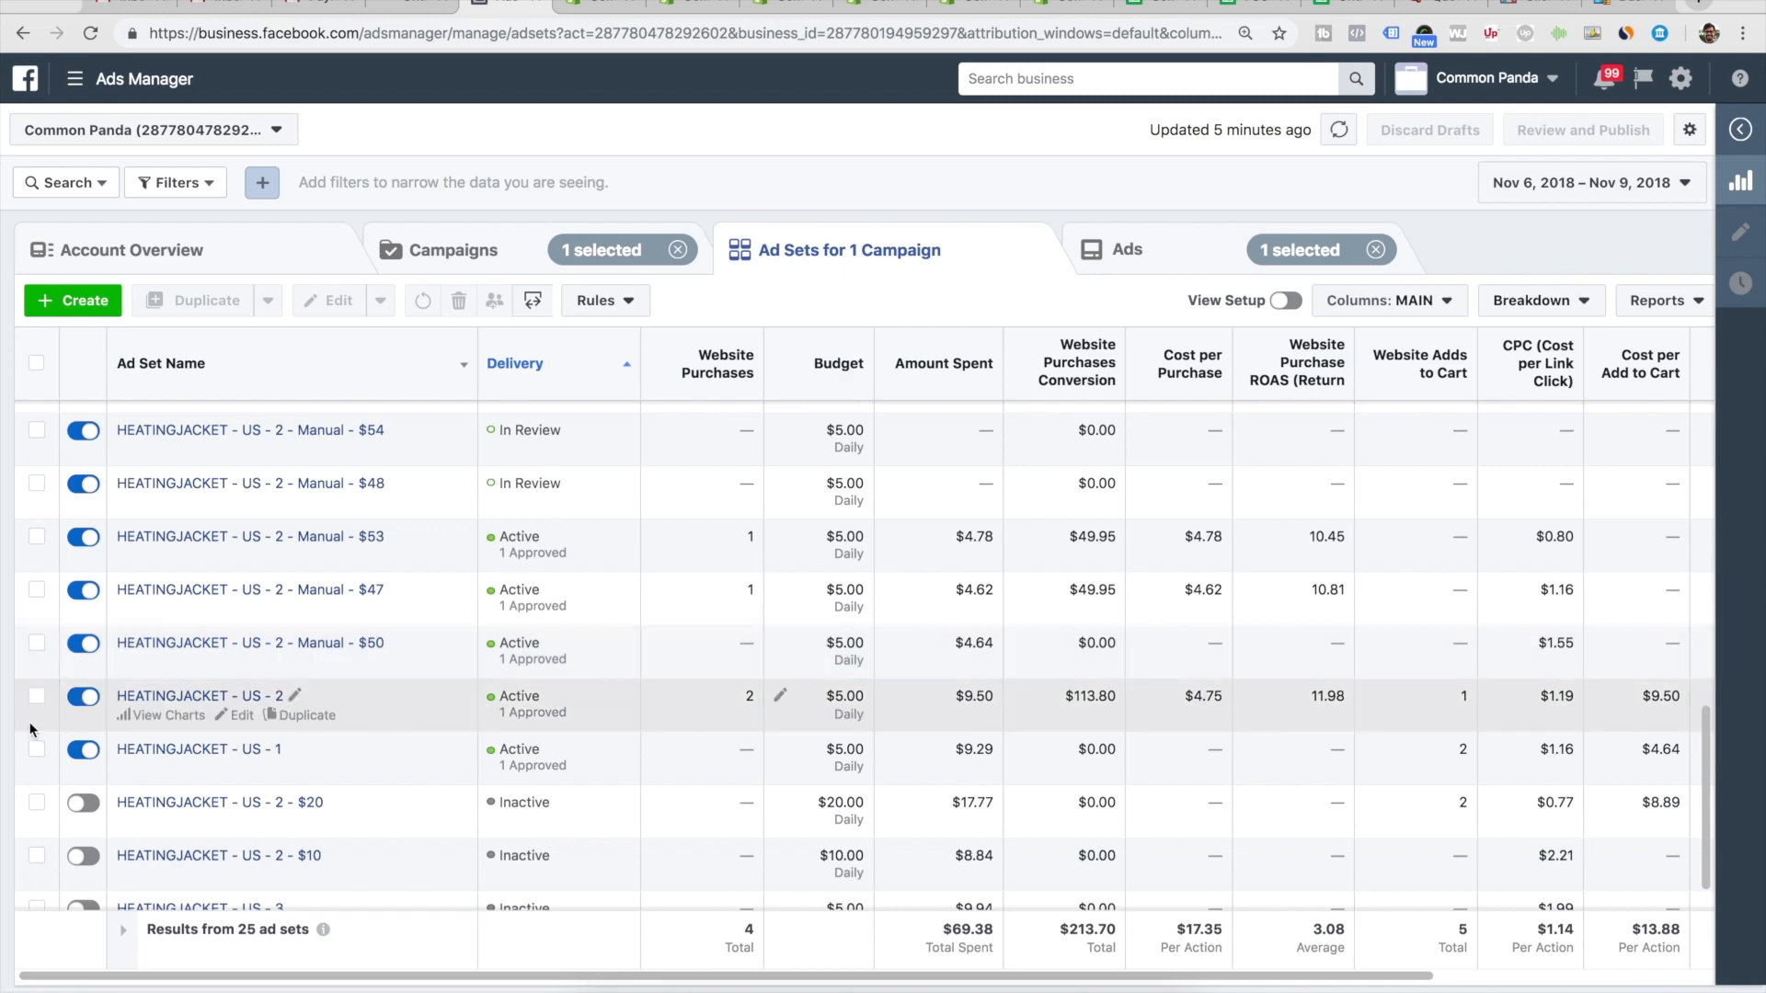
scroll(107, 731, up, 5)
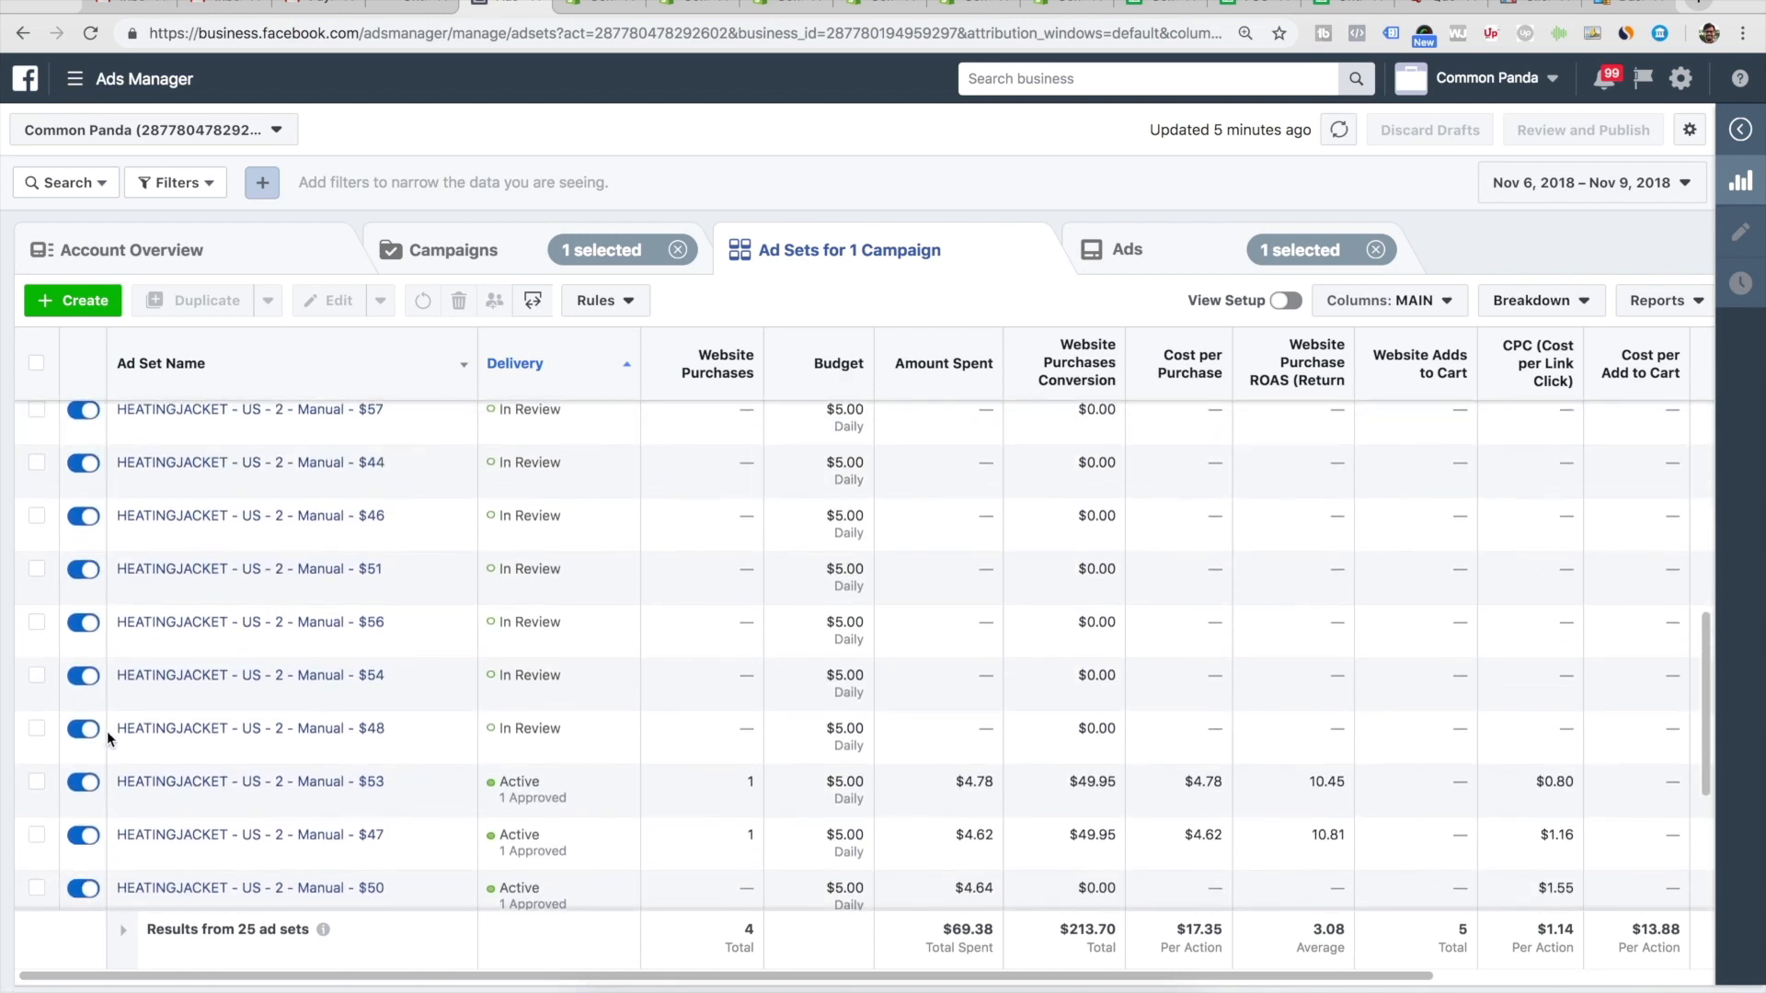
scroll(107, 731, down, 6)
- Open the settings of "HEATINGJACKET - US - 1", dismissing the rename prompt, and check its budget, schedule and audience
mouse_move(237, 731)
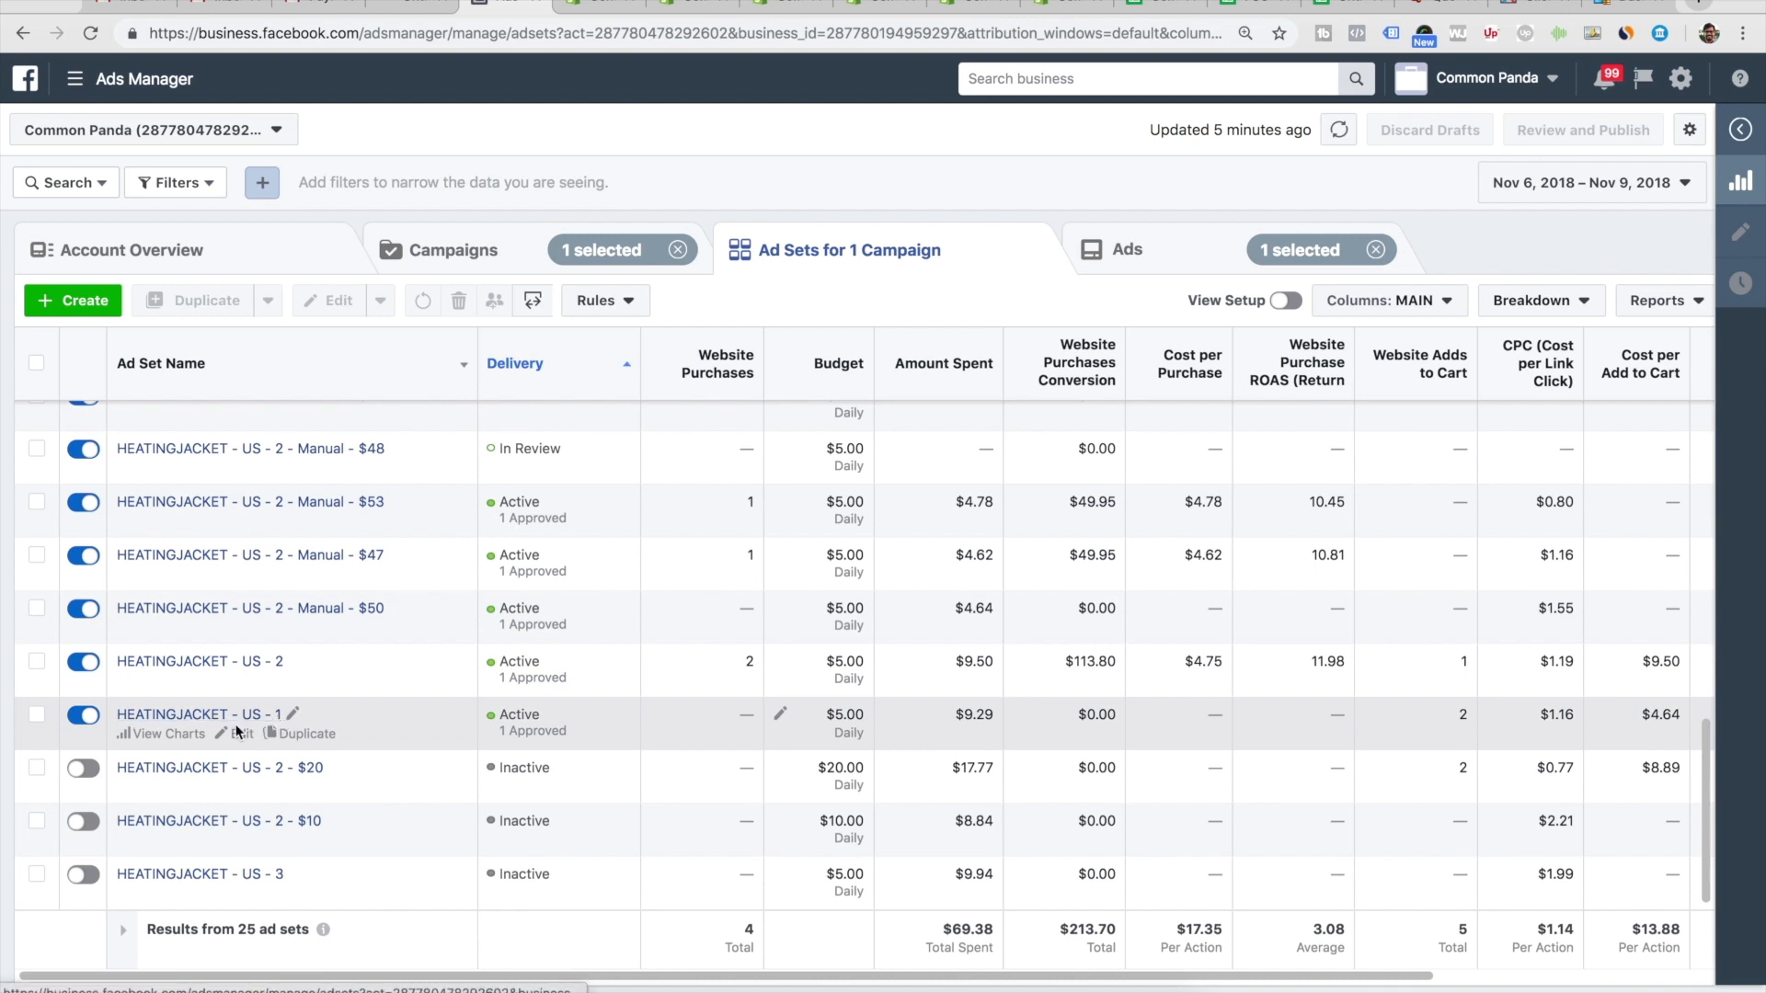
click(240, 734)
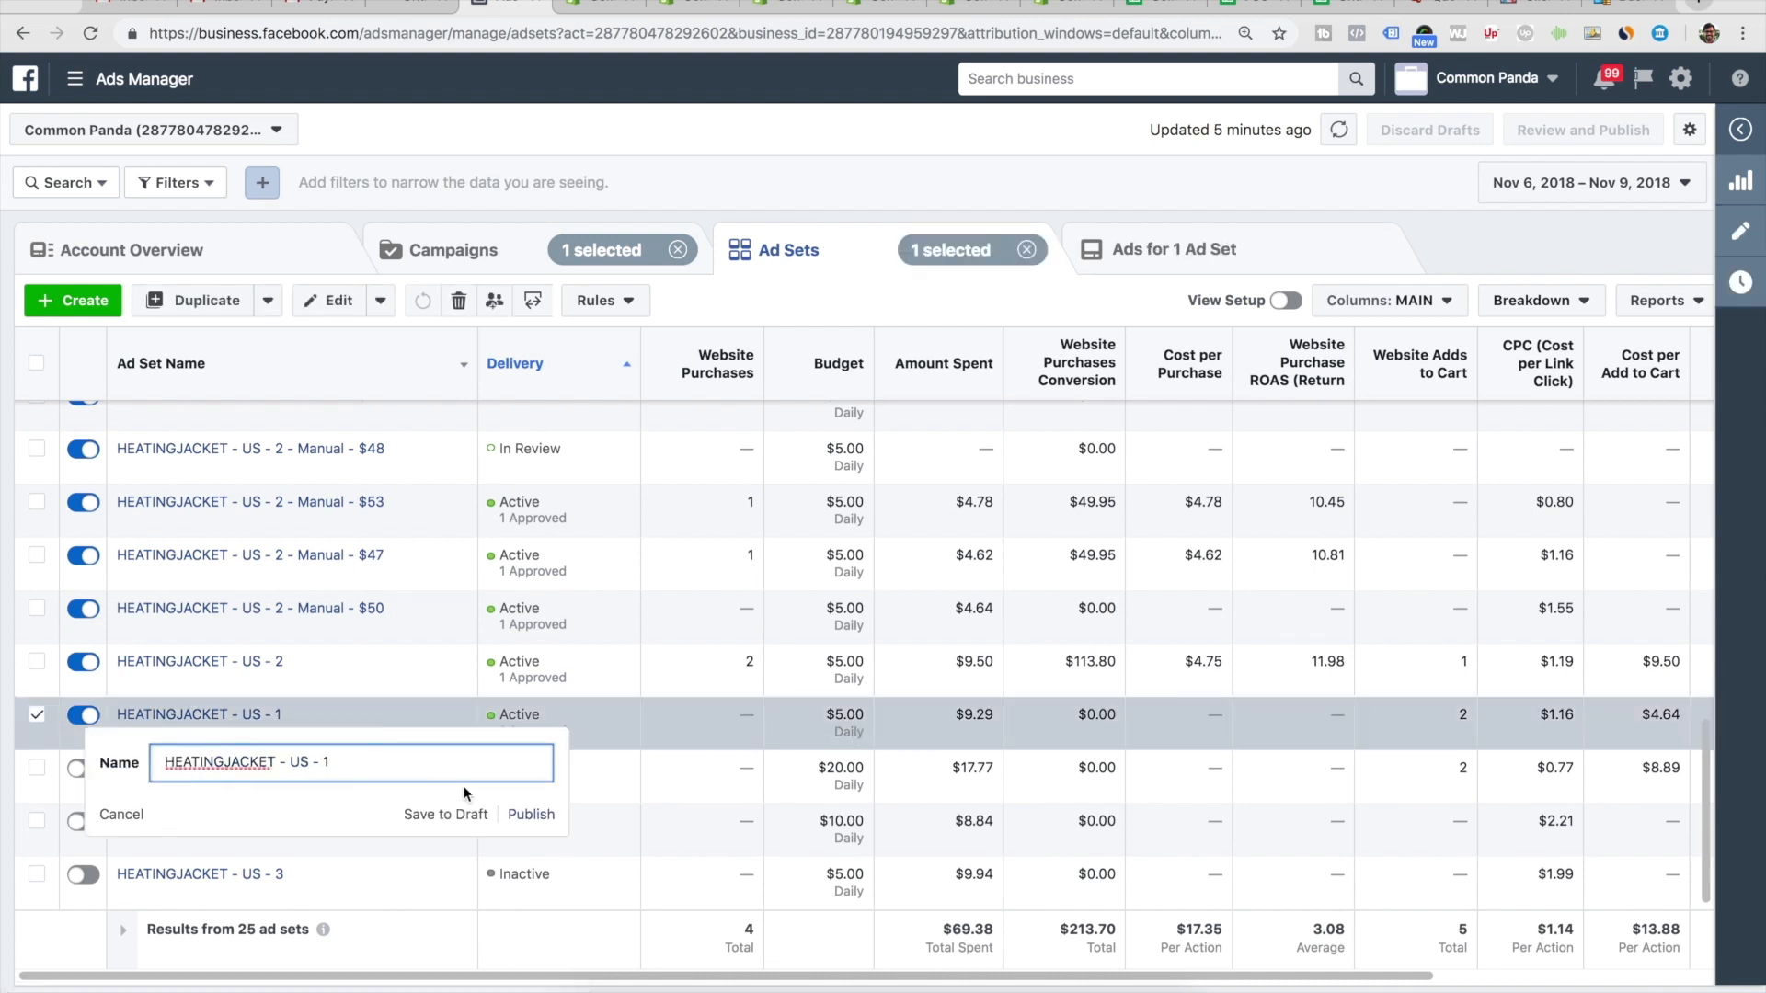
click(123, 815)
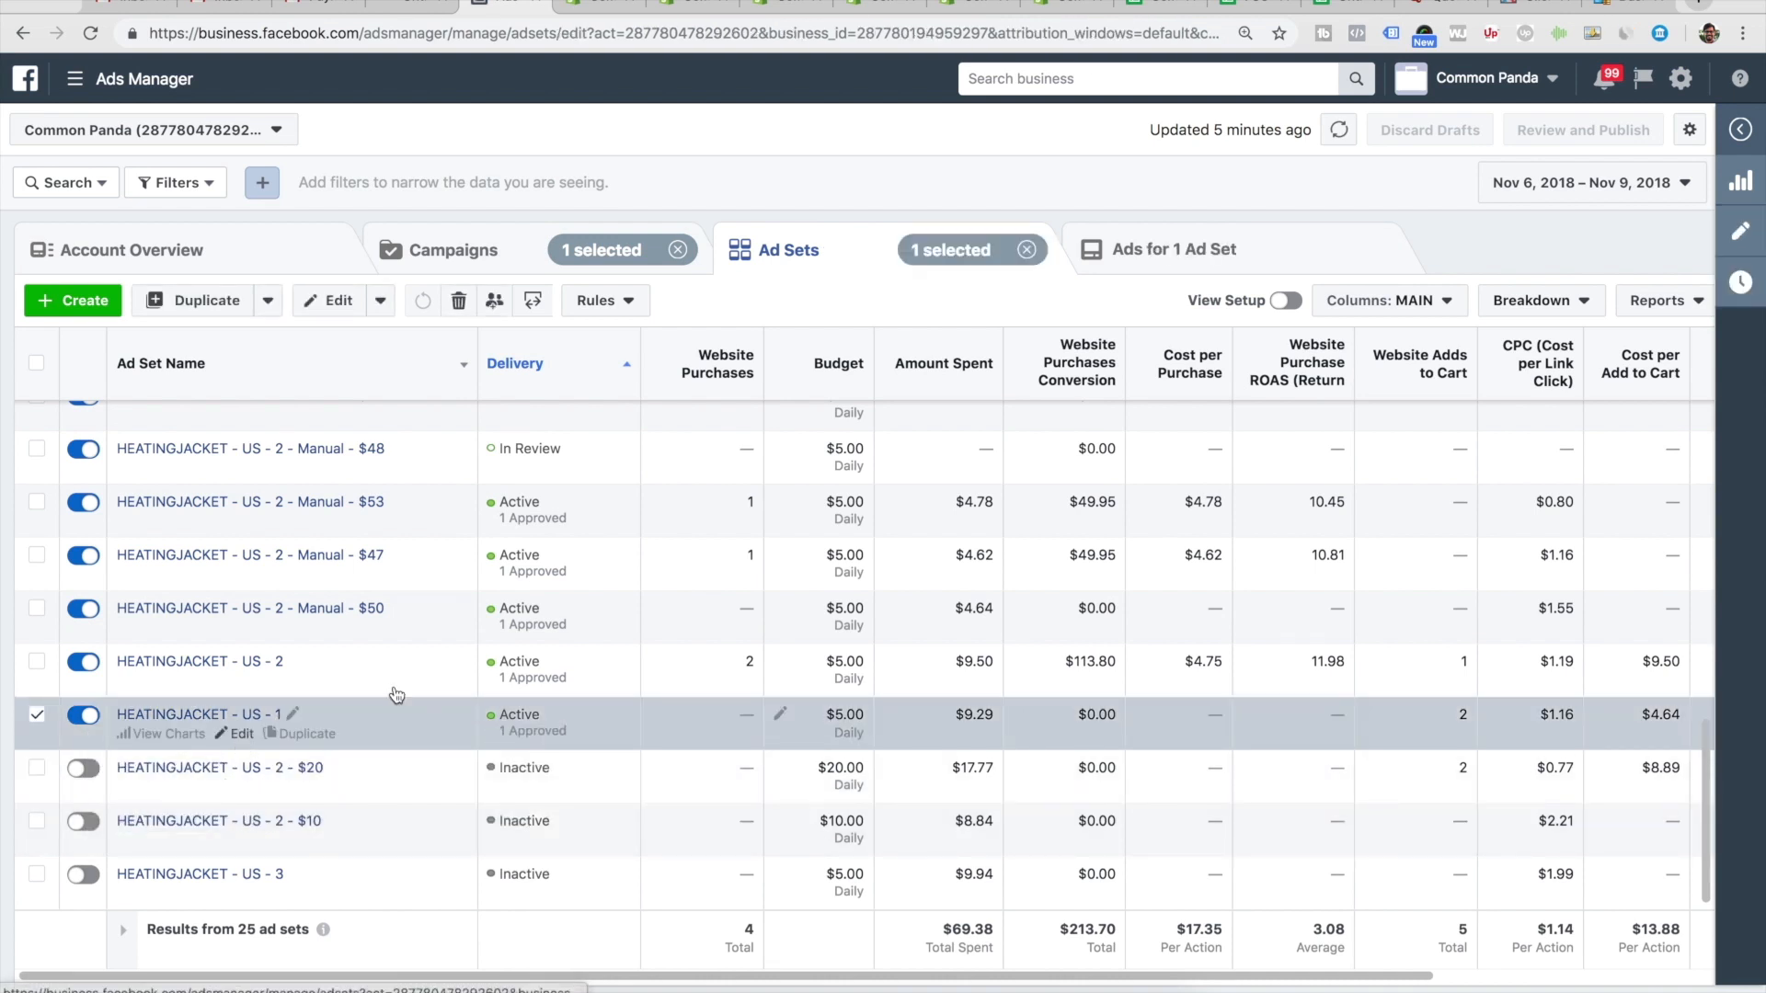
scroll(1053, 541, down, 7)
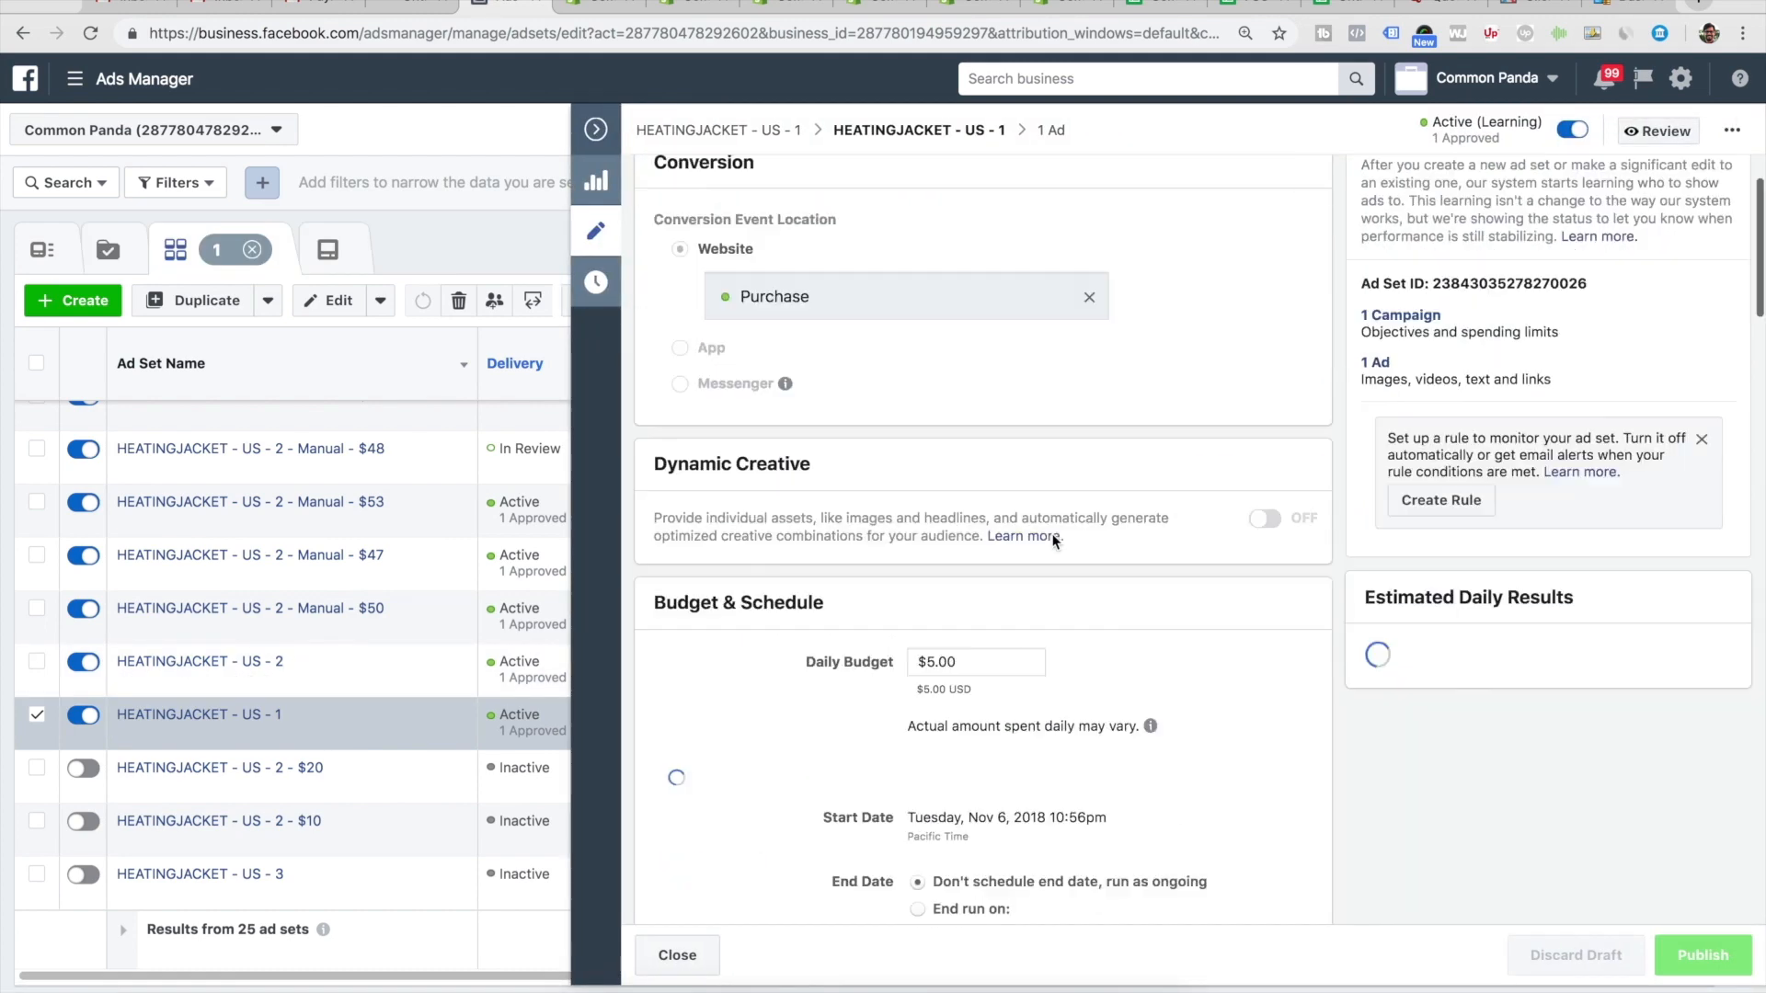
scroll(1053, 541, down, 8)
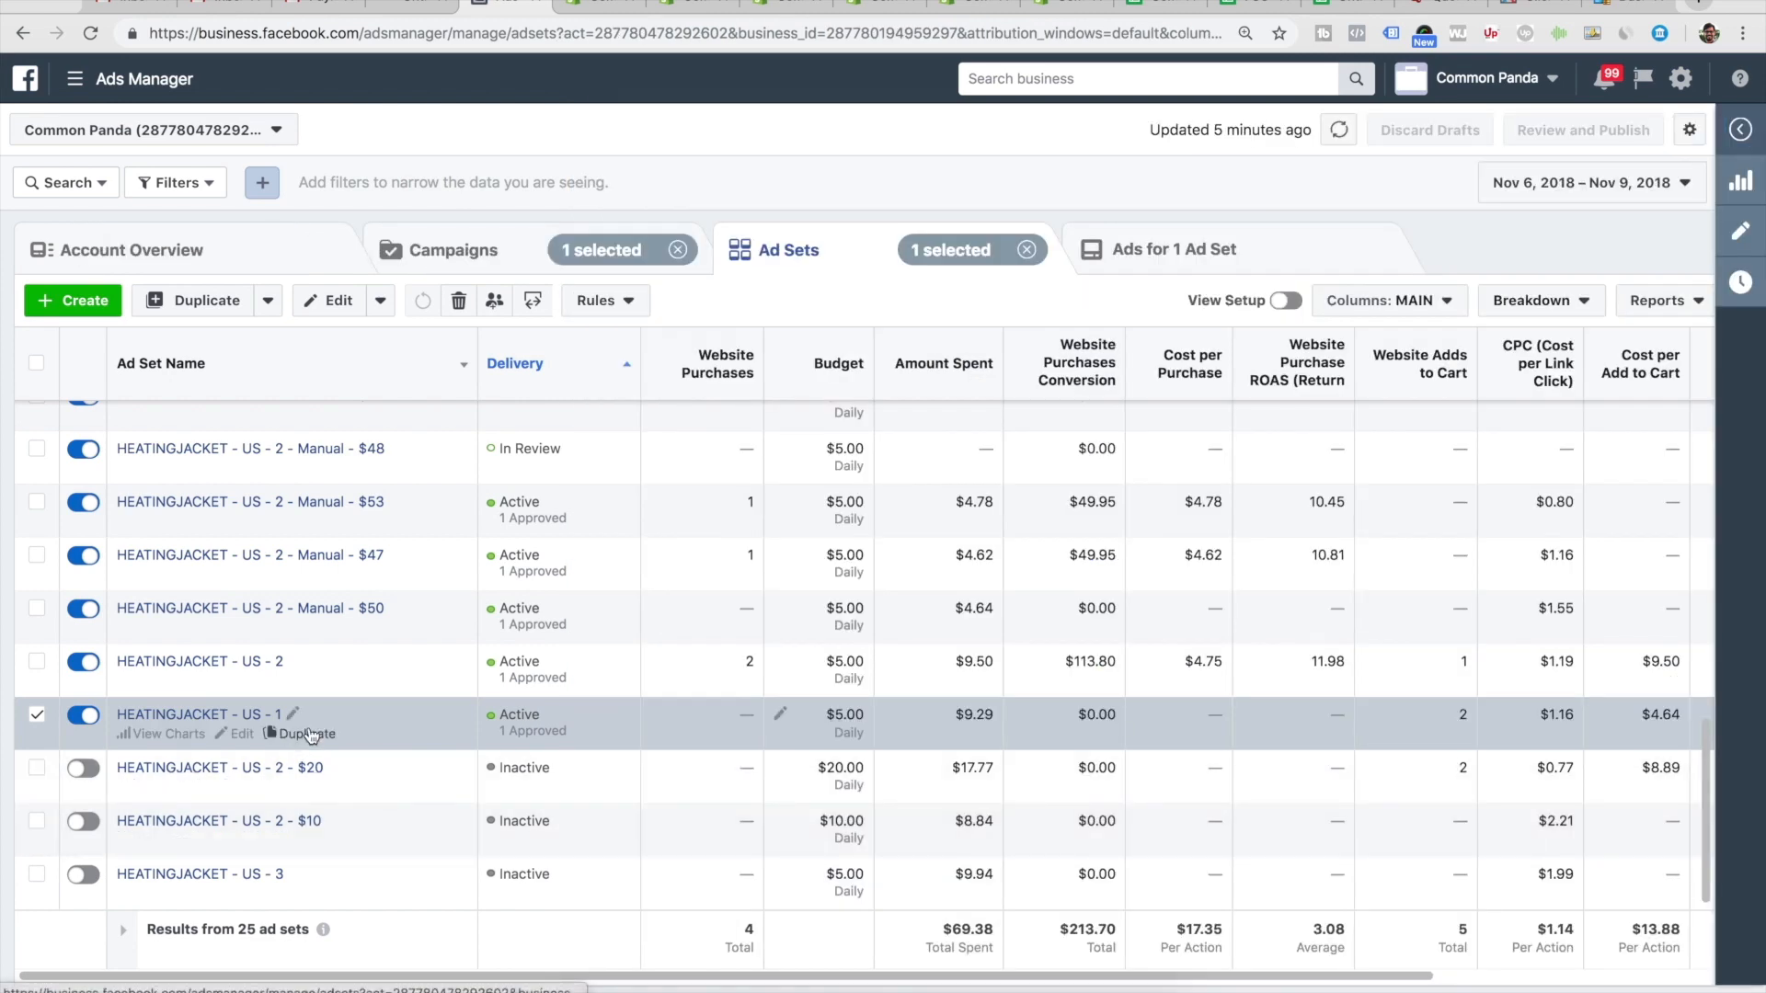
- Duplicate "HEATINGJACKET - US - 1" into its original campaign and name the copy "HEATINGJACKET - US - 5"
click(309, 733)
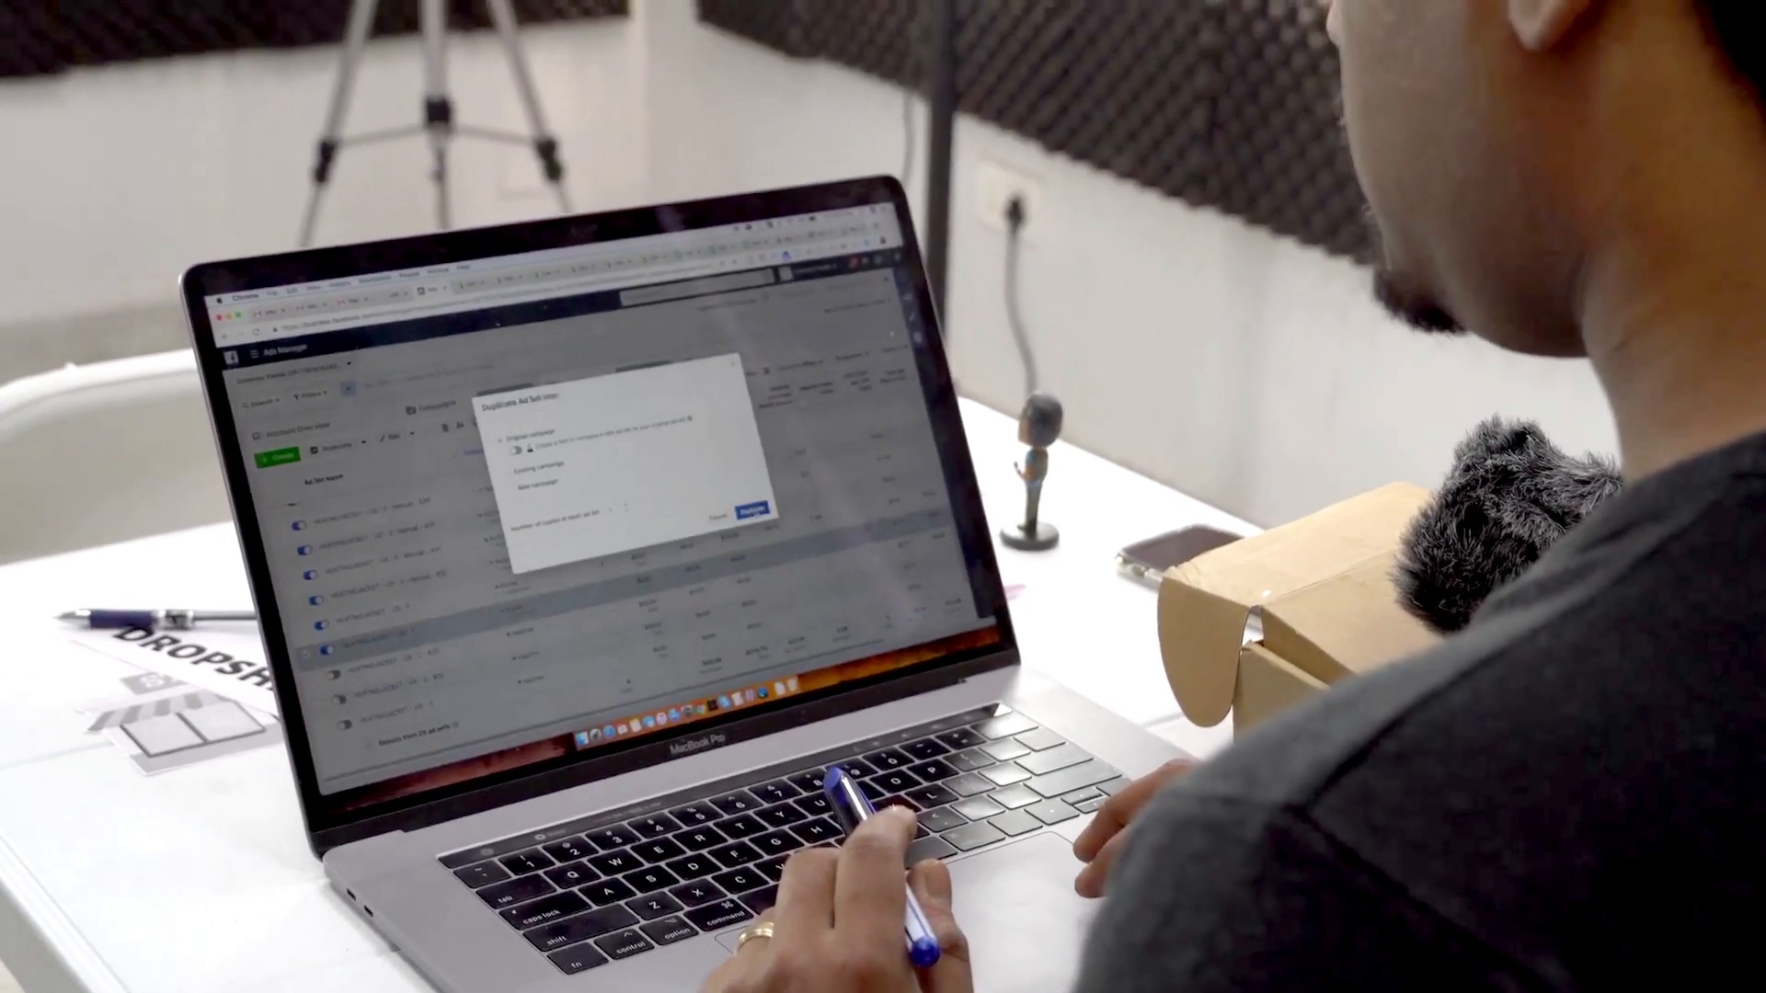
click(1165, 612)
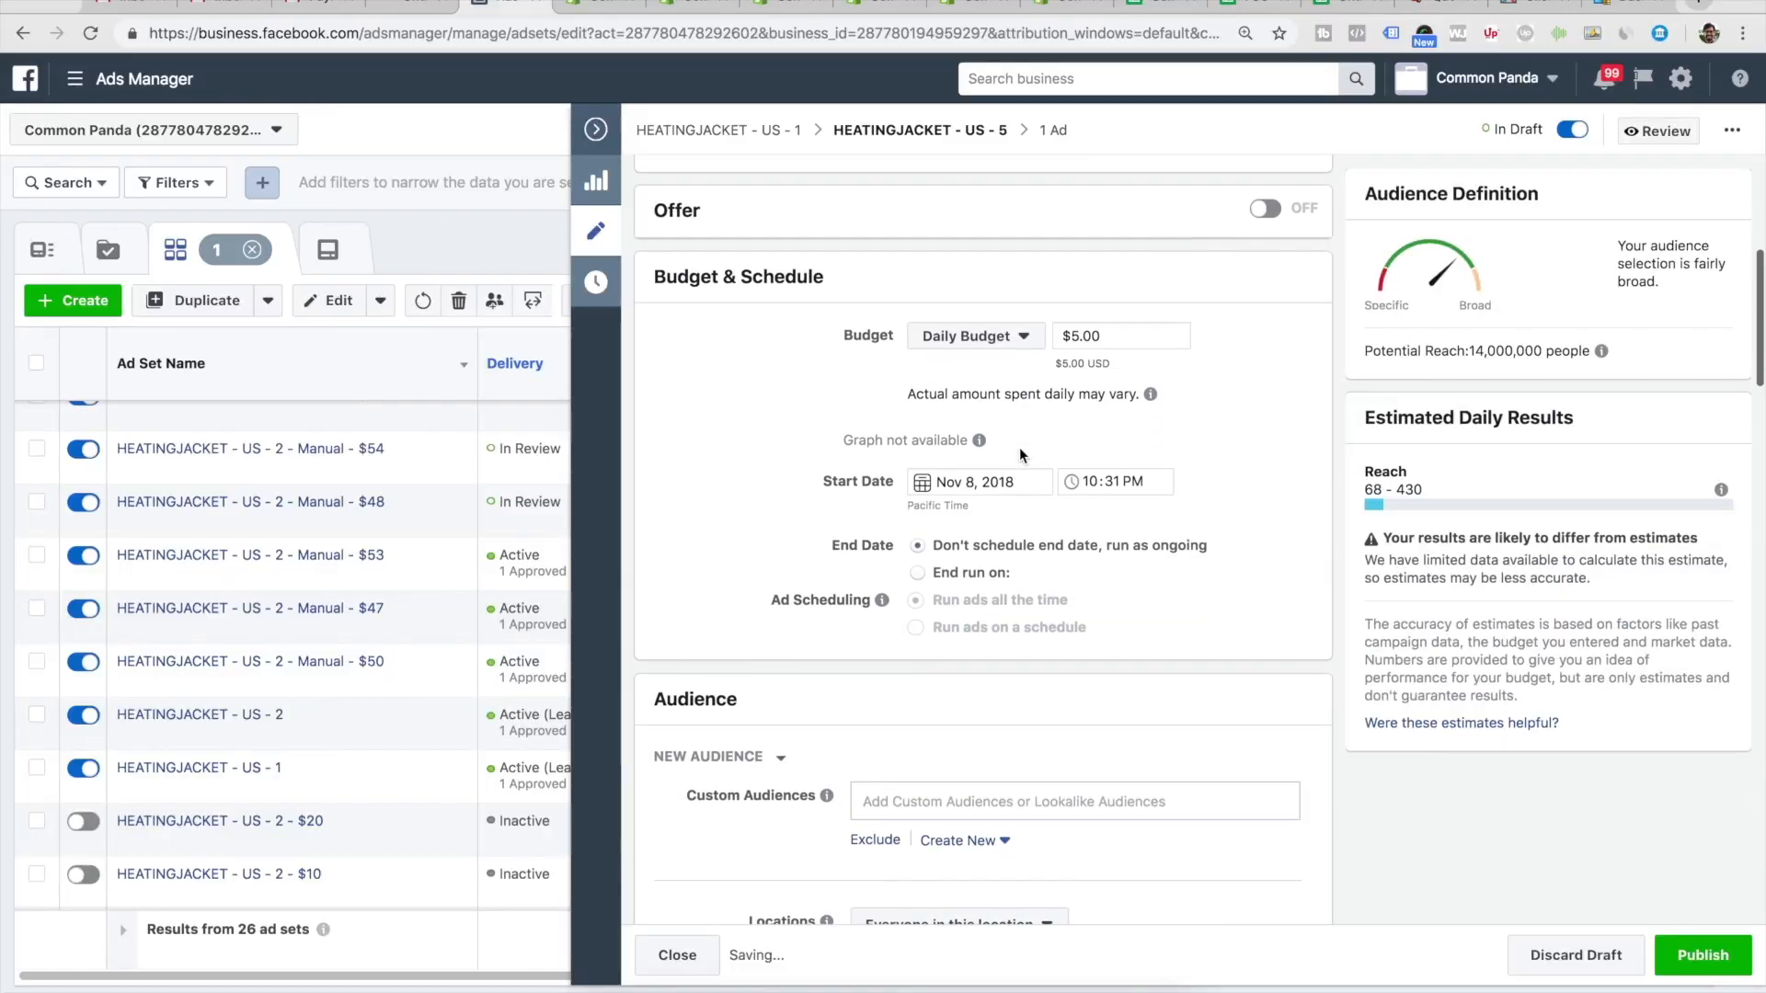
scroll(1019, 447, down, 10)
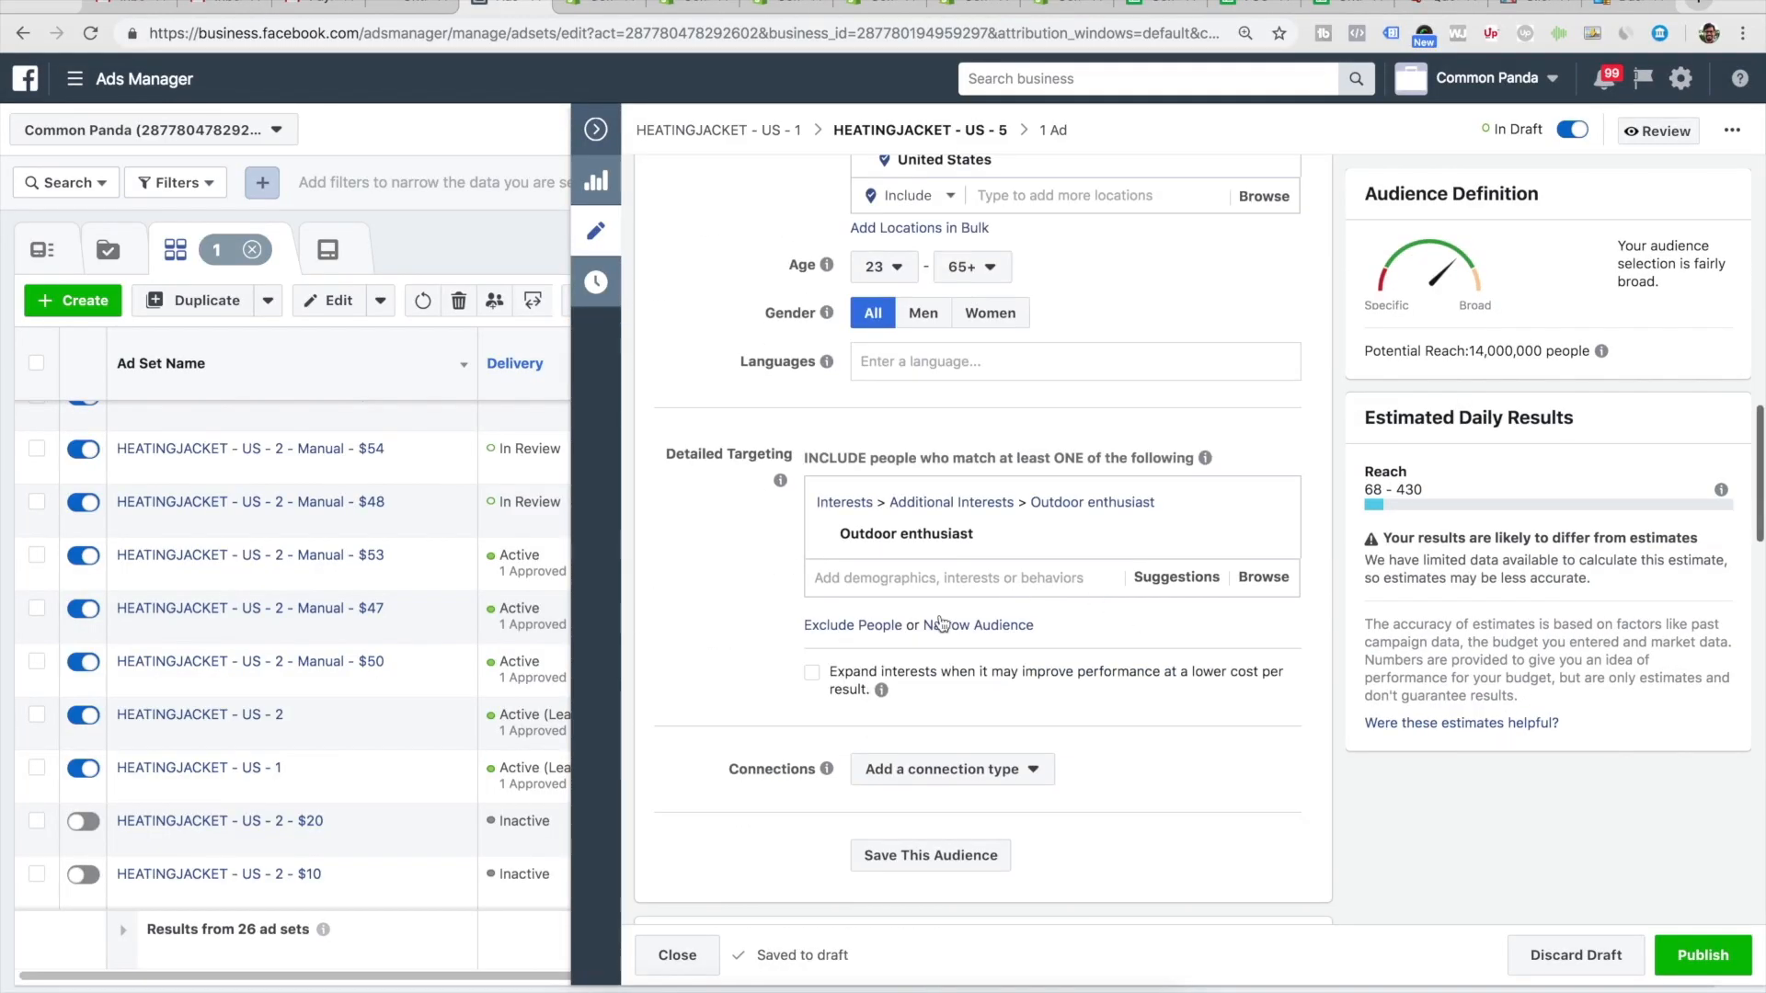
- Set the start of "HEATINGJACKET - US - 5" to Nov 9, 2018 at 12:00AM
scroll(973, 560, up, 8)
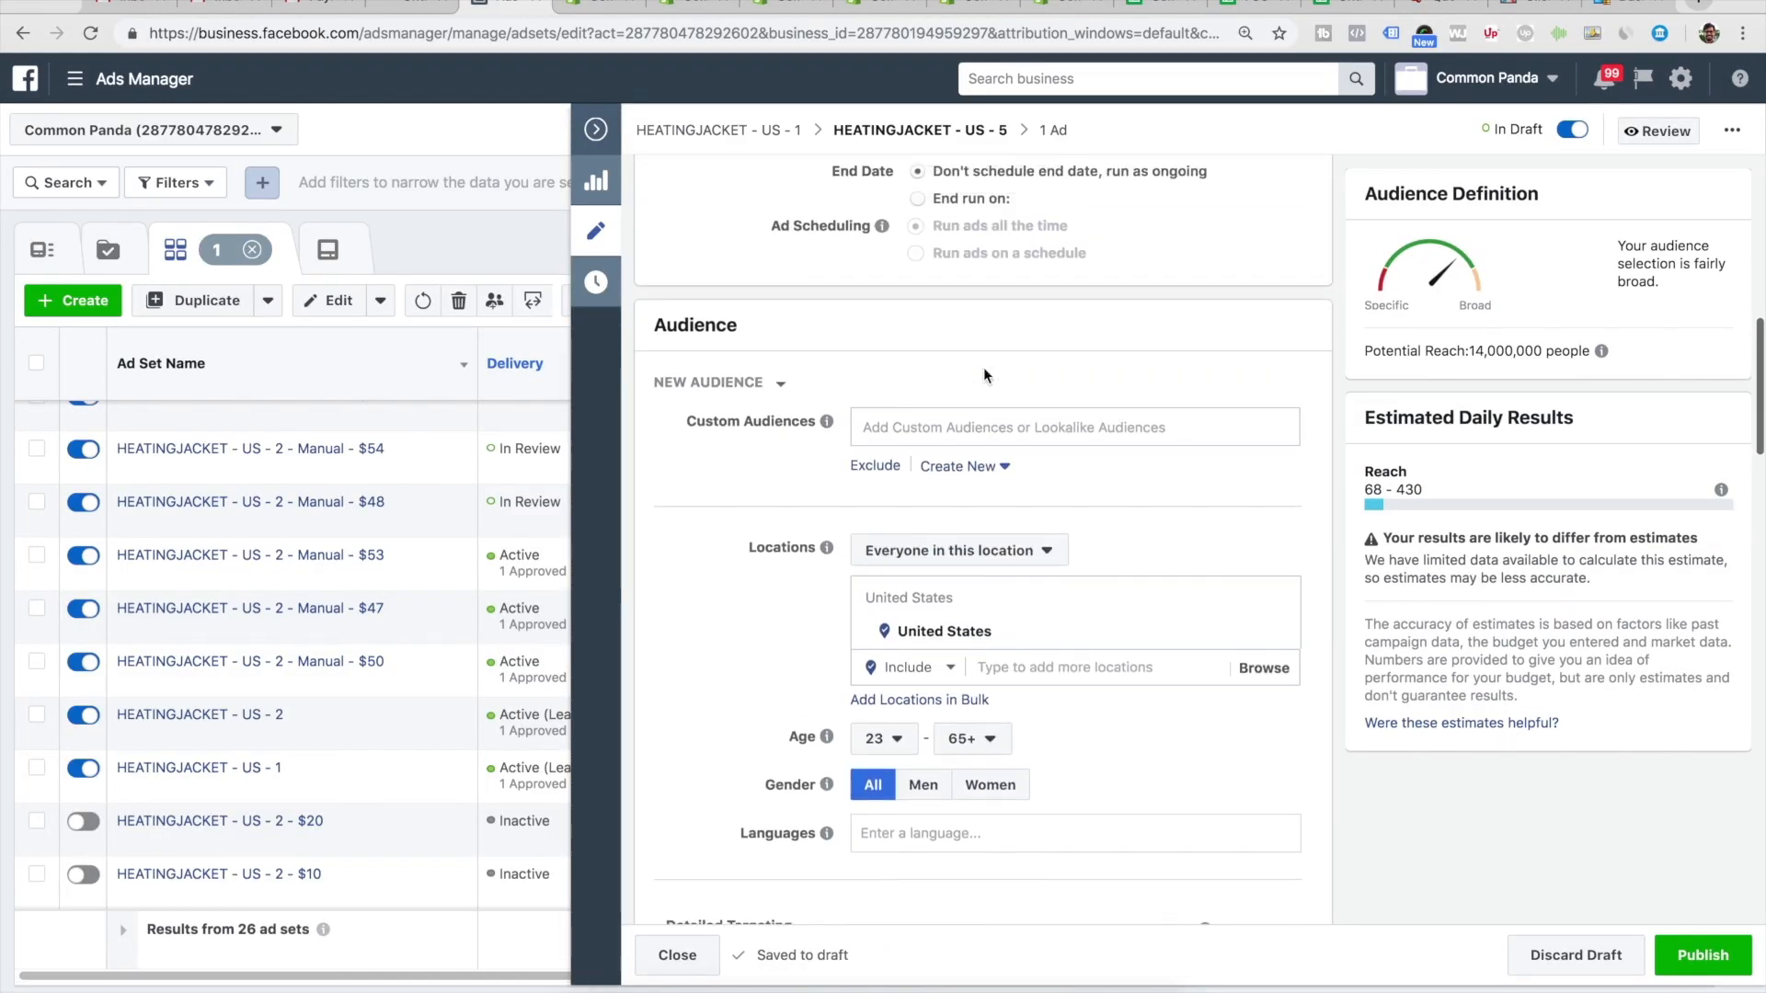
click(969, 293)
click(1121, 428)
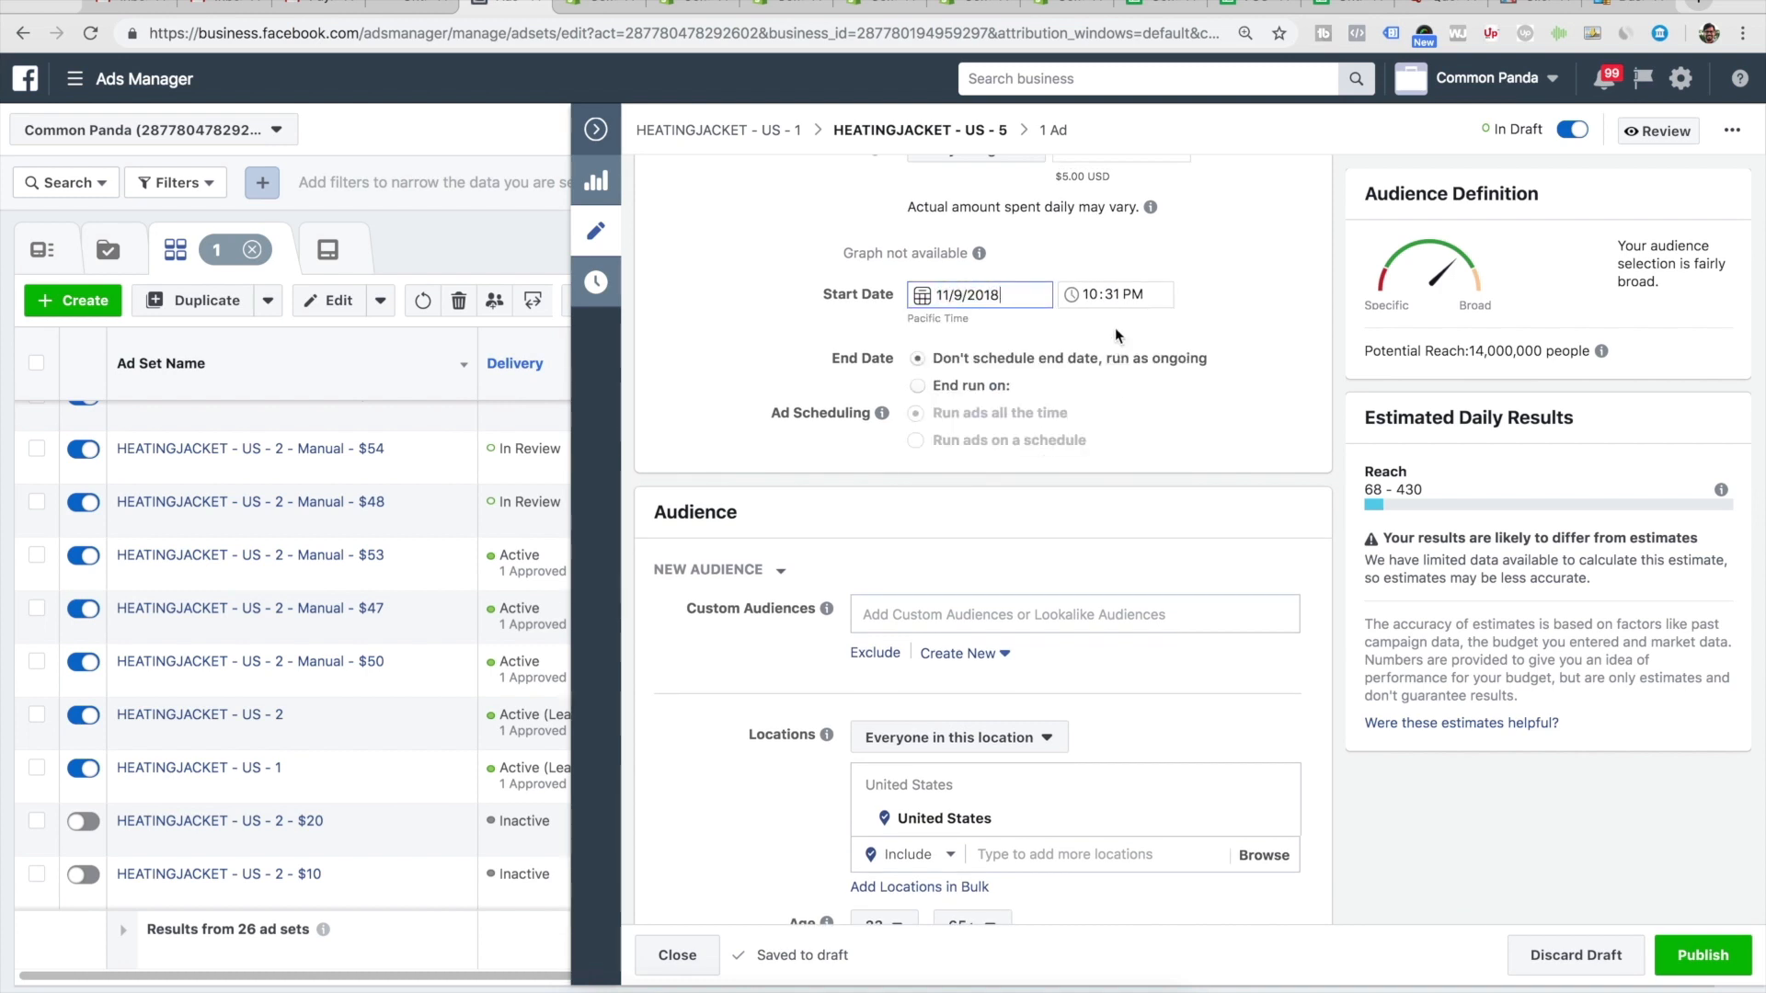
click(1094, 292)
click(1112, 295)
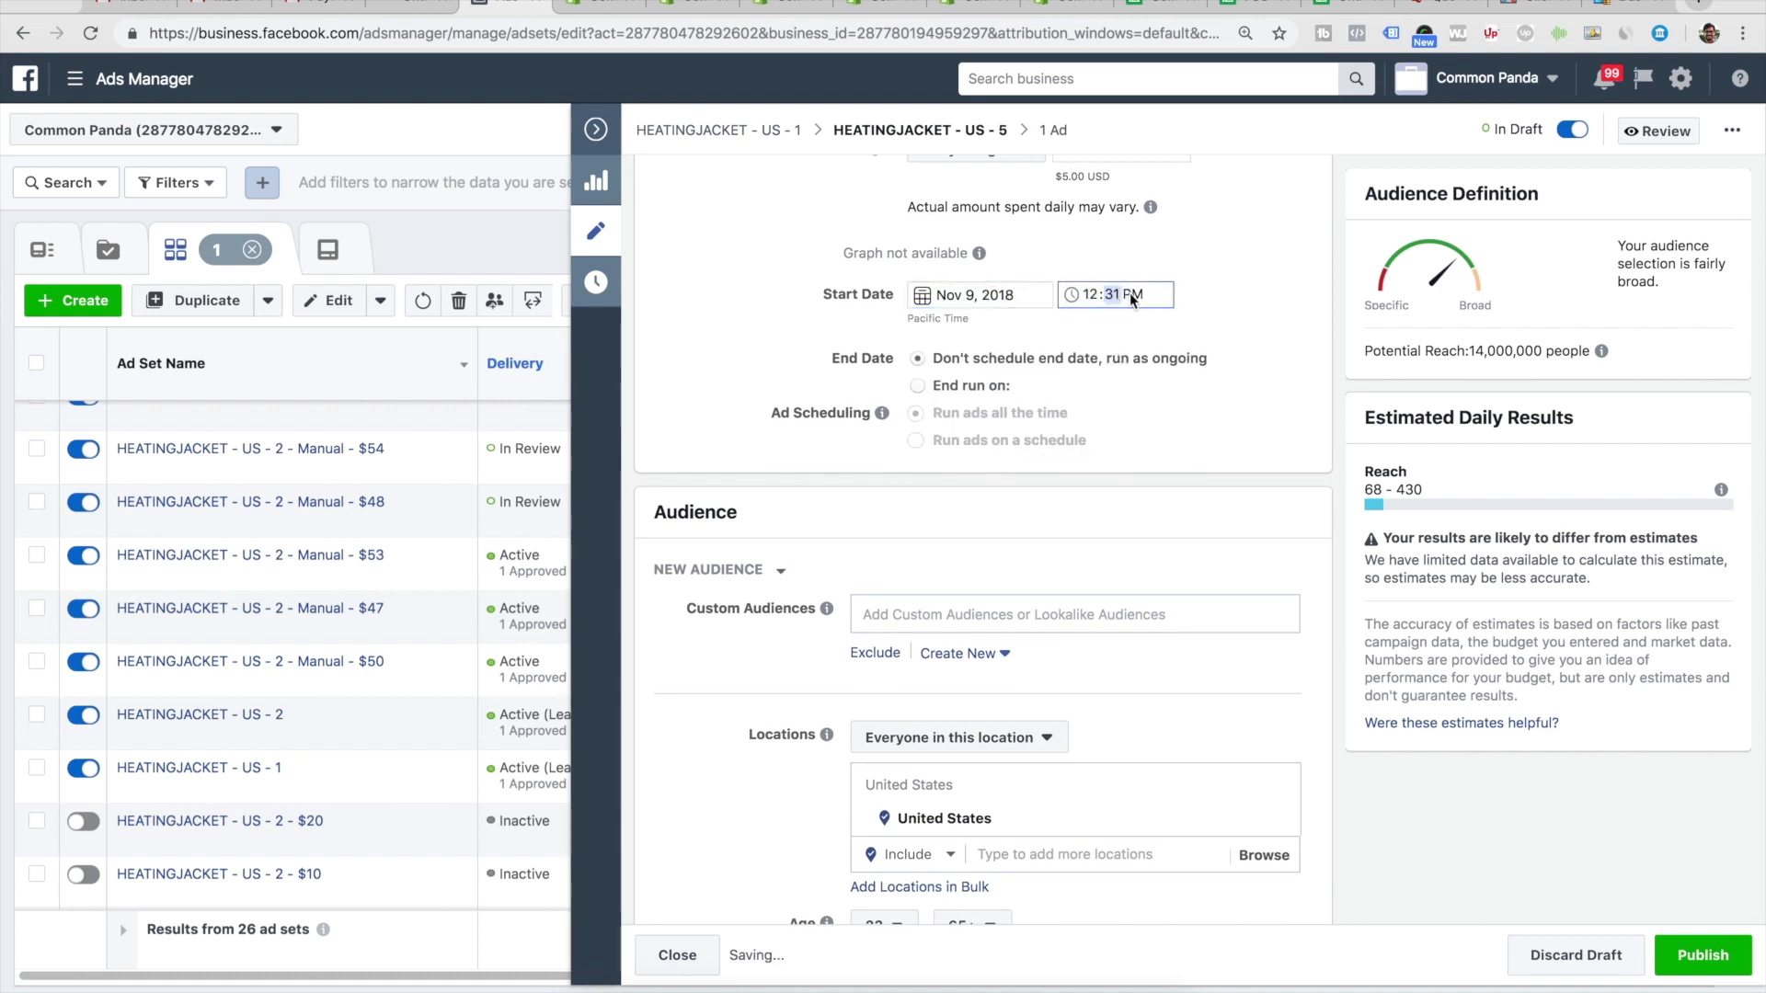
text(00a)
click(1162, 449)
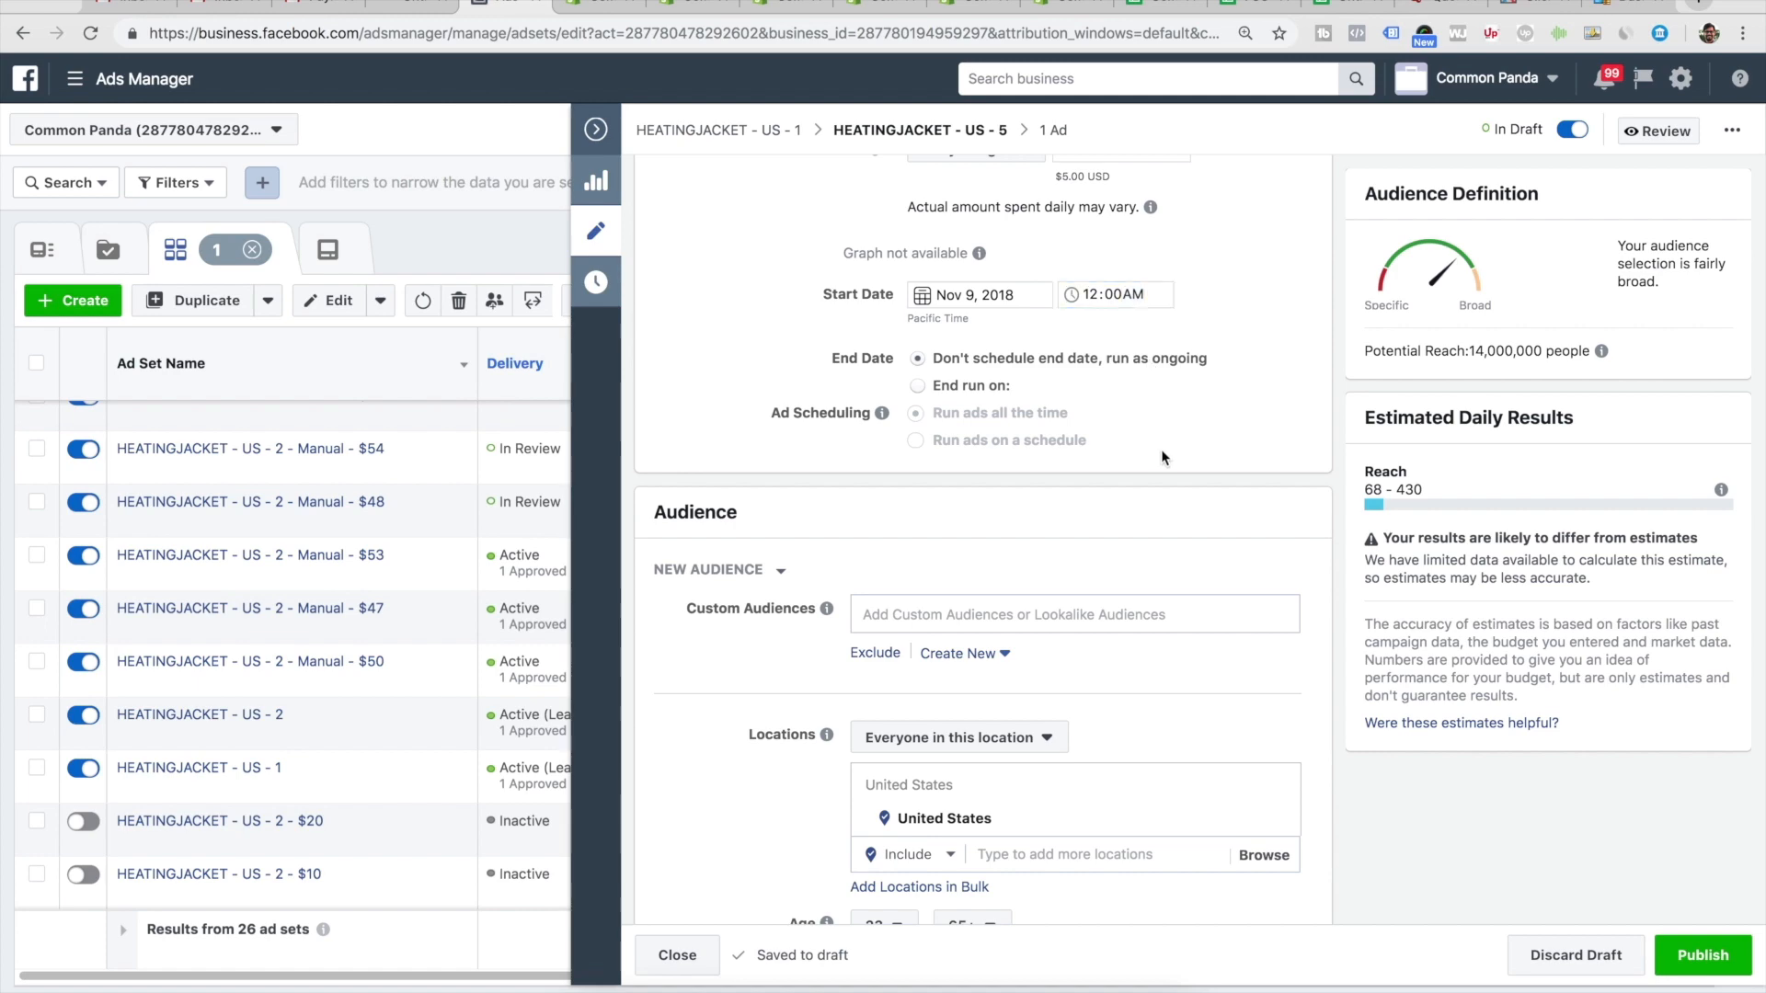
- Narrow the Outdoor enthusiast audience of the new ad set to people who also match the Engaged Shoppers behavior
scroll(1092, 505, down, 2)
scroll(1090, 504, down, 6)
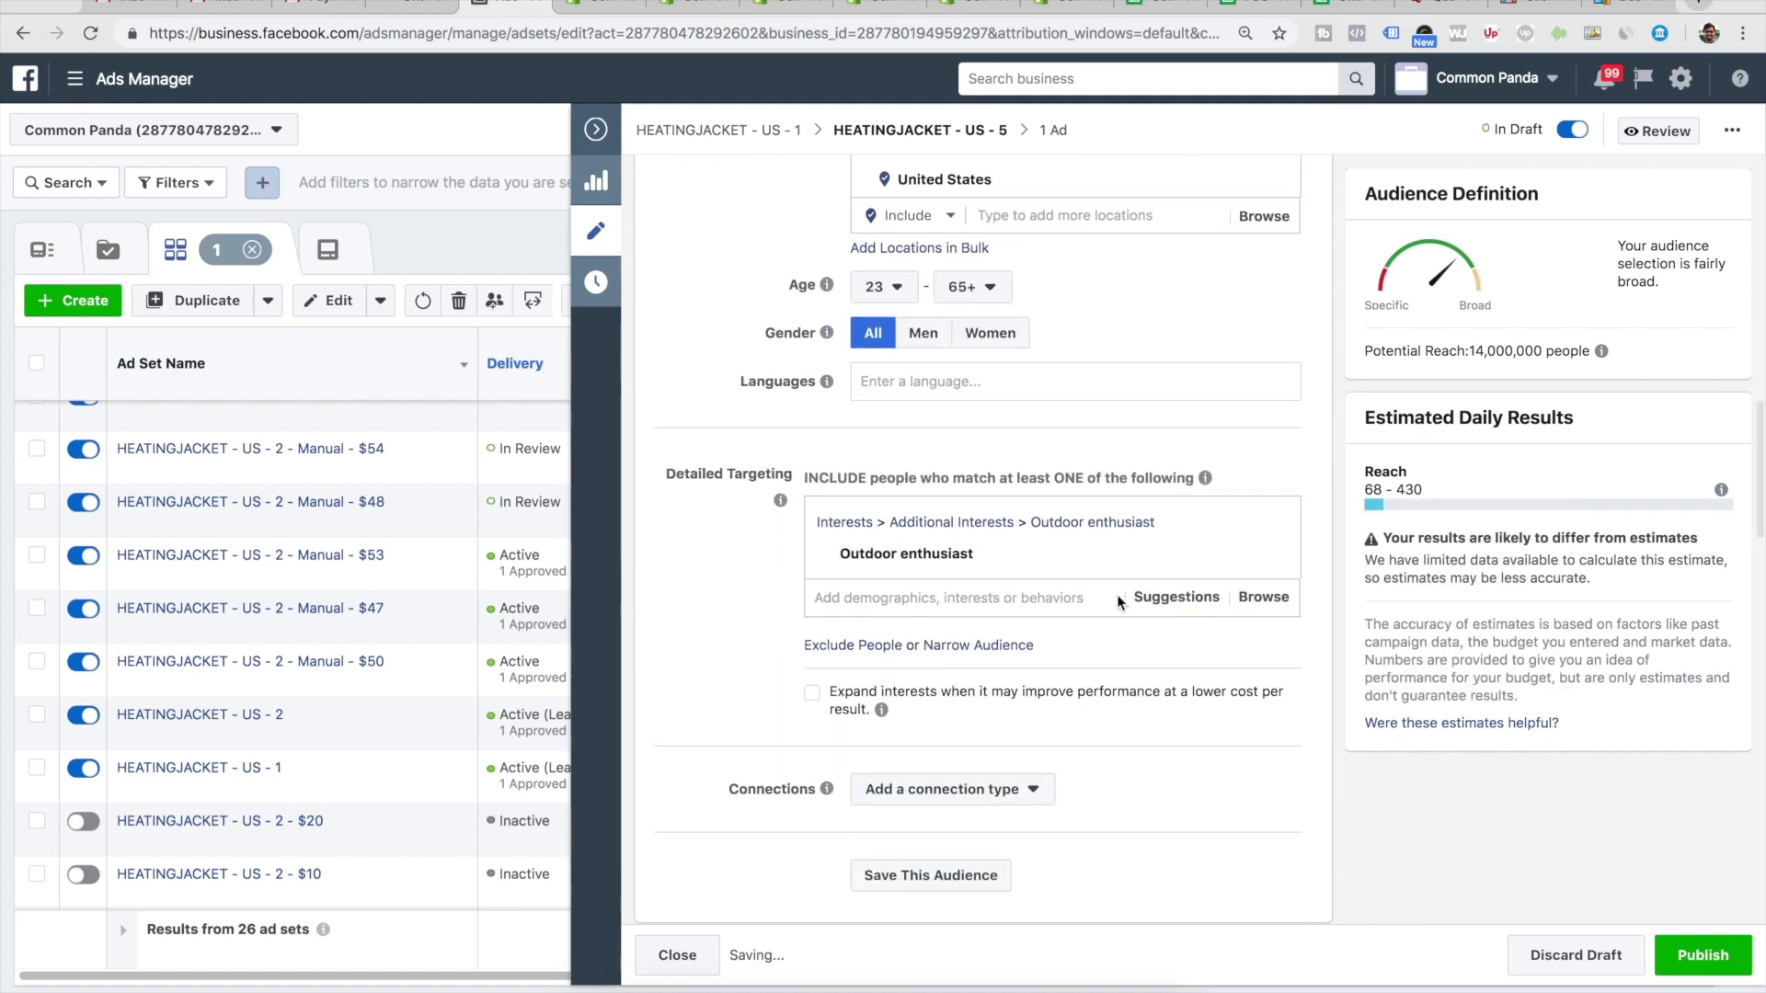
click(951, 659)
text(eng)
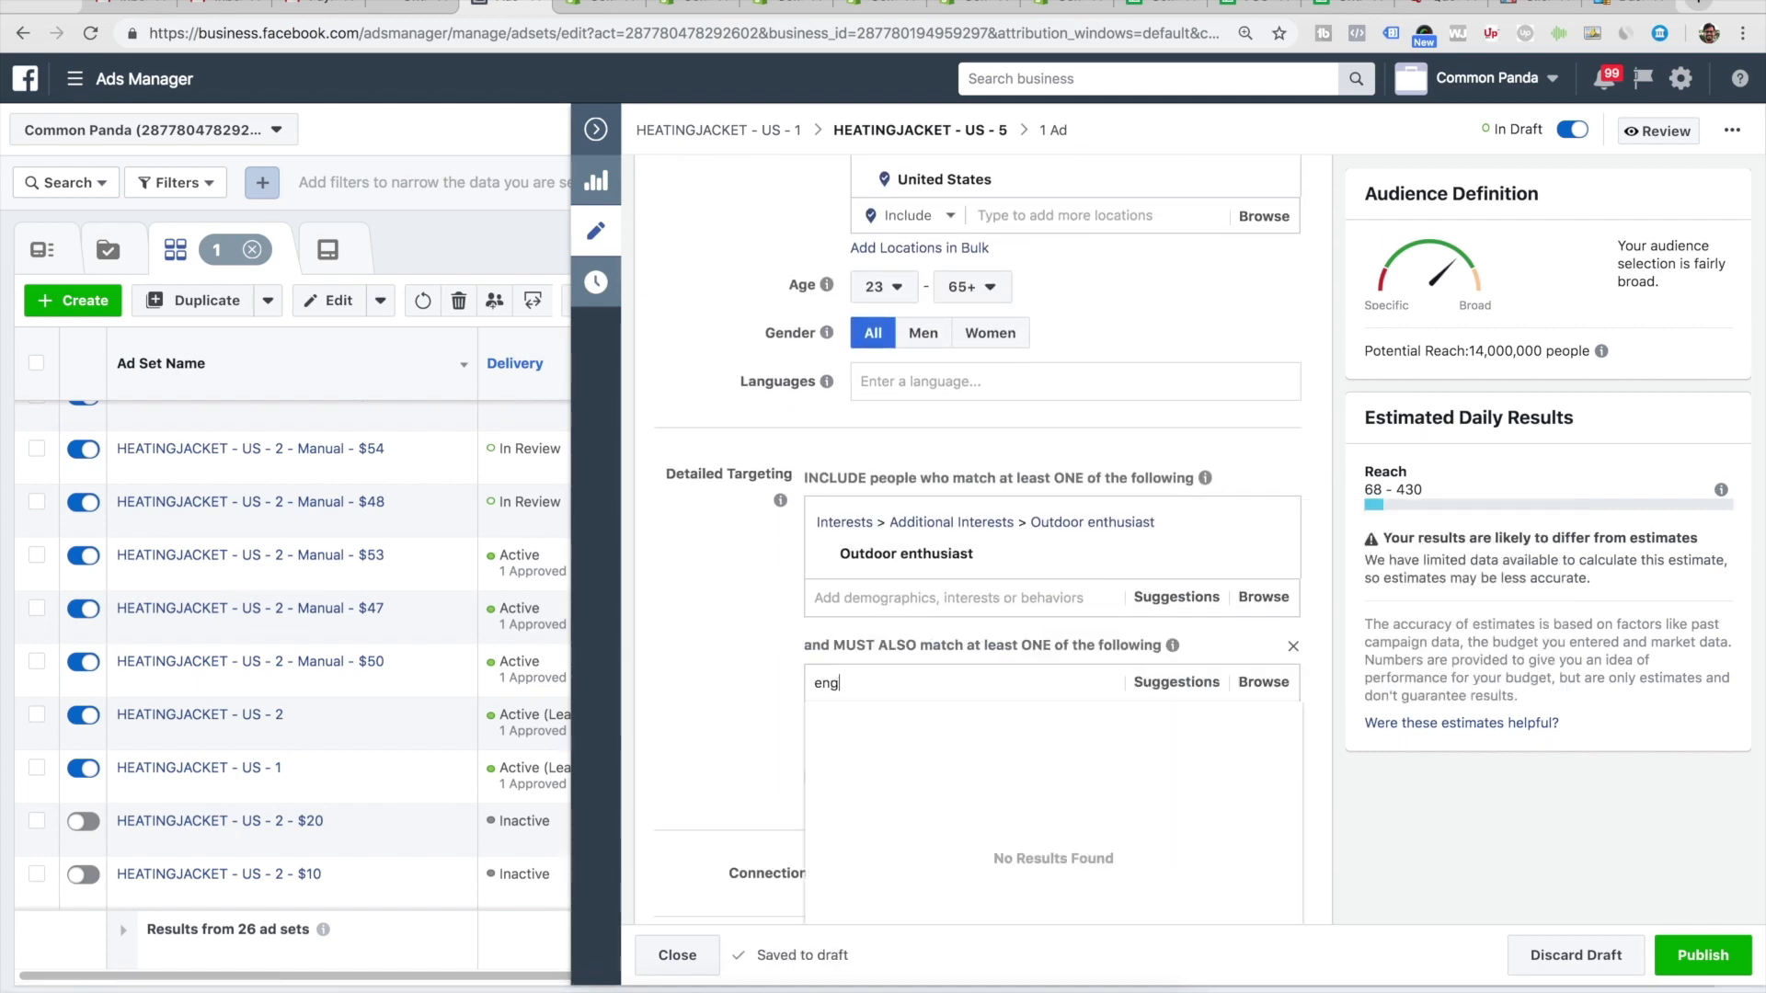
scroll(915, 793, down, 3)
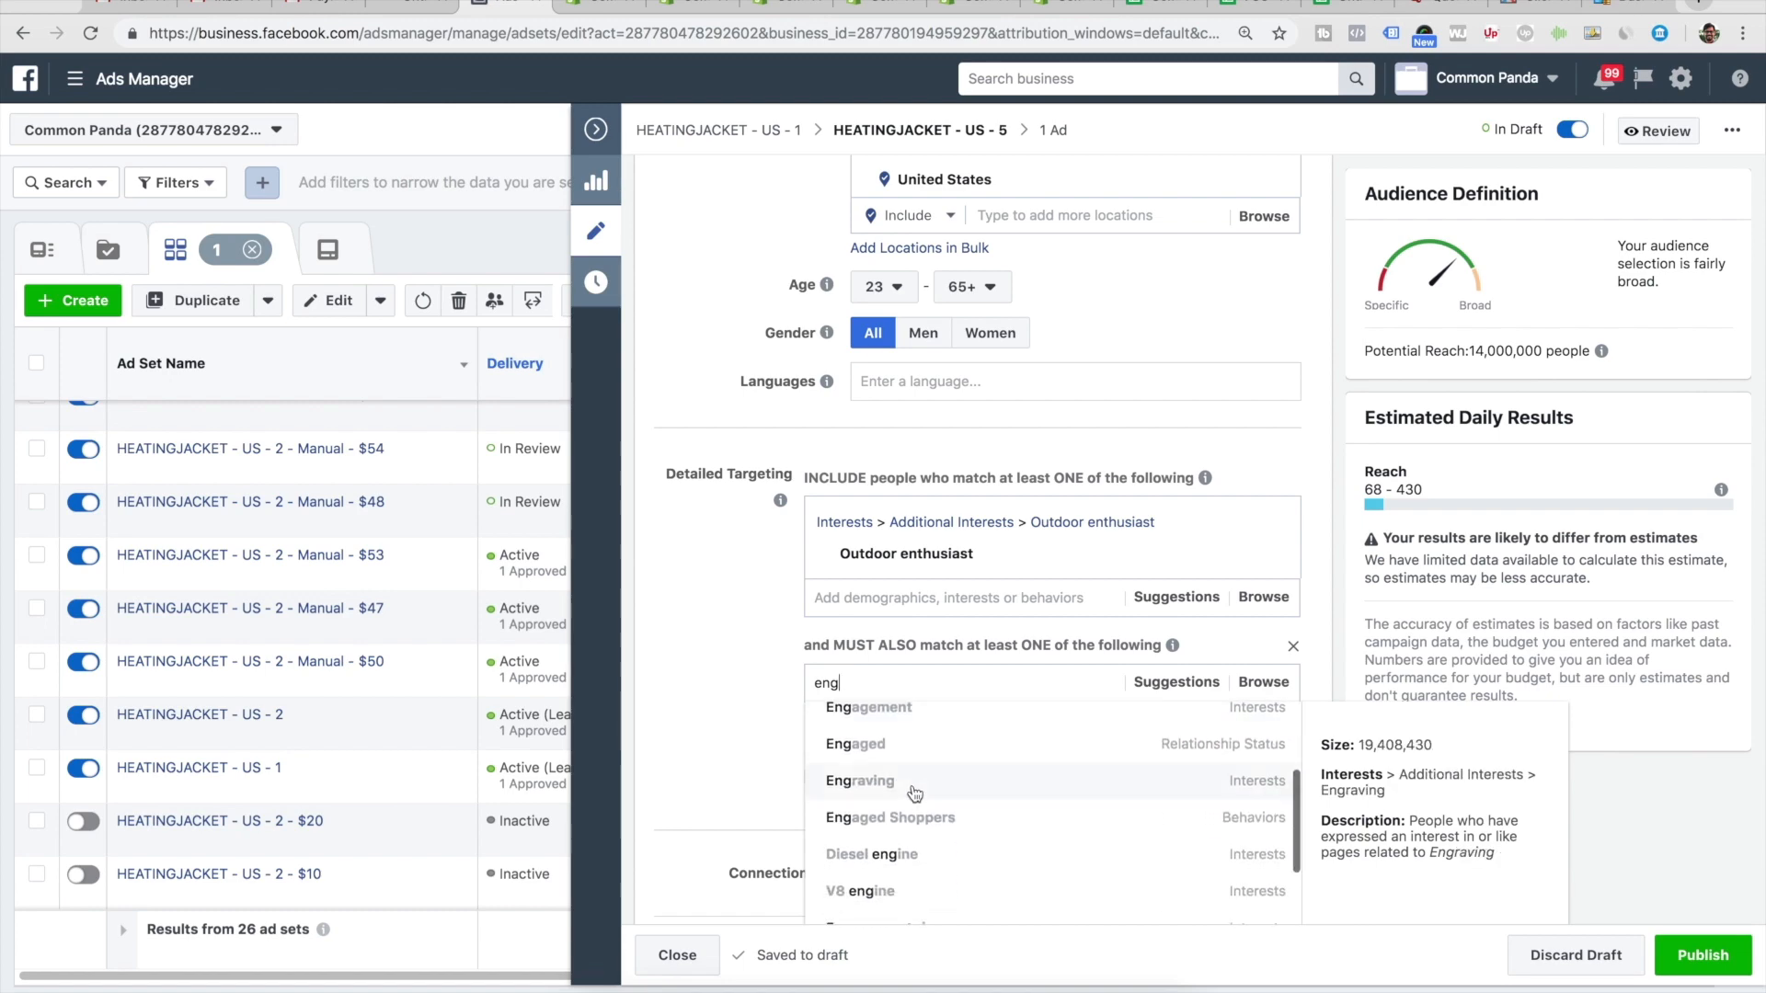
click(890, 817)
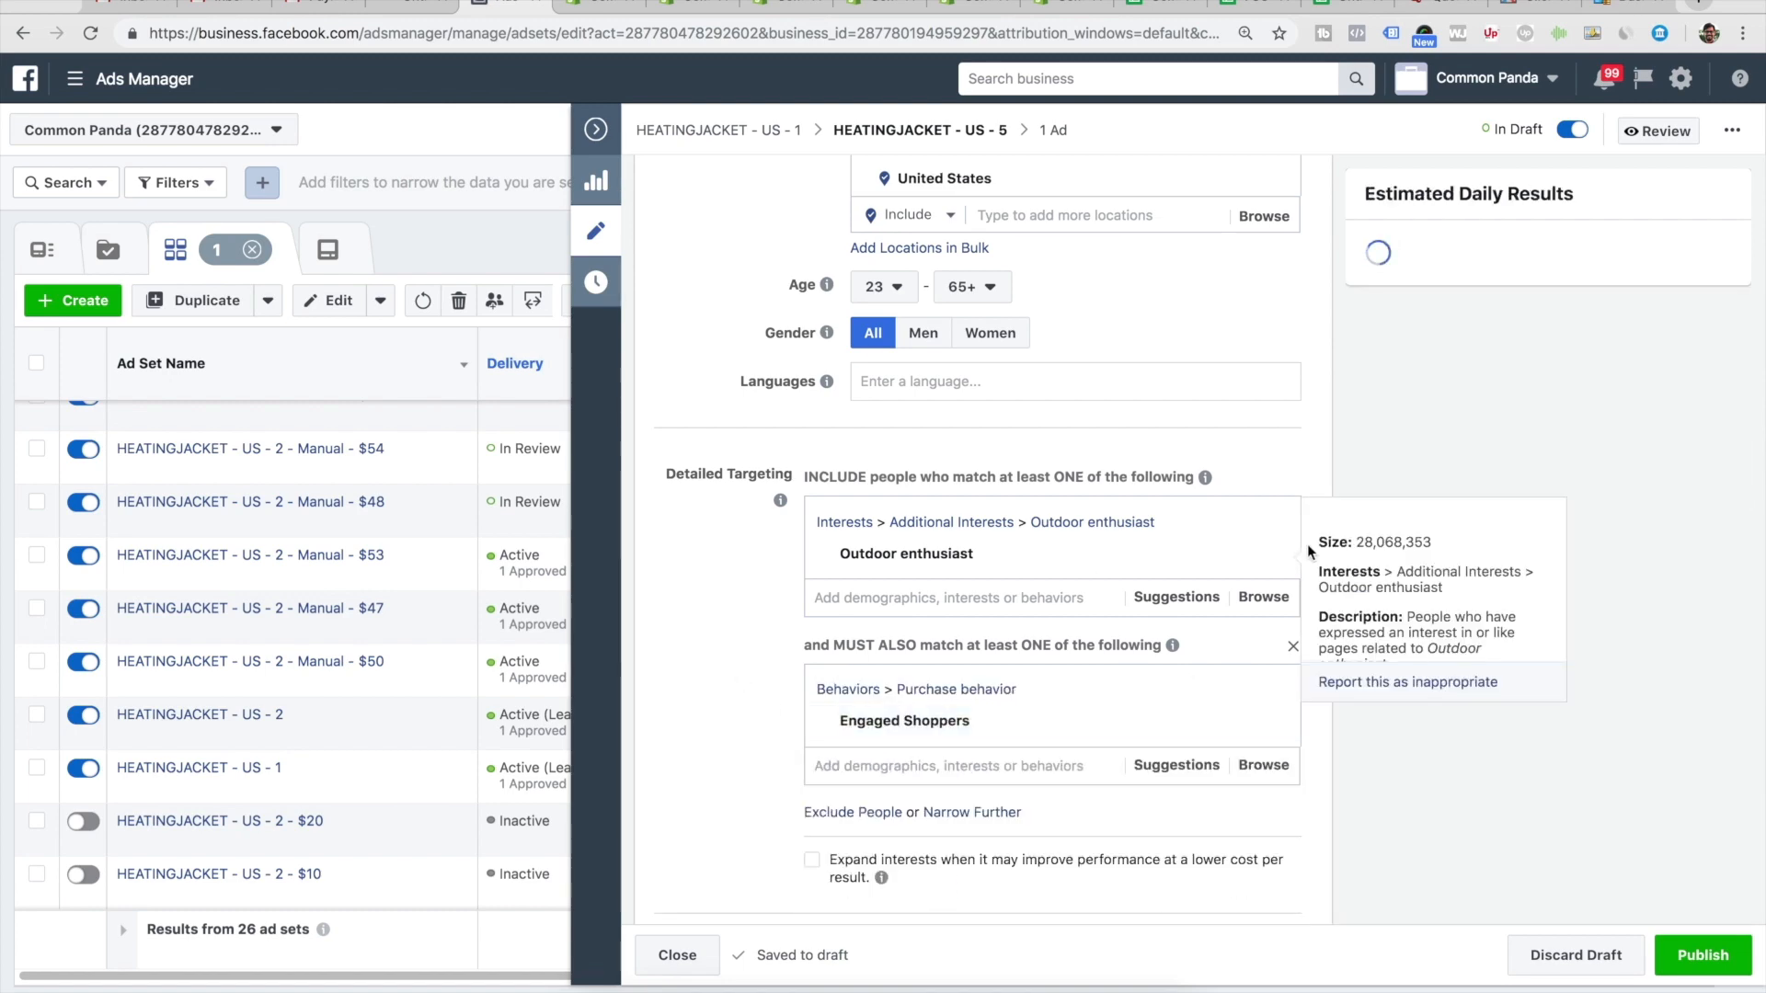
- Review the placements and optimization settings of "HEATINGJACKET - US - 5" and publish it
scroll(1237, 735, down, 15)
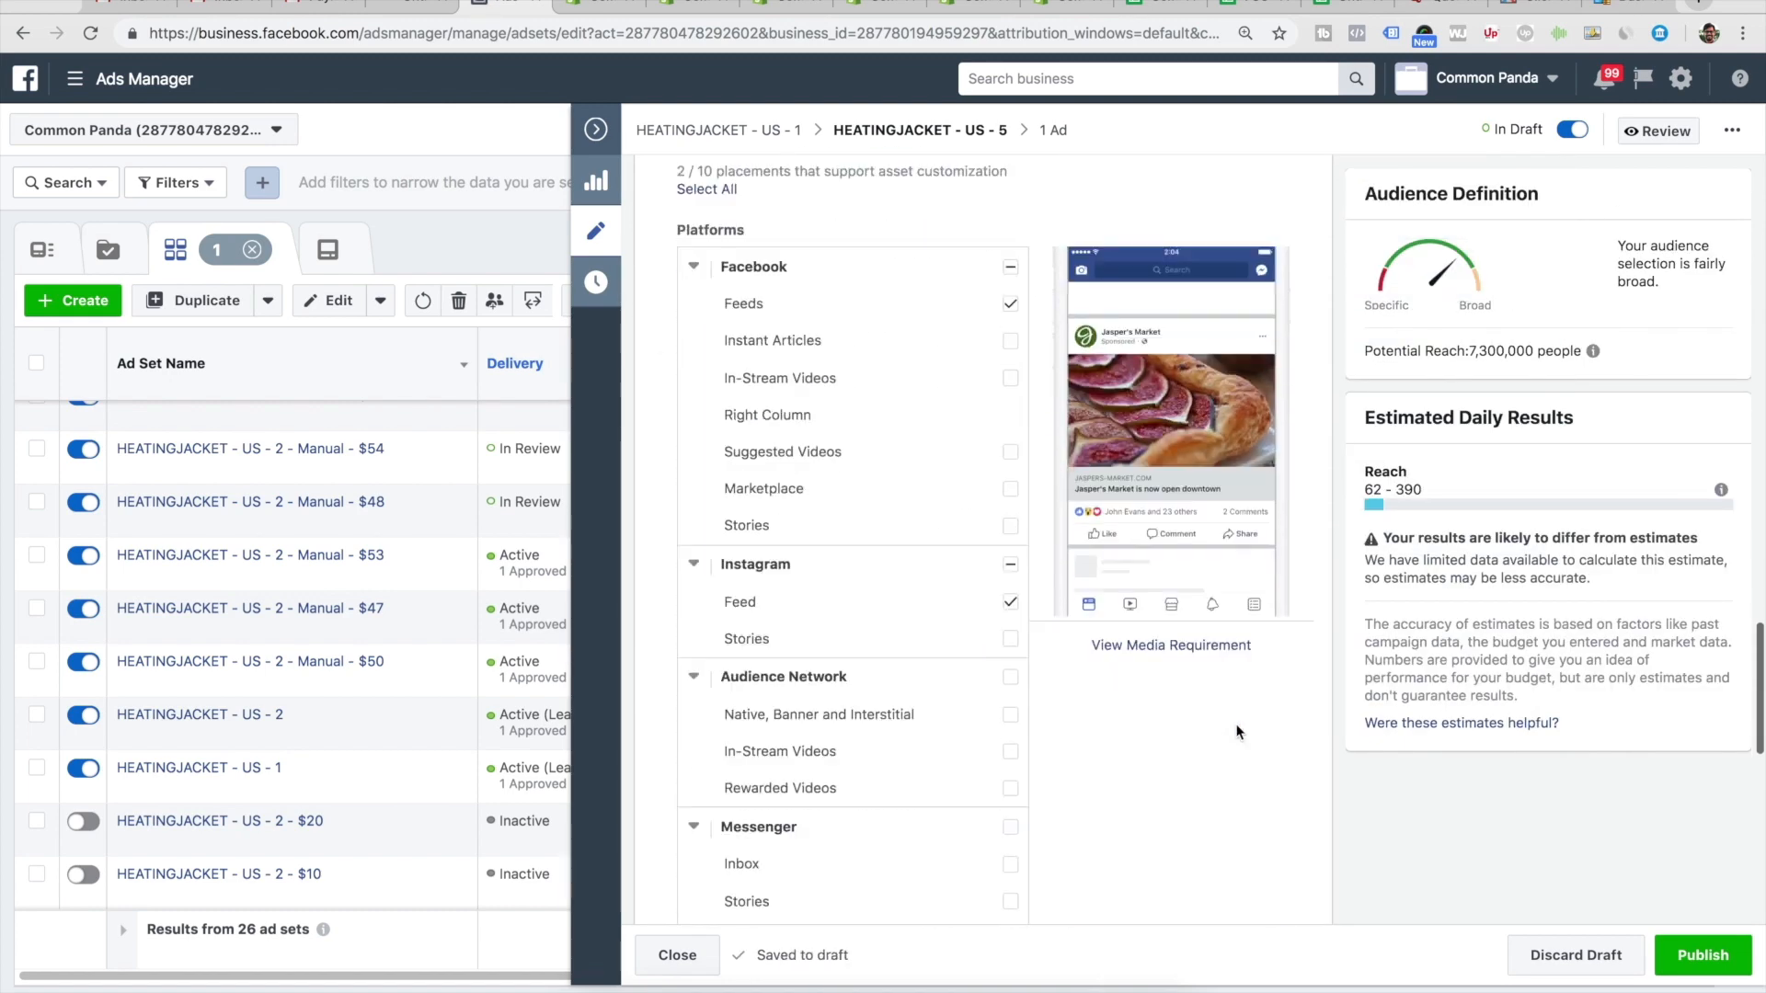
scroll(1237, 731, down, 10)
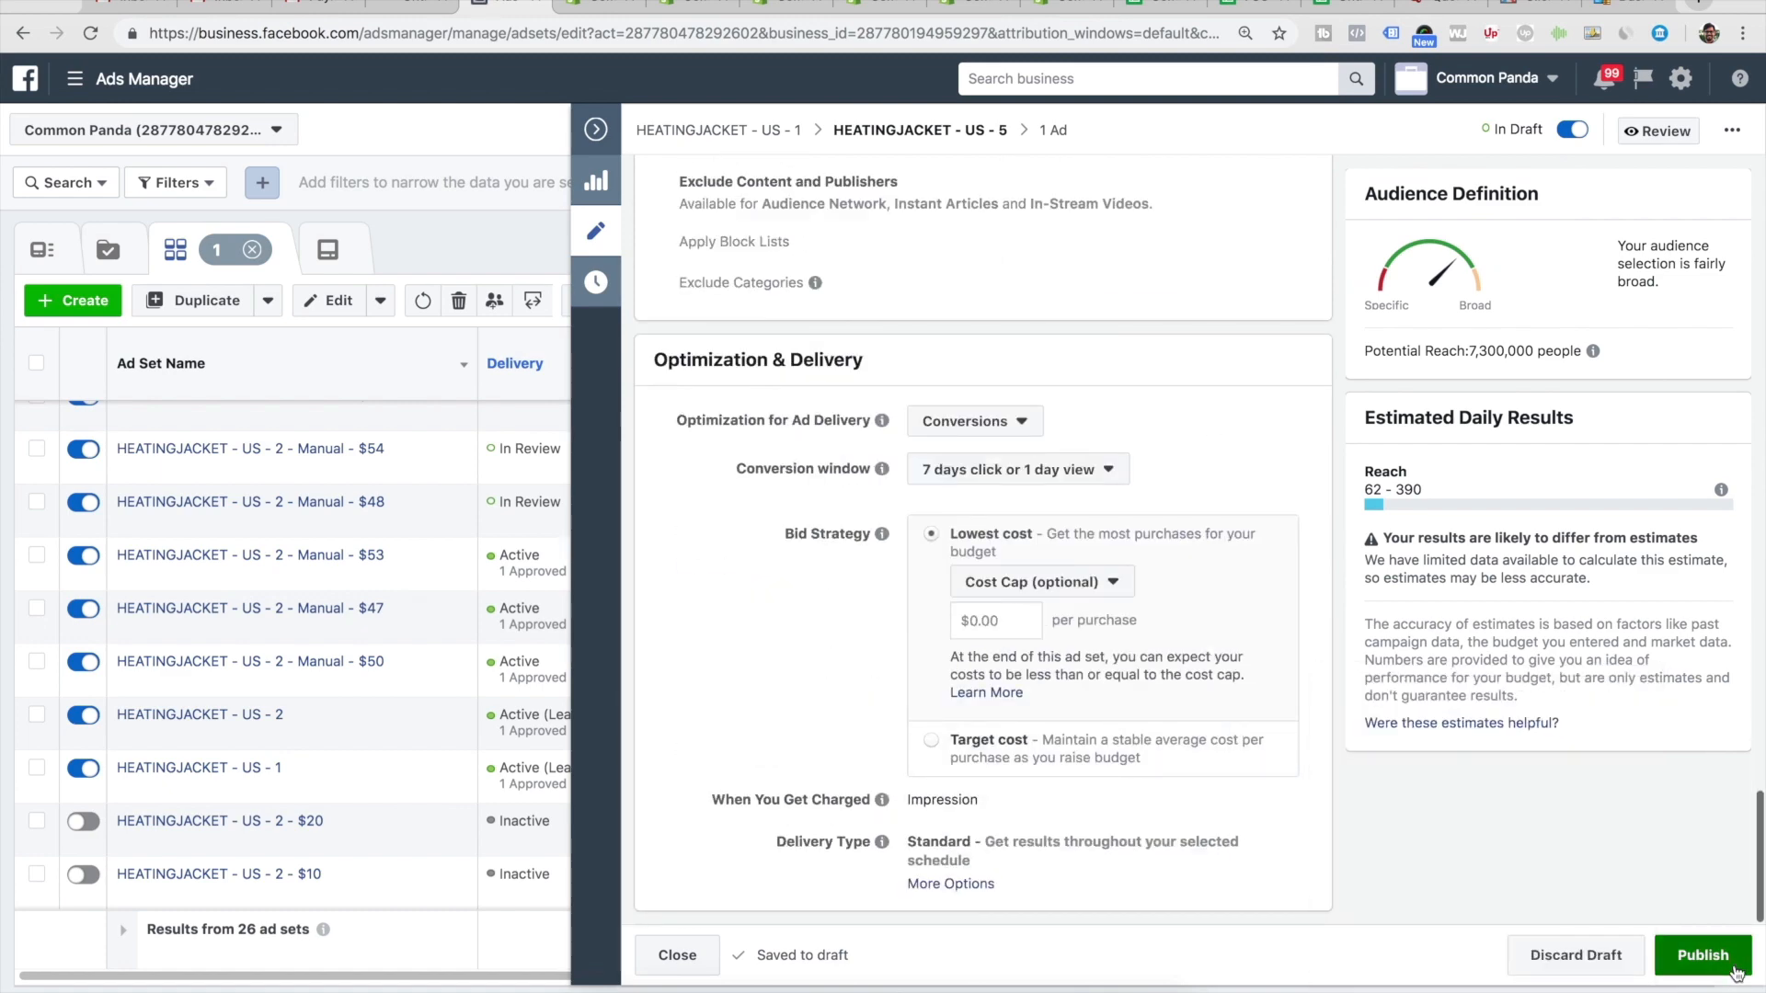
click(1734, 972)
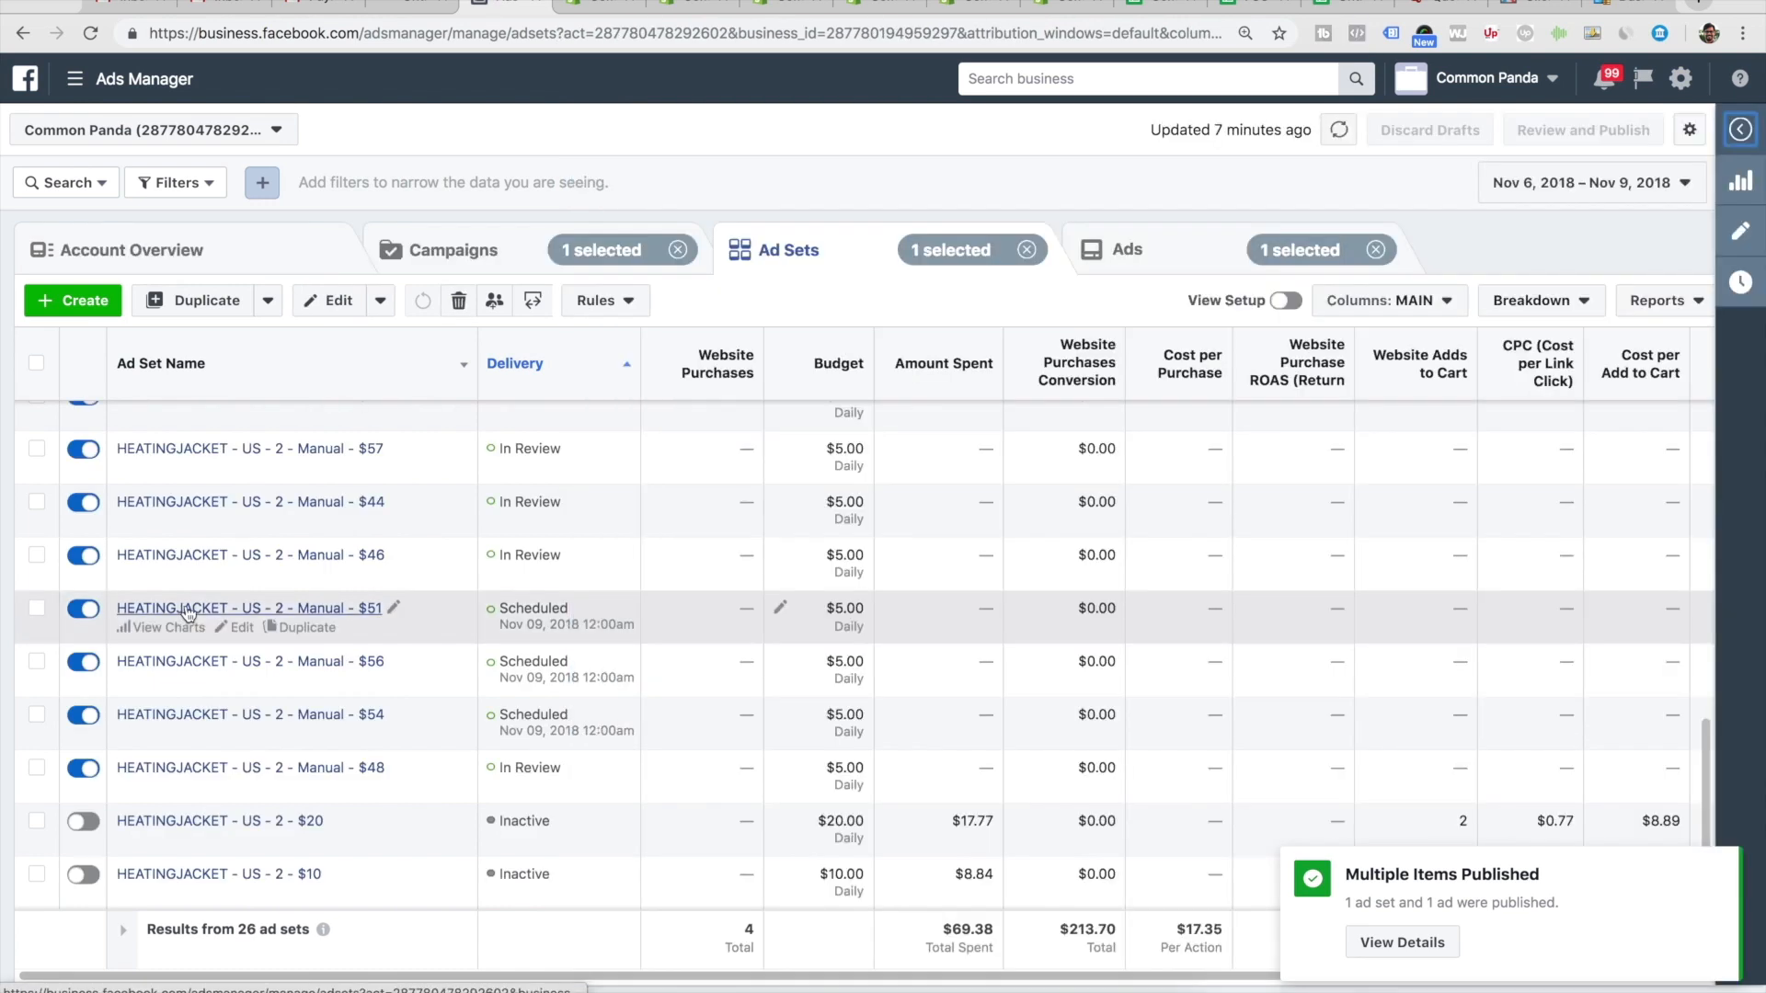
- Check the delivery status of the new, copied and manual-bid ad sets in the campaign's list
scroll(295, 648, up, 3)
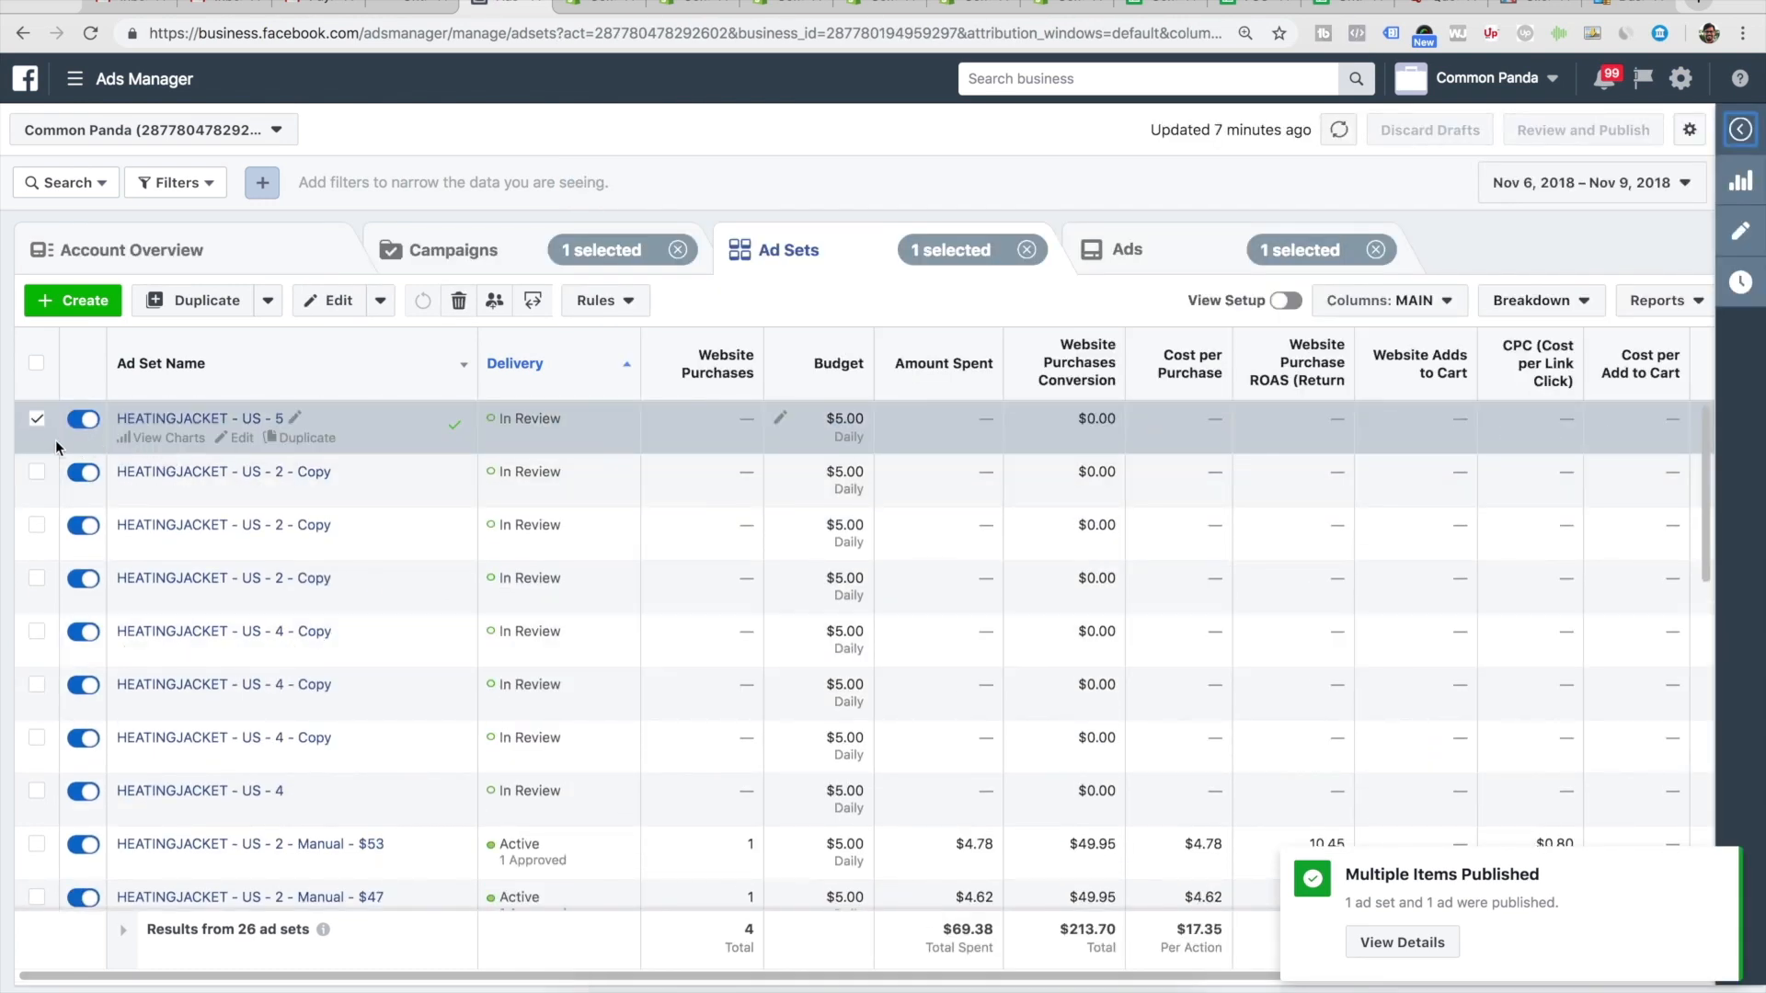
scroll(218, 603, down, 10)
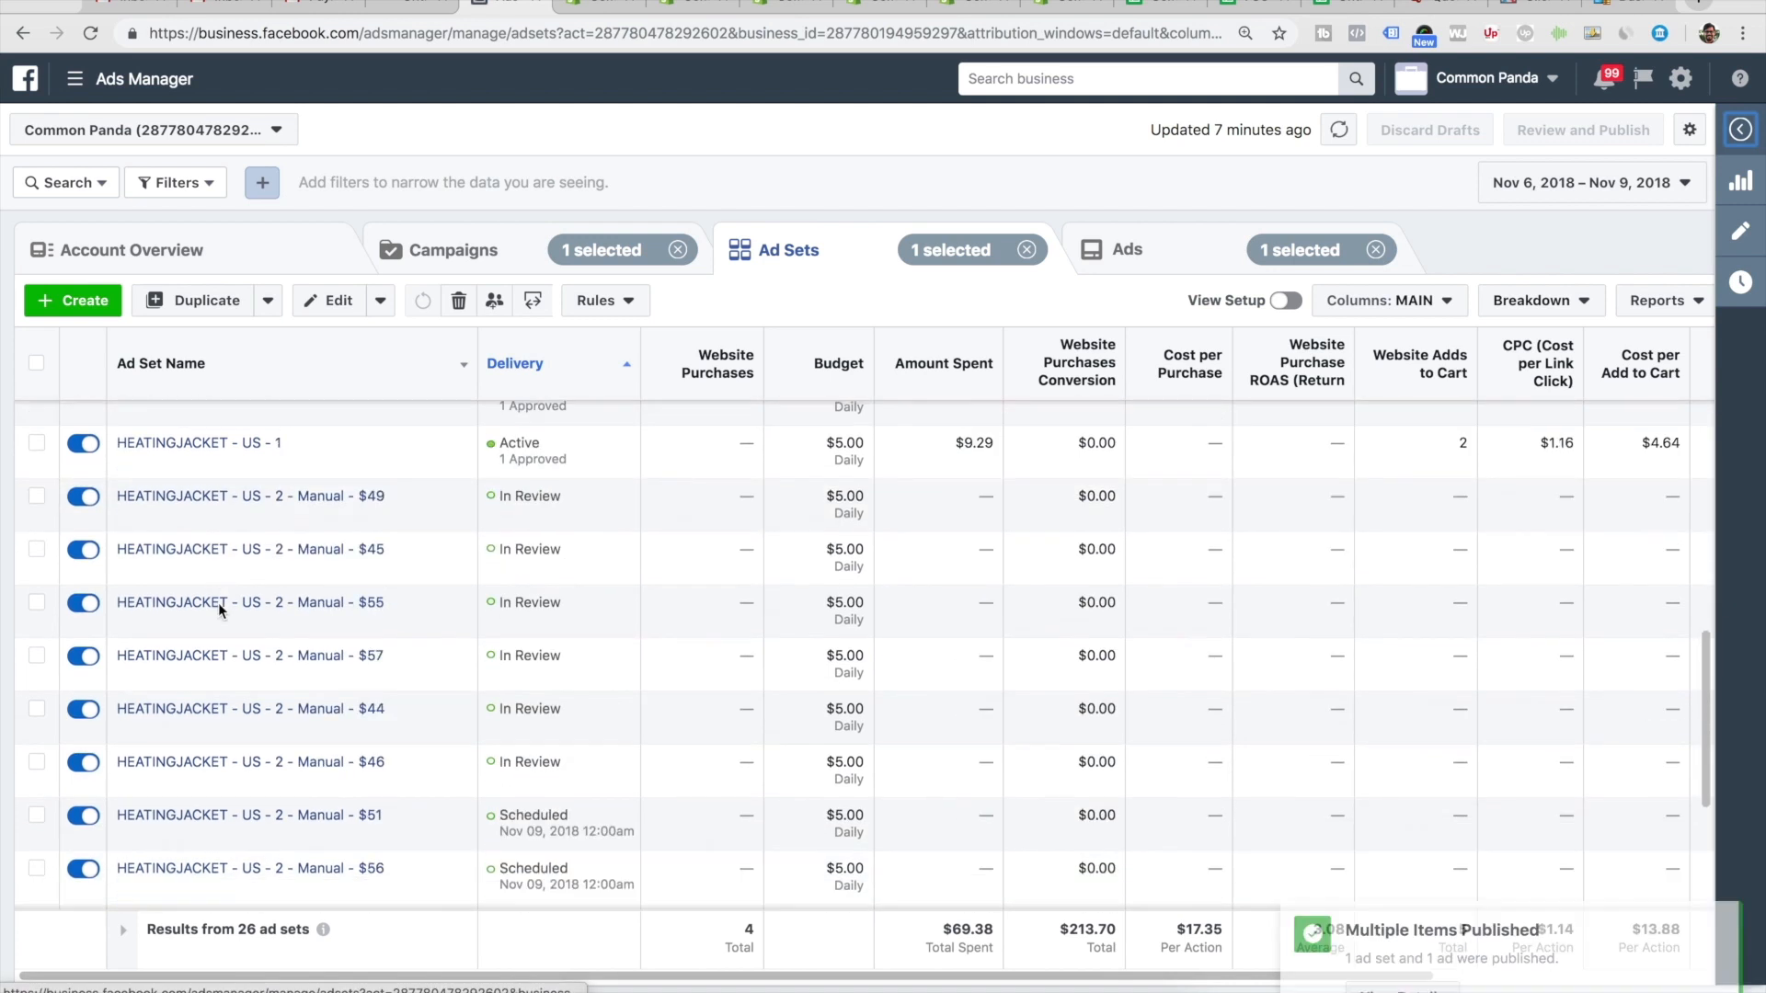
scroll(164, 720, down, 2)
scroll(163, 713, up, 12)
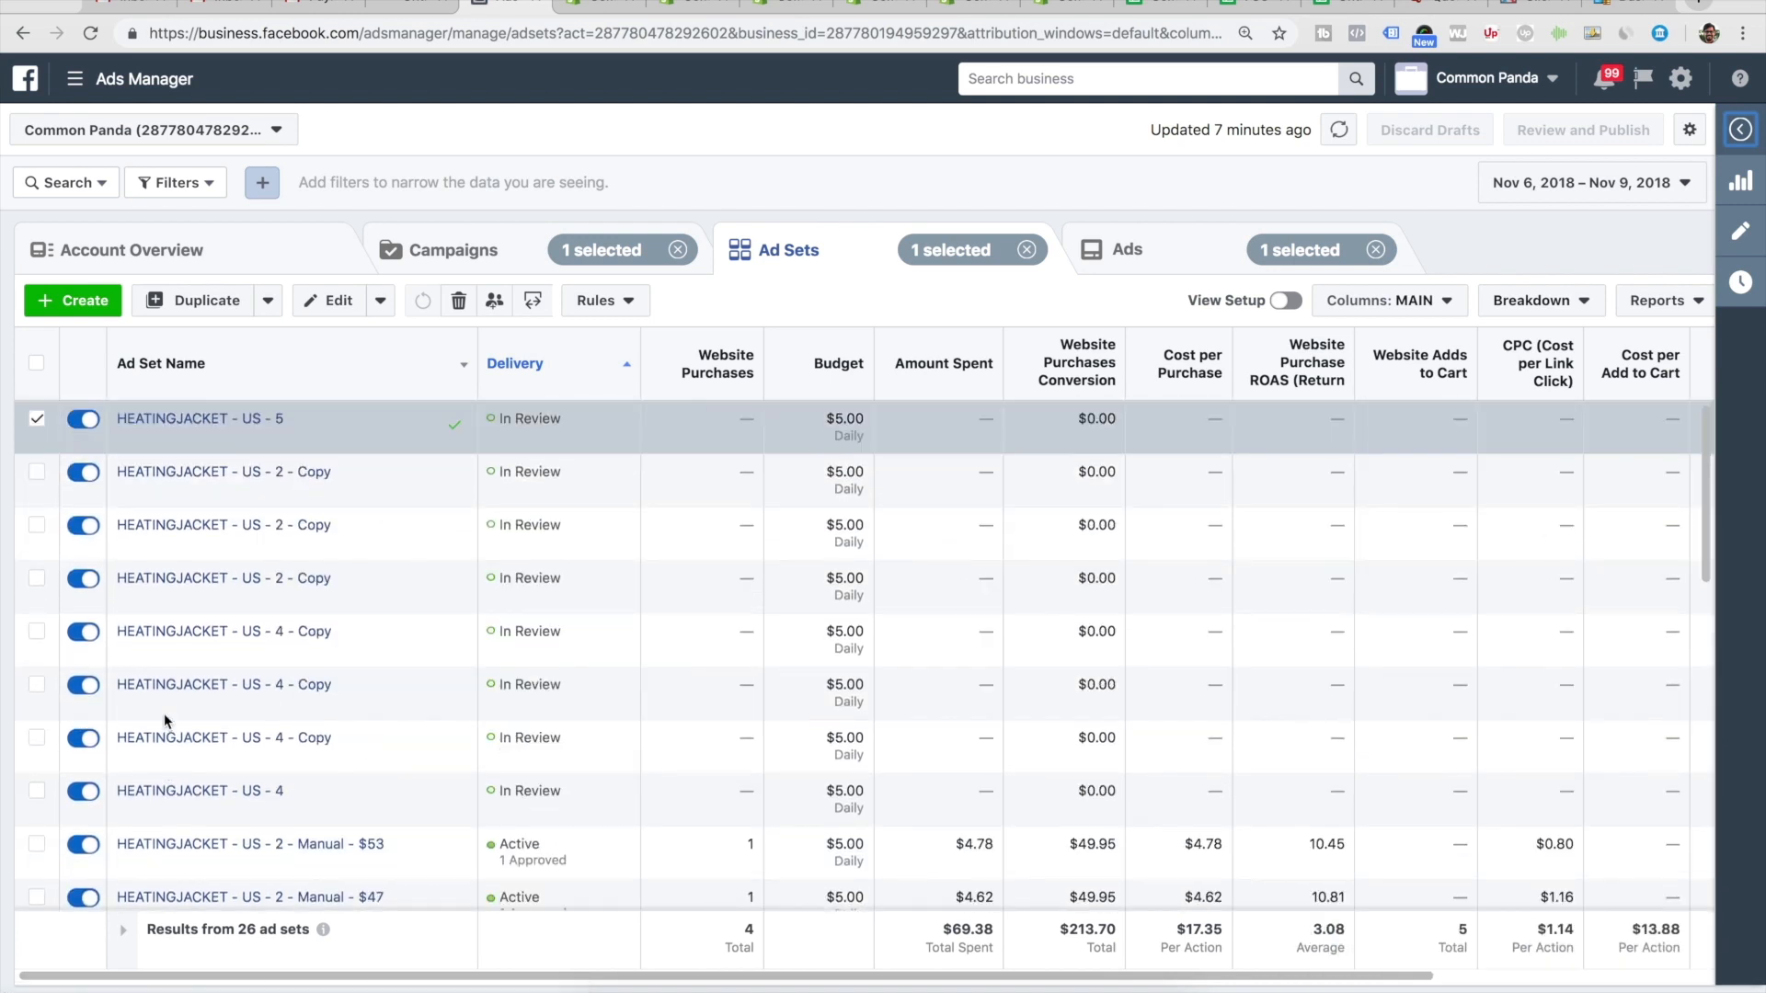
- Duplicate "HEATINGJACKET - US - 5" once within its original campaign and rename the copy "HEATINGJACKET - US - 6"
click(197, 300)
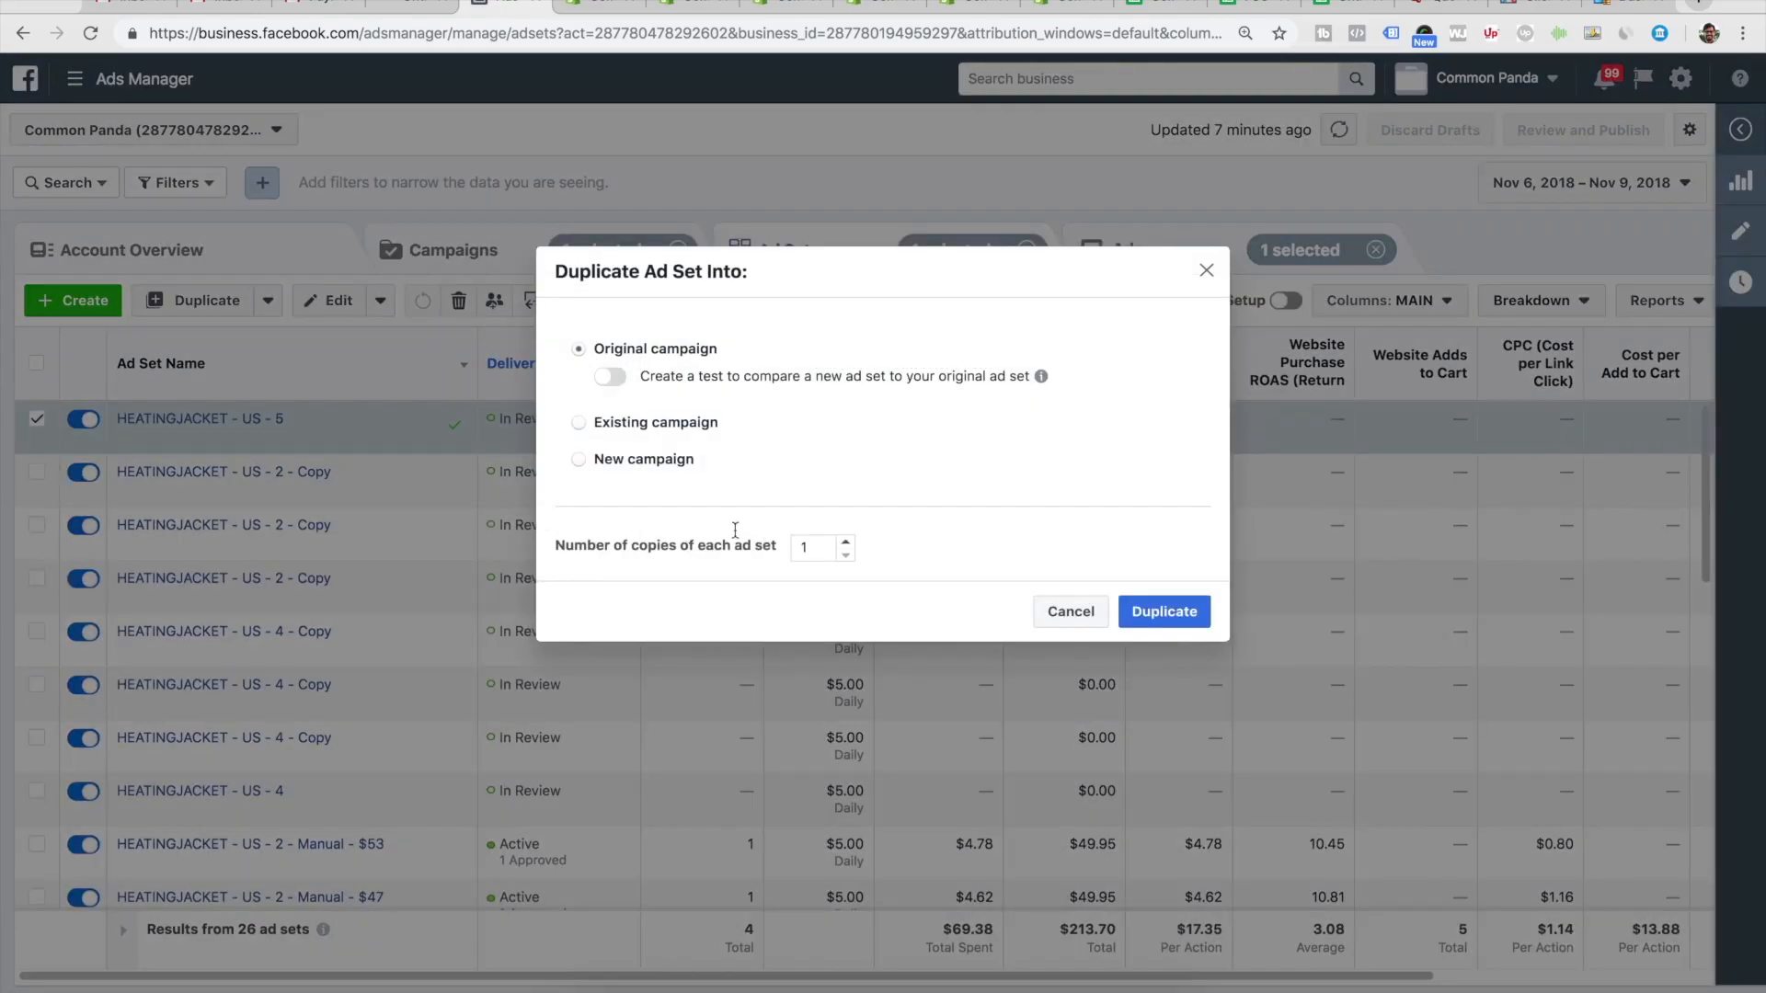
click(1161, 615)
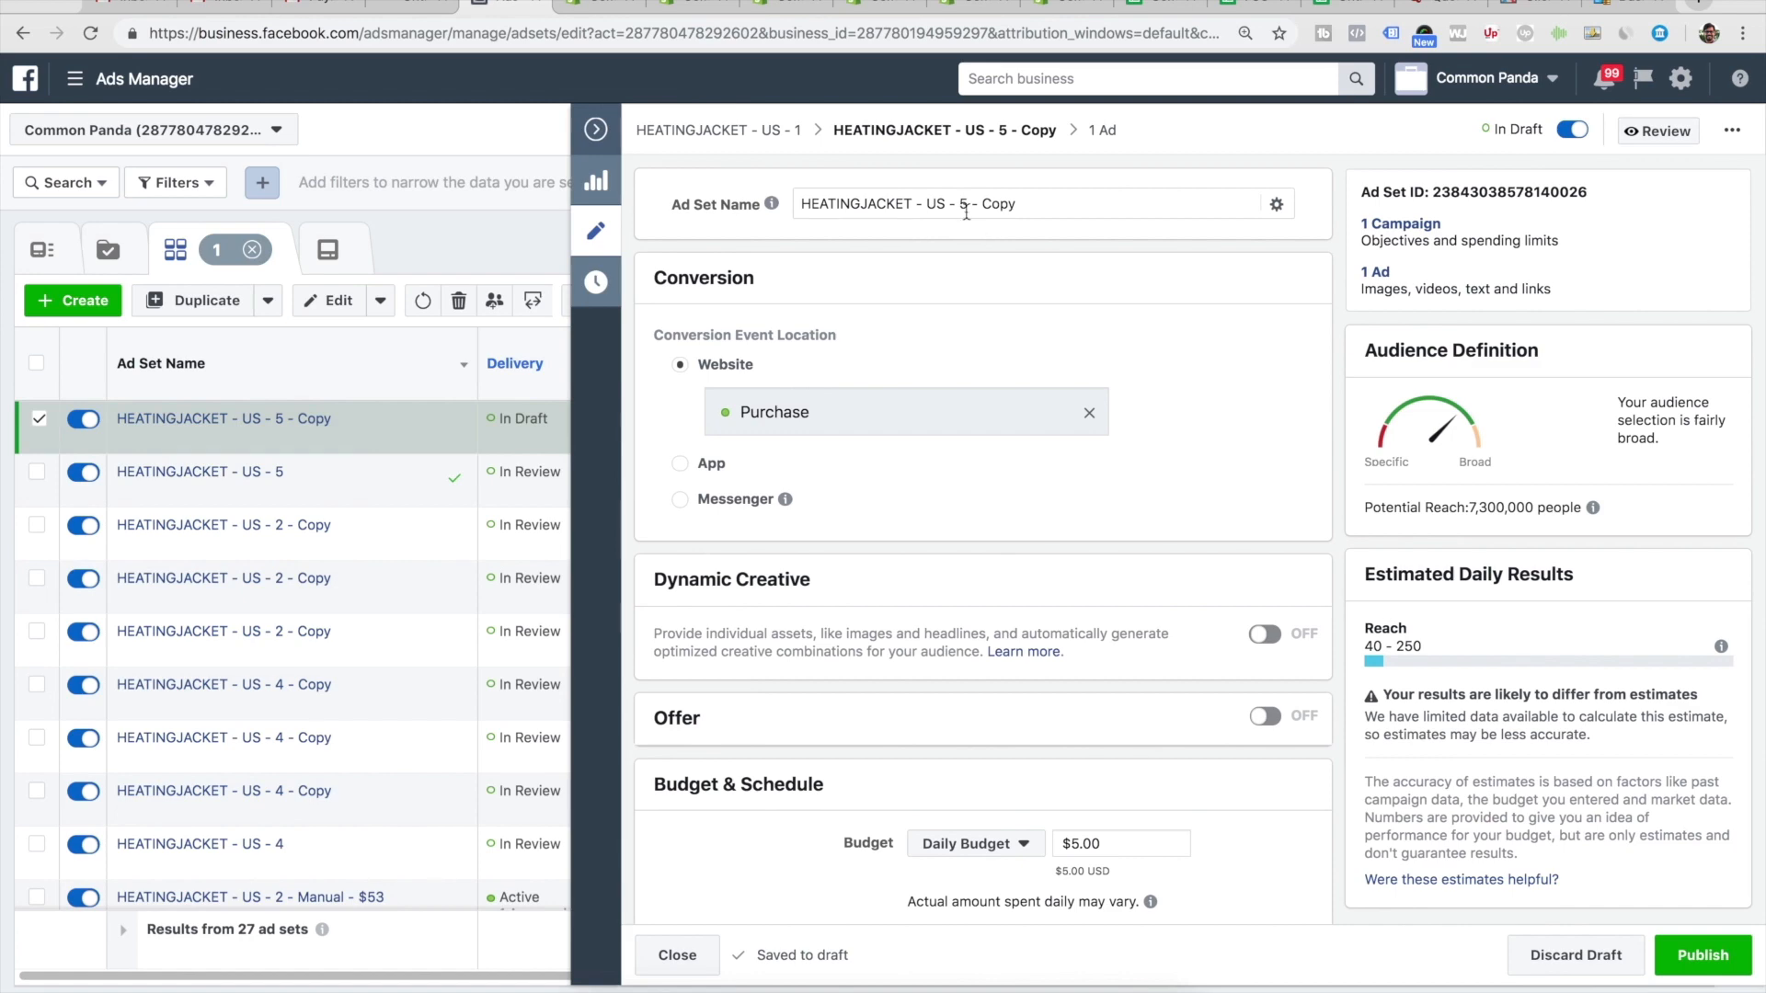
drag(959, 204, 1043, 206)
text(6)
click(1013, 287)
- Replace the Outdoor enthusiast interest with Skiing in the detailed targeting of "HEATINGJACKET - US - 6"
scroll(1057, 454, down, 5)
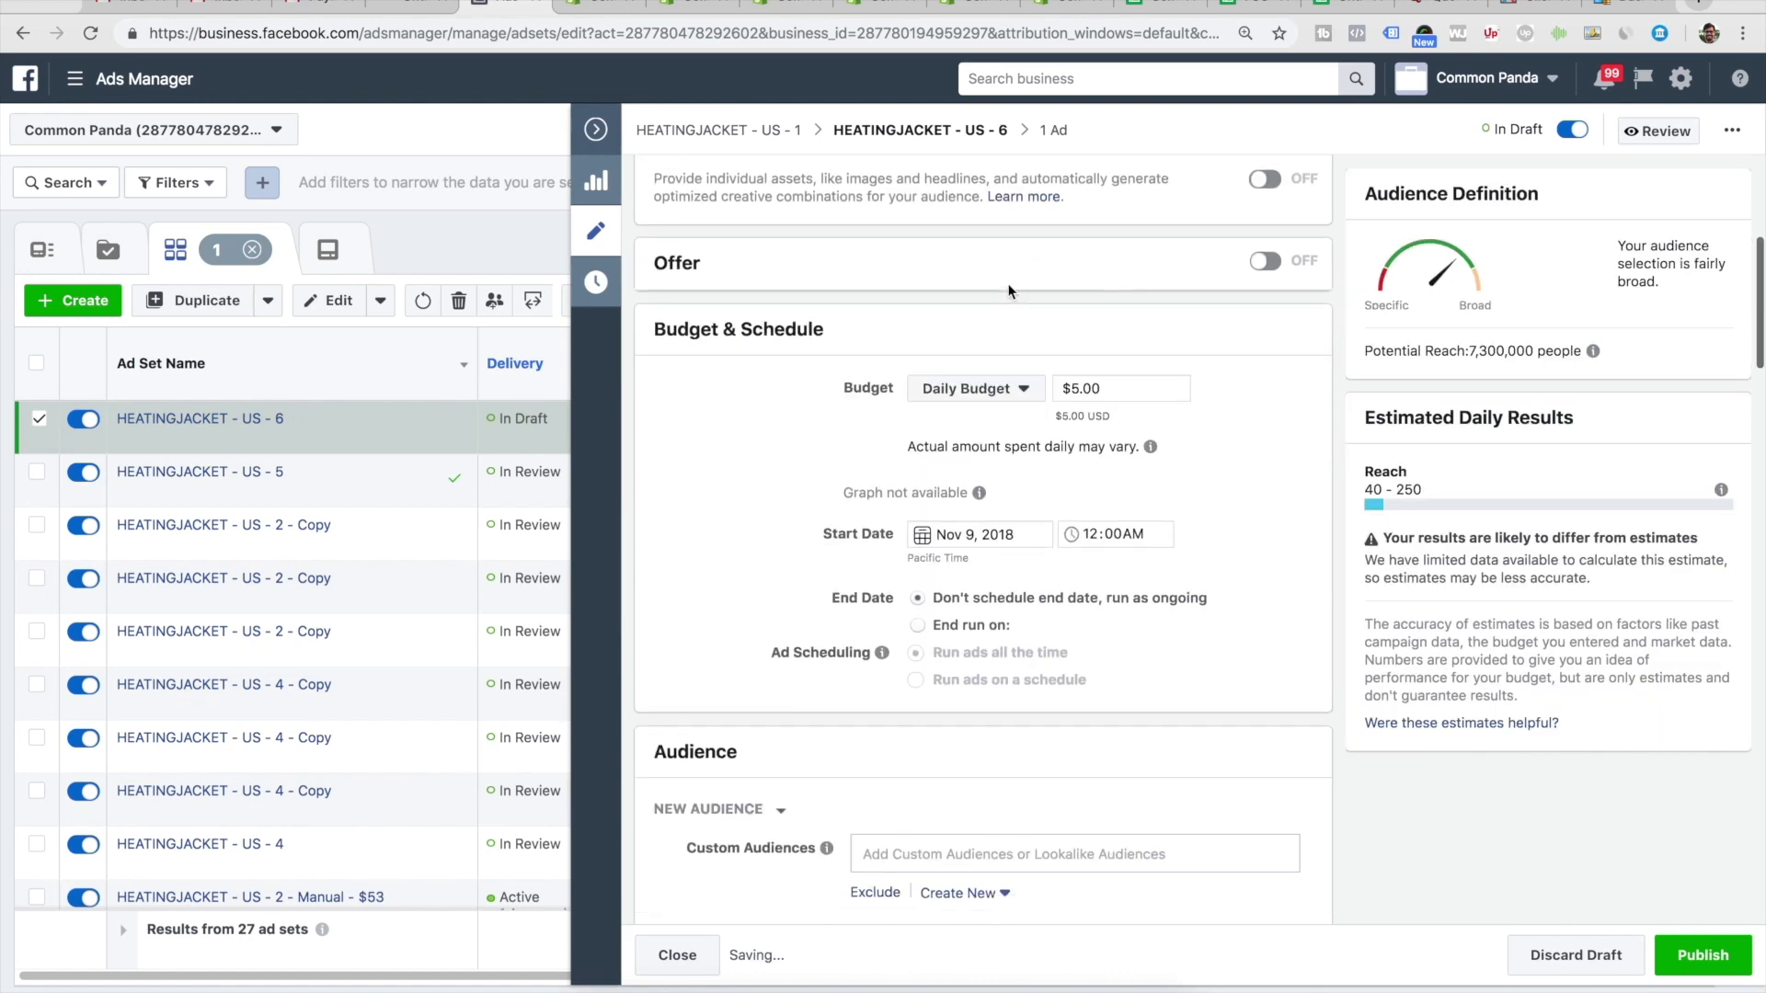
scroll(1057, 455, down, 10)
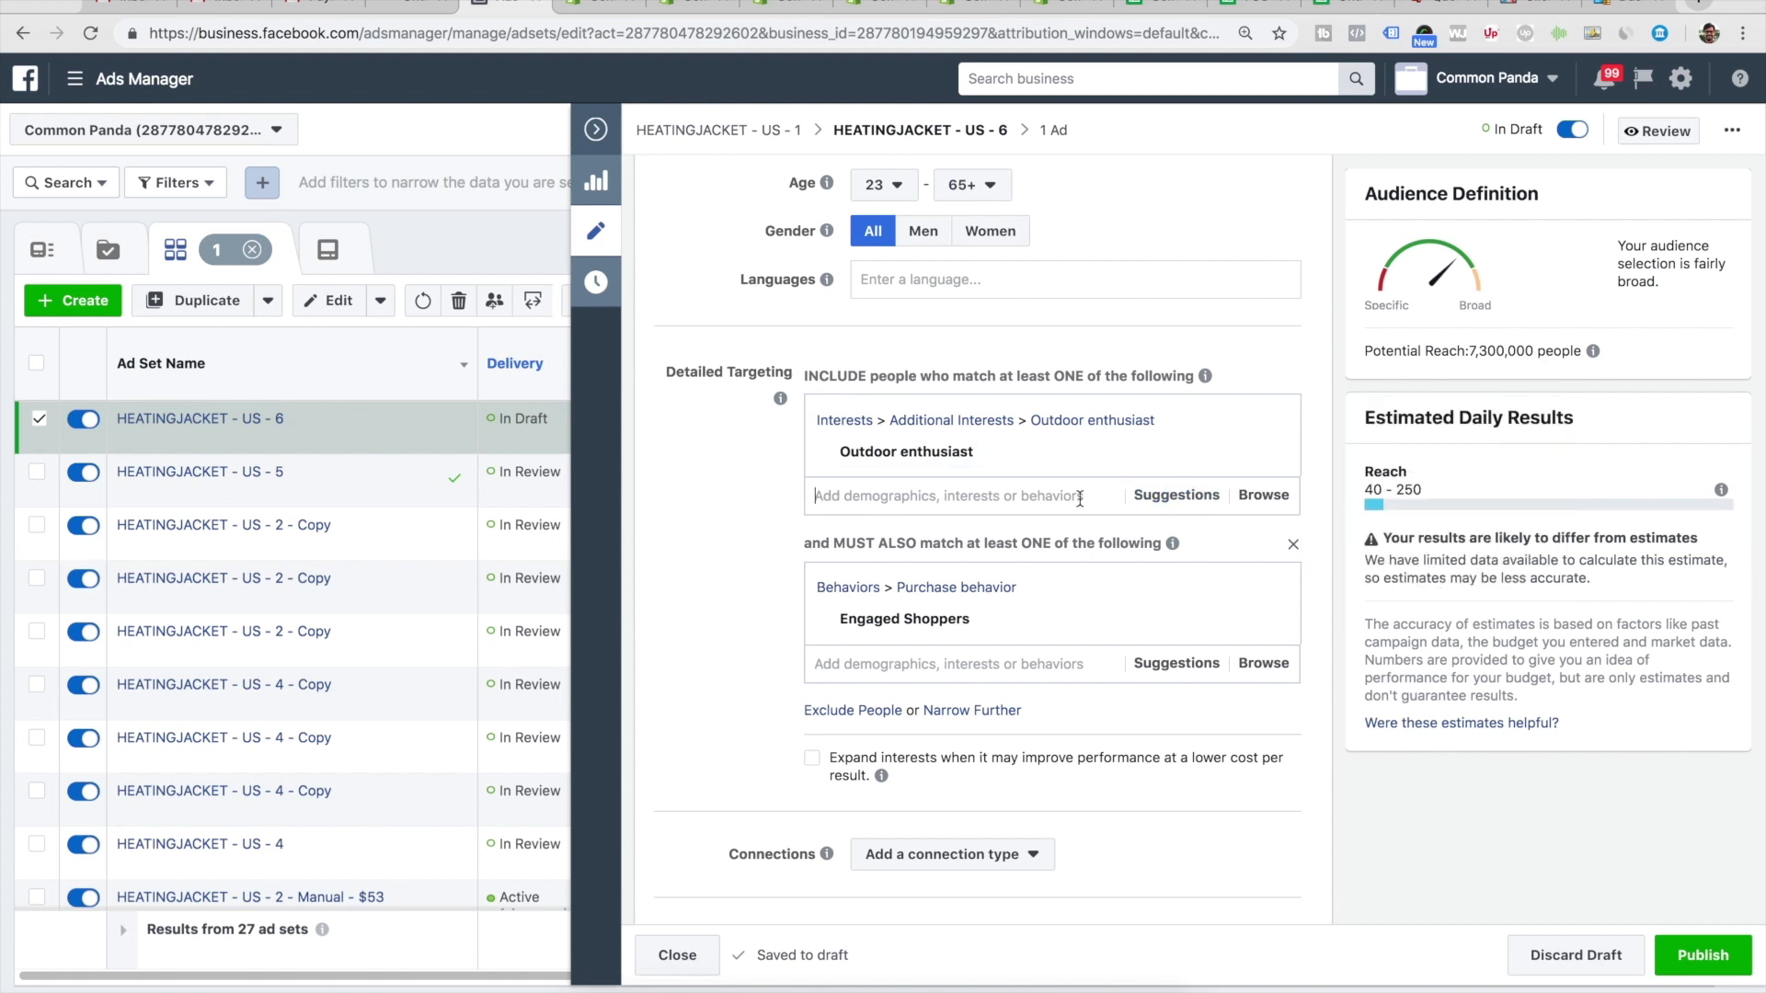
text(skii)
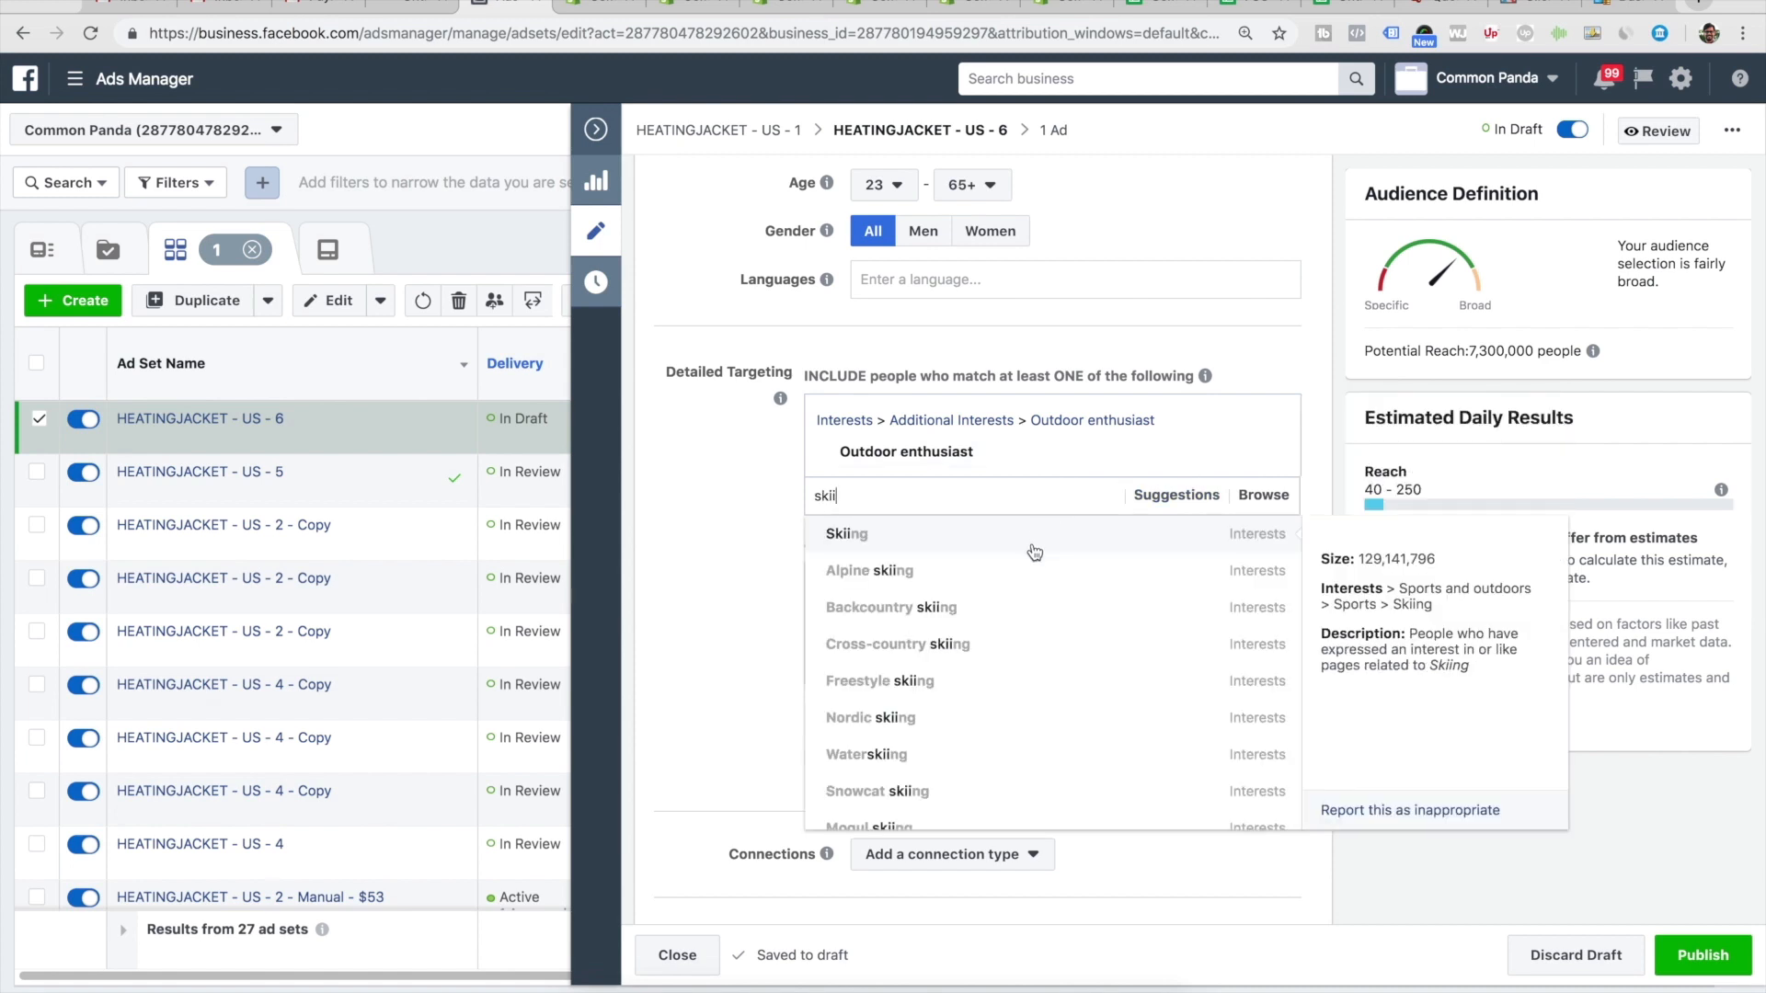
click(1038, 535)
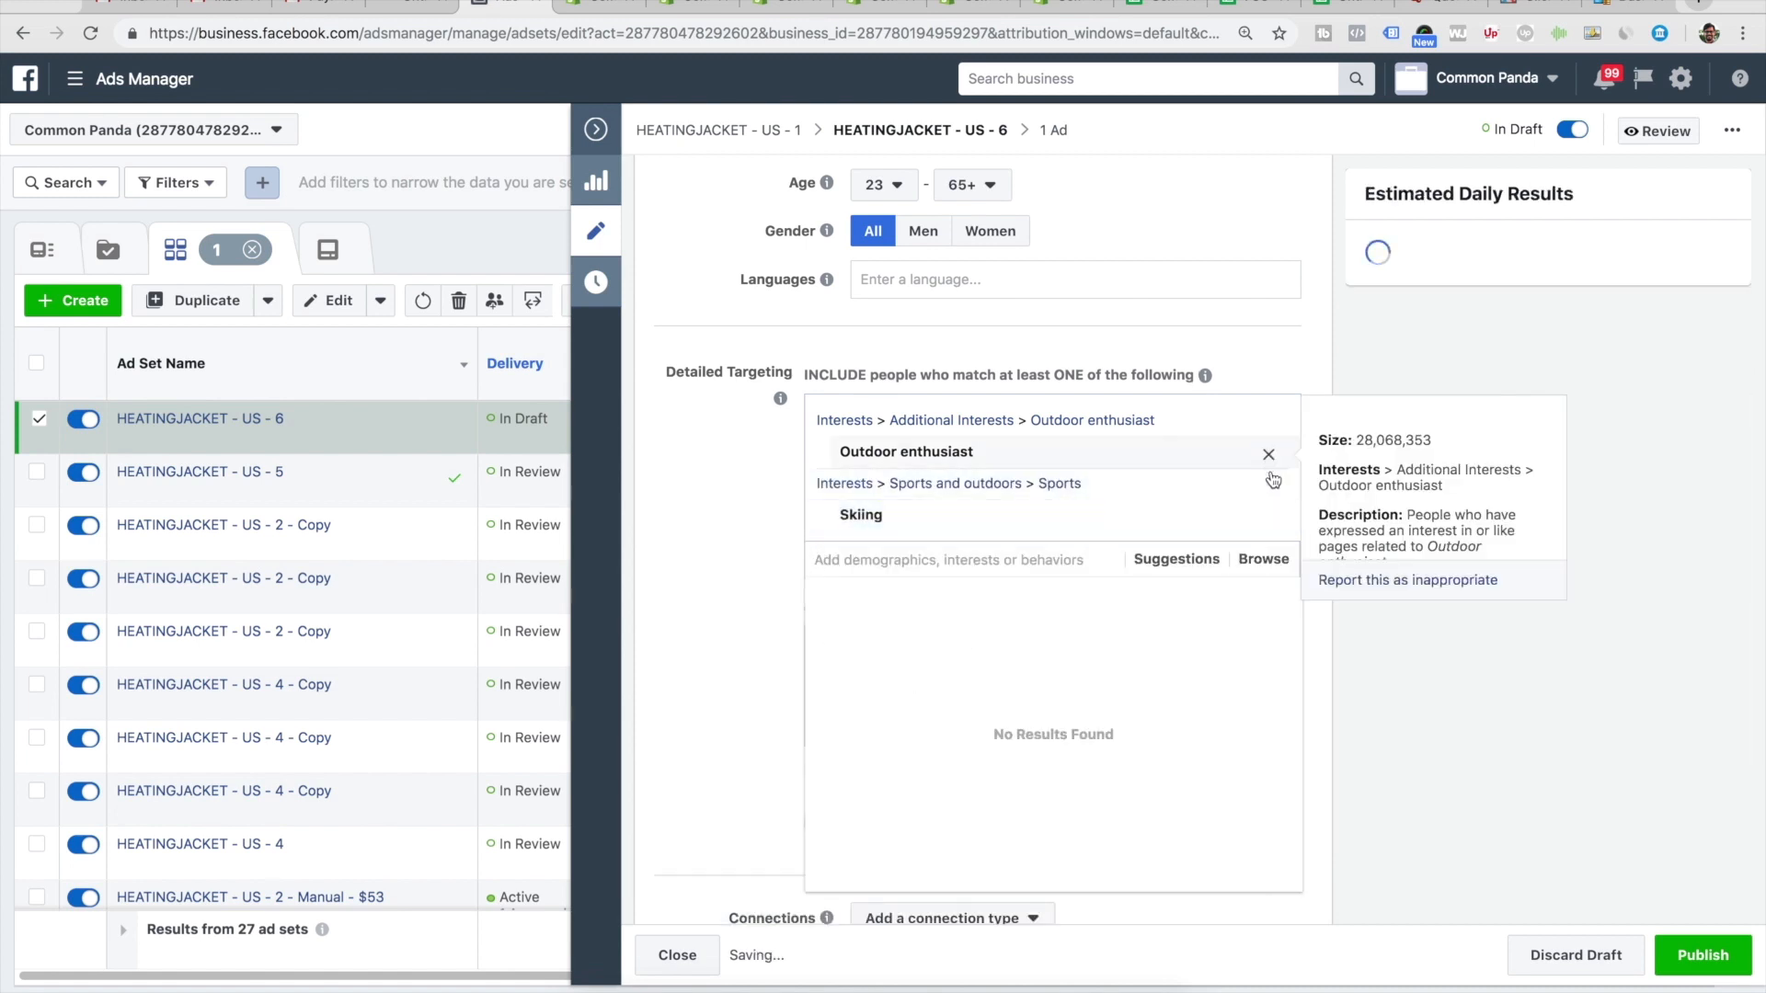
click(1268, 454)
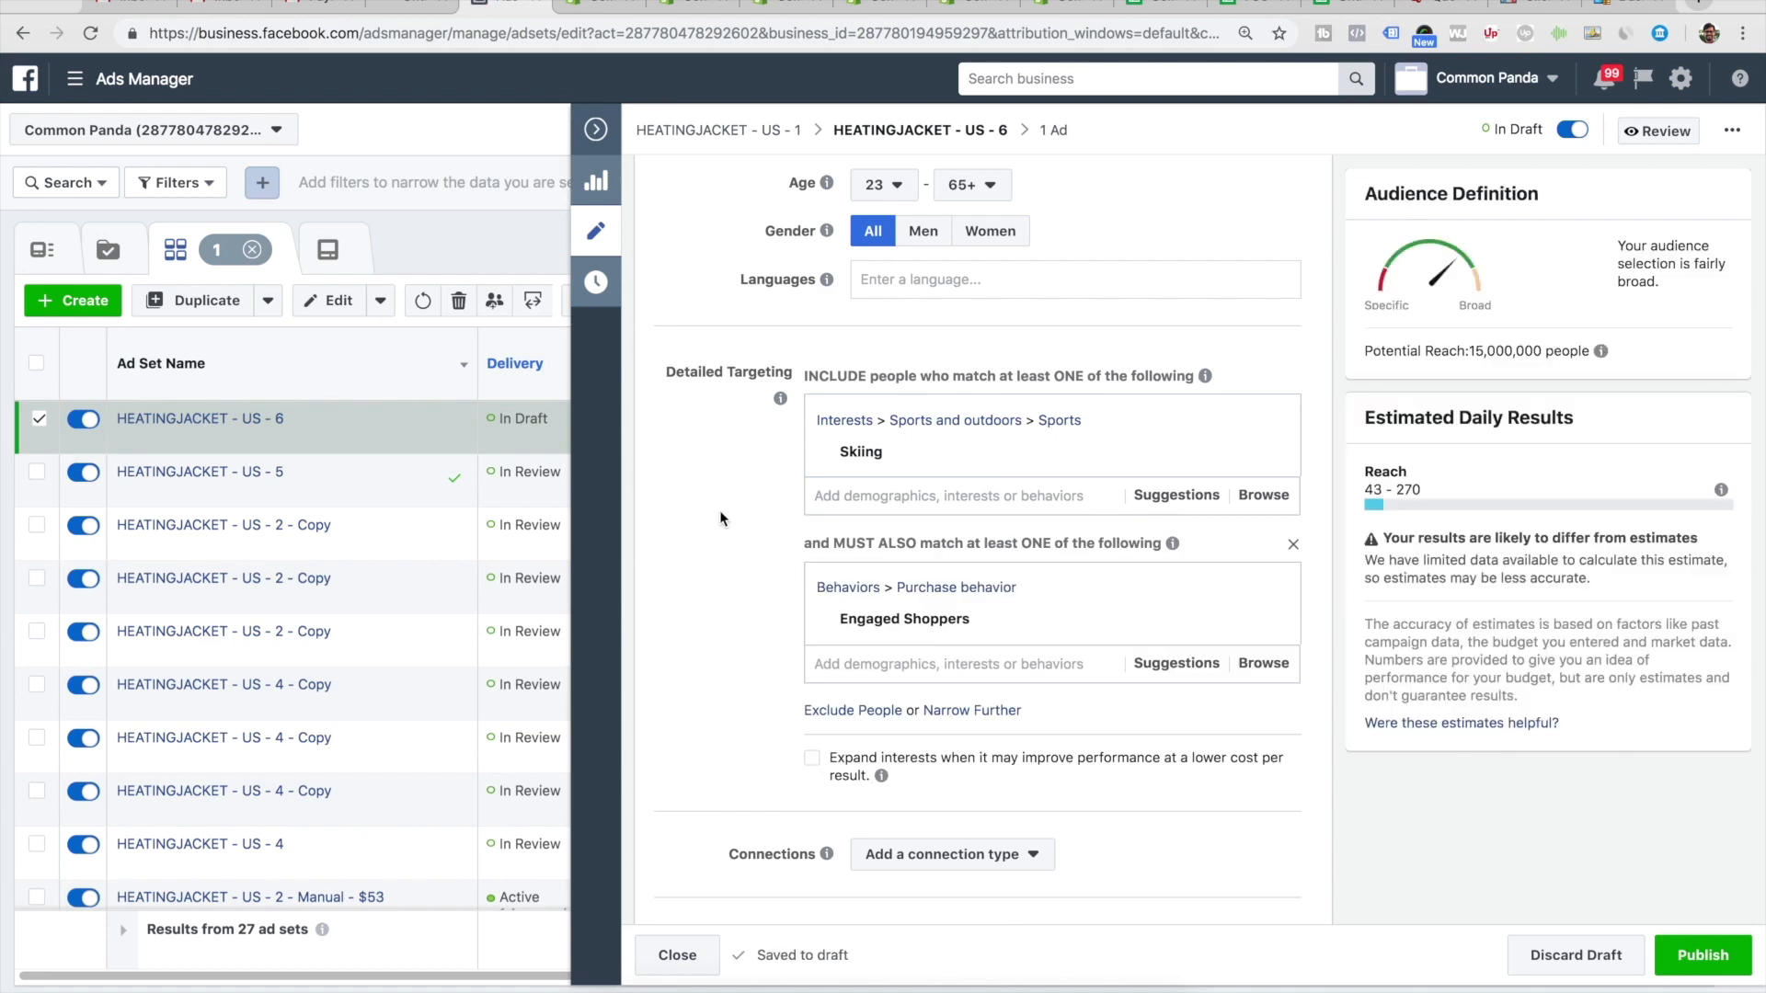
- Review the schedule and audience of "HEATINGJACKET - US - 6" and publish it
scroll(786, 550, up, 15)
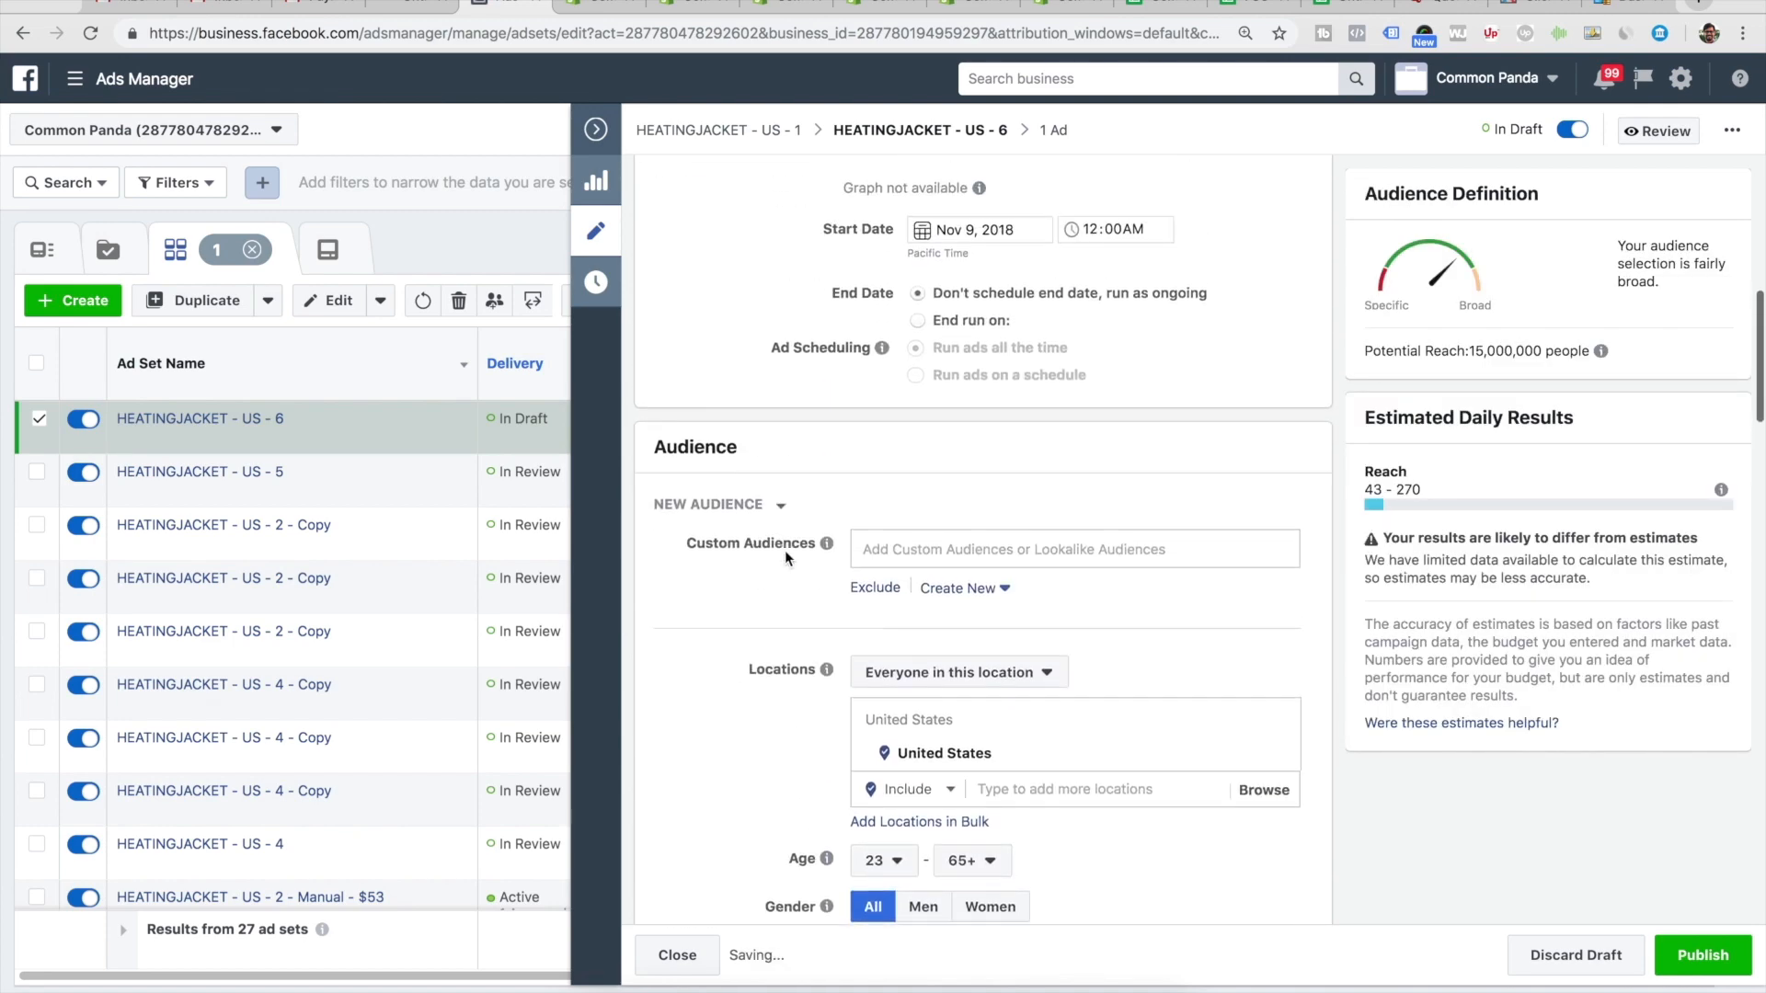
scroll(785, 550, down, 20)
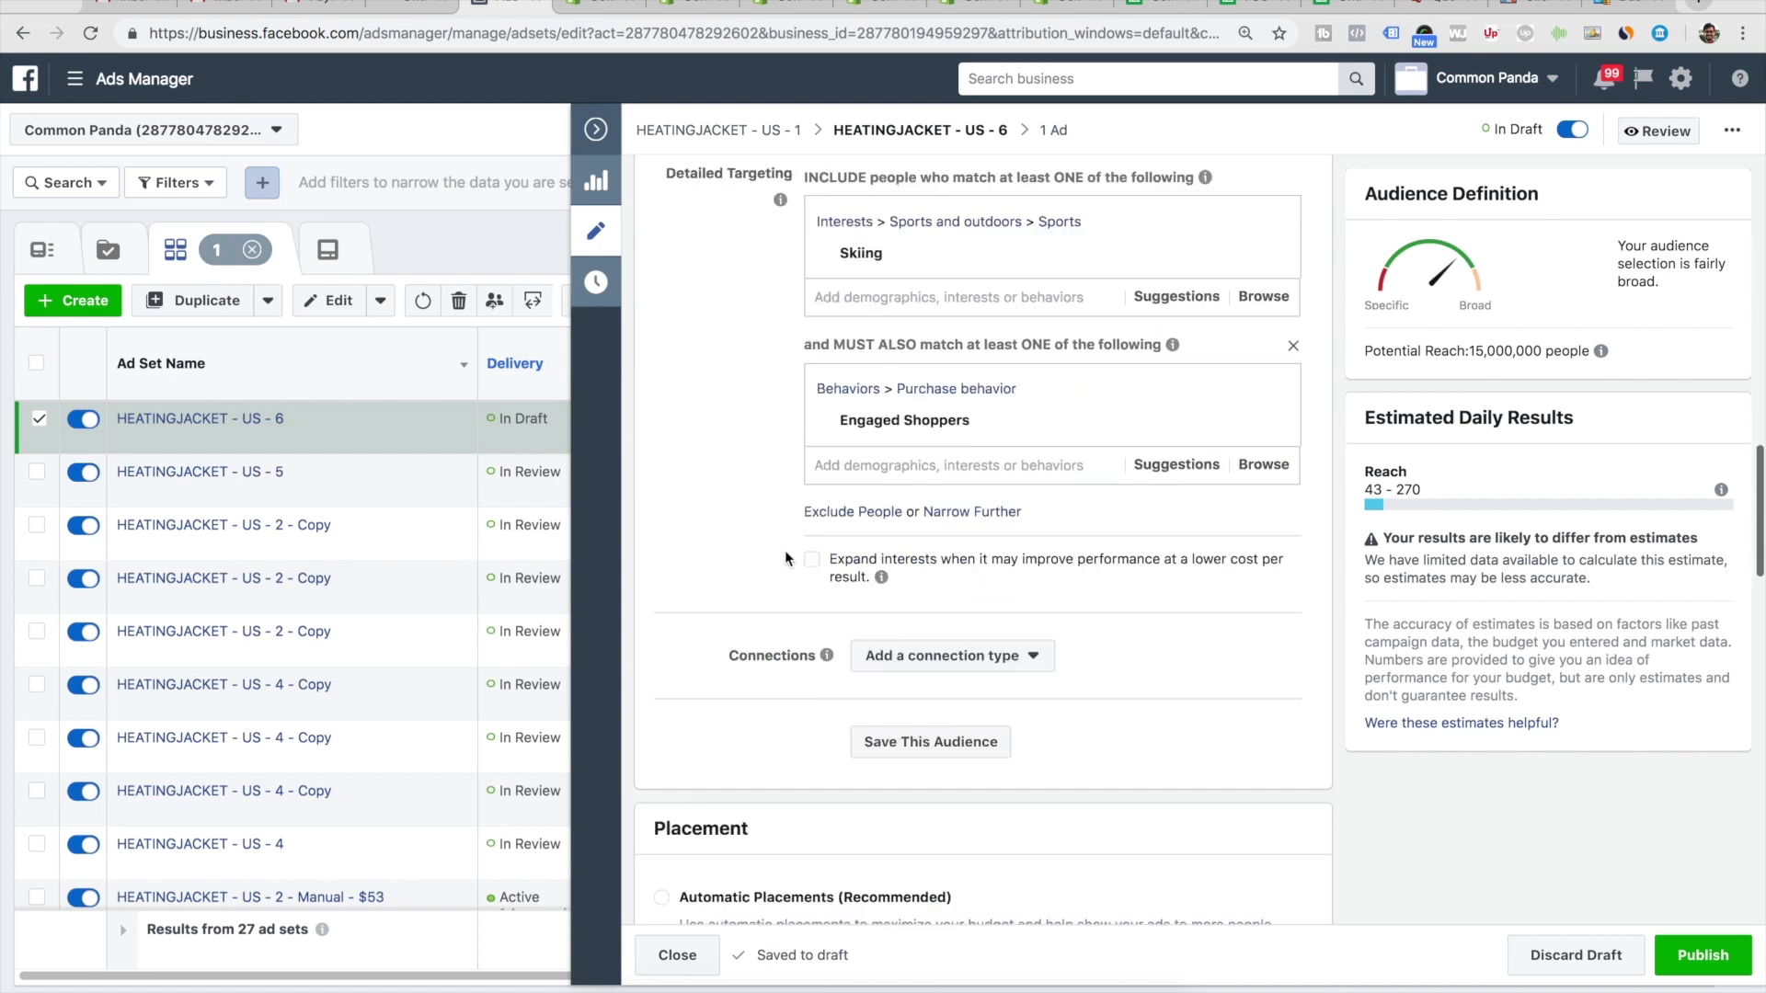
click(1702, 954)
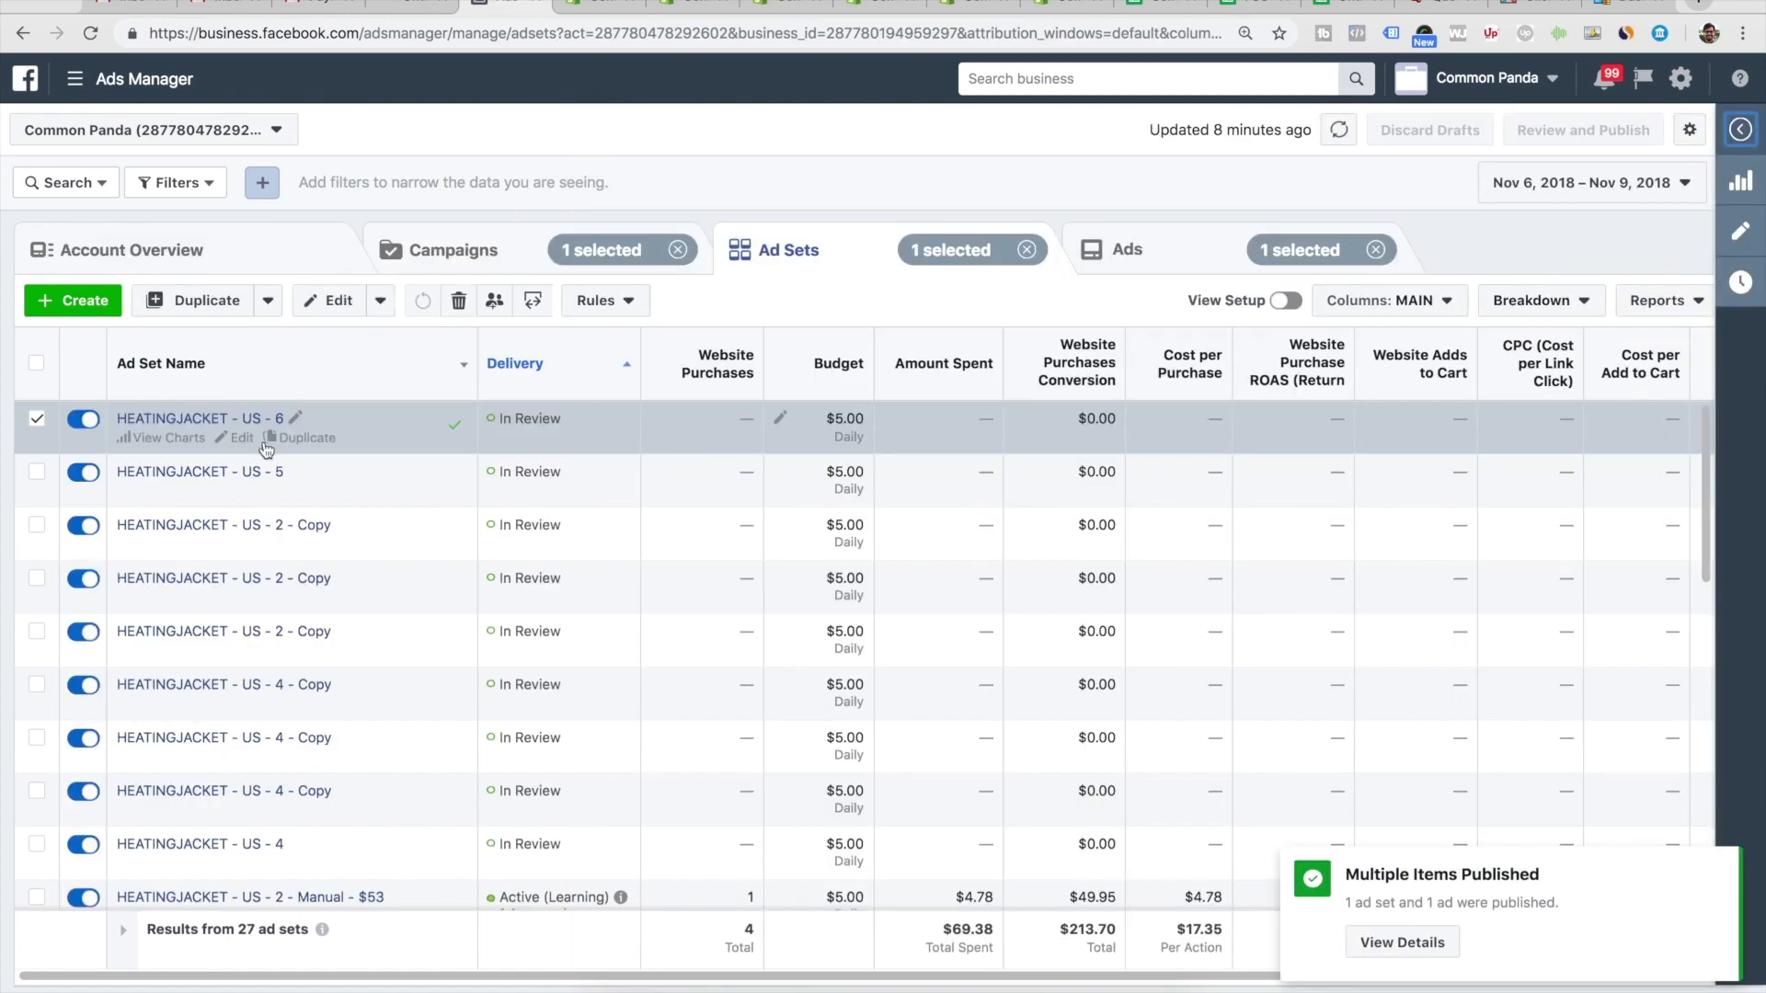
- Duplicate "HEATINGJACKET - US - 6" once within its original campaign and rename the copy "HEATINGJACKET - US - 7"
click(308, 439)
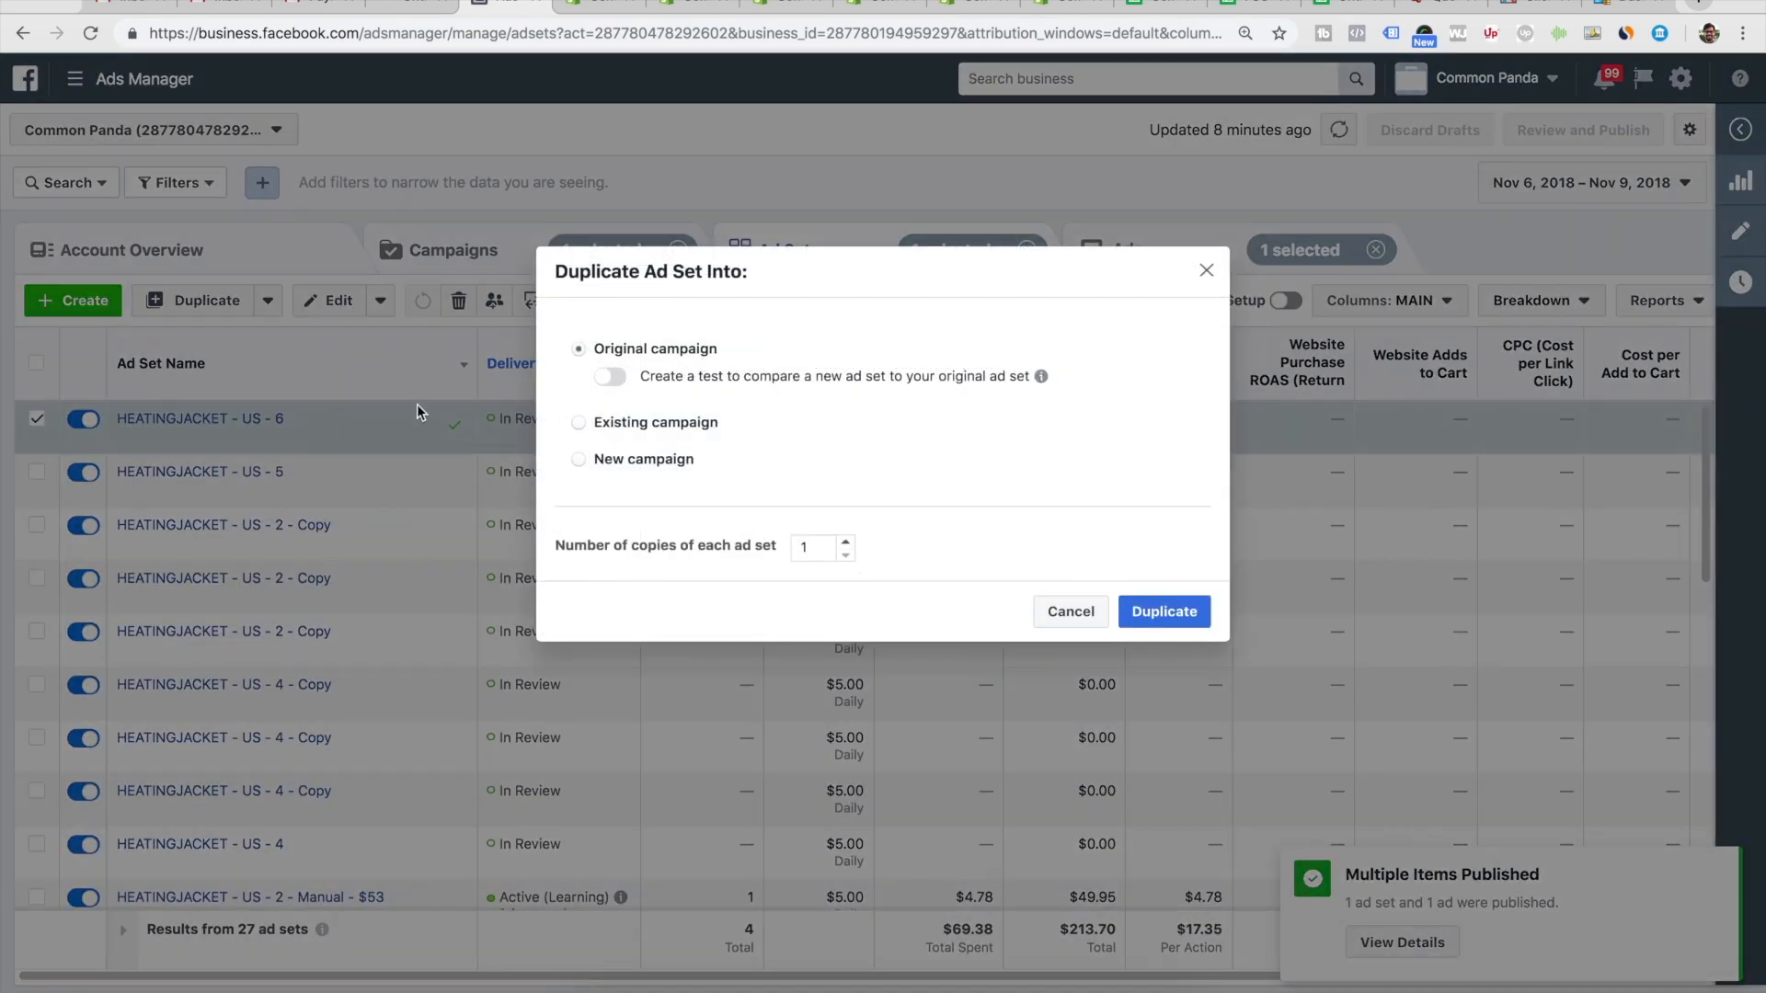
click(1168, 608)
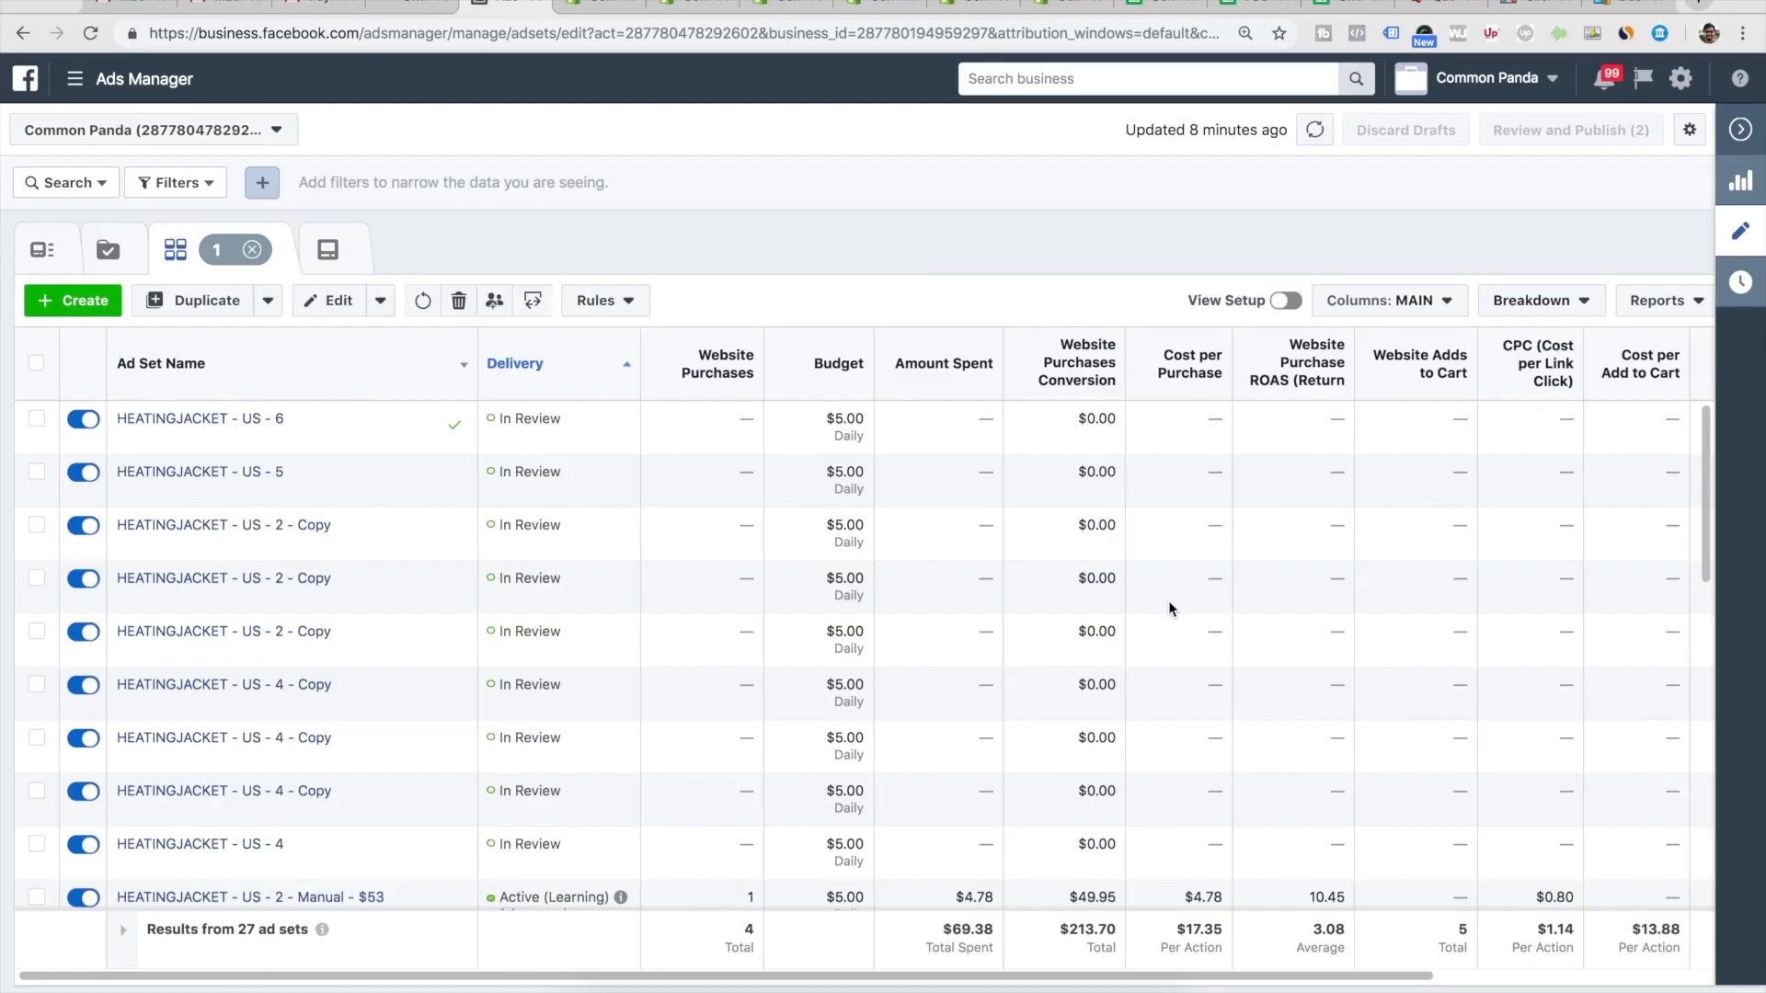
drag(964, 203, 1052, 204)
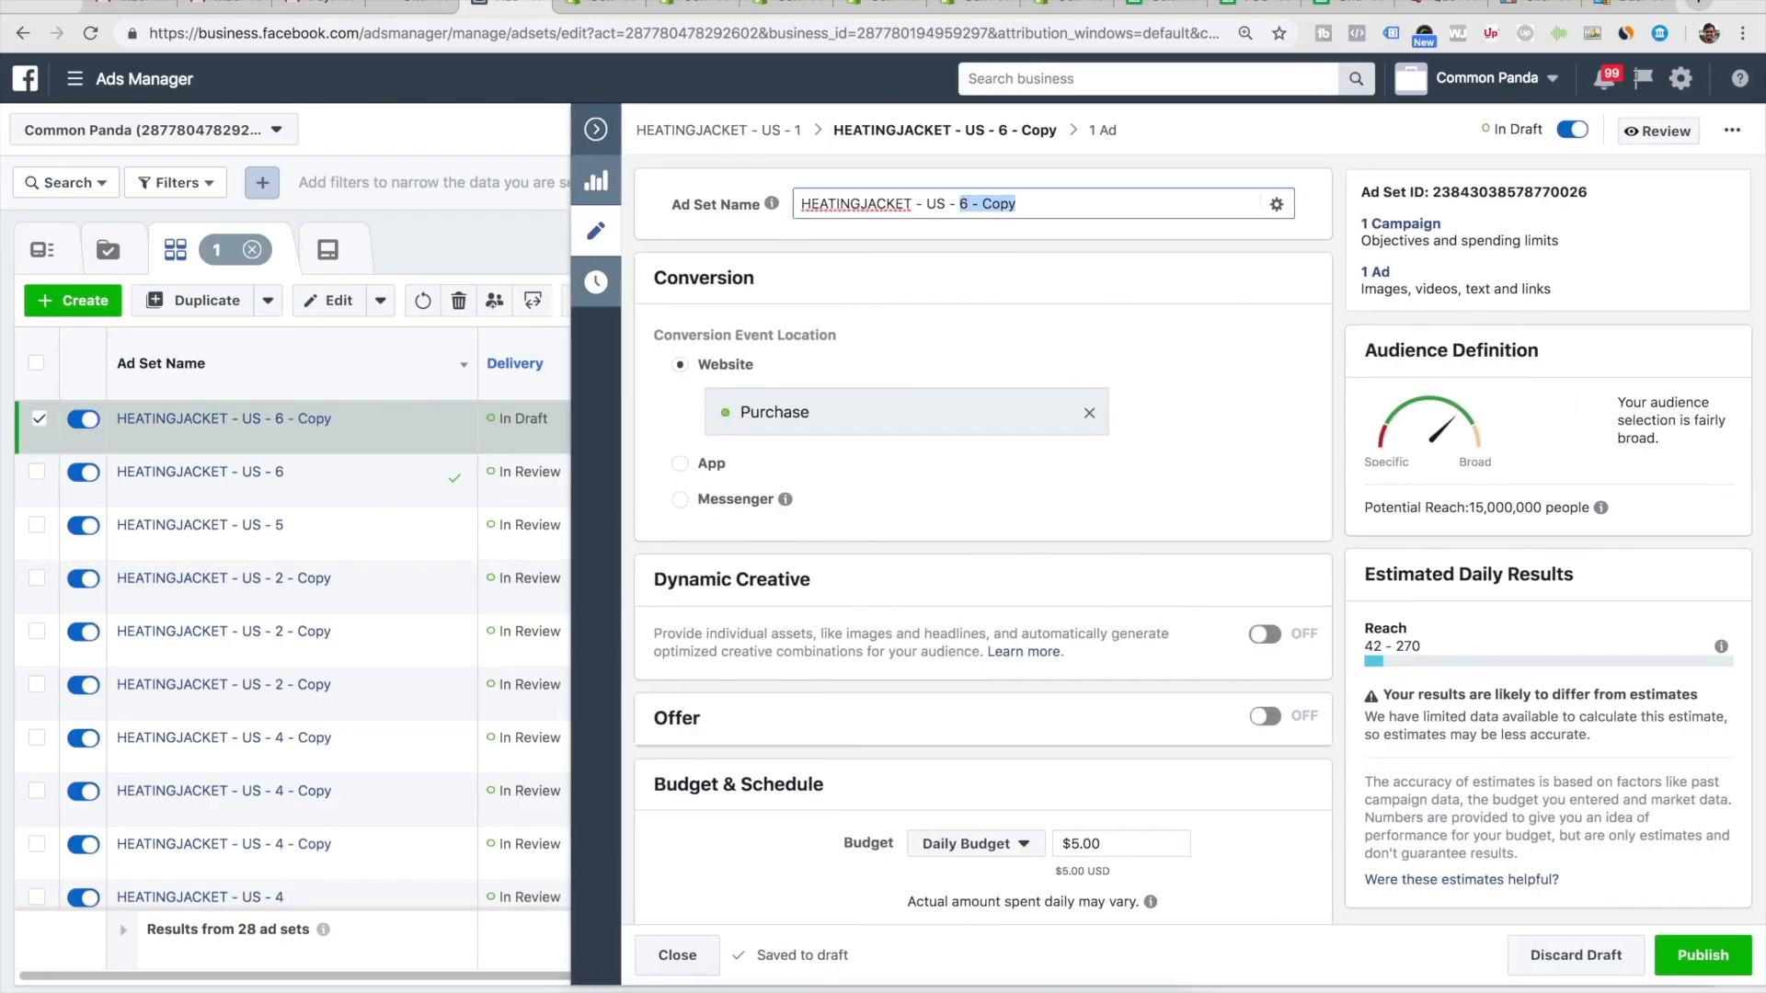
- Replace the Skiing interest of "HEATINGJACKET - US - 7" with the suggested Snowboarding interest and publish the ad set
scroll(1006, 466, down, 6)
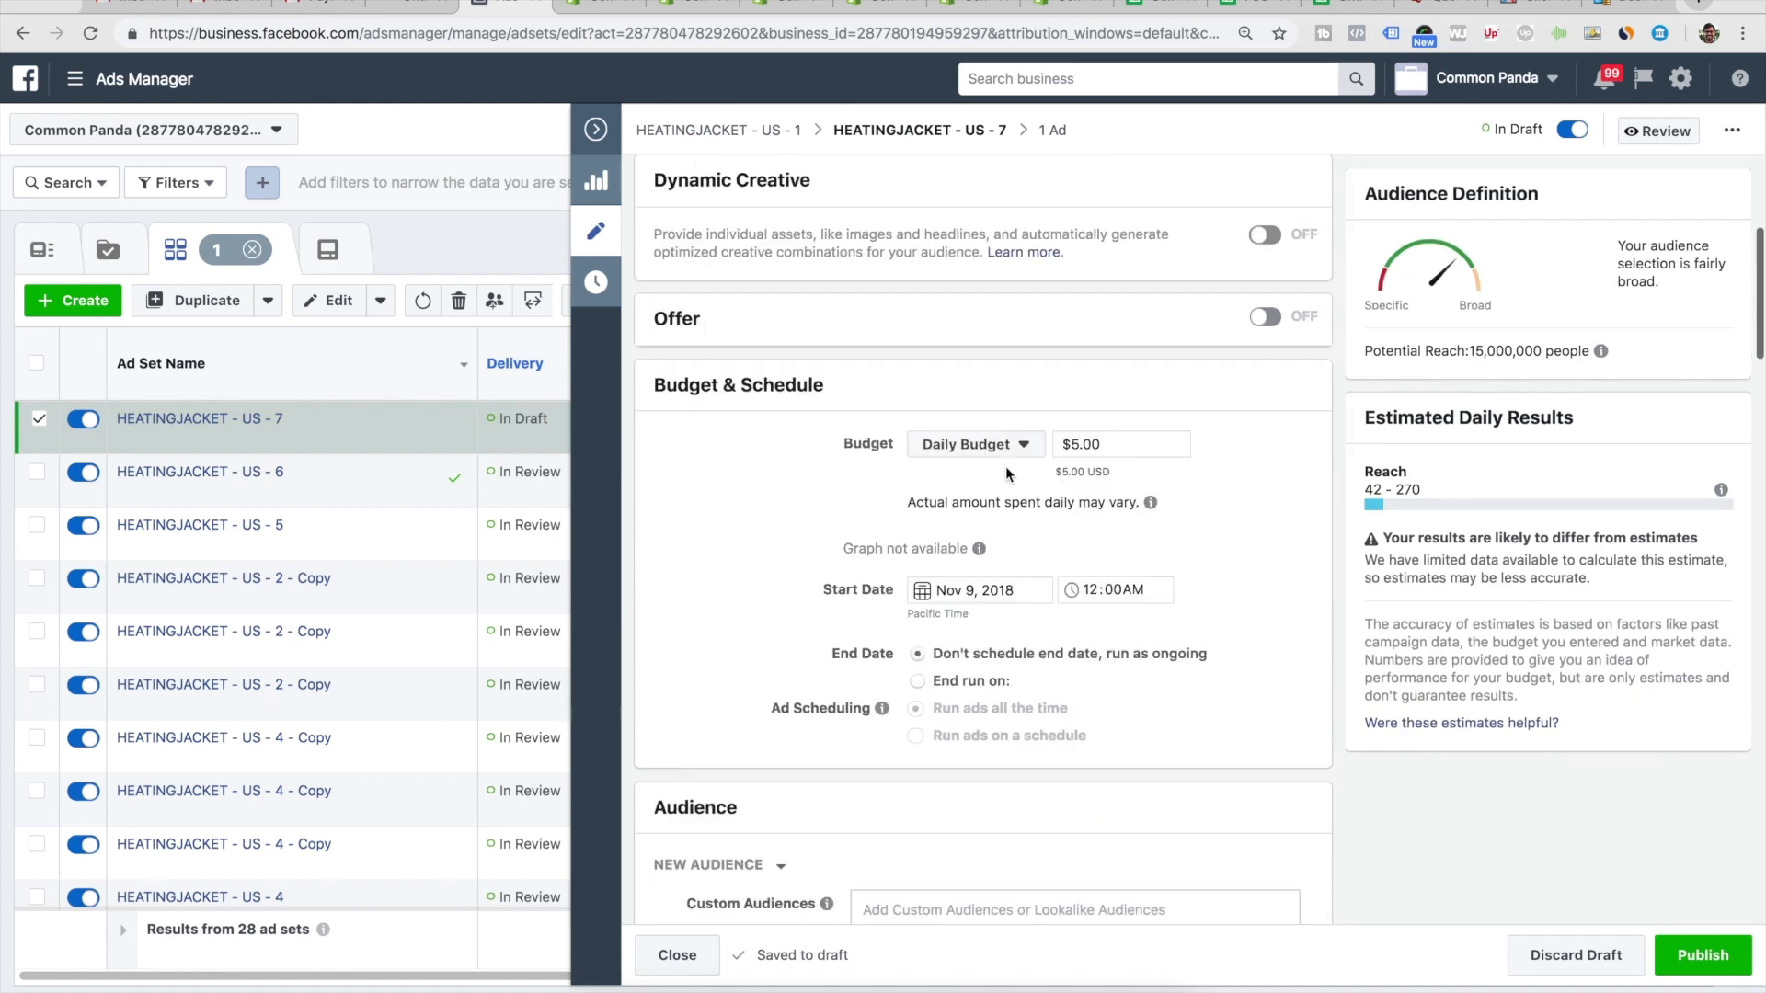
scroll(1006, 466, down, 9)
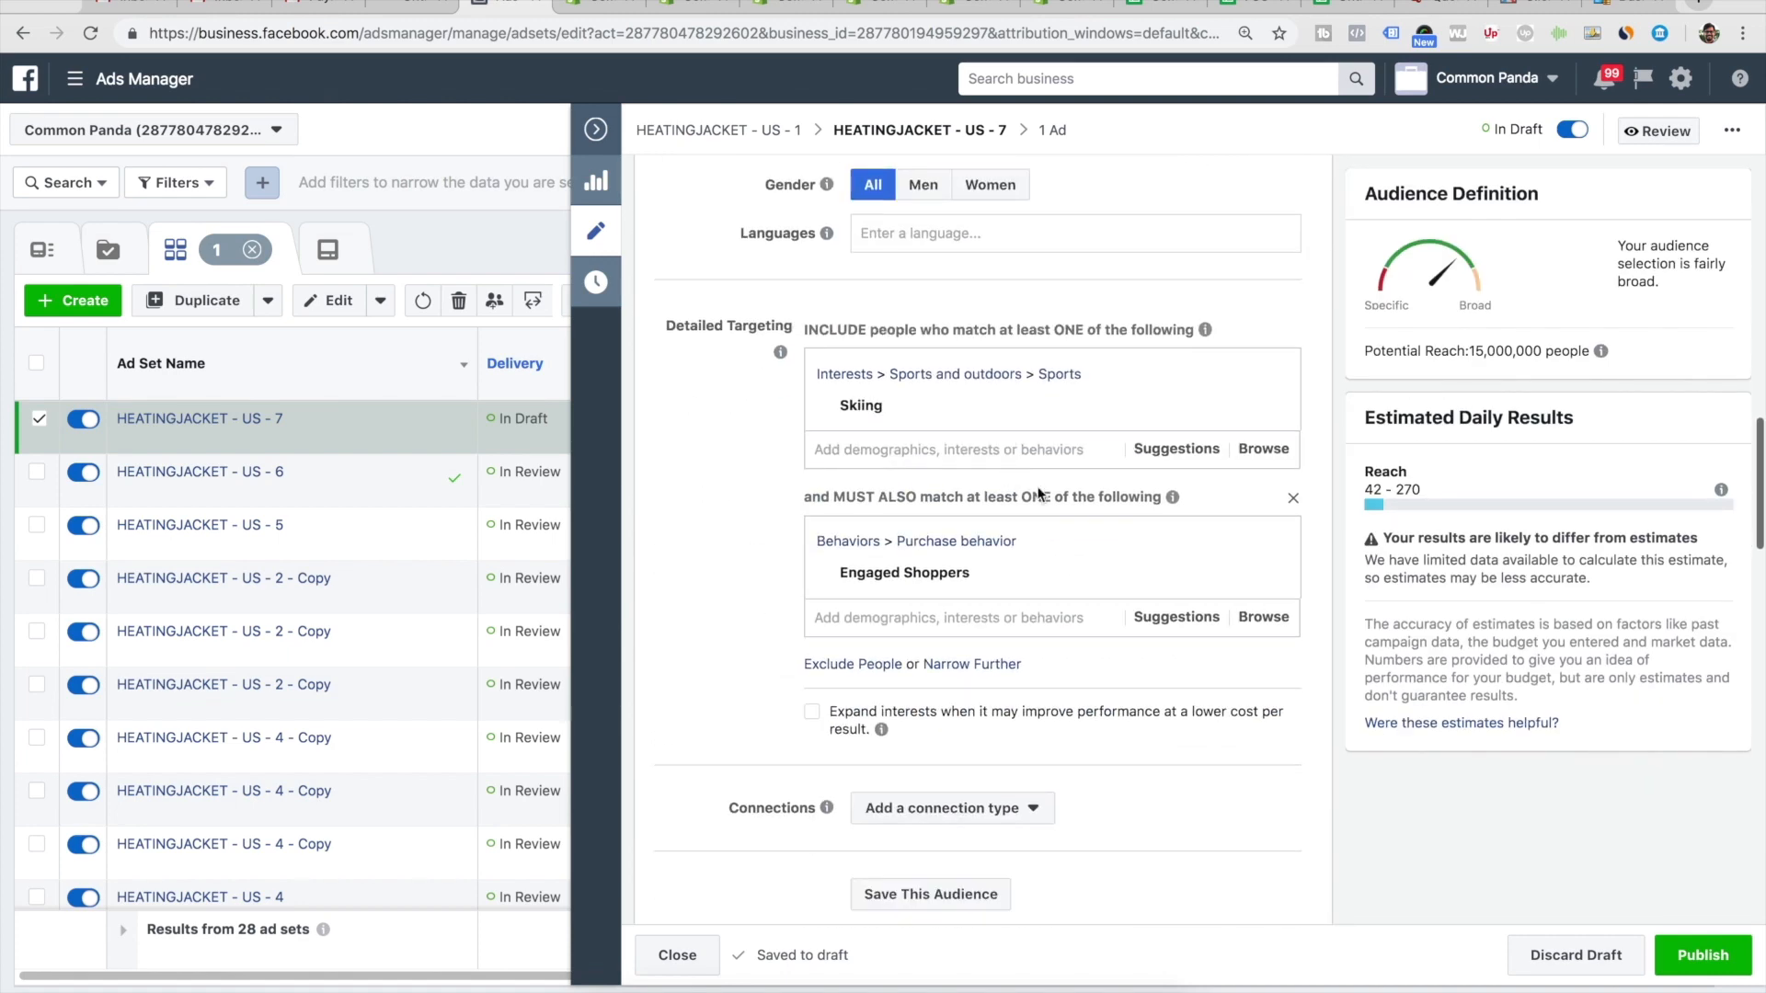
click(1177, 449)
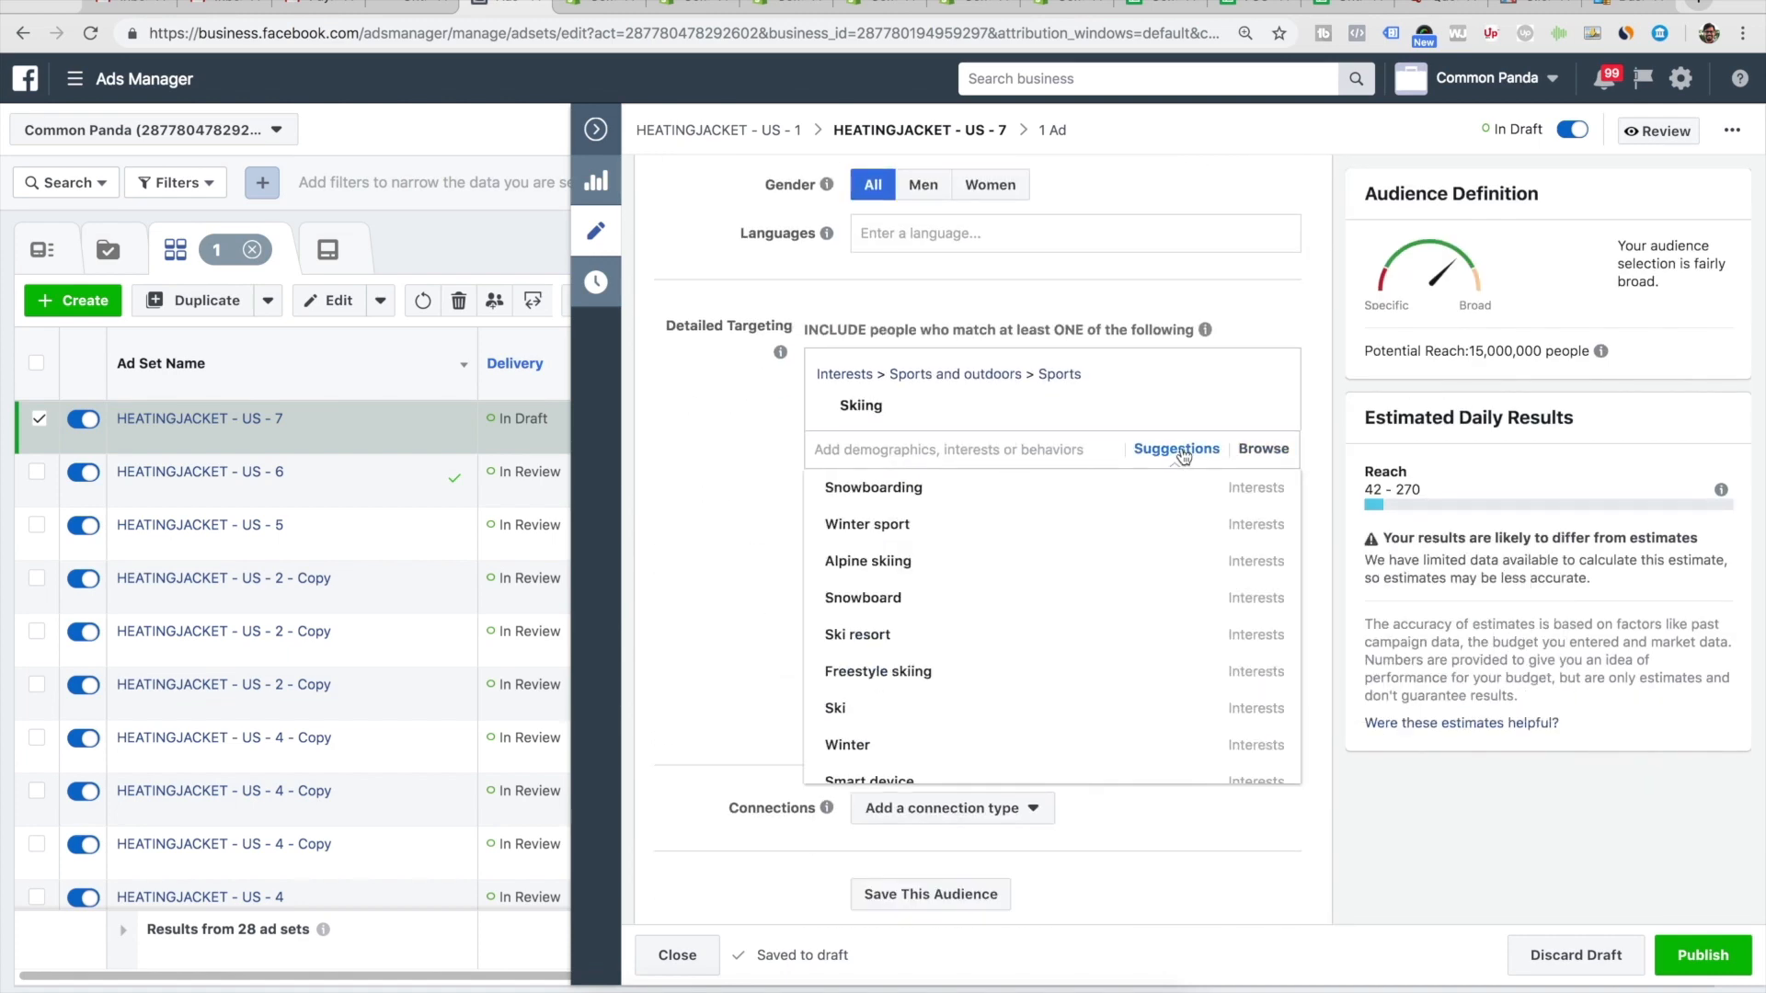
click(1059, 492)
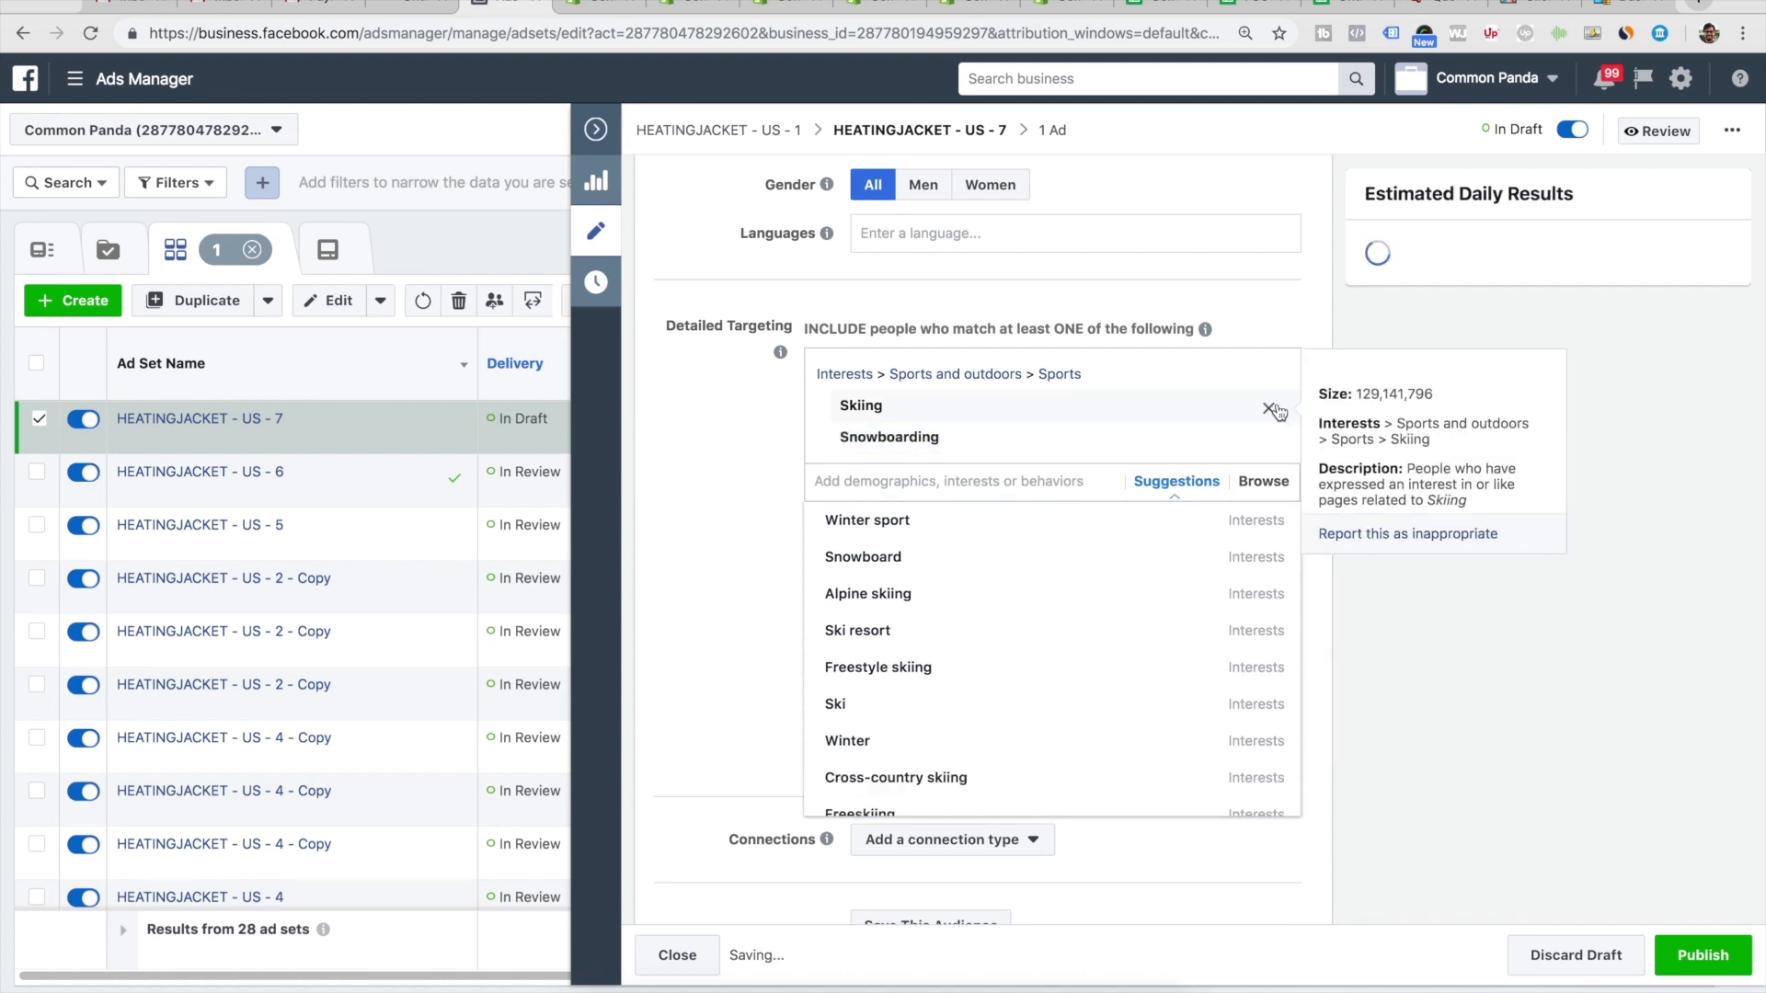
click(1275, 406)
click(767, 421)
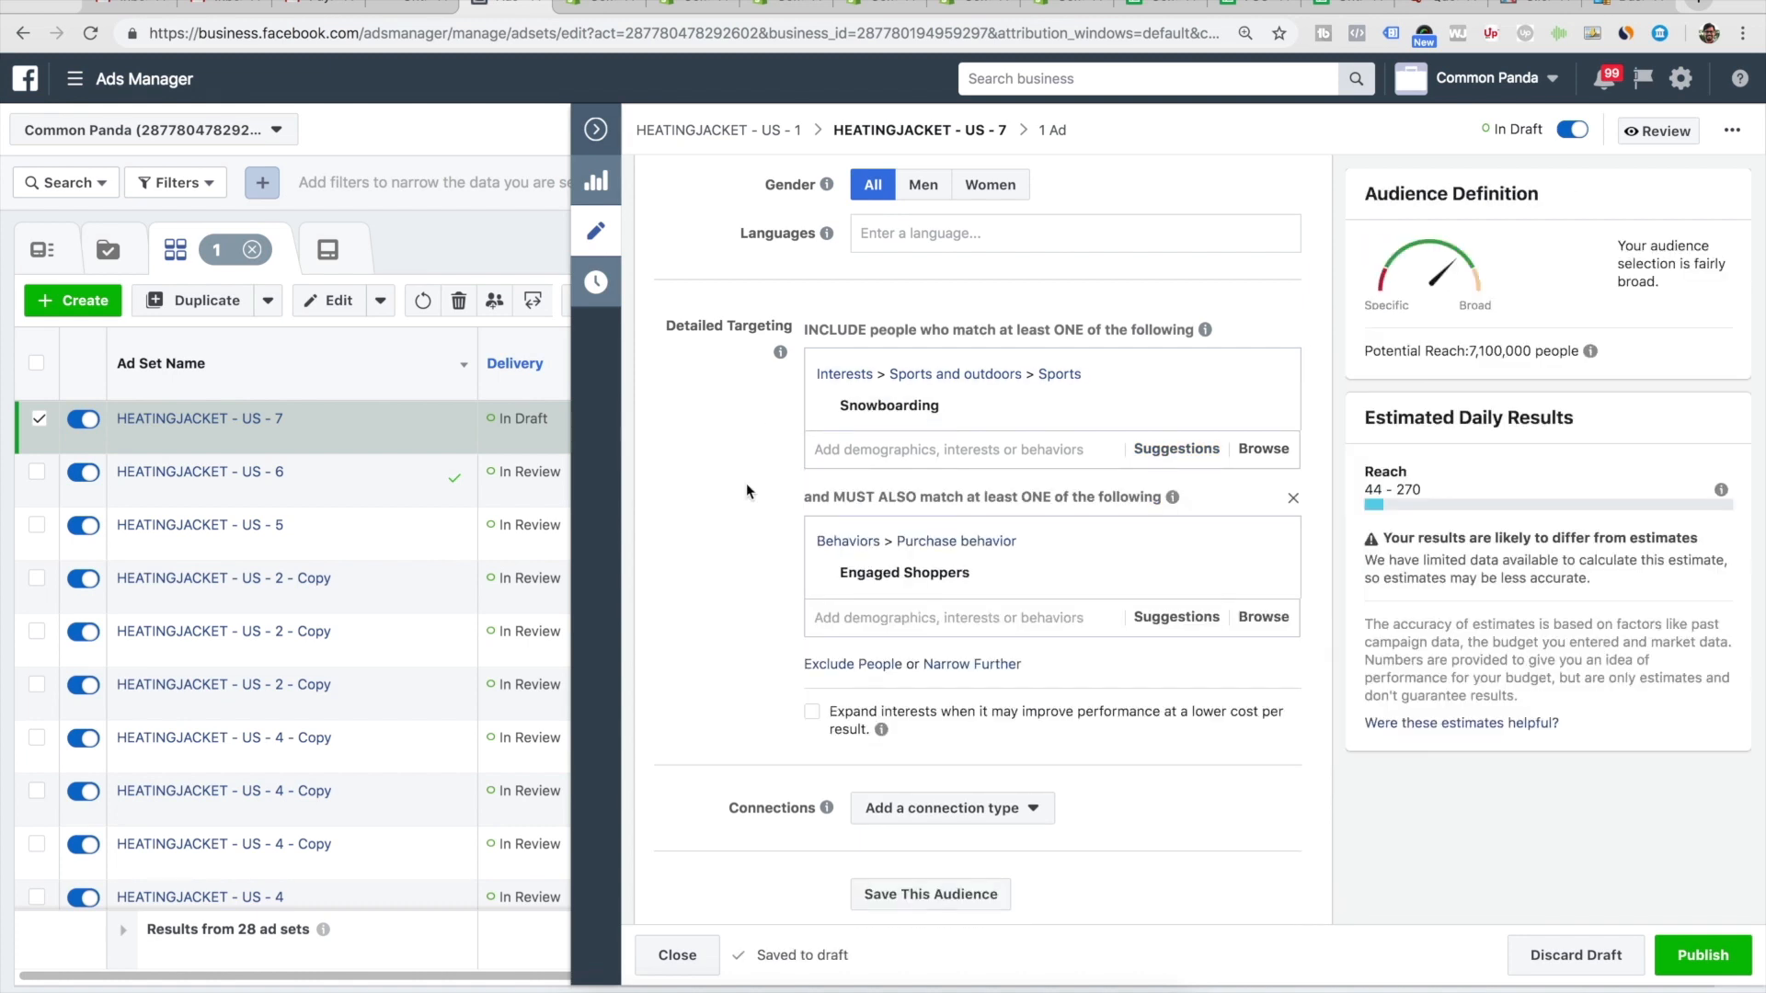
click(1700, 957)
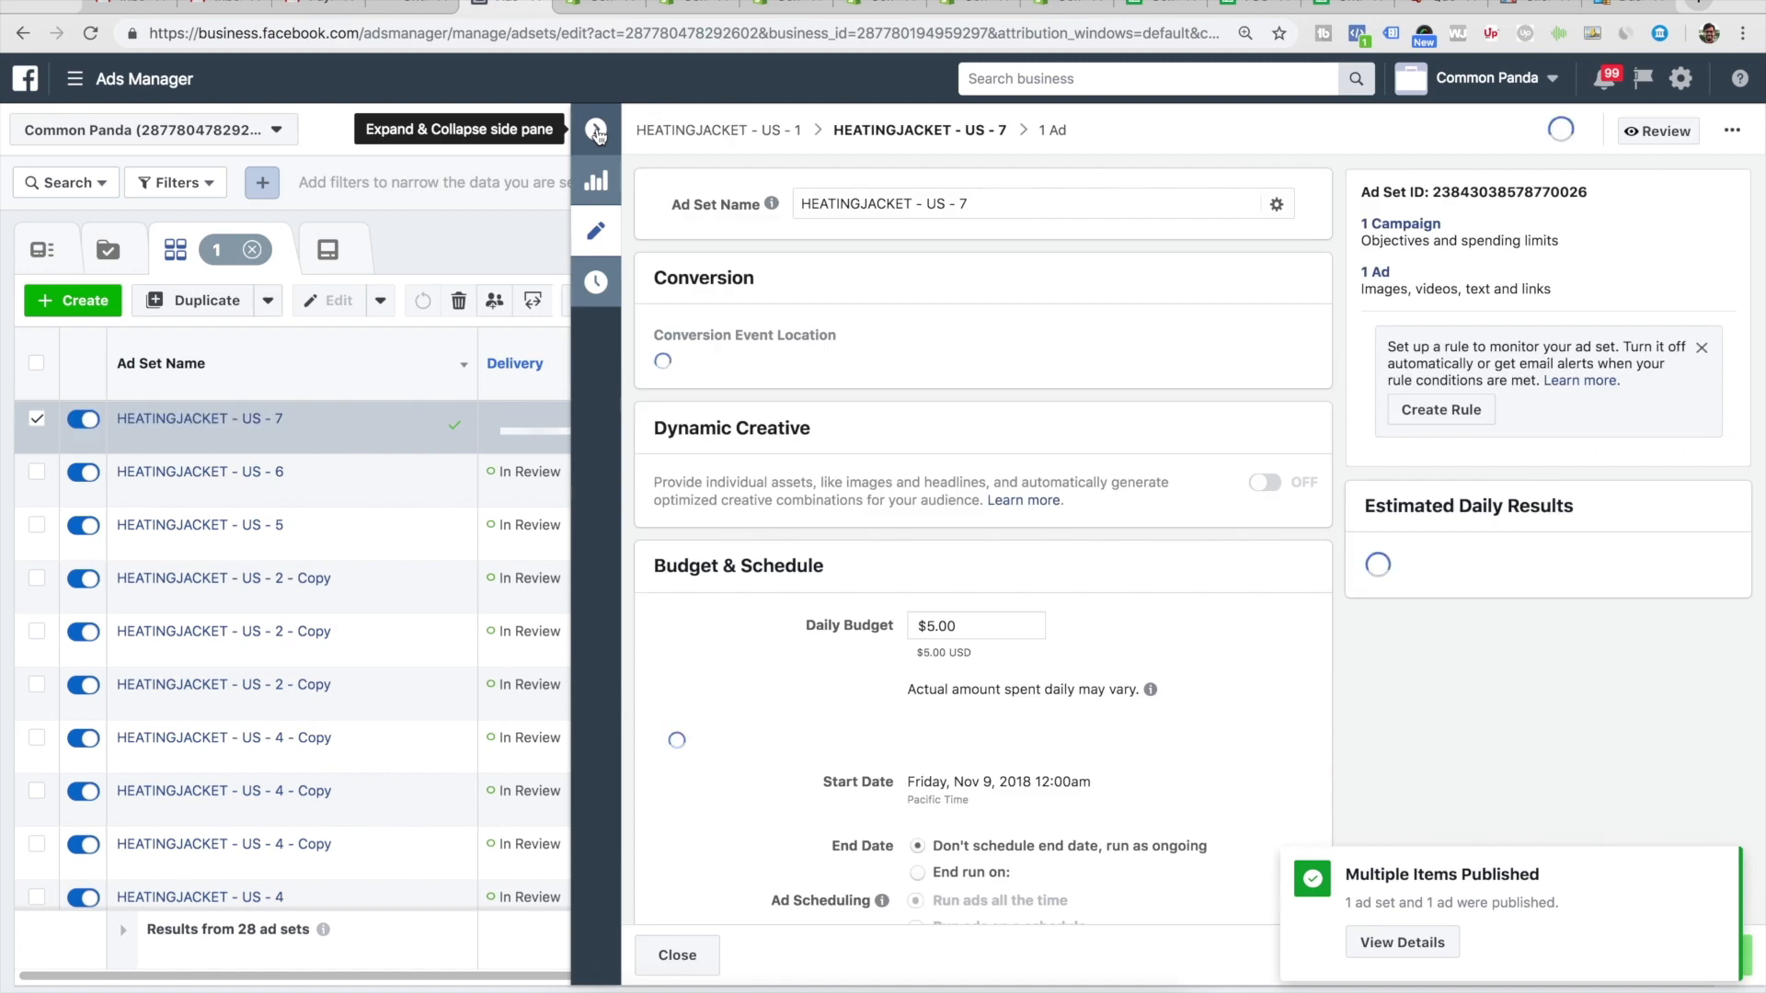
- Duplicate "HEATINGJACKET - US - 7" once within its original campaign and rename the copy "HEATINGJACKET - US - 8"
click(598, 133)
click(309, 439)
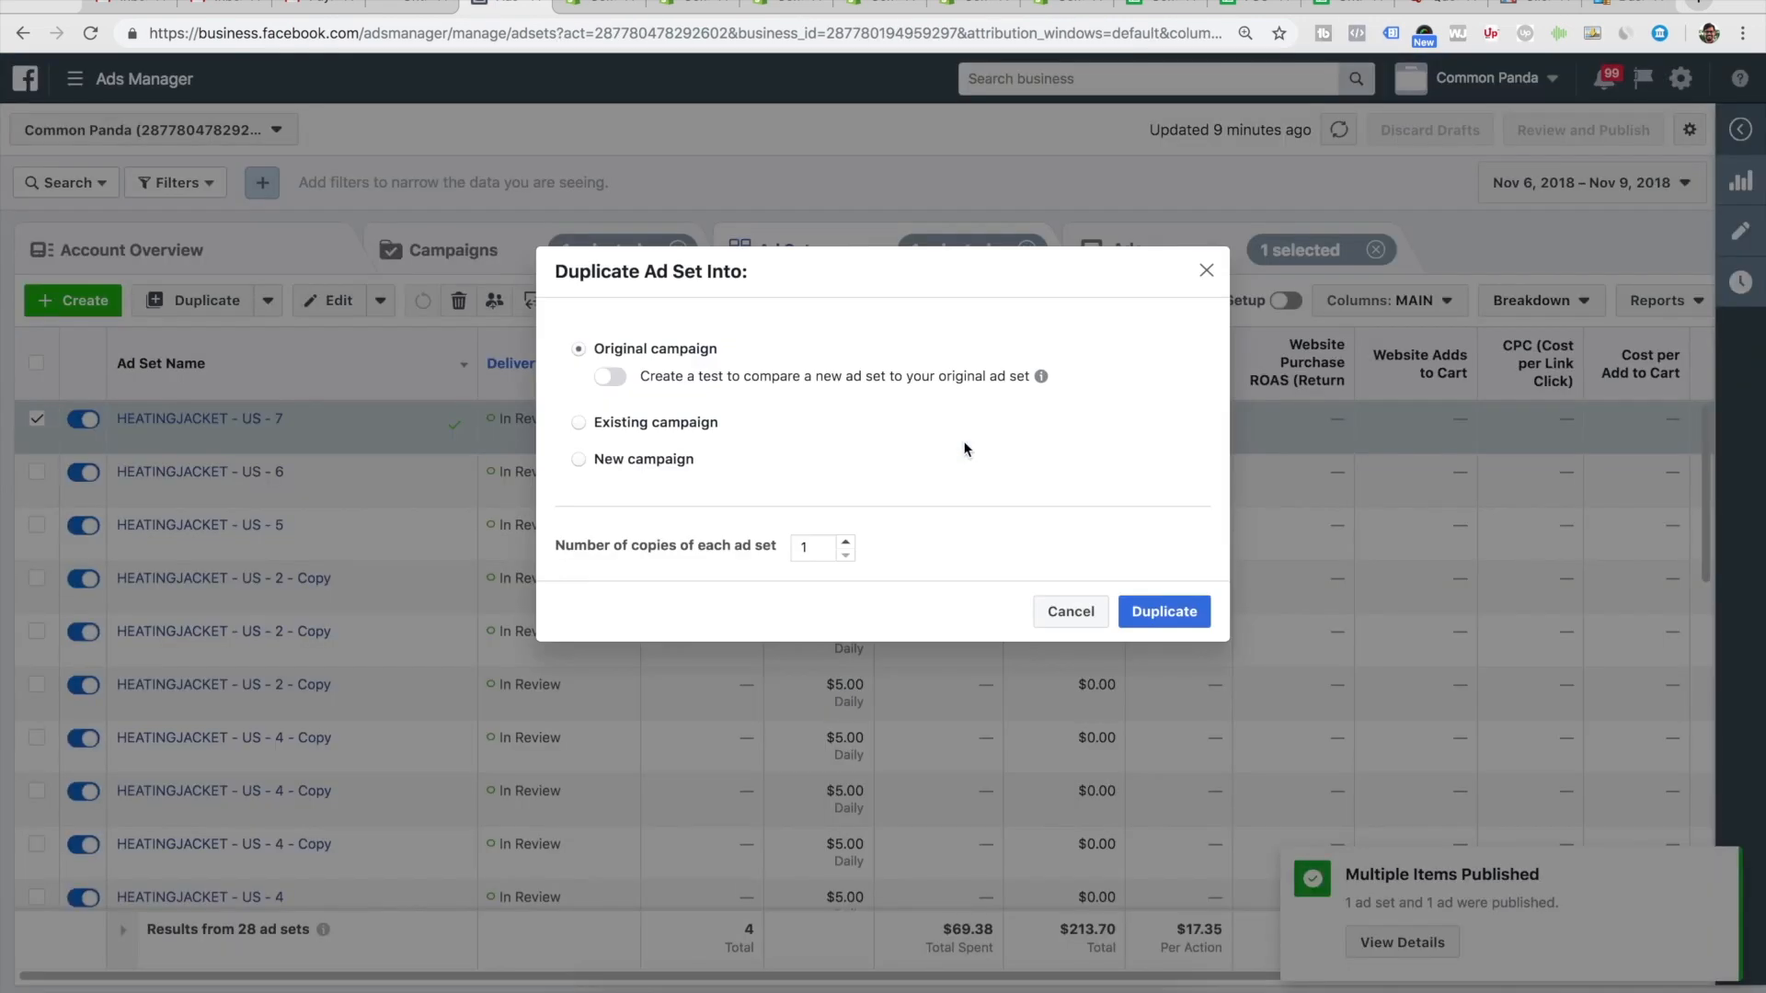
click(1172, 620)
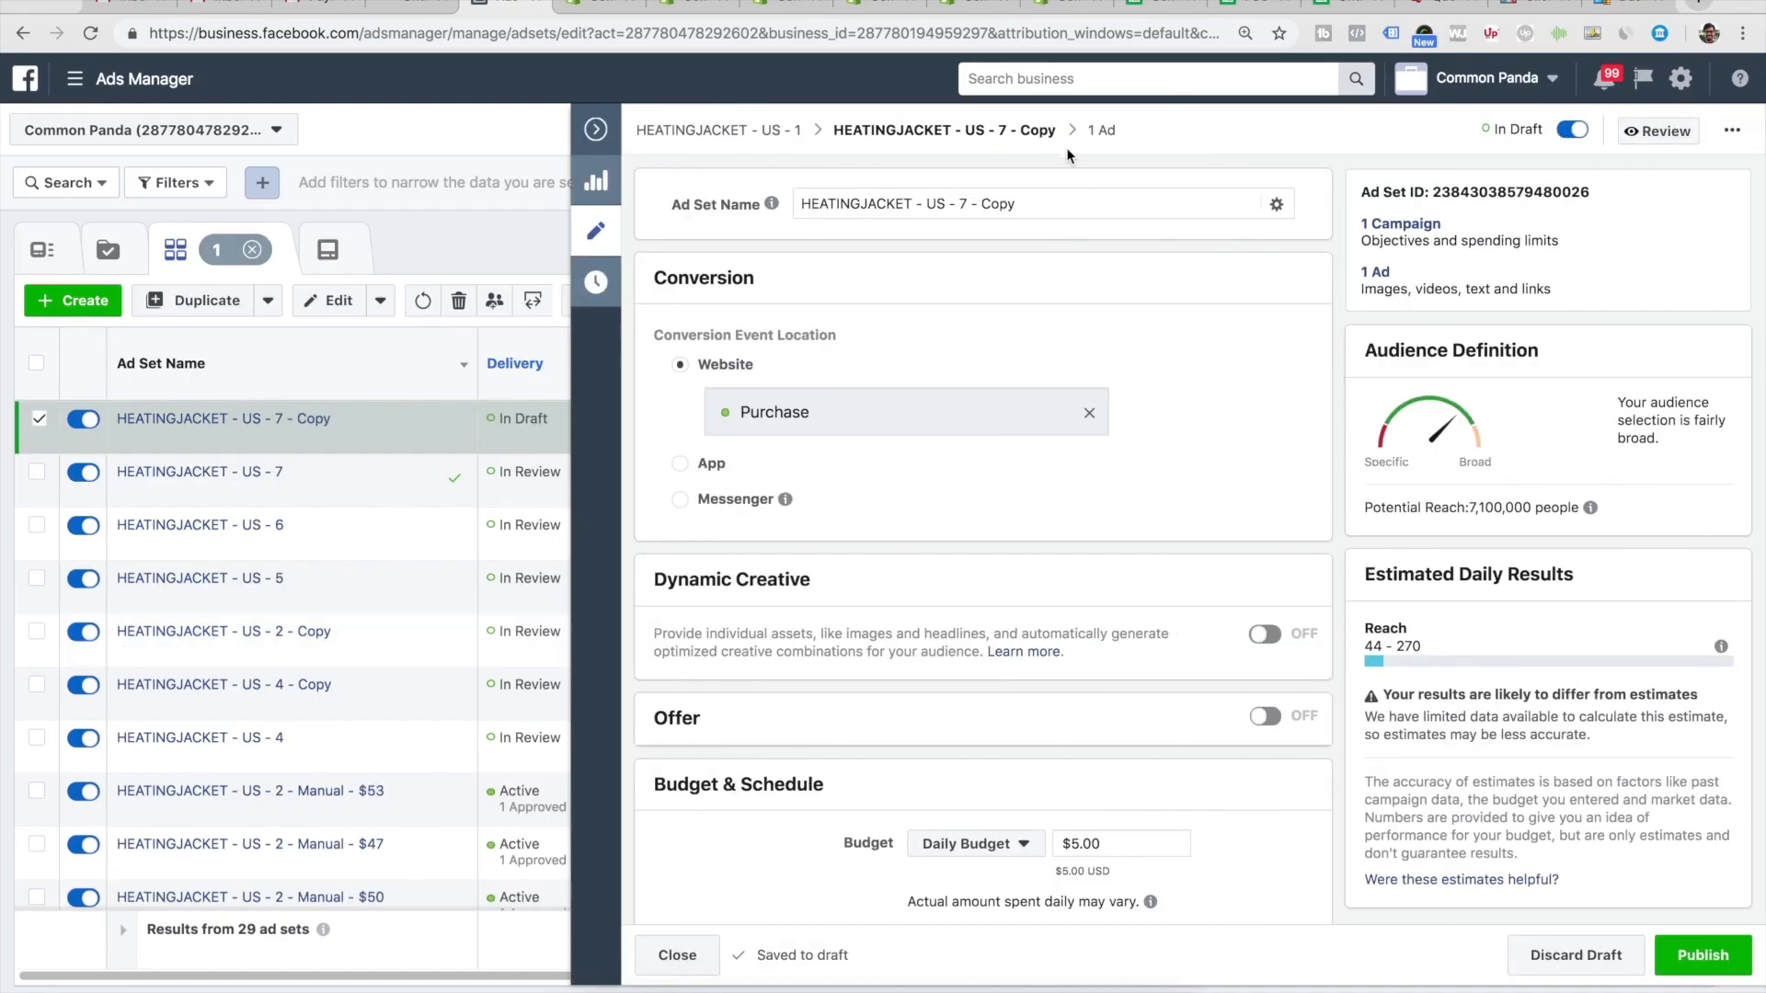
drag(960, 202, 1049, 205)
text(8)
click(999, 268)
- Replace the Snowboarding interest of "HEATINGJACKET - US - 8" with Winter sport, publish it and return to the ad set list
scroll(973, 387, down, 20)
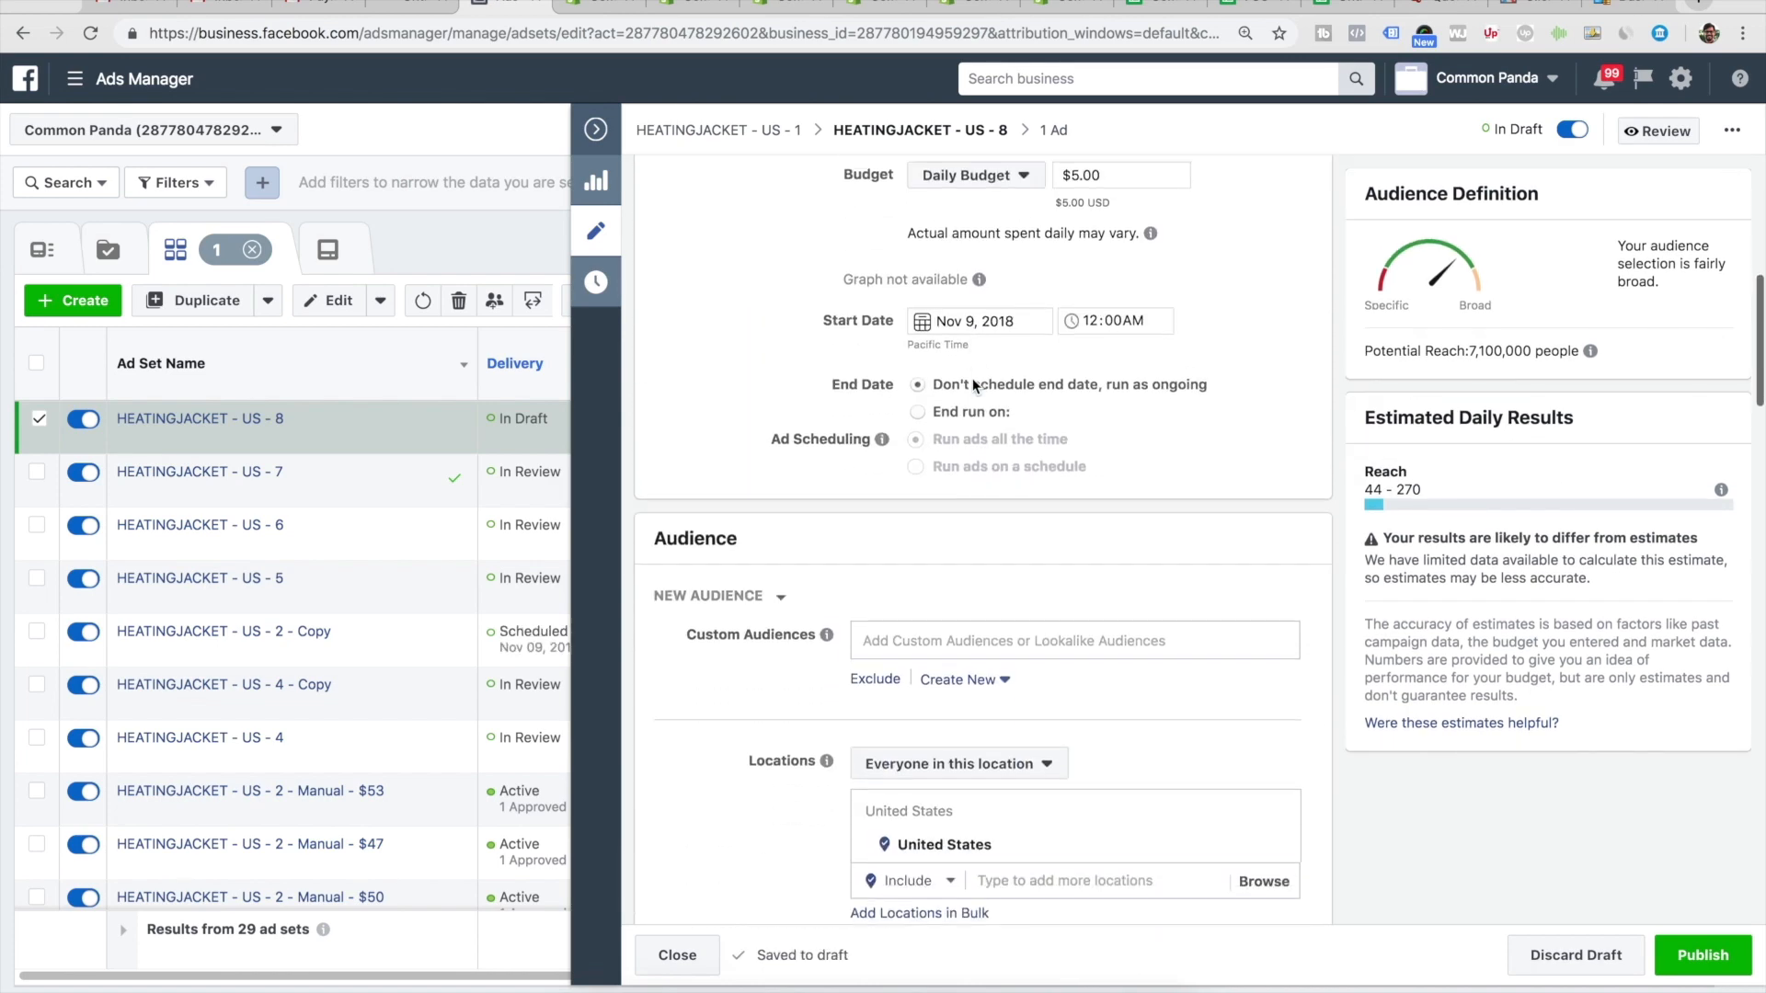
click(987, 444)
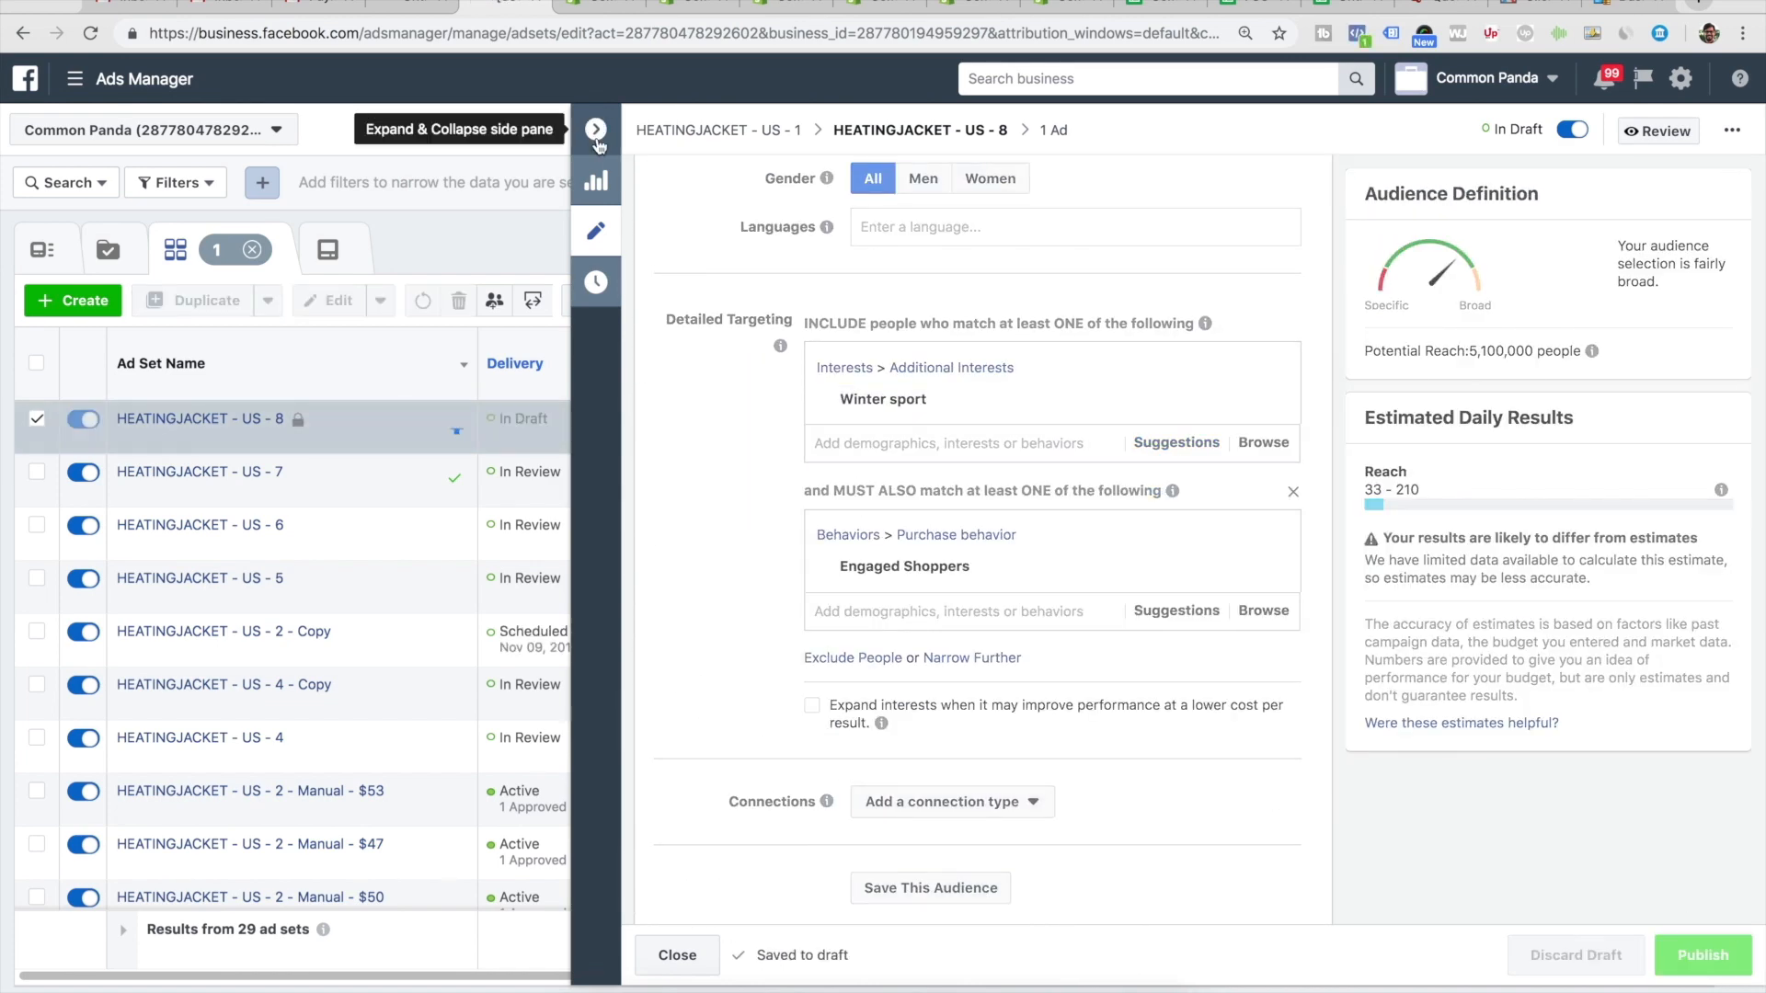
click(596, 129)
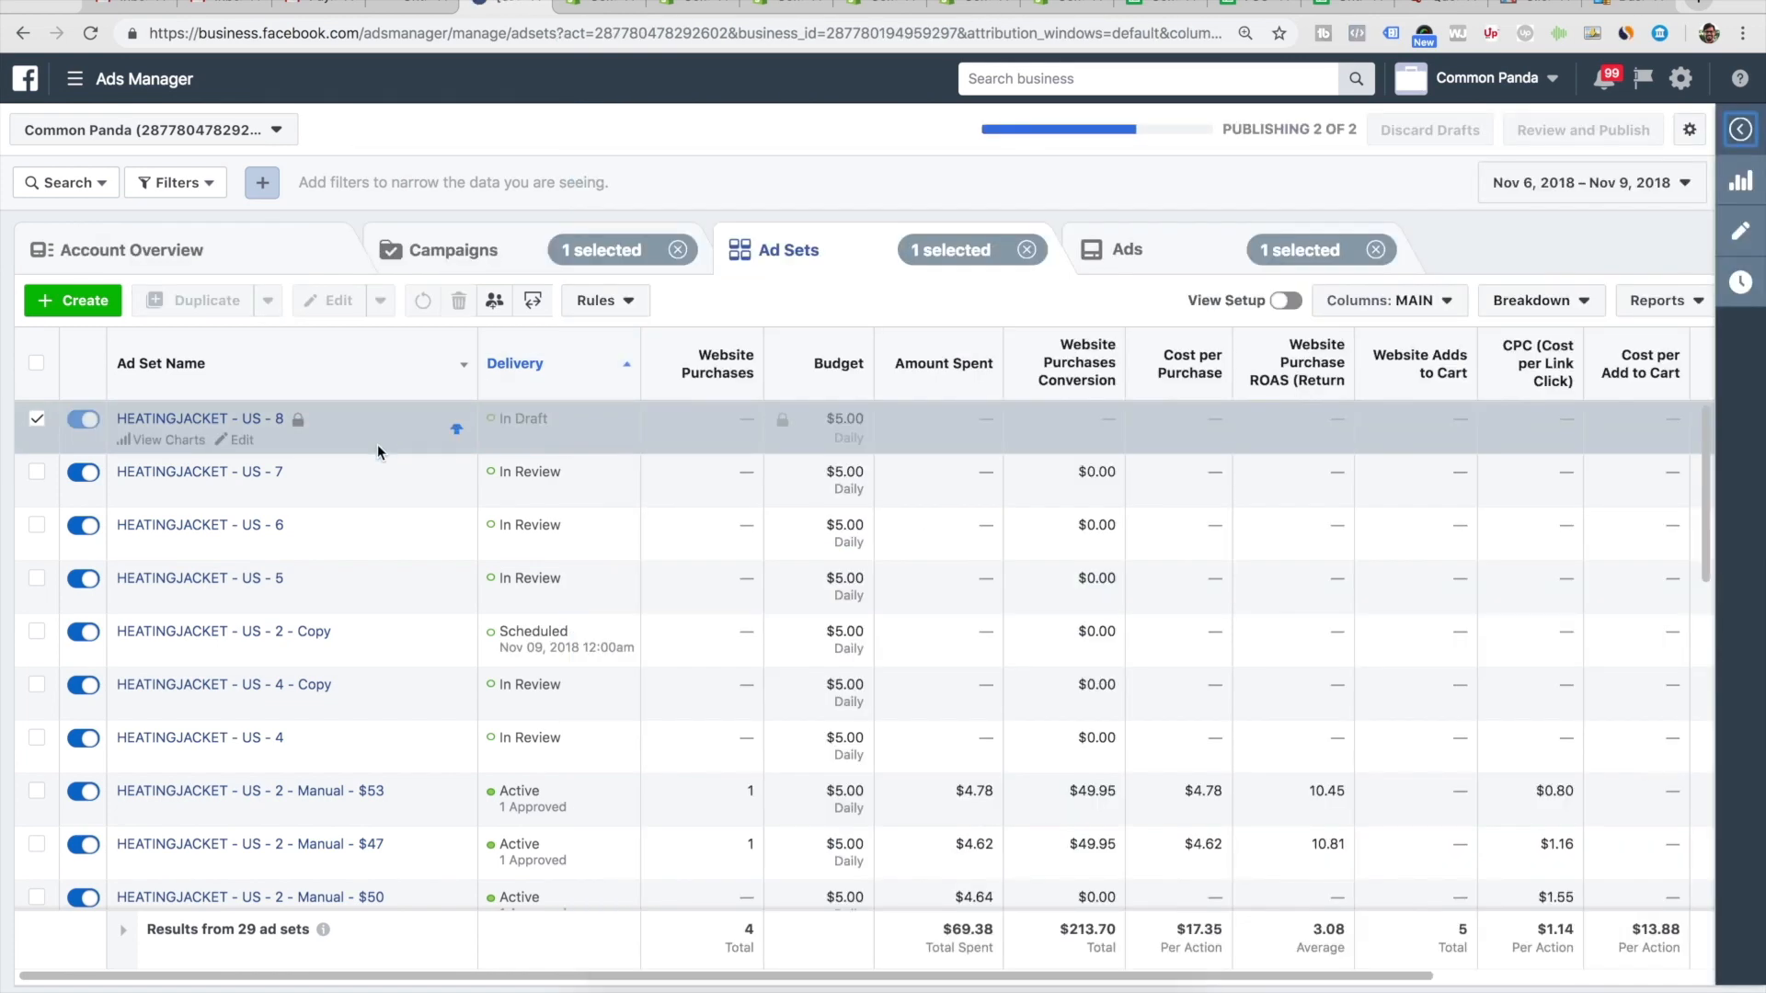
- Duplicate "HEATINGJACKET - US - 8" as "HEATINGJACKET - US - 9", targeting only the Ski resort interest, and publish it
key(ctrl+d)
click(1152, 599)
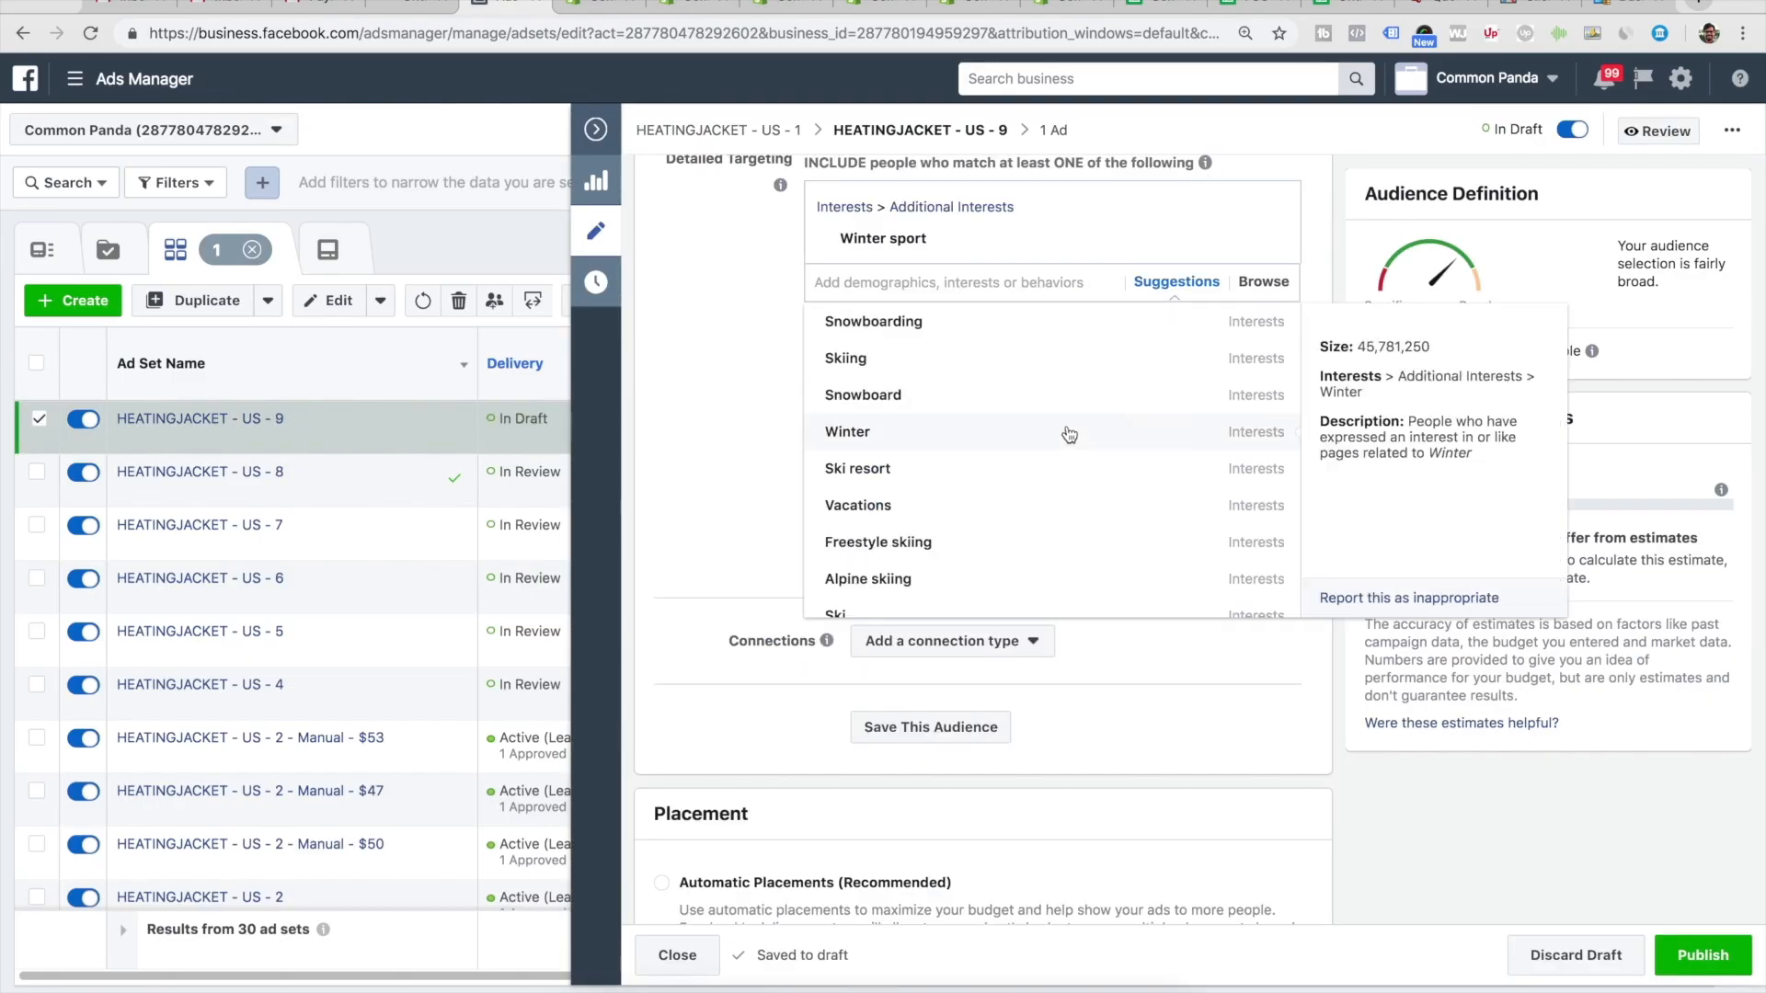
click(857, 468)
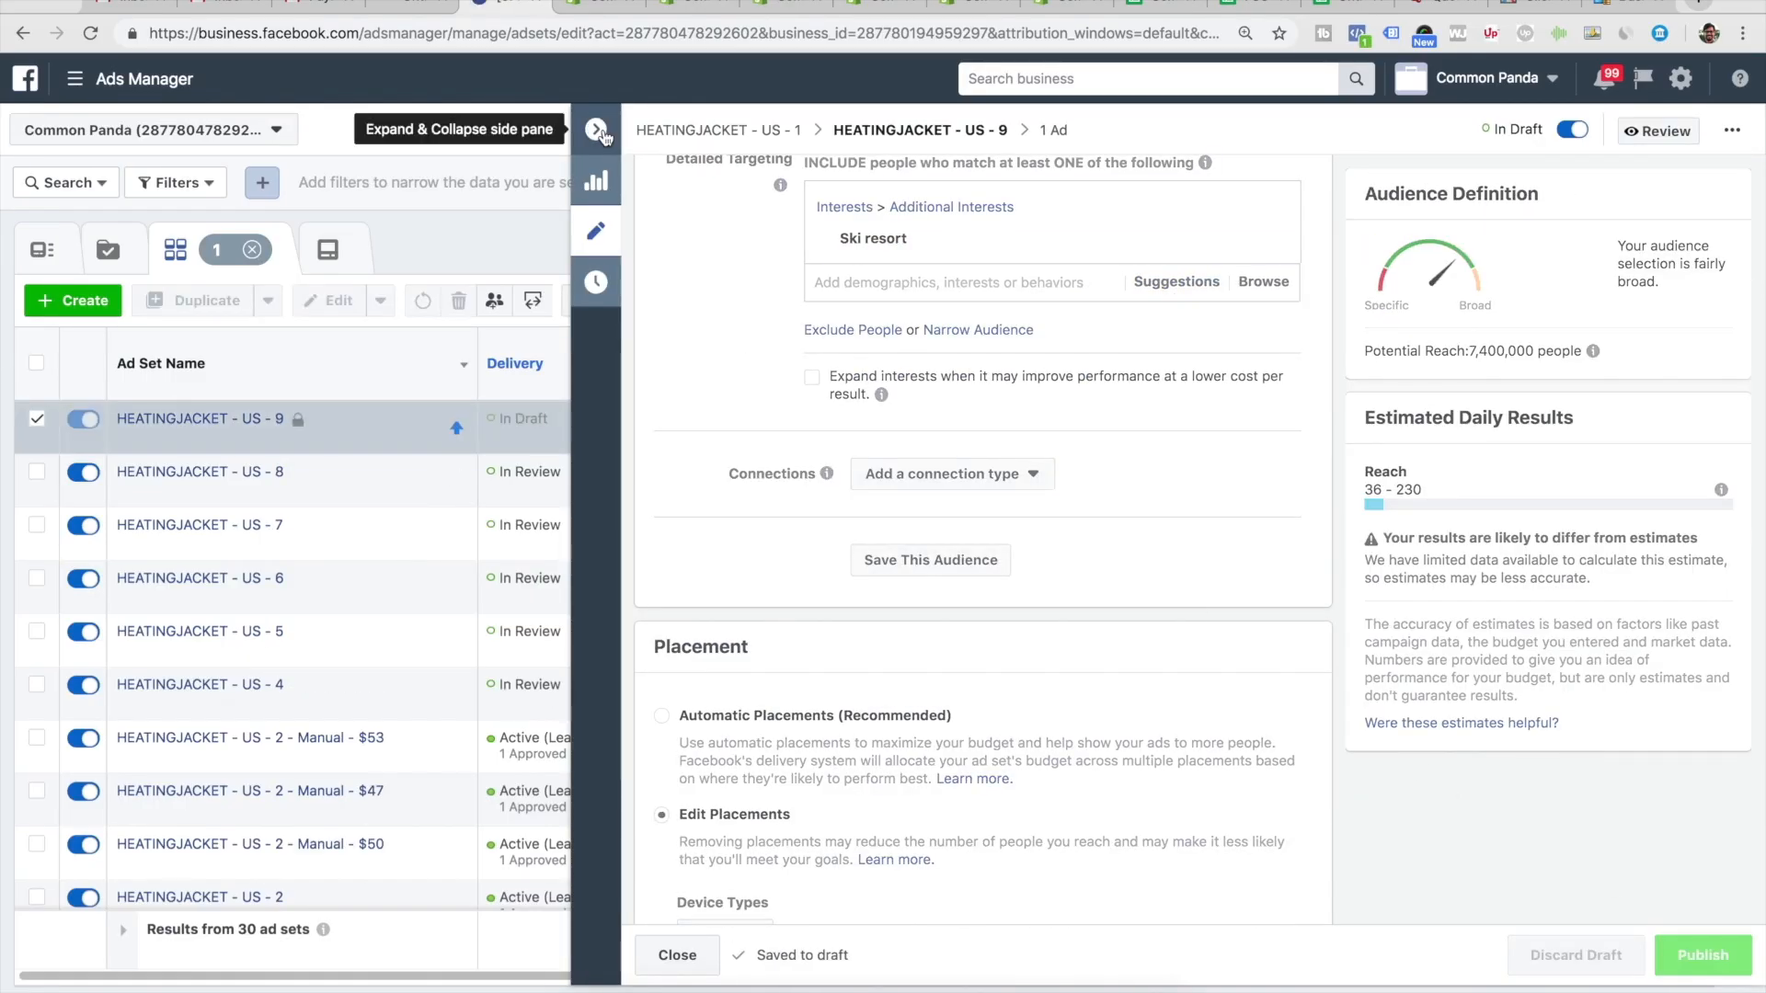
click(597, 131)
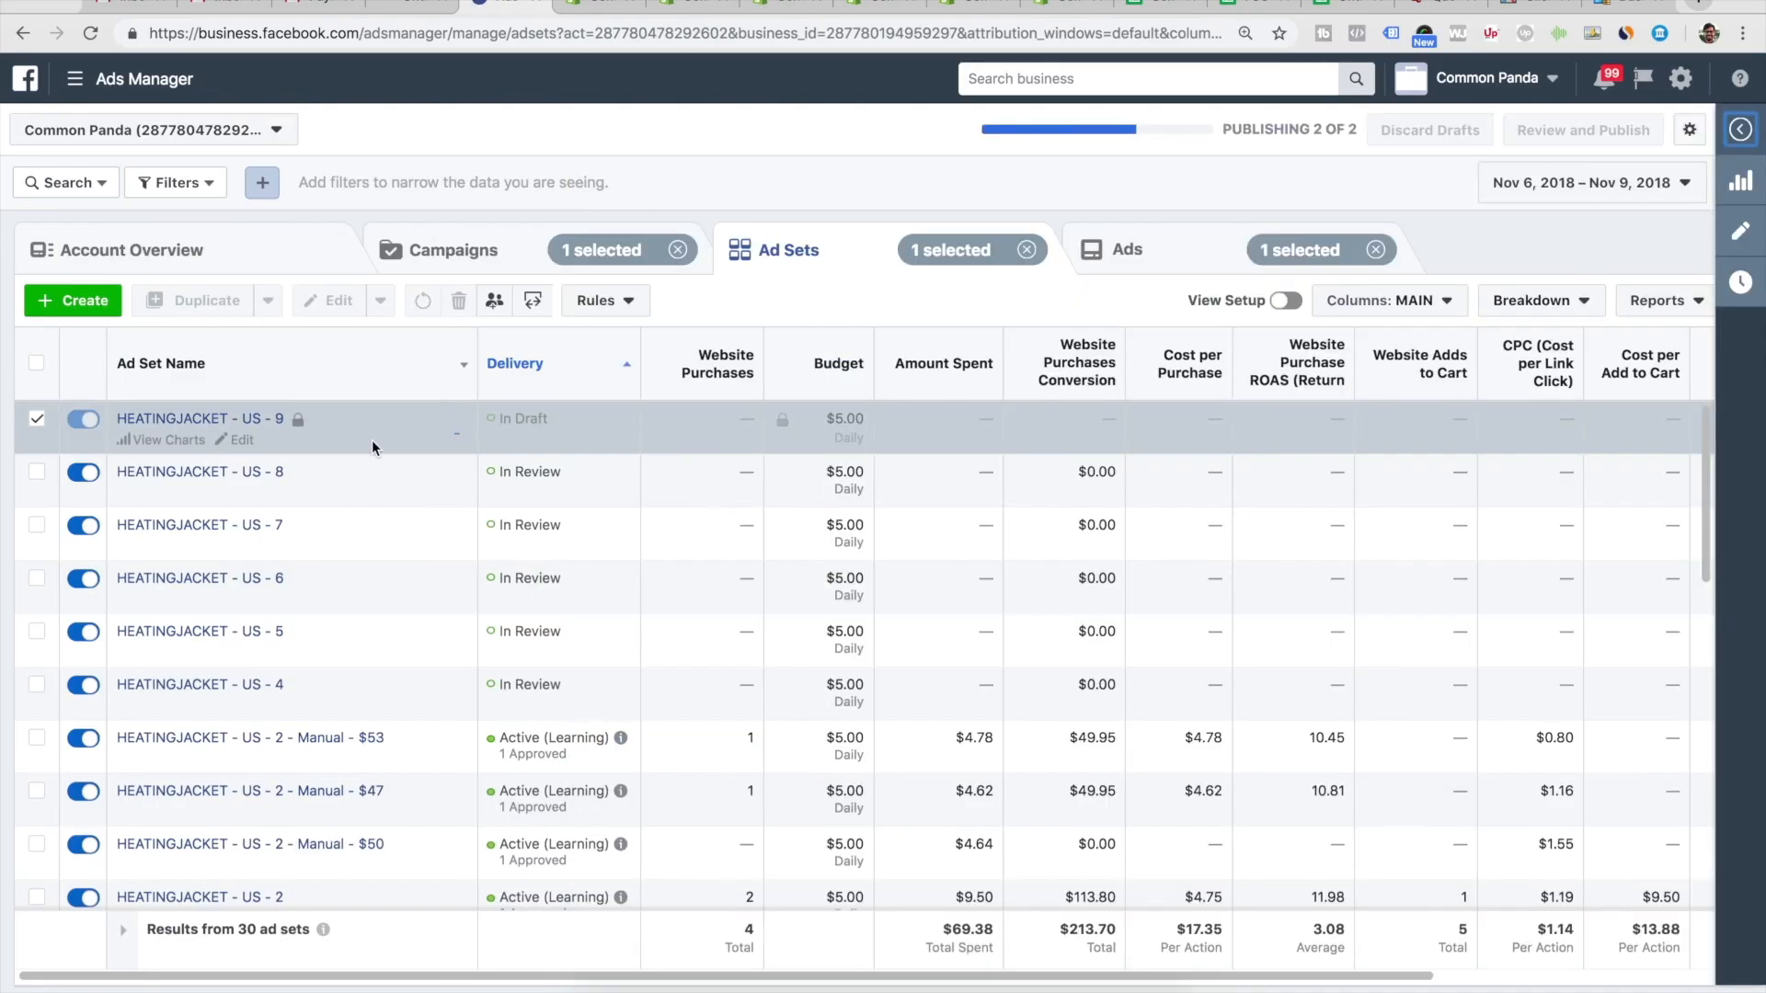
- Make ten copies of "HEATINGJACKET - US - 9" in its original campaign and publish one of them as "HEATINGJACKET - US - 10"
click(289, 438)
click(845, 541)
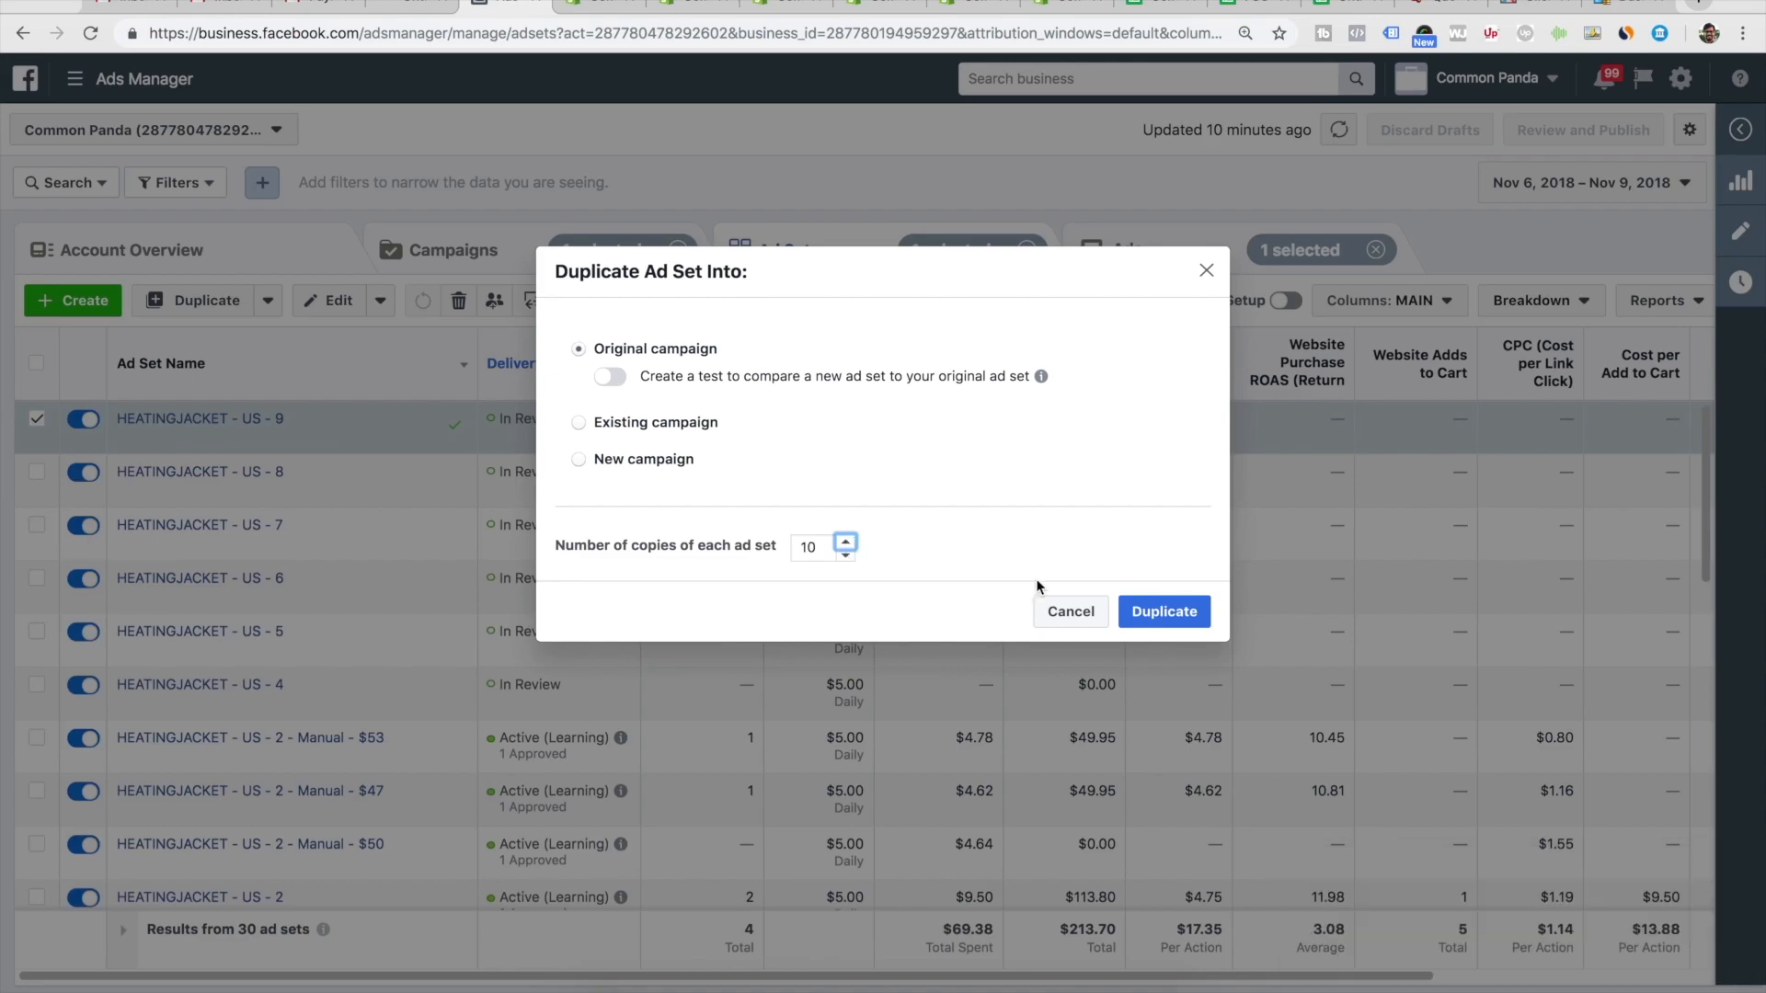
click(1167, 615)
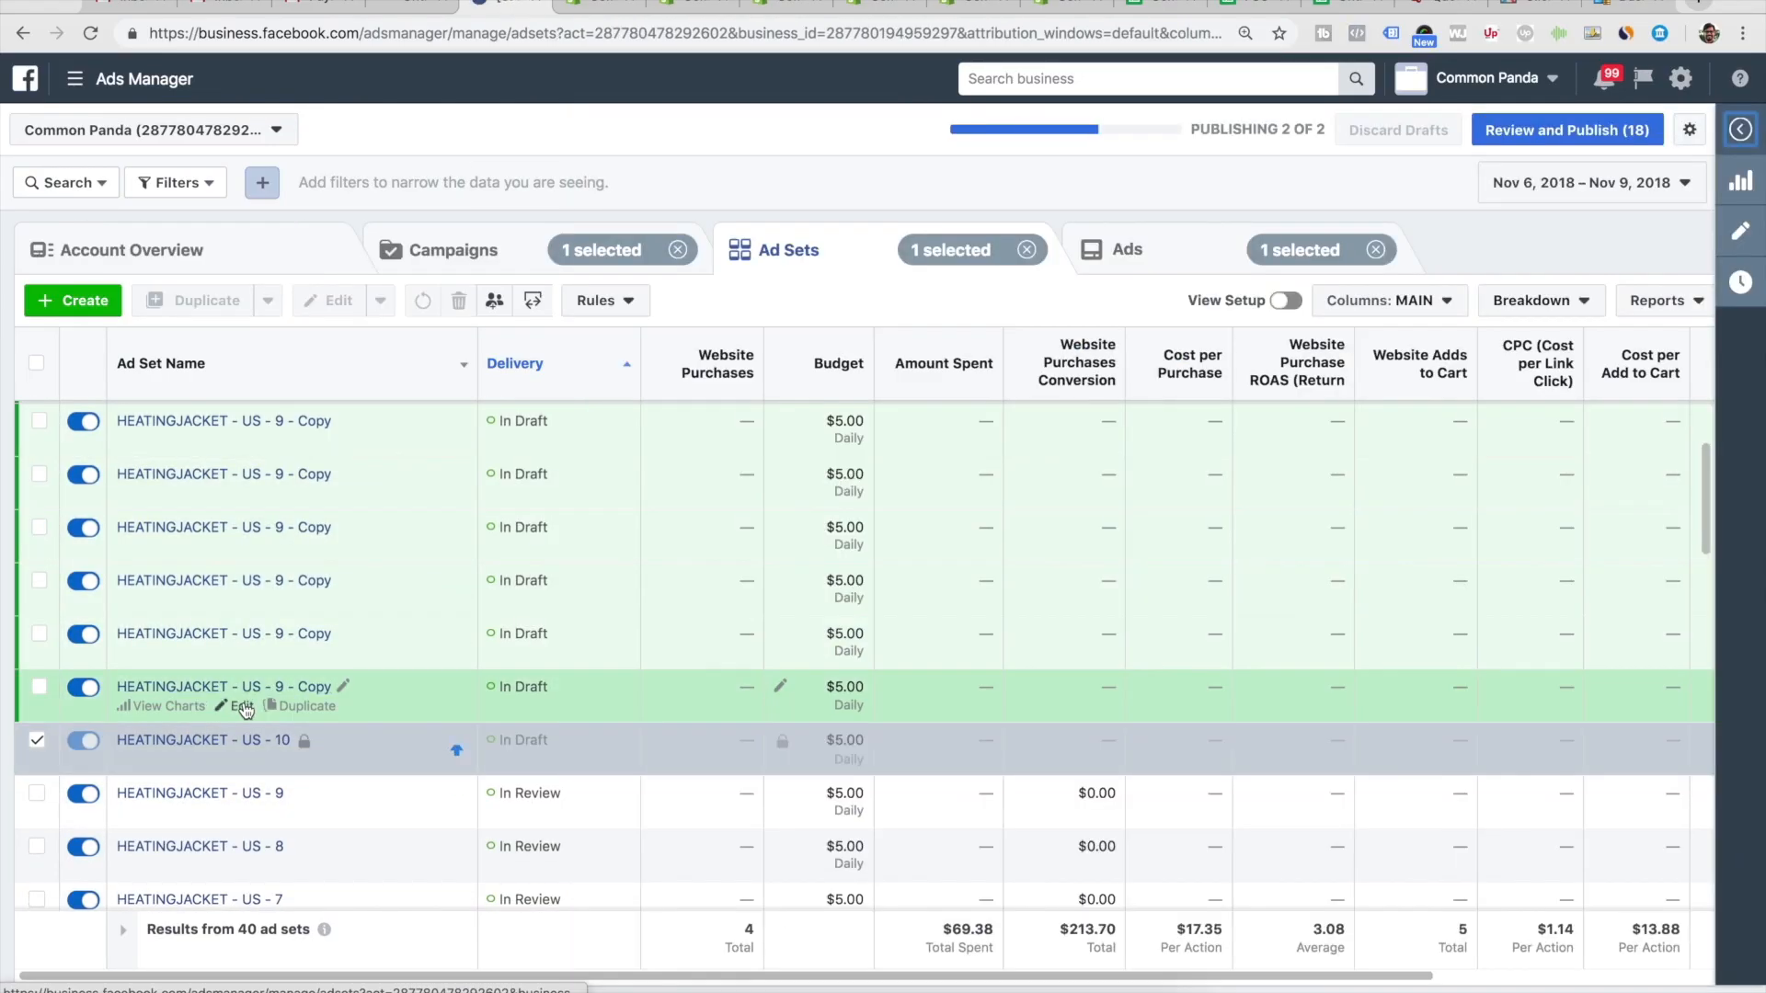
- Rename the next draft copy "HEATINGJACKET - US - 11", target Fishing narrowed by the Winter interest, and publish it
click(242, 707)
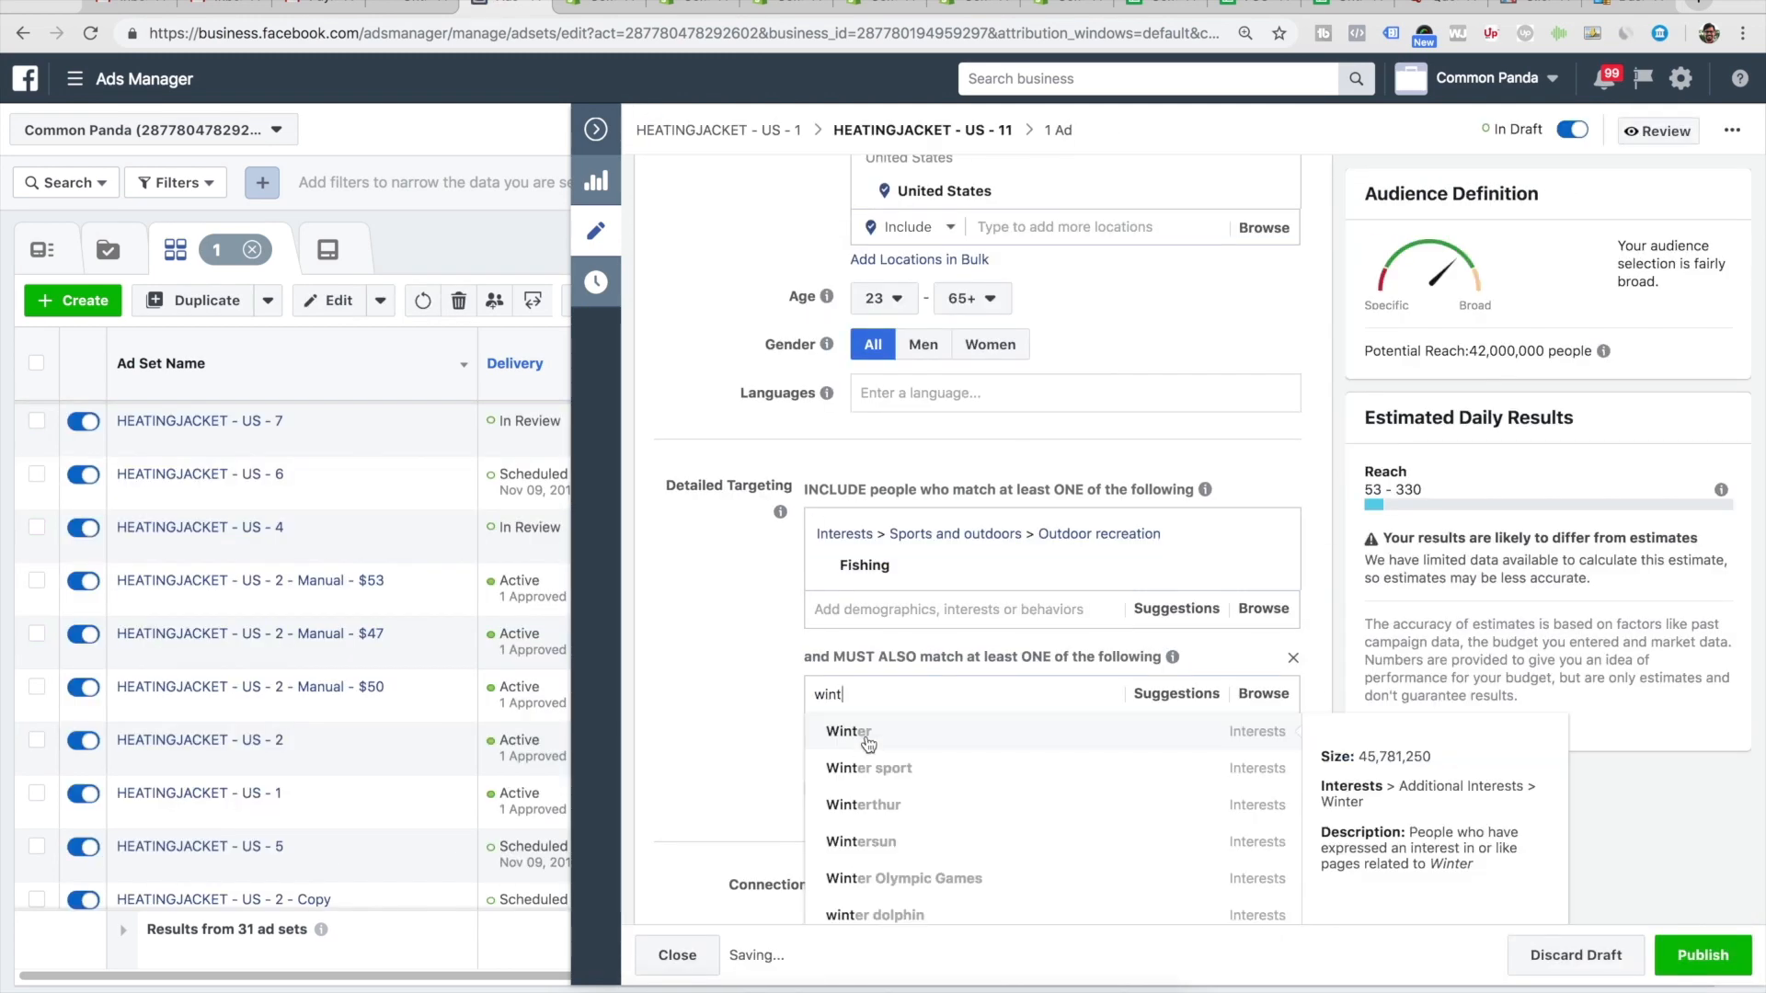
click(847, 731)
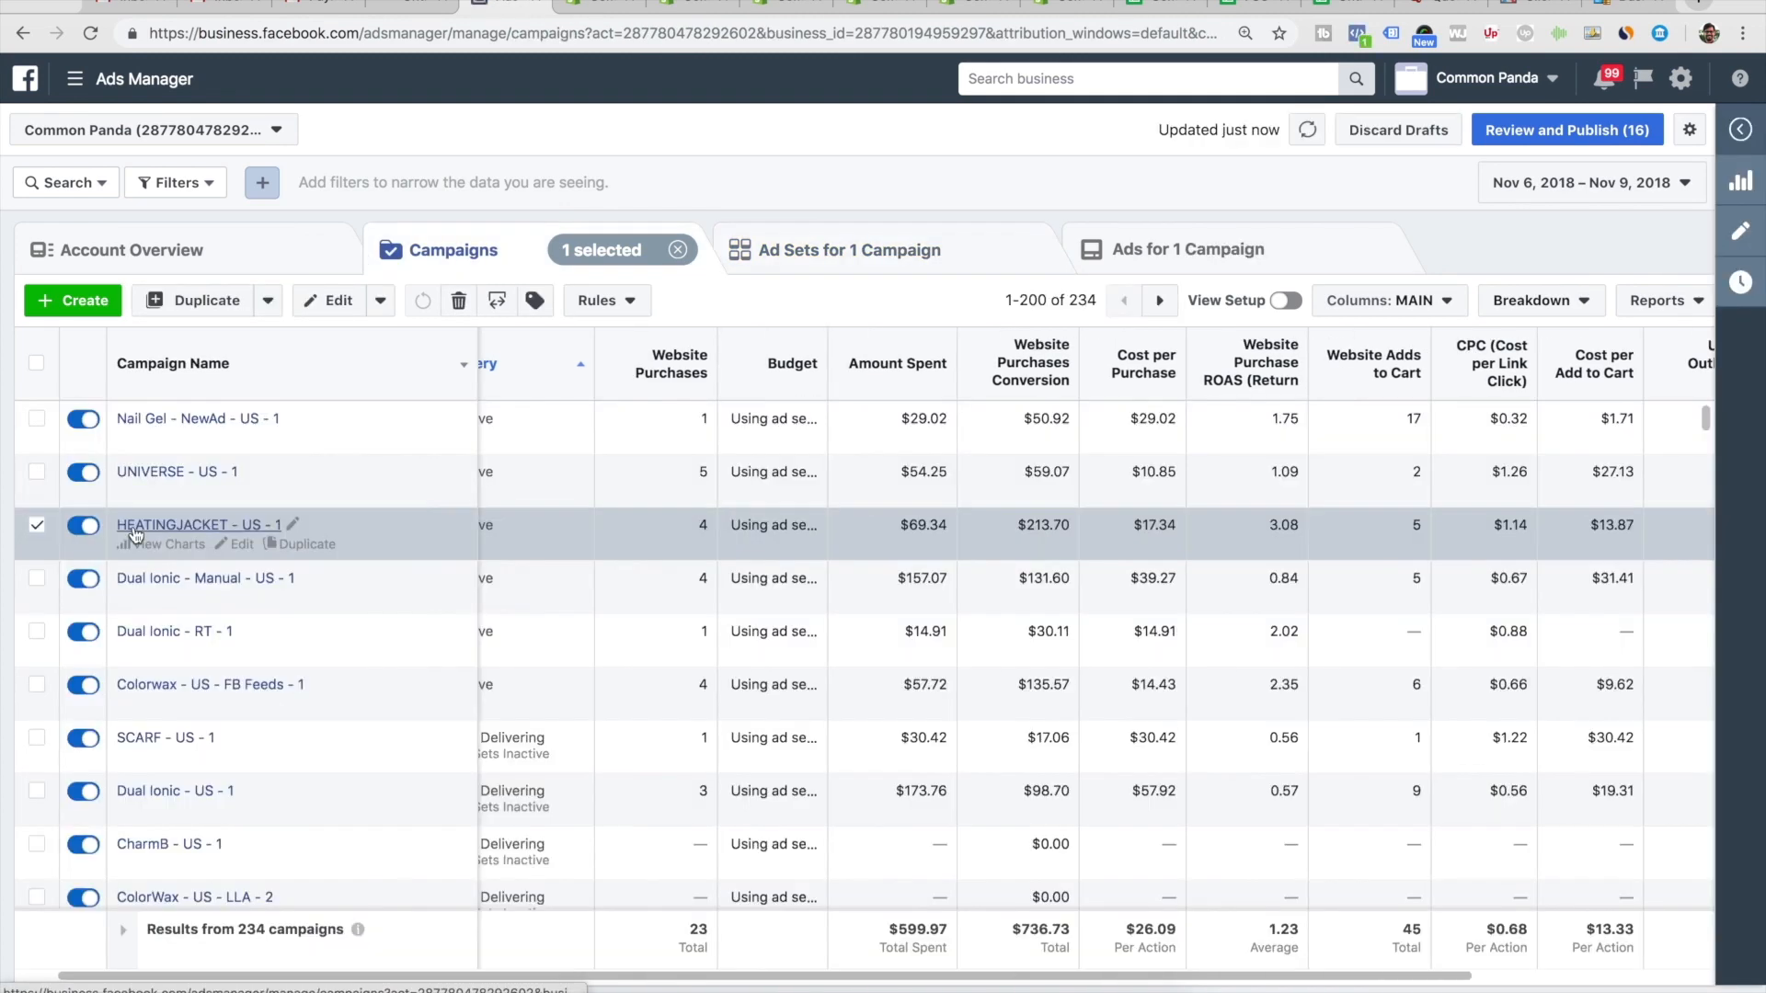
- In the HEATINGJACKET campaign, rename the next draft copy "HEATINGJACKET - US - 12" and replace its targeting with a winter-related interest
click(134, 526)
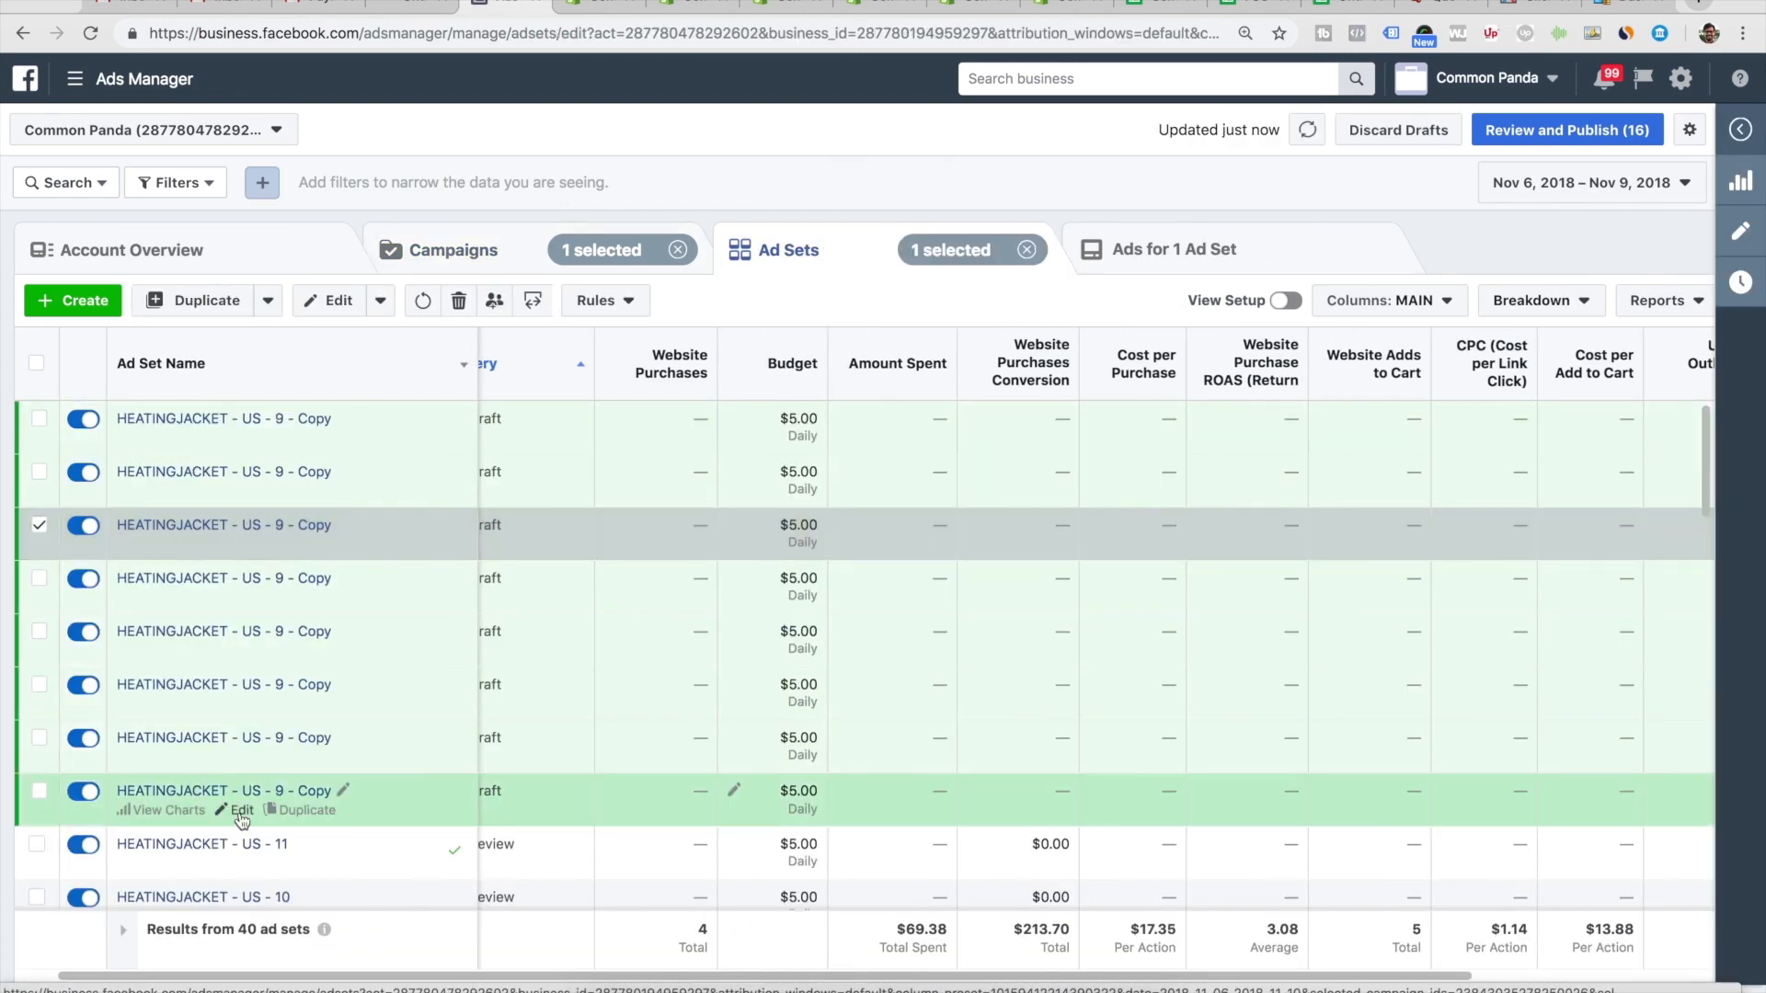
click(241, 809)
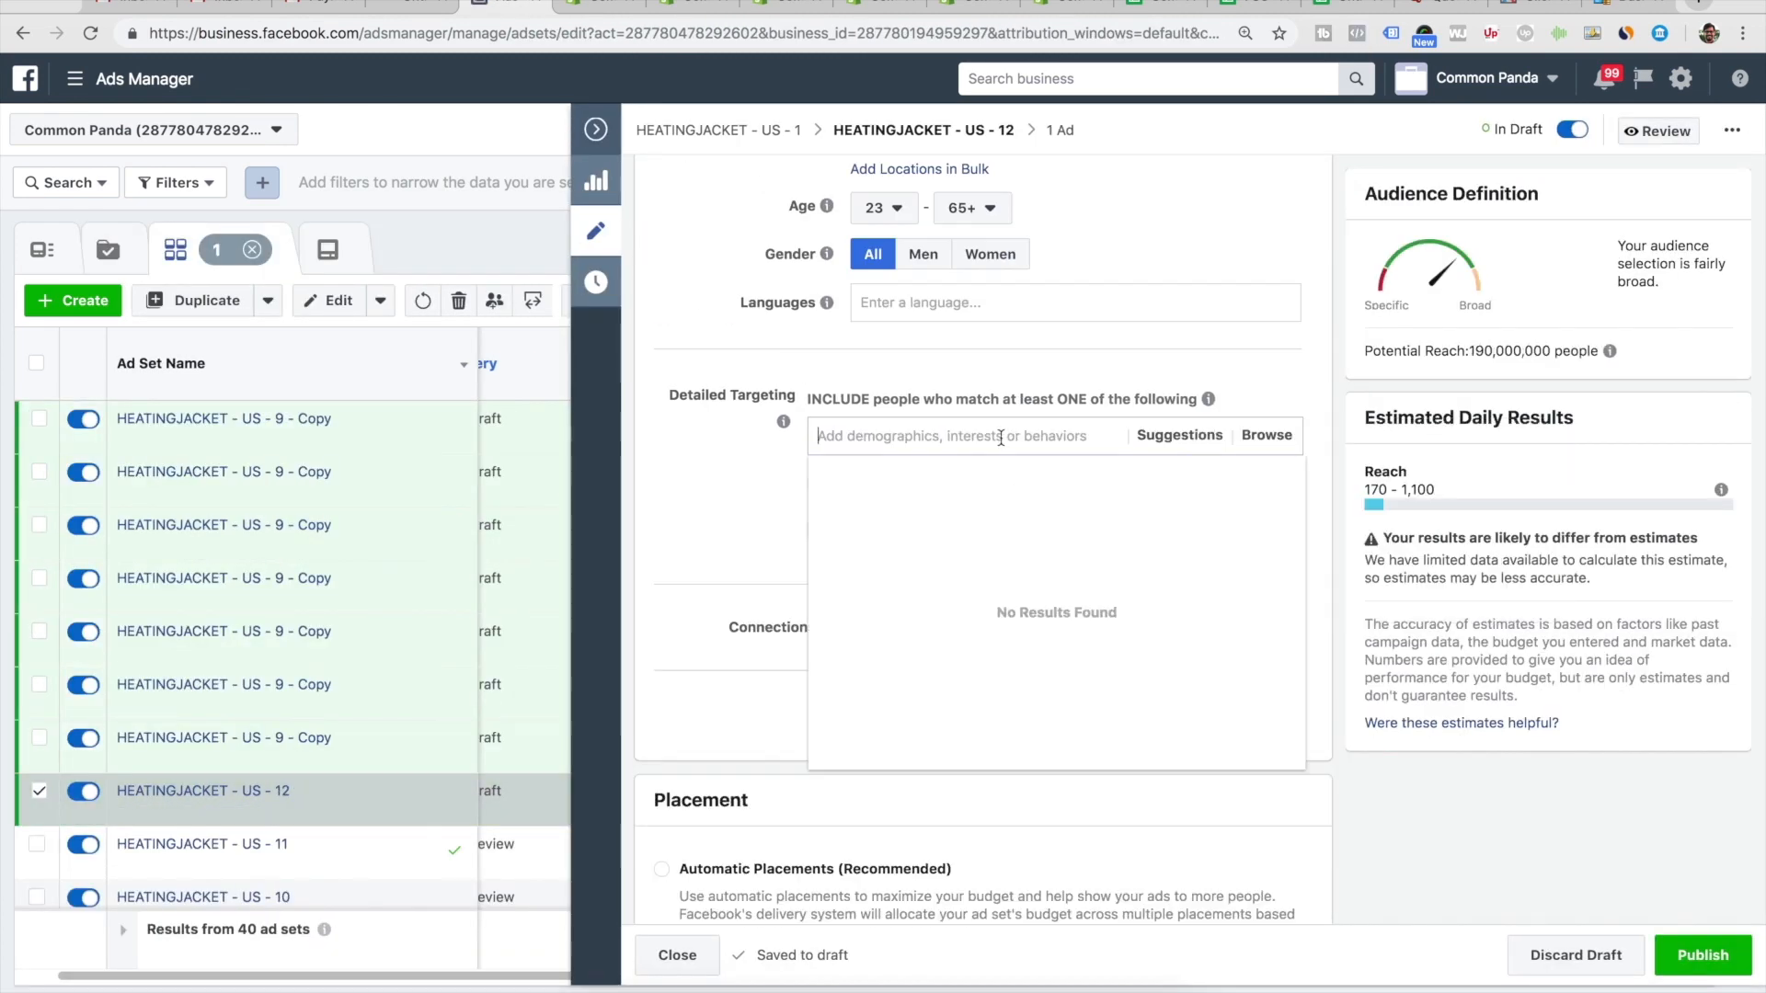
text(o)
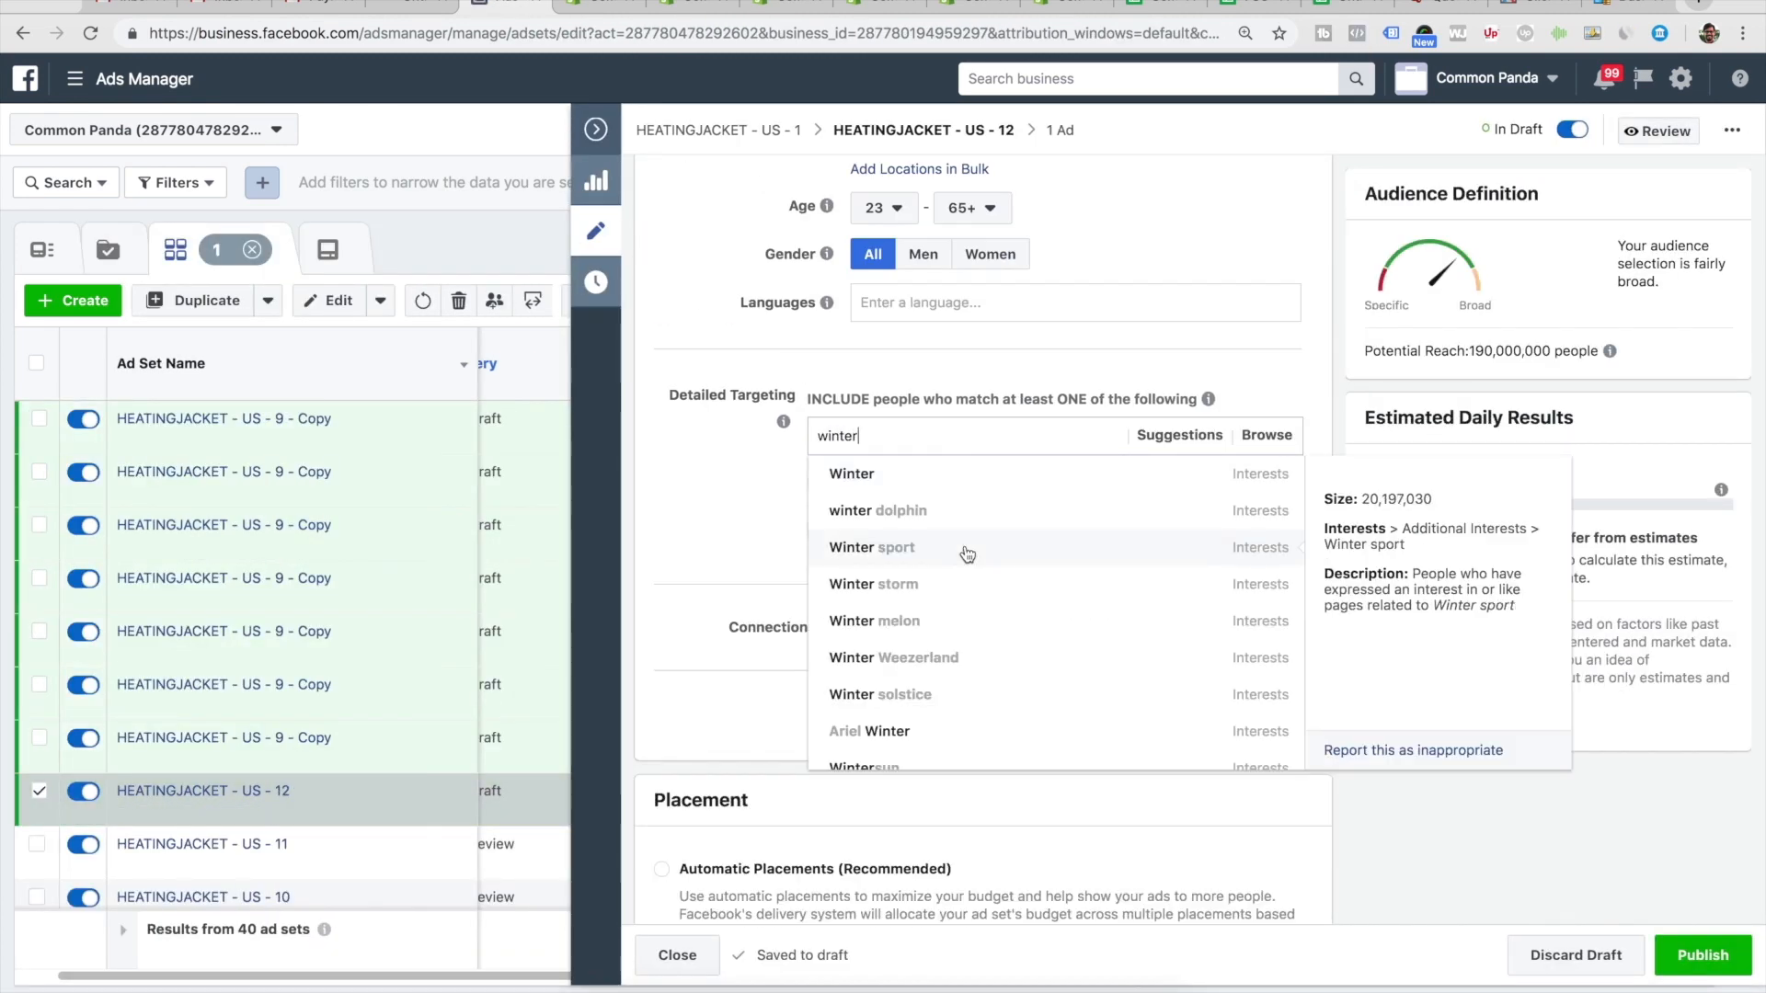
click(847, 516)
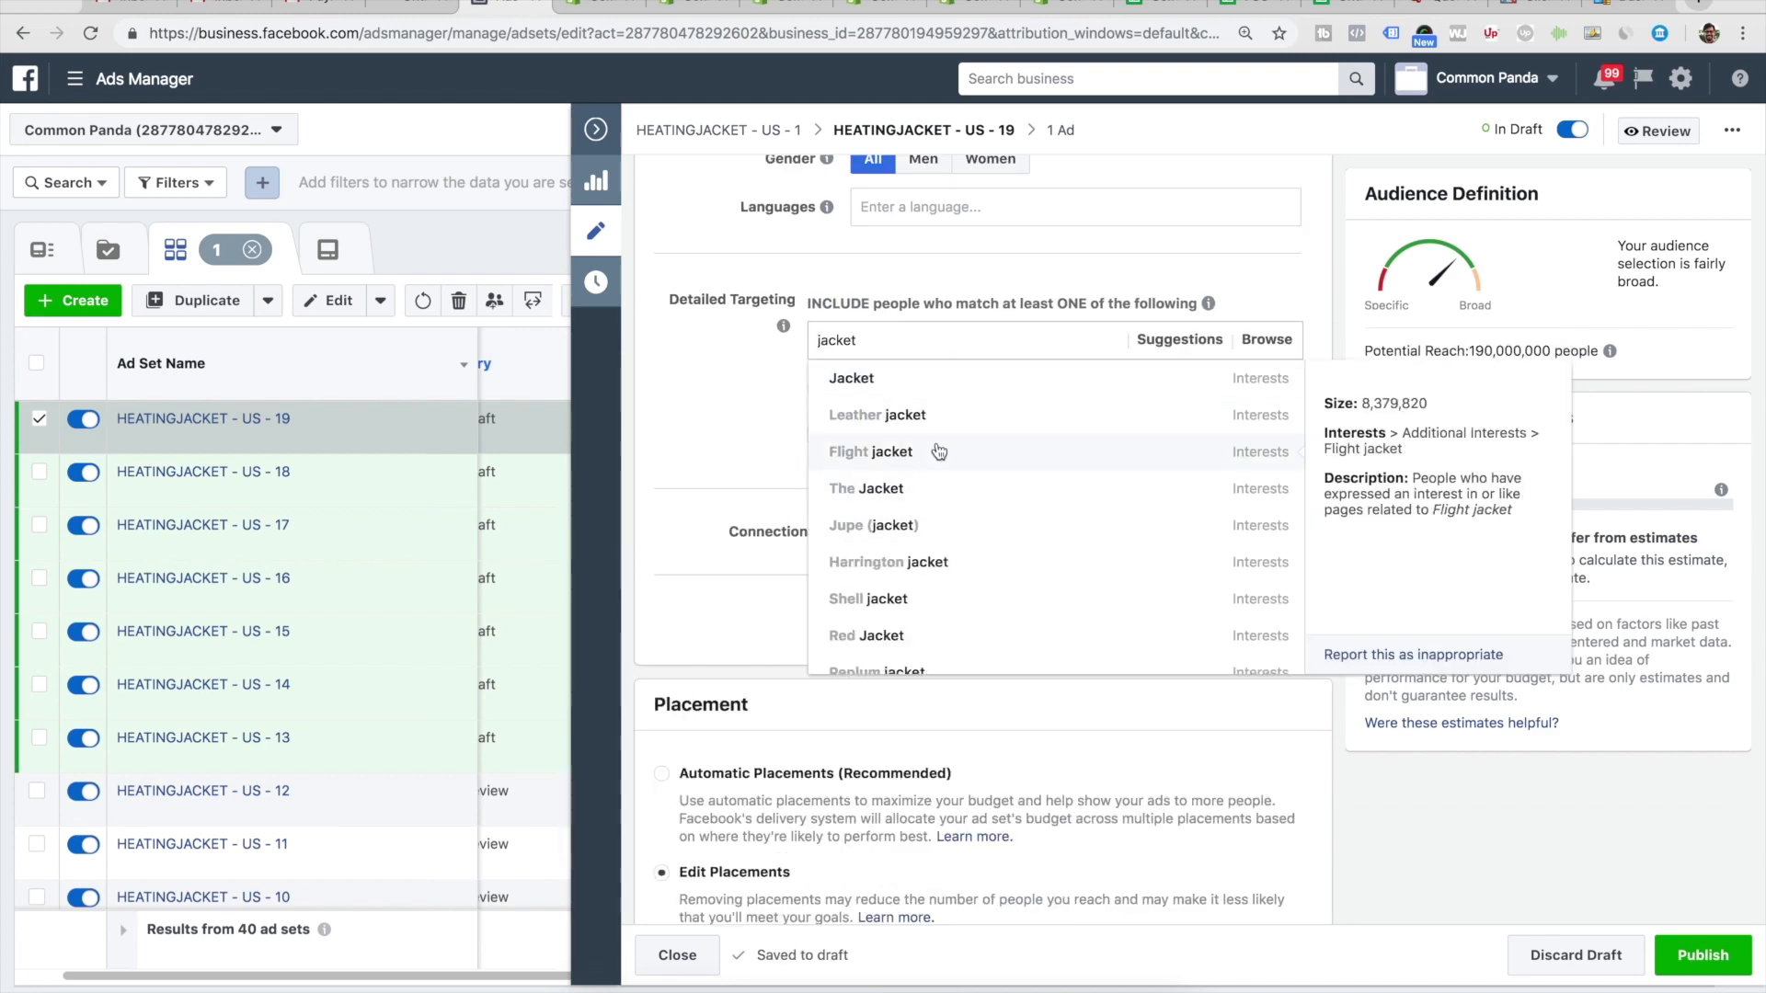
- Target the Leather jacket interest in "HEATINGJACKET - US - 19" and publish the draft ad sets US - 13 through US - 19
scroll(938, 450, down, 3)
scroll(933, 433, up, 3)
click(930, 415)
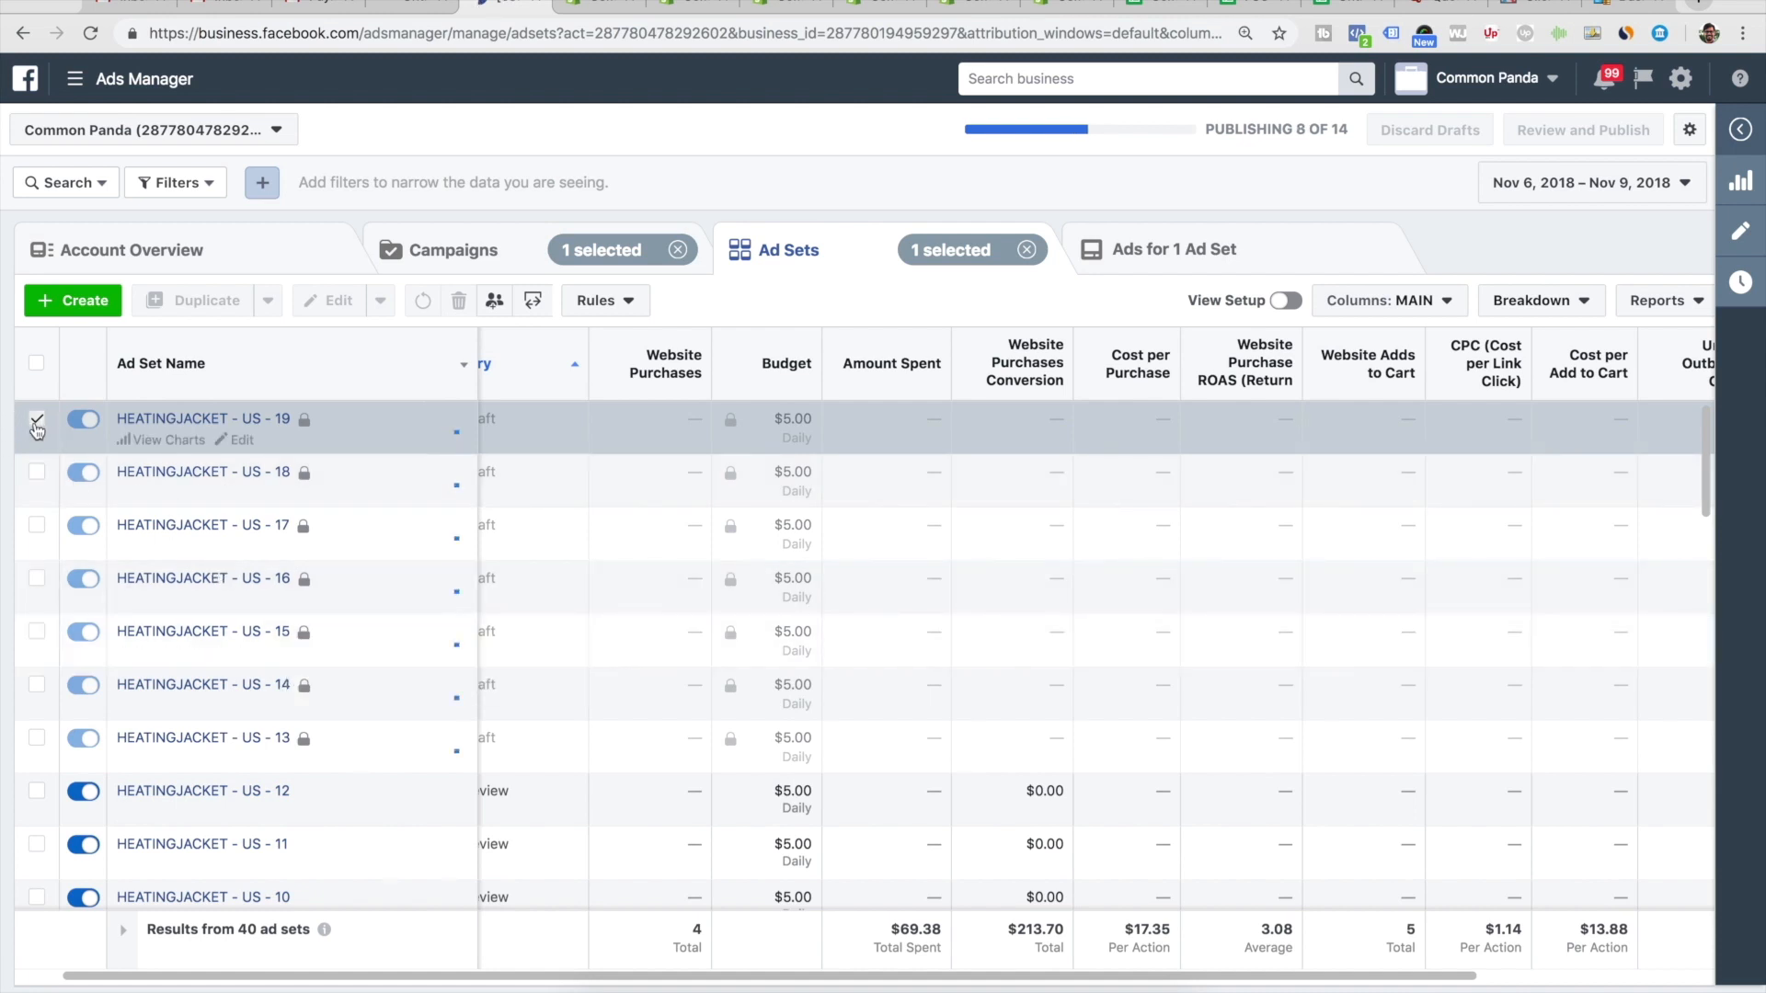
- Clear the ad set selection and check the delivery and results of all ad sets in the HEATINGJACKET campaign
click(37, 422)
scroll(476, 670, down, 10)
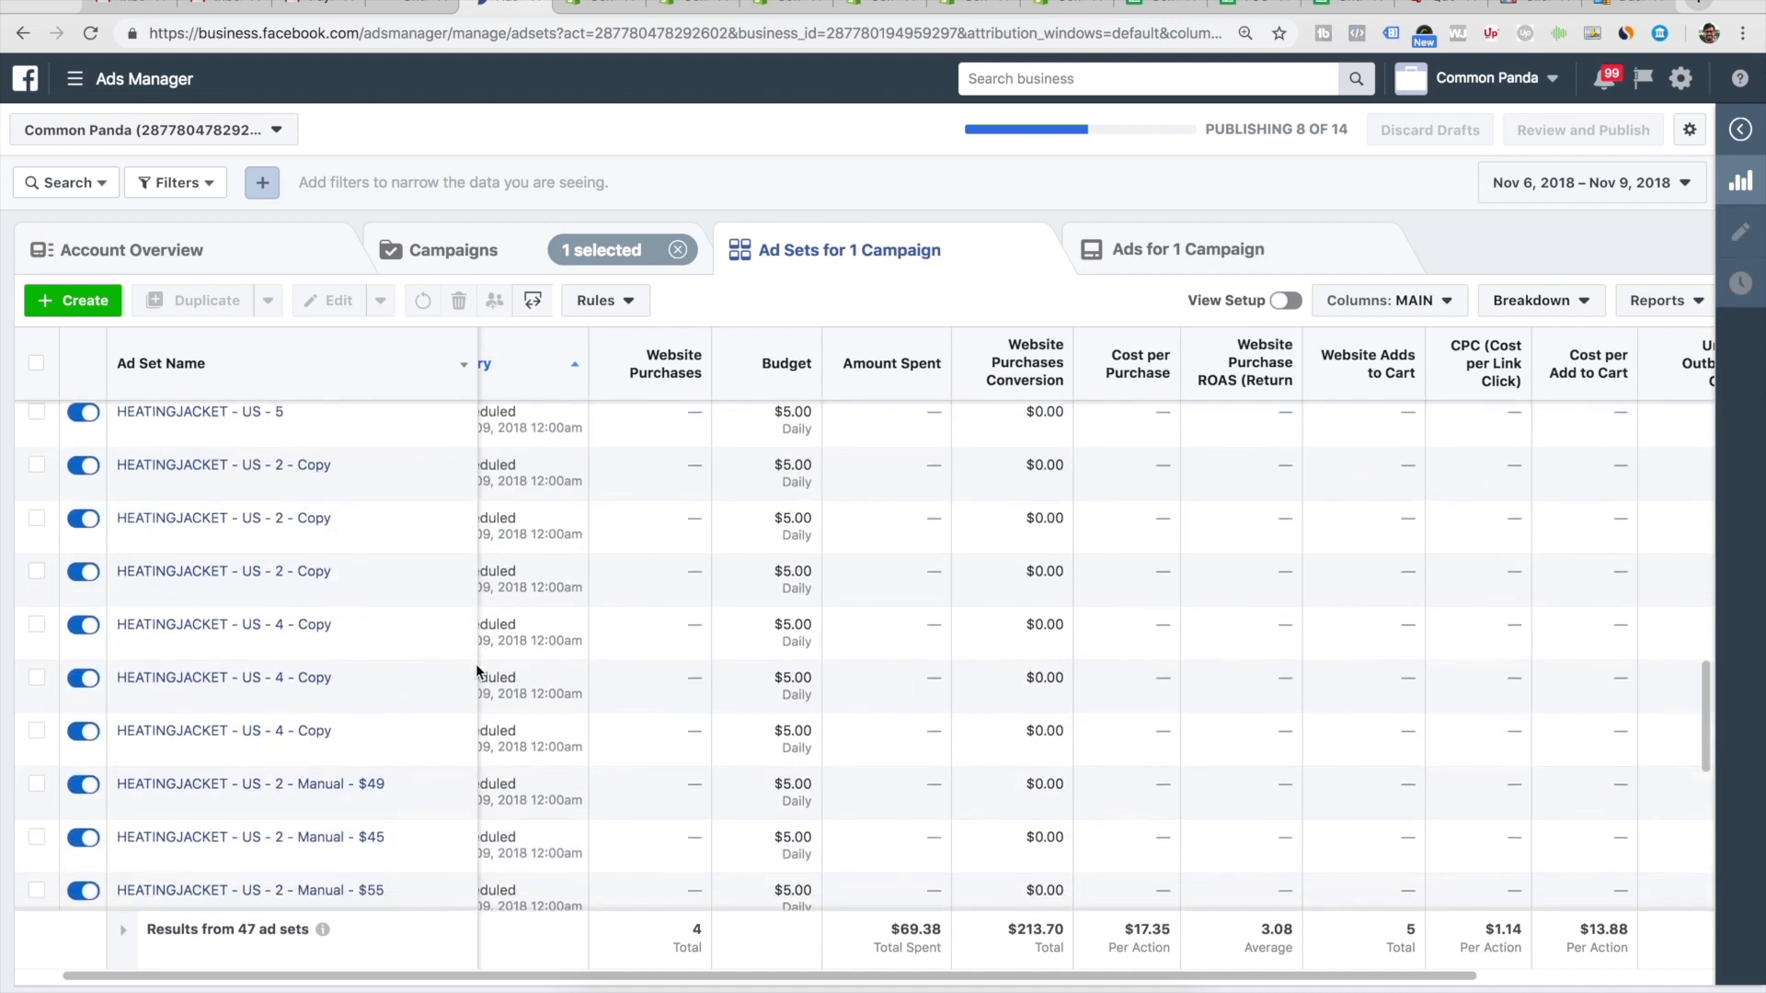
scroll(476, 664, down, 5)
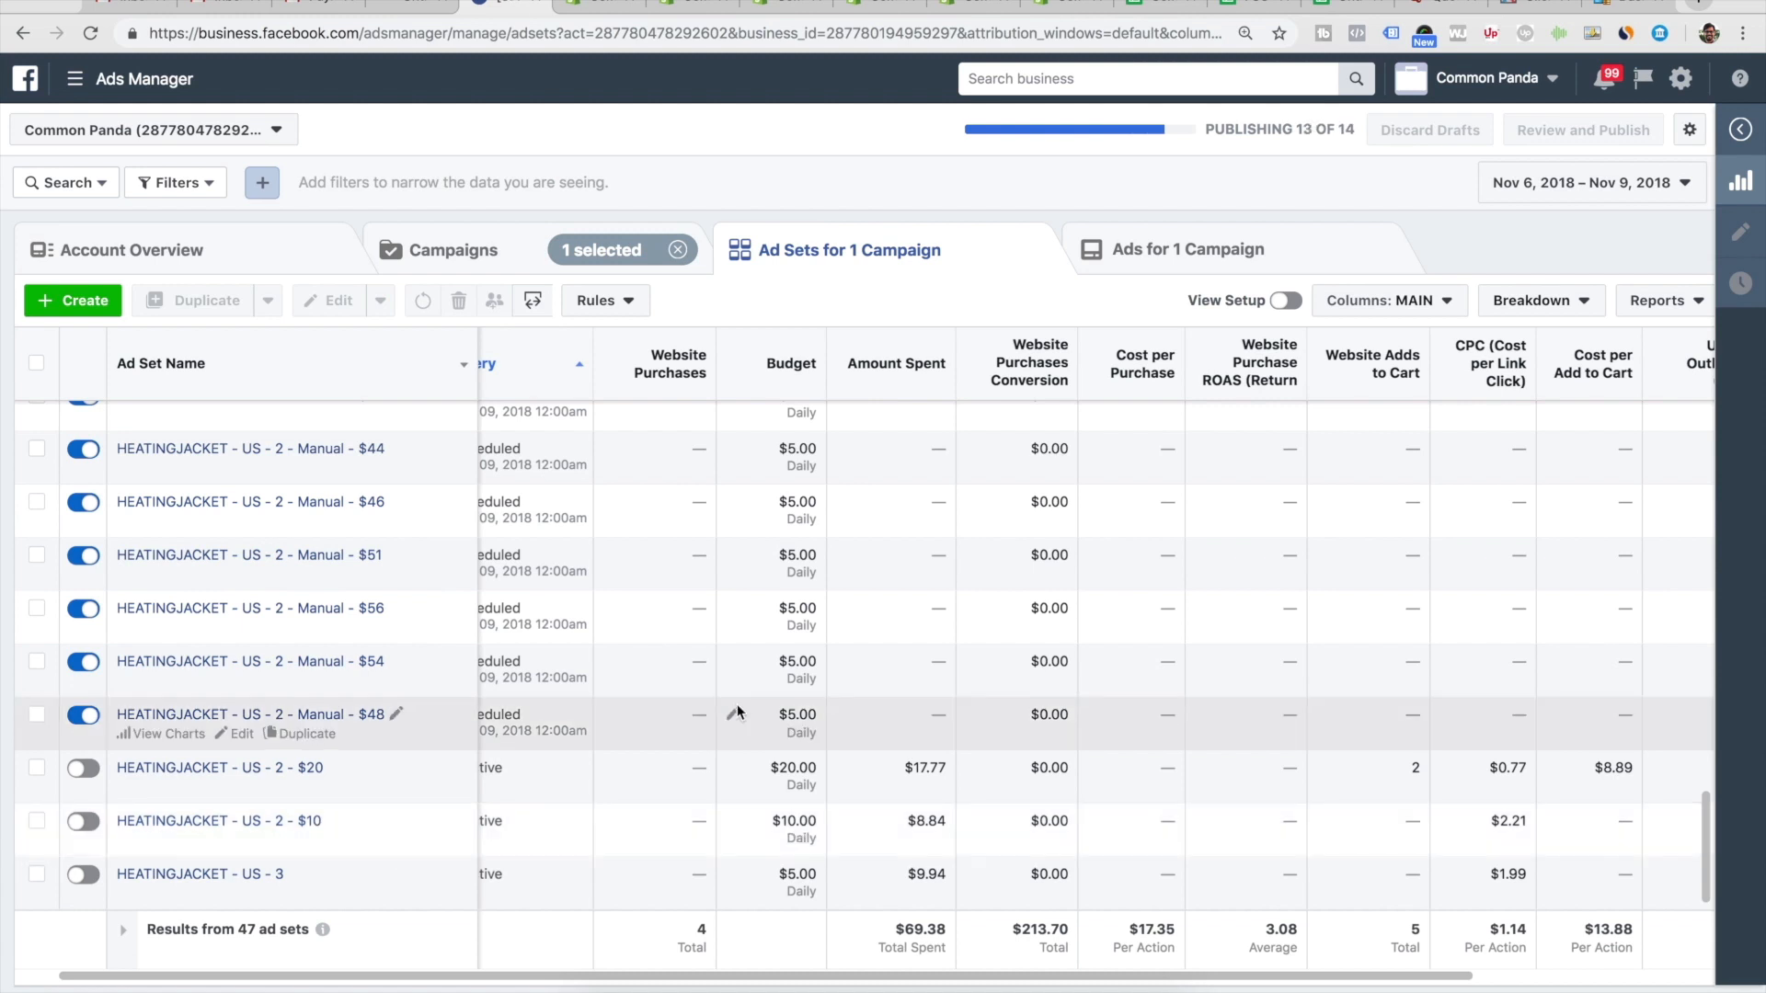
scroll(736, 711, up, 3)
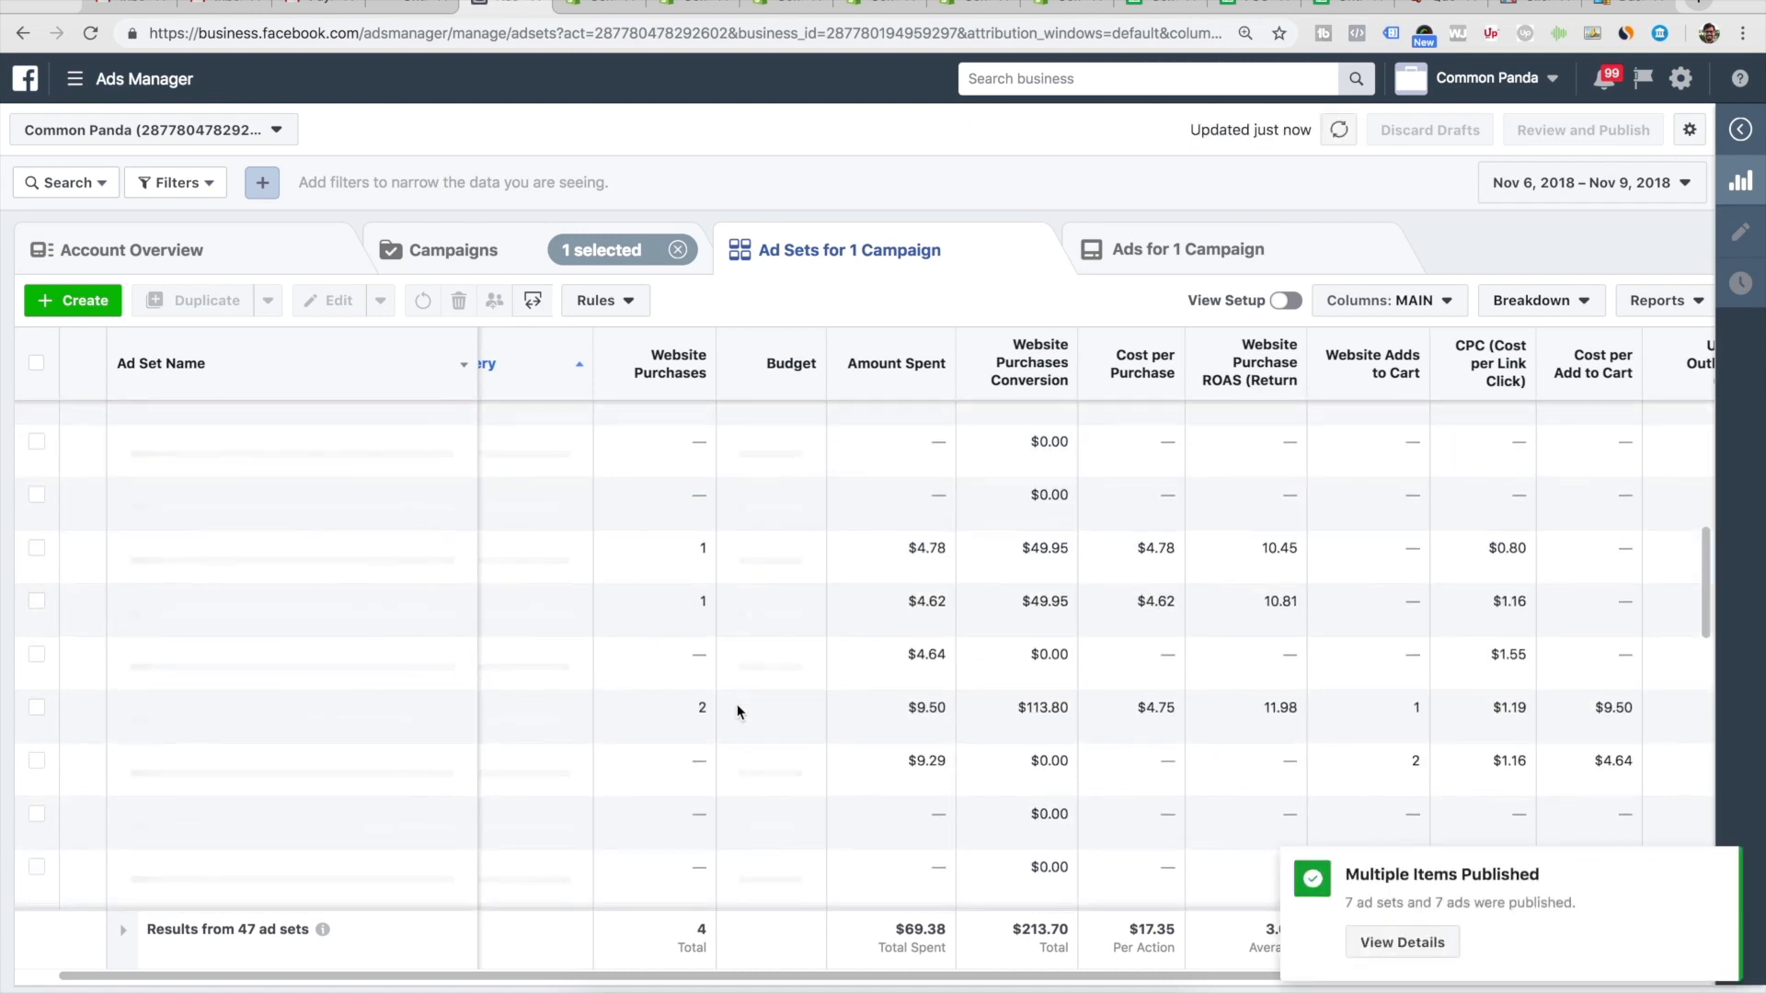